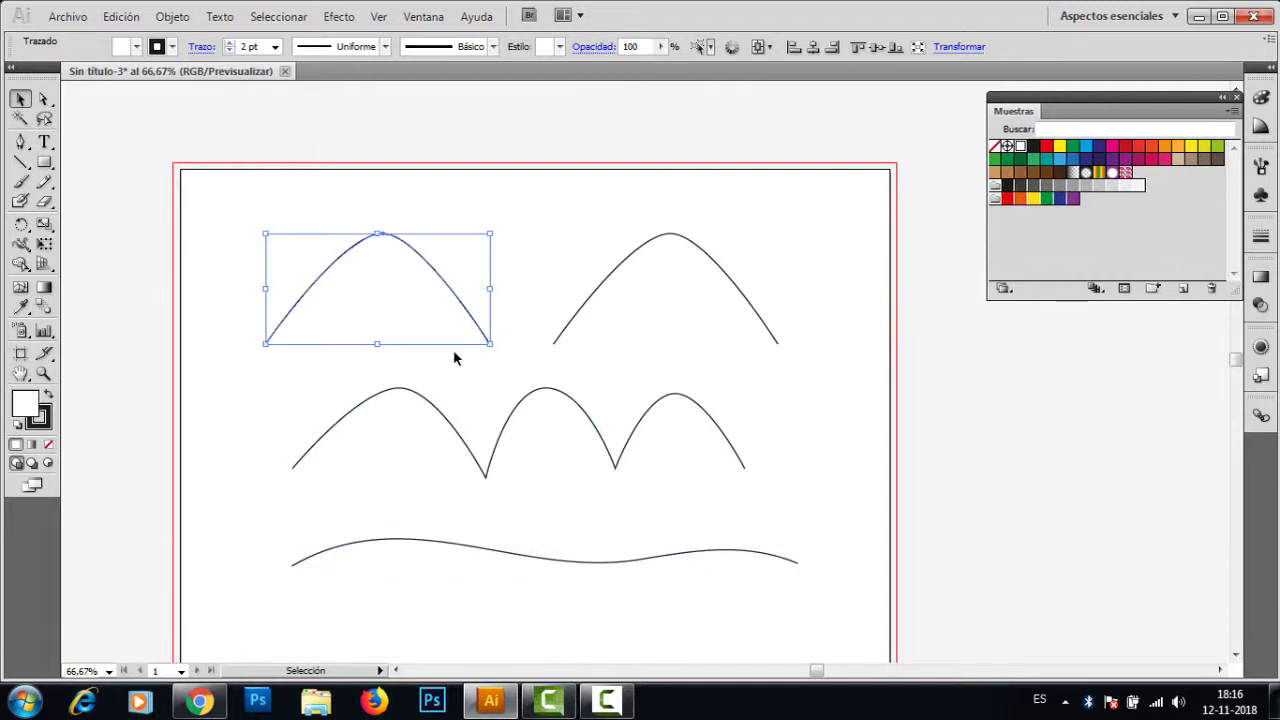
Step: Examine the peak and two end anchor points of the first arch with the Direct Selection tool
left_click(325, 322)
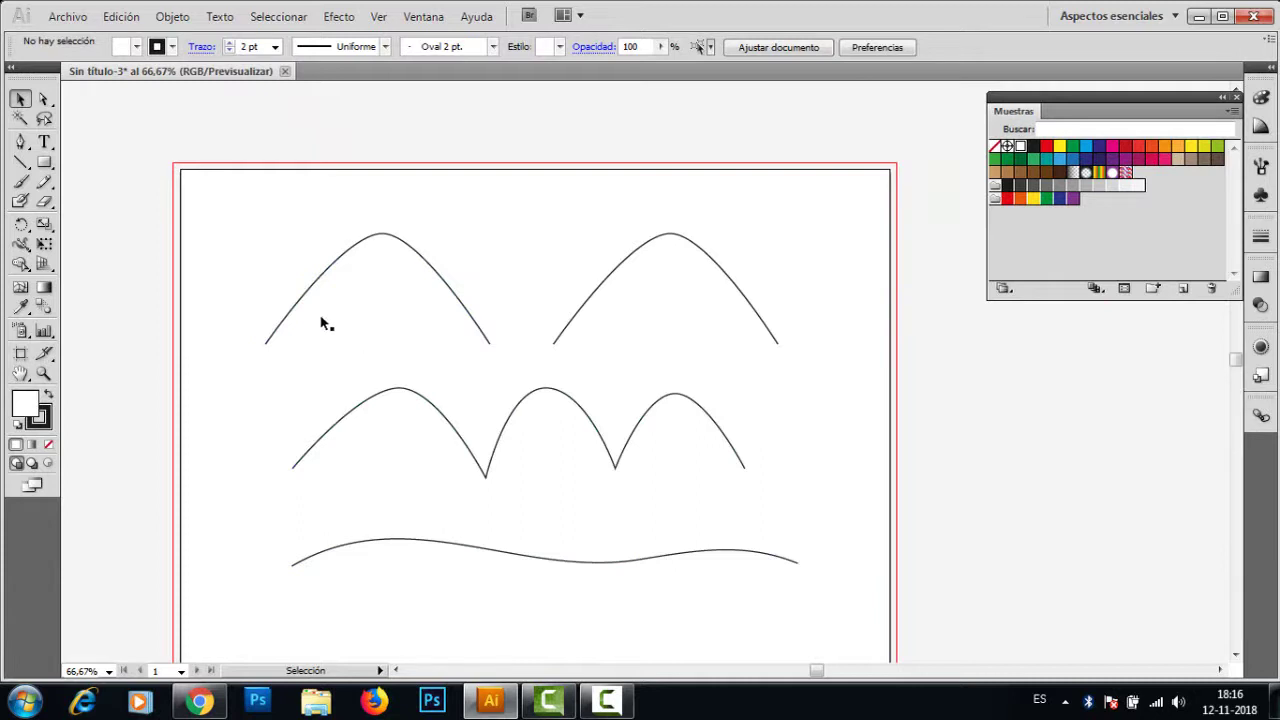
left_click(43, 99)
left_click(384, 236)
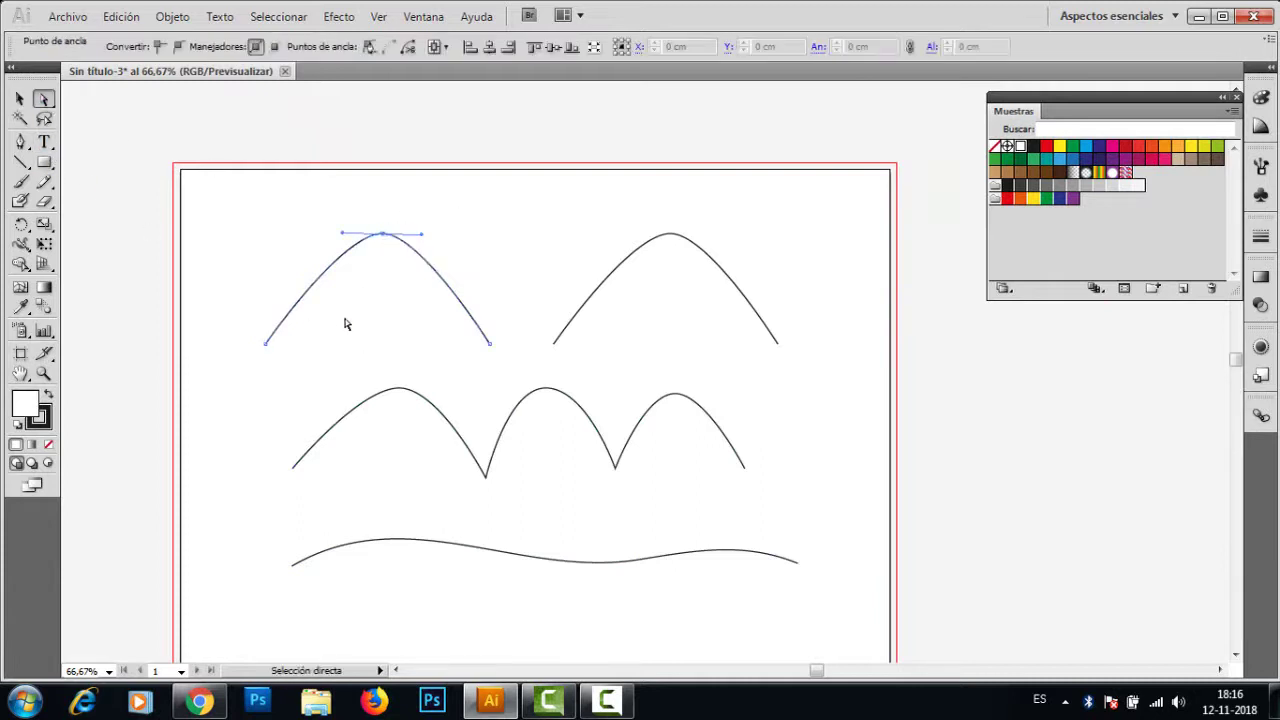
left_click(265, 344)
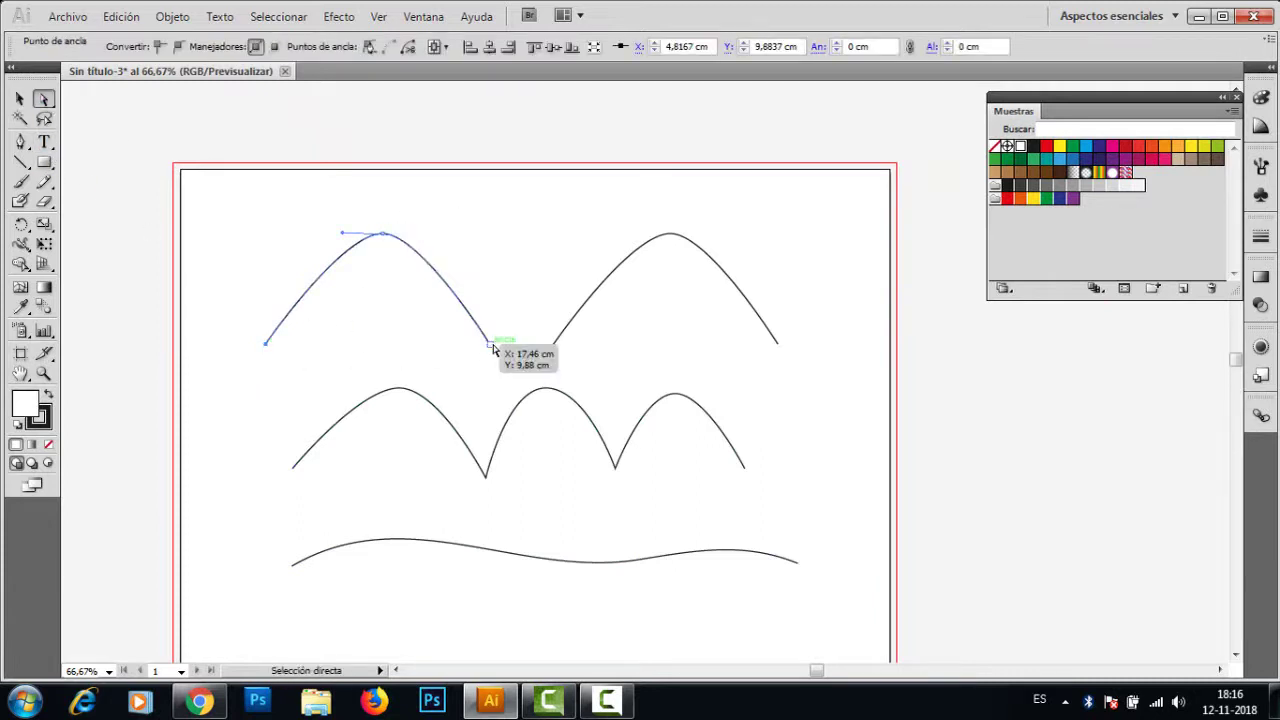
left_click(491, 344)
left_click(362, 336)
left_click(20, 98)
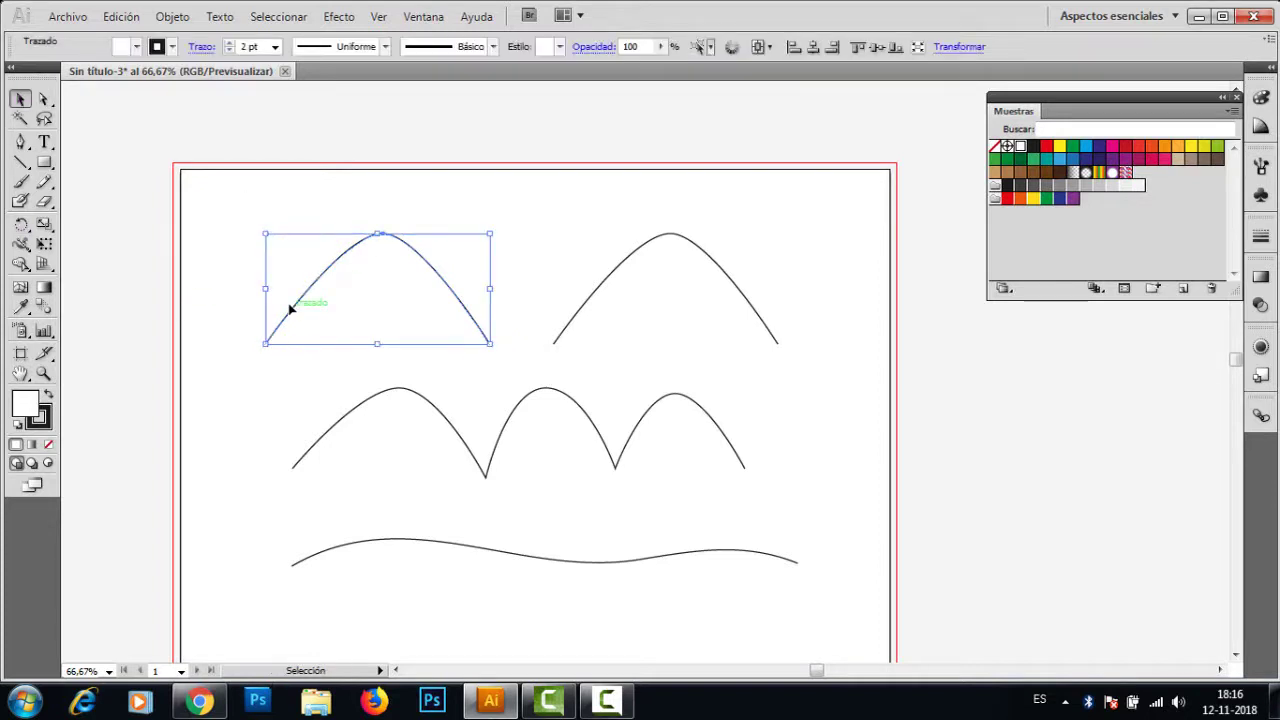
Step: Select both end anchor points of the first arch and connect them with a straight segment to close the path
left_click(470, 340, "ctrl")
left_click(425, 318, "ctrl")
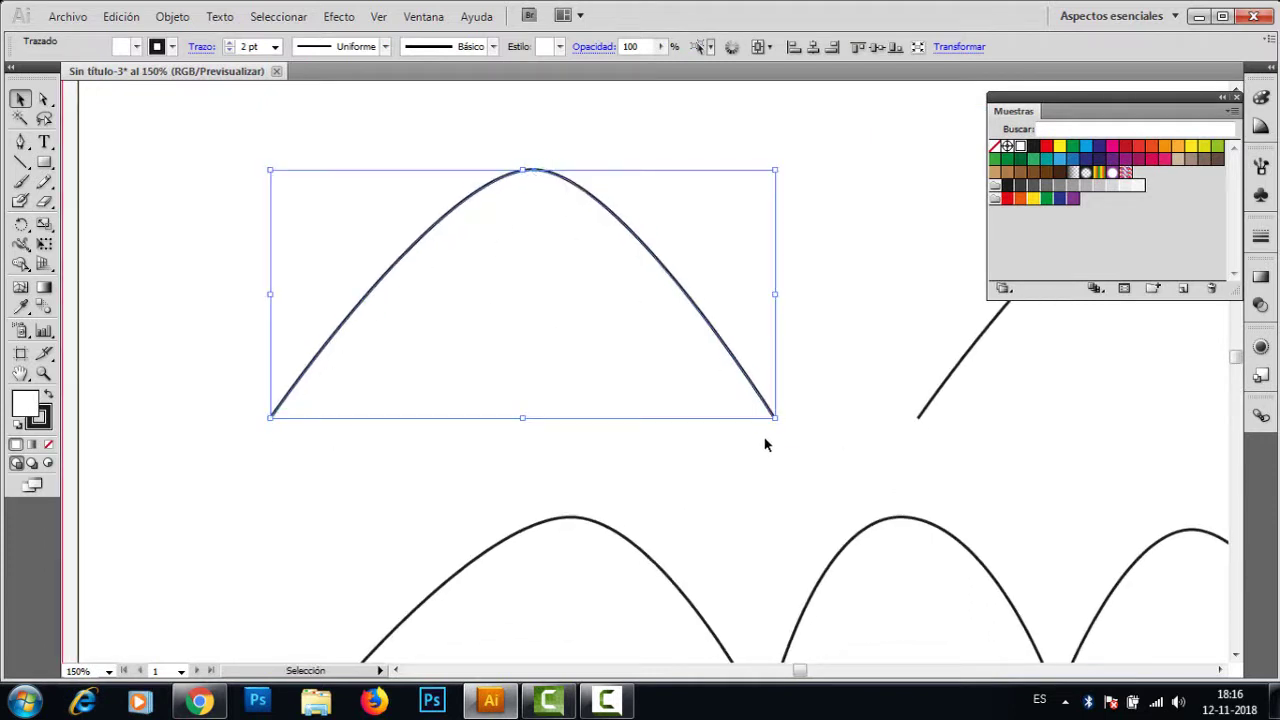
left_click(731, 417)
key("a")
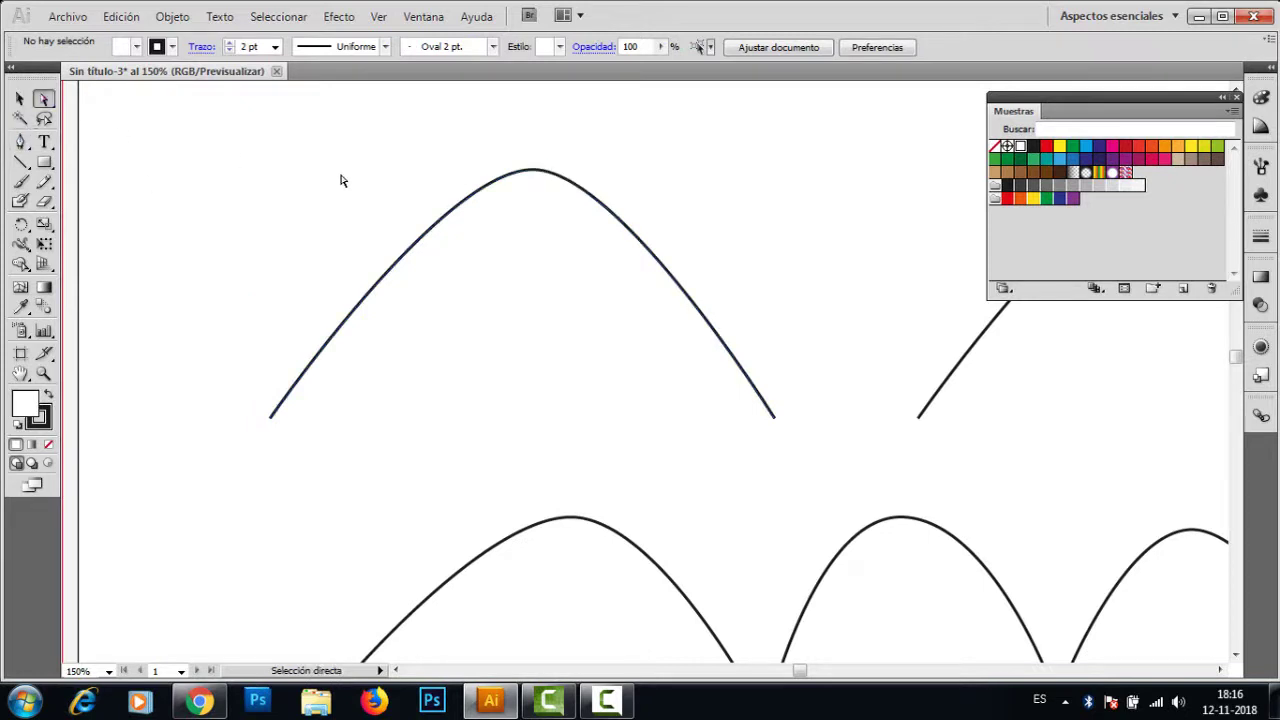
left_click(535, 170)
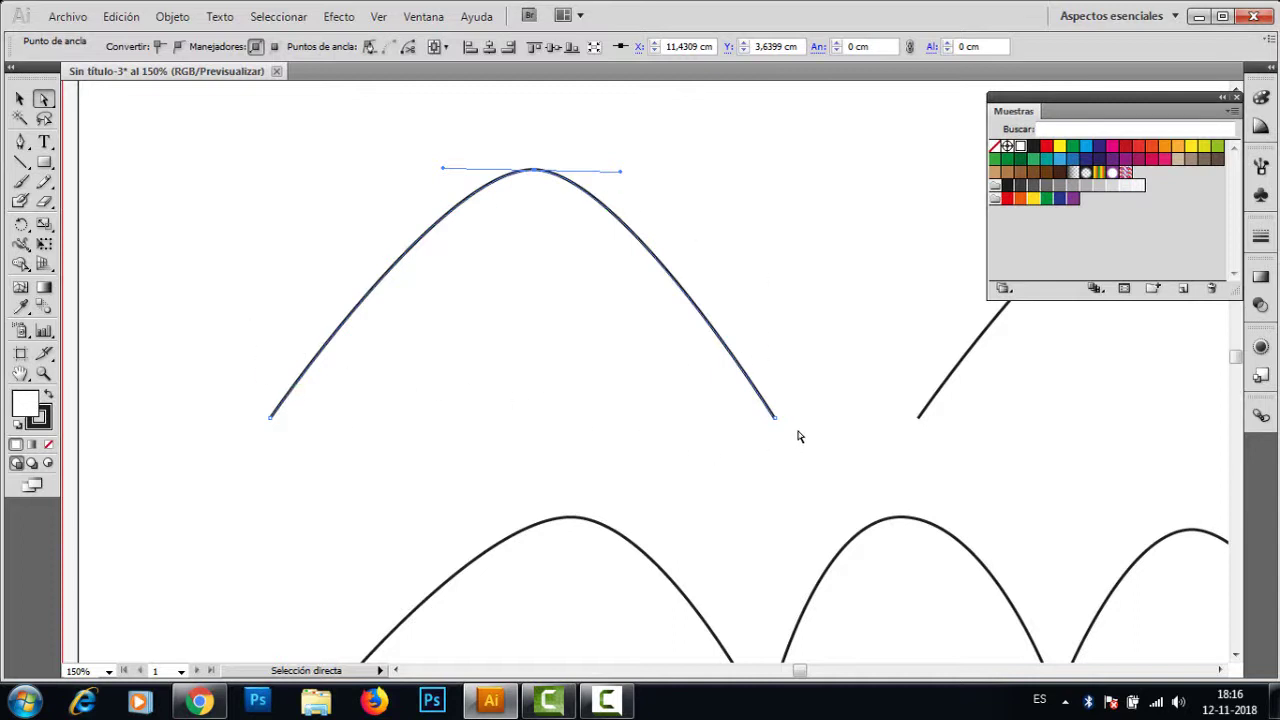
left_click(270, 419)
left_click_drag(802, 436, 227, 416)
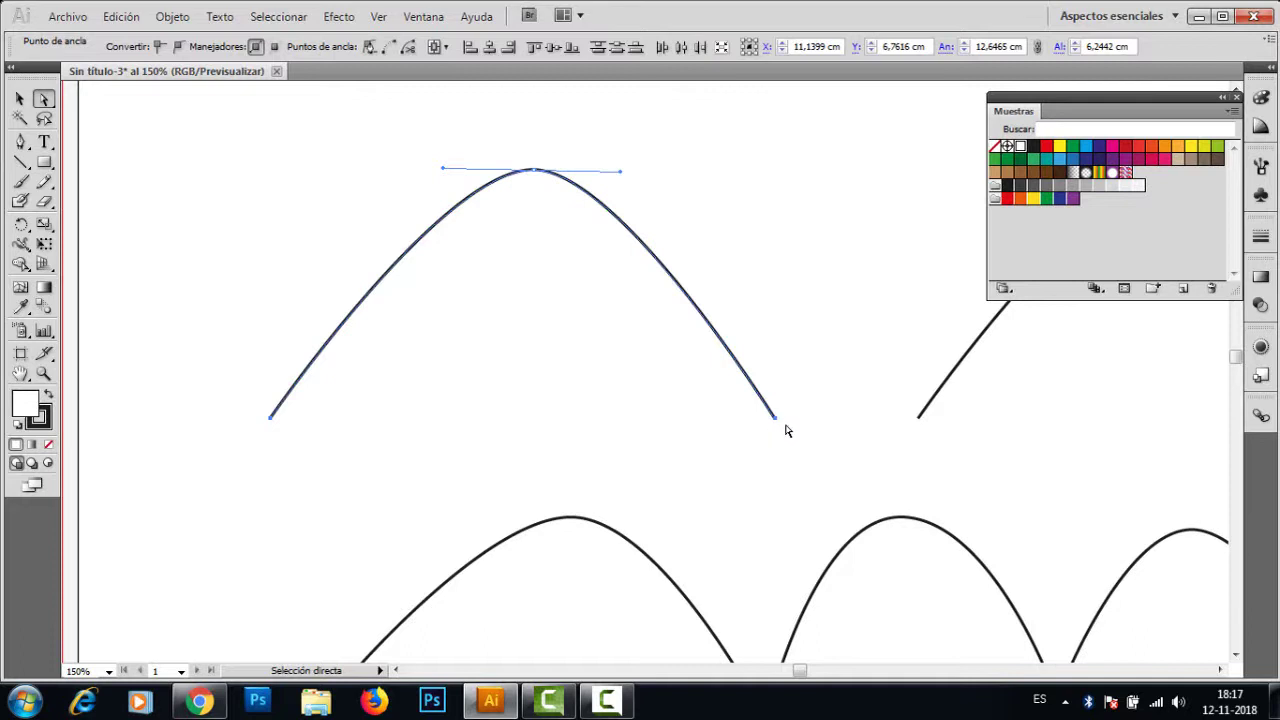
left_click(314, 446)
left_click(271, 418)
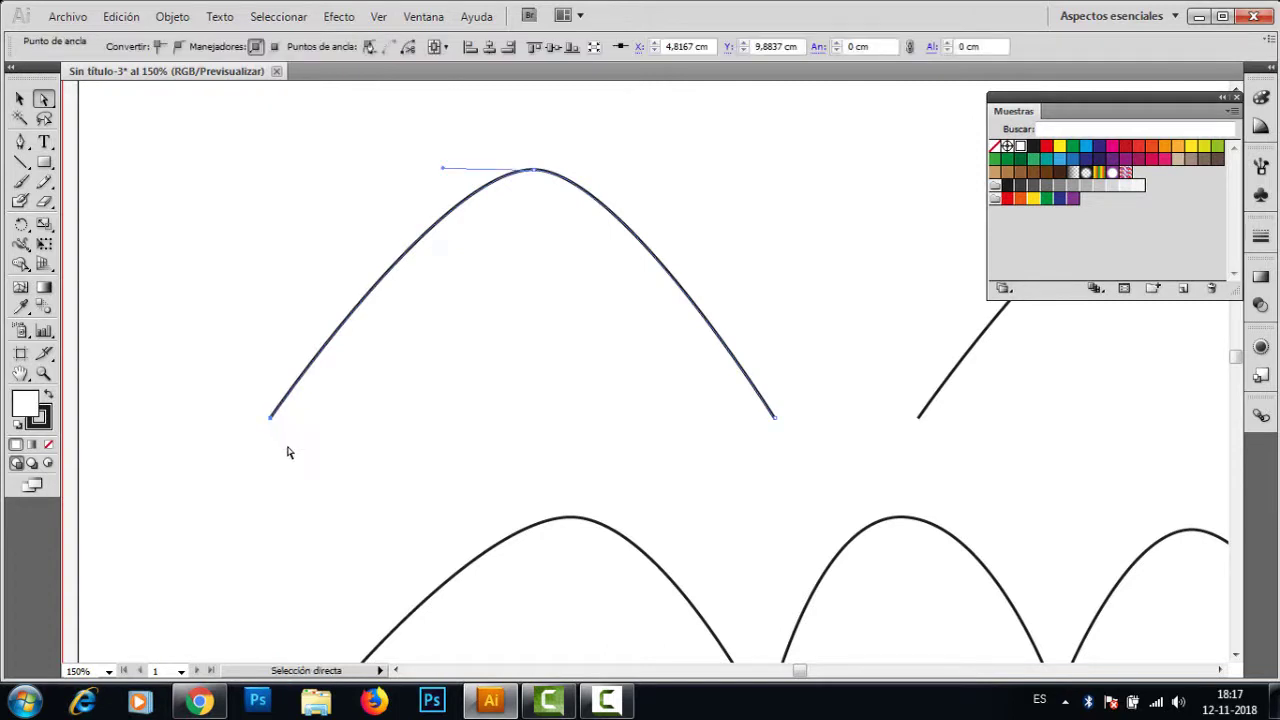
left_click(776, 419, "shift")
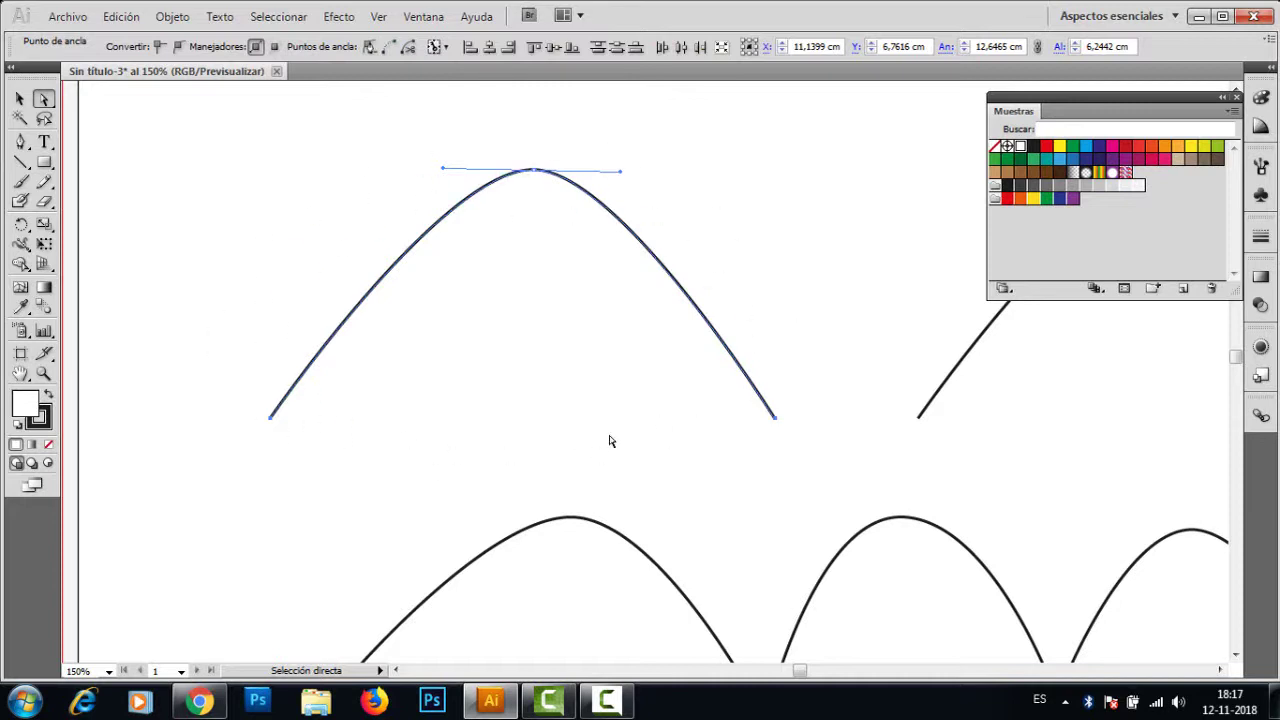
left_click(389, 50)
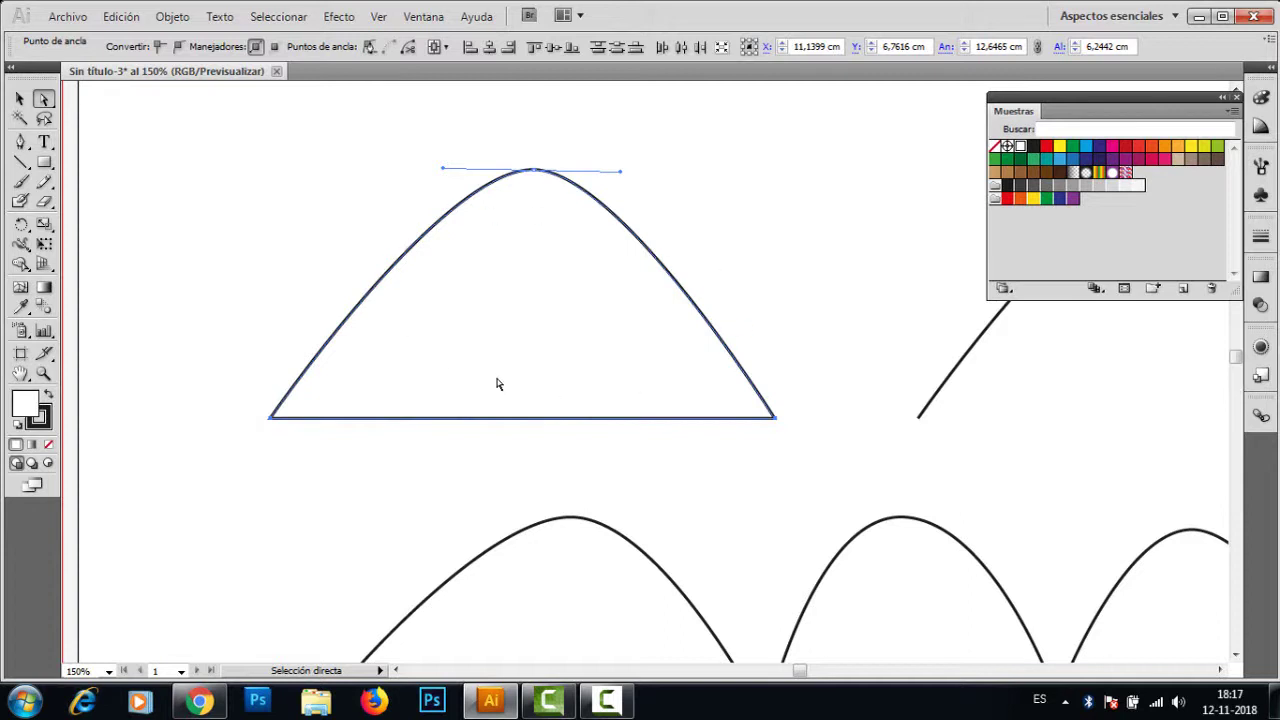
Step: Cut the second arch's path at its peak anchor point
left_click(22, 100)
key("space")
left_click_drag(806, 263, 282, 268)
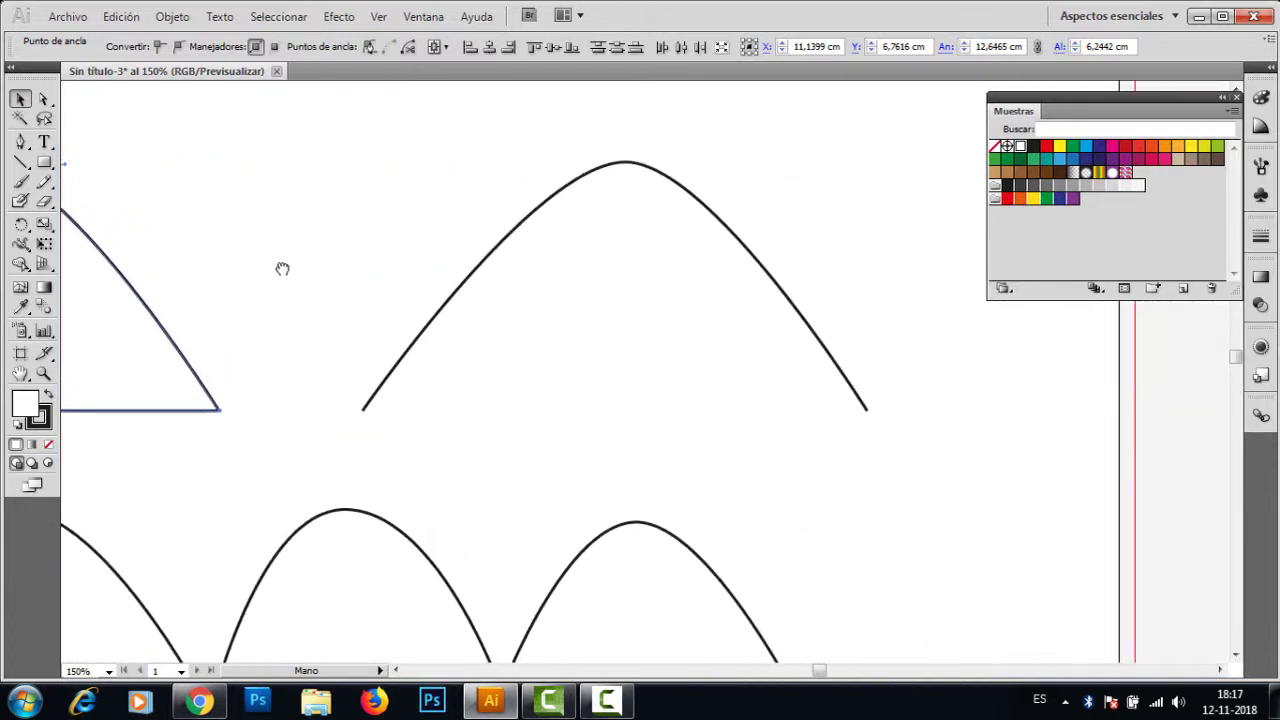
left_click(477, 257)
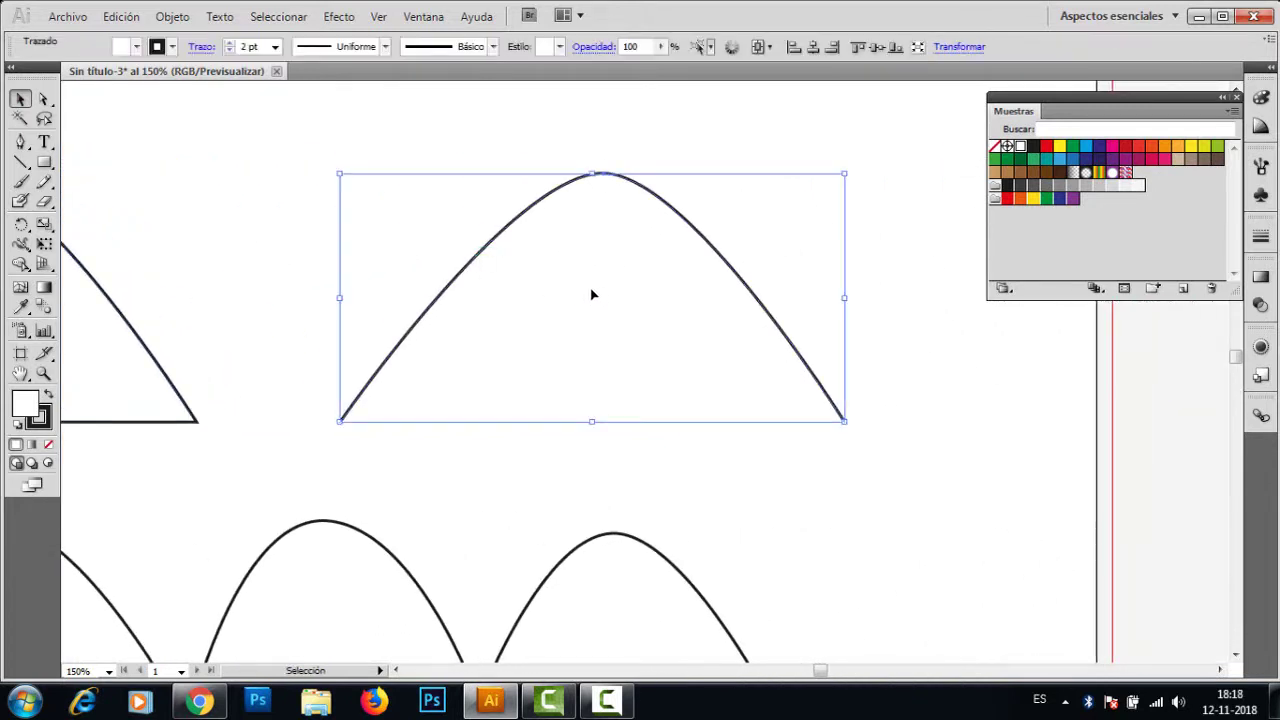
left_click(44, 100)
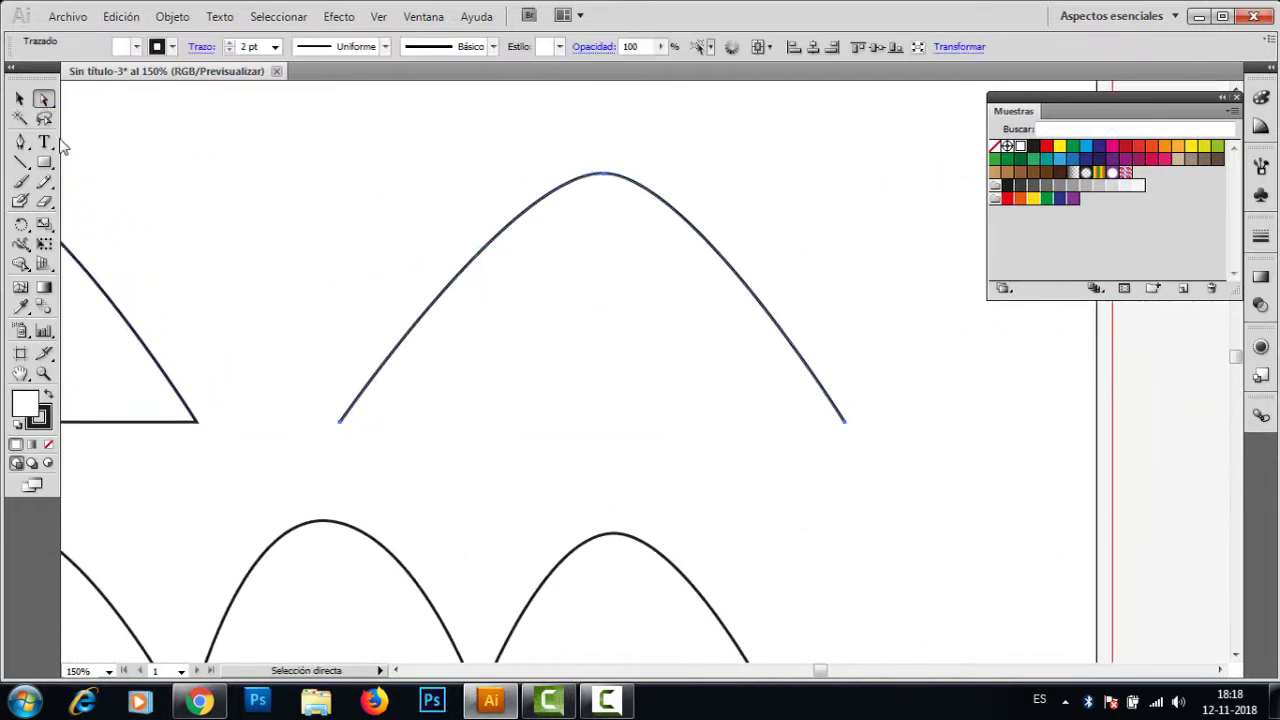
left_click(605, 175)
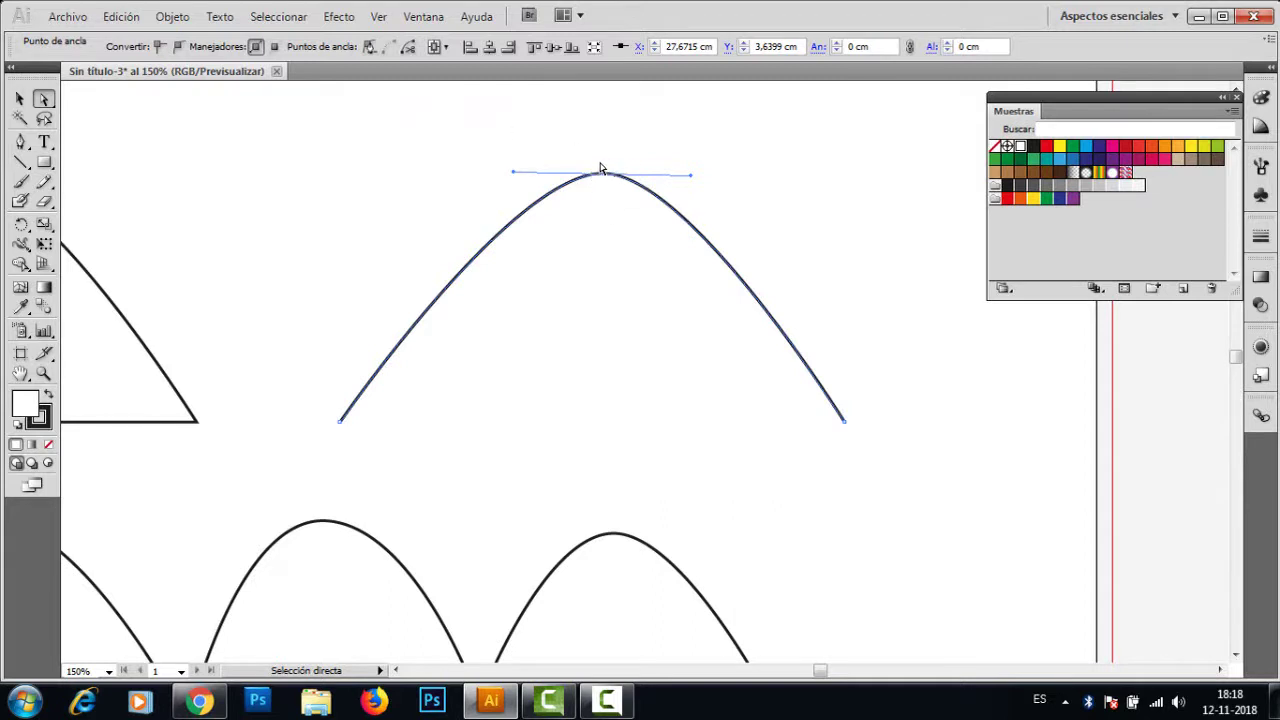
left_click(409, 52)
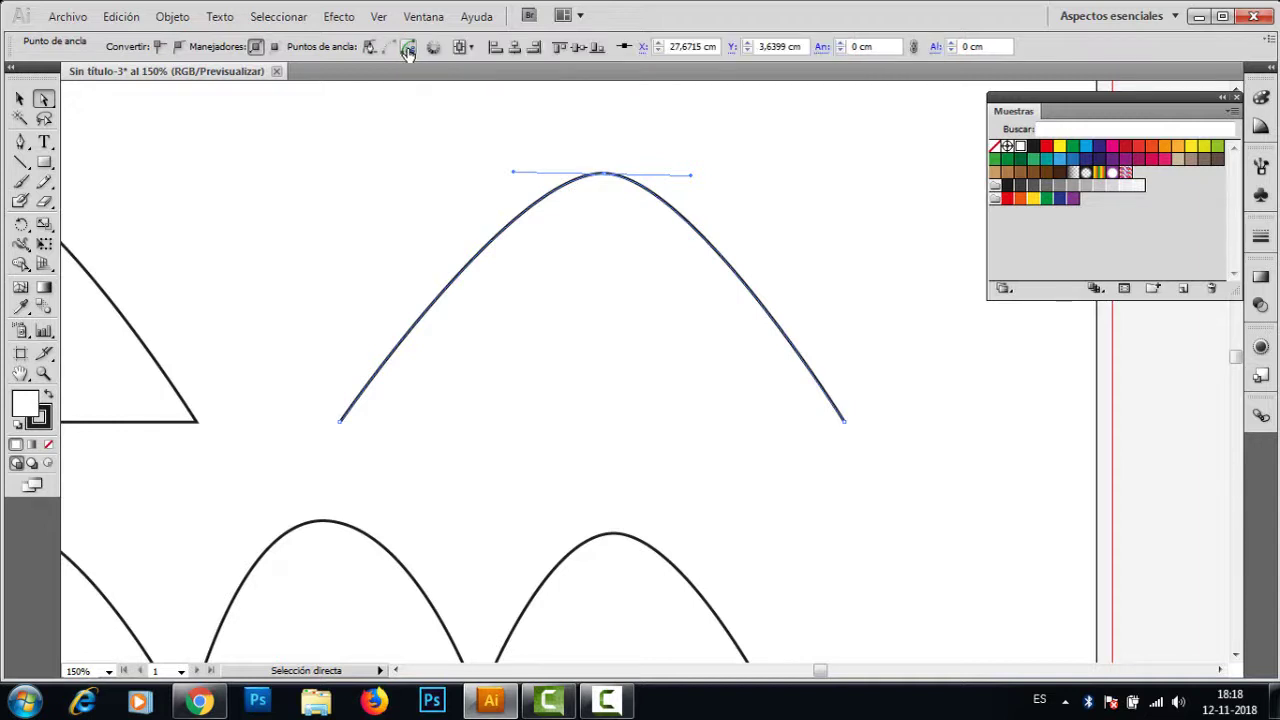
Step: Move the two halves of the cut arch apart, leaving a small gap with their tops at equal height
left_click(20, 98)
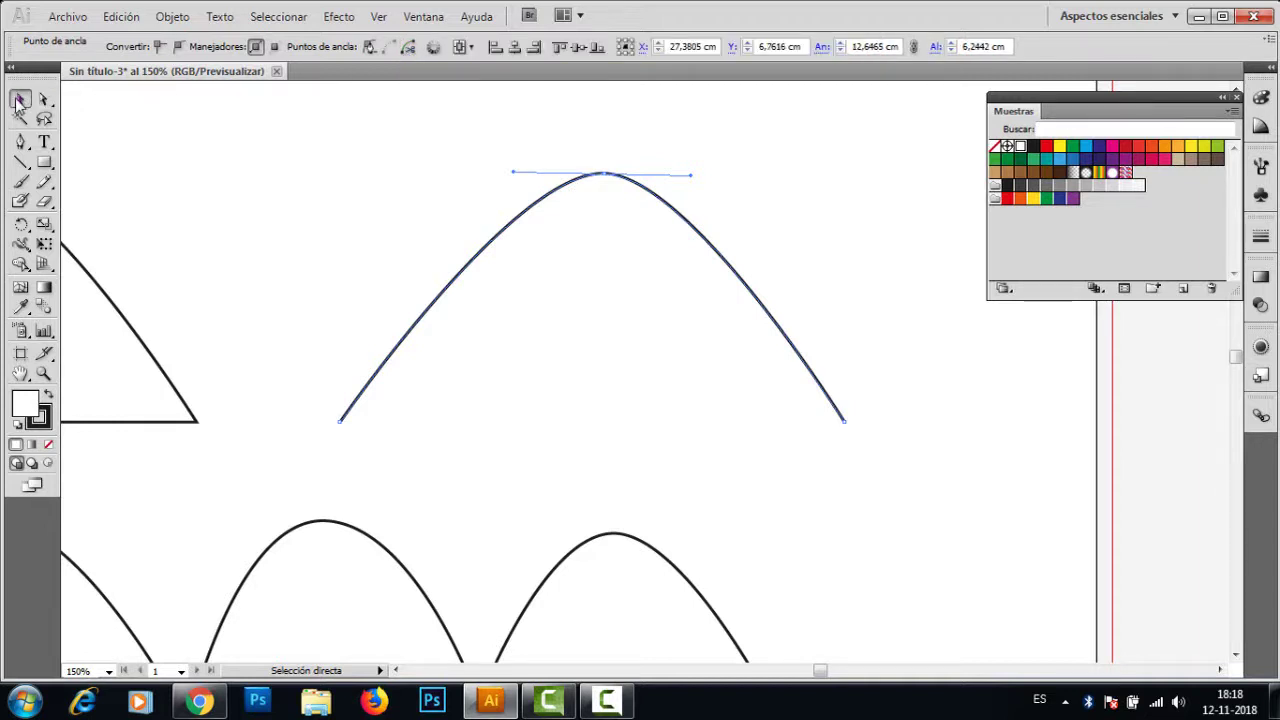
left_click(797, 168)
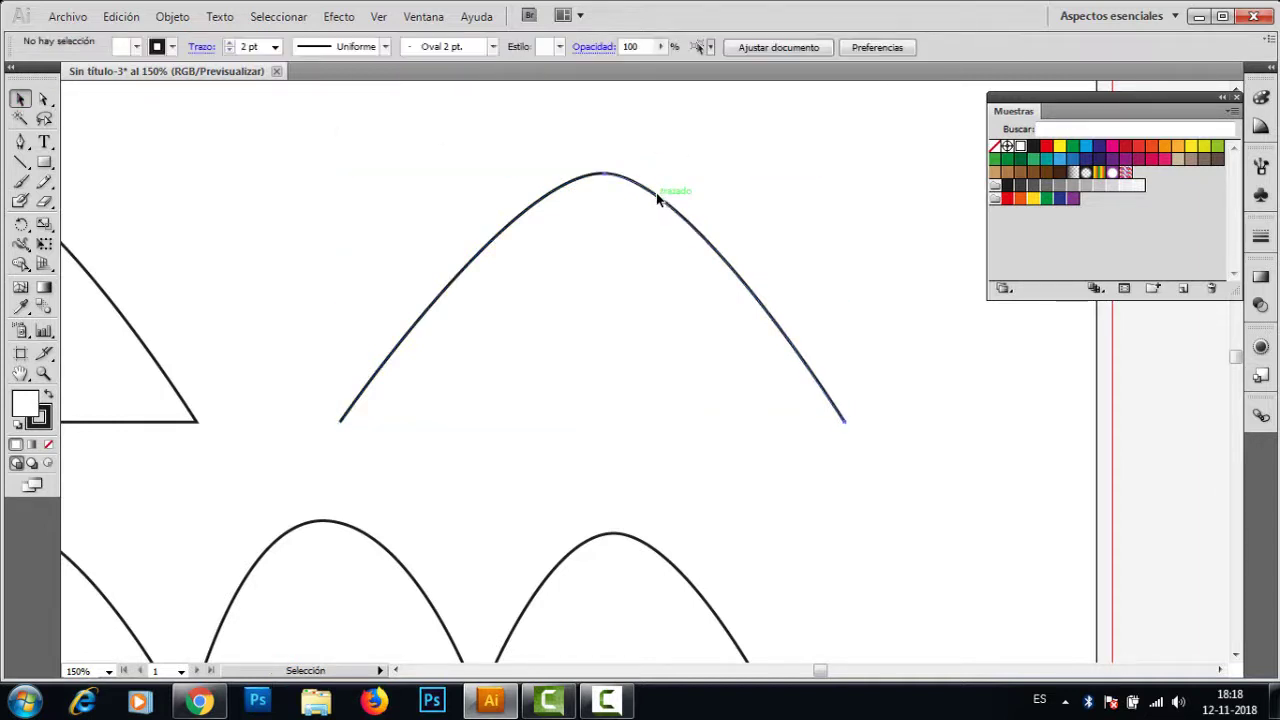
left_click_drag(657, 198, 759, 198)
left_click_drag(520, 209, 452, 193)
left_click_drag(757, 200, 641, 200)
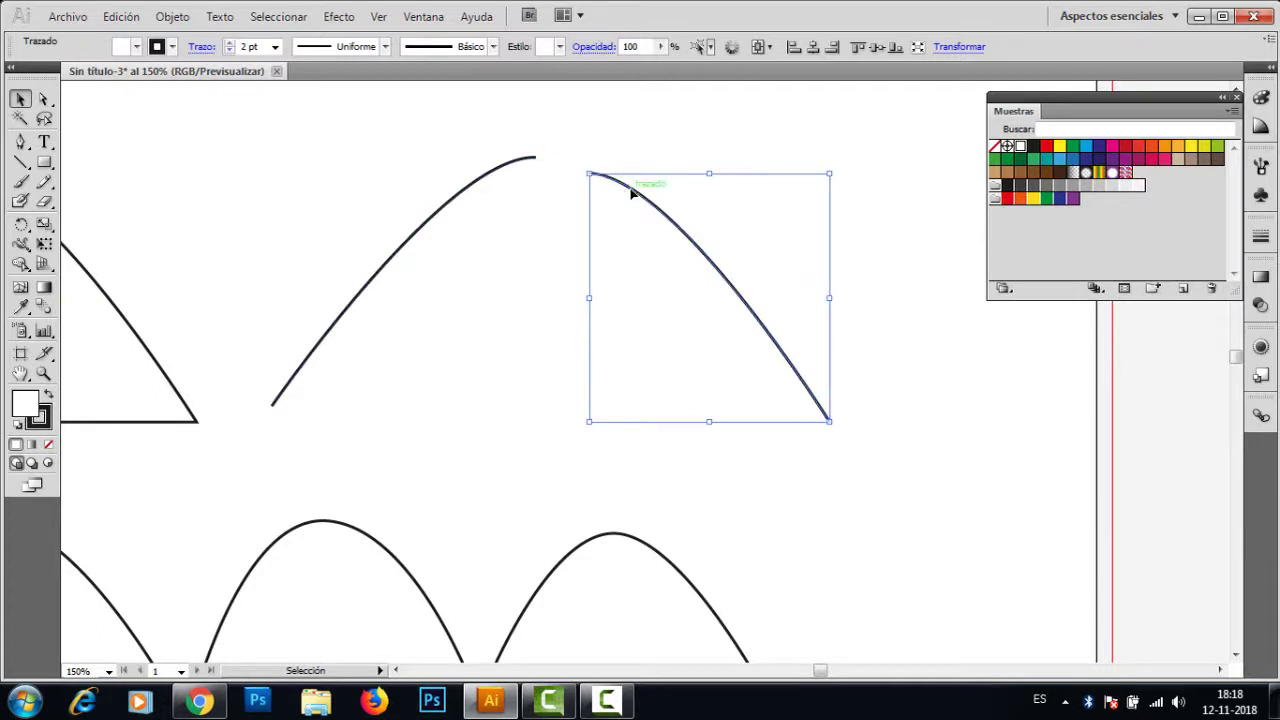
left_click_drag(632, 195, 598, 178)
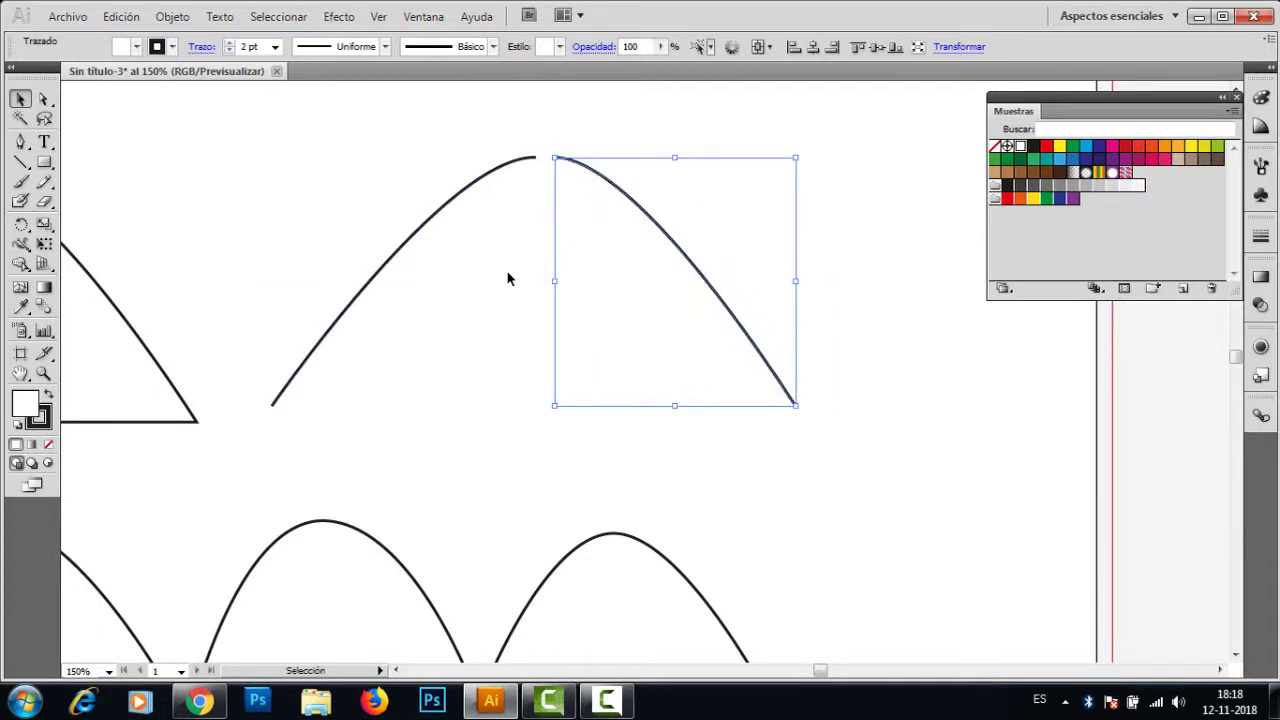
Step: Select the peak anchor points of the three-arch path, hiding and redisplaying their handles
key("space")
left_click_drag(414, 365, 767, 240)
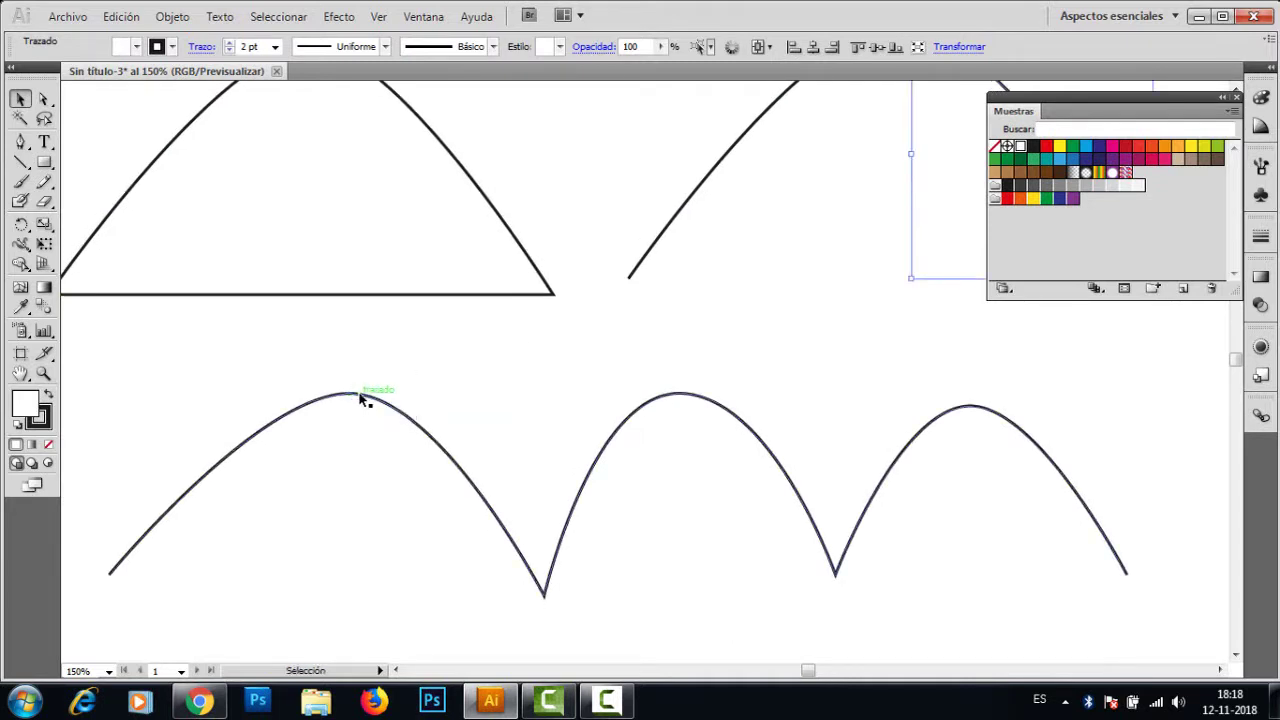
left_click(362, 399)
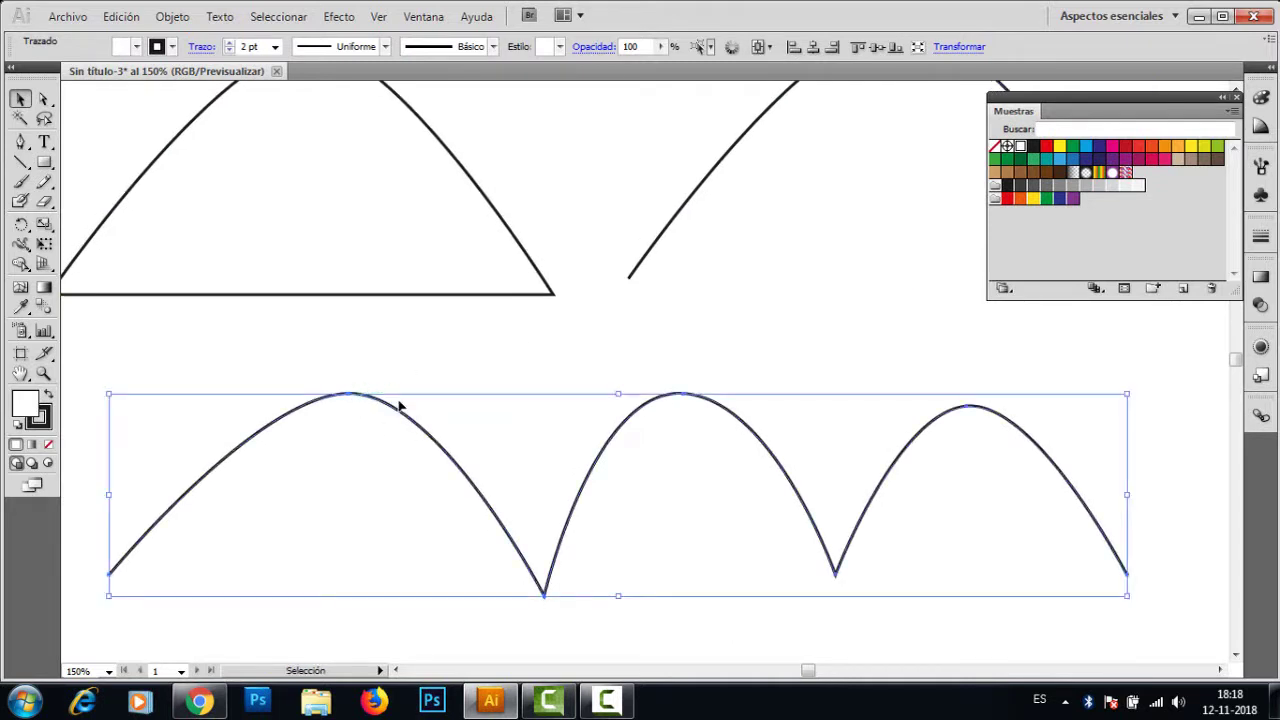
left_click(43, 99)
left_click_drag(296, 347, 1051, 437)
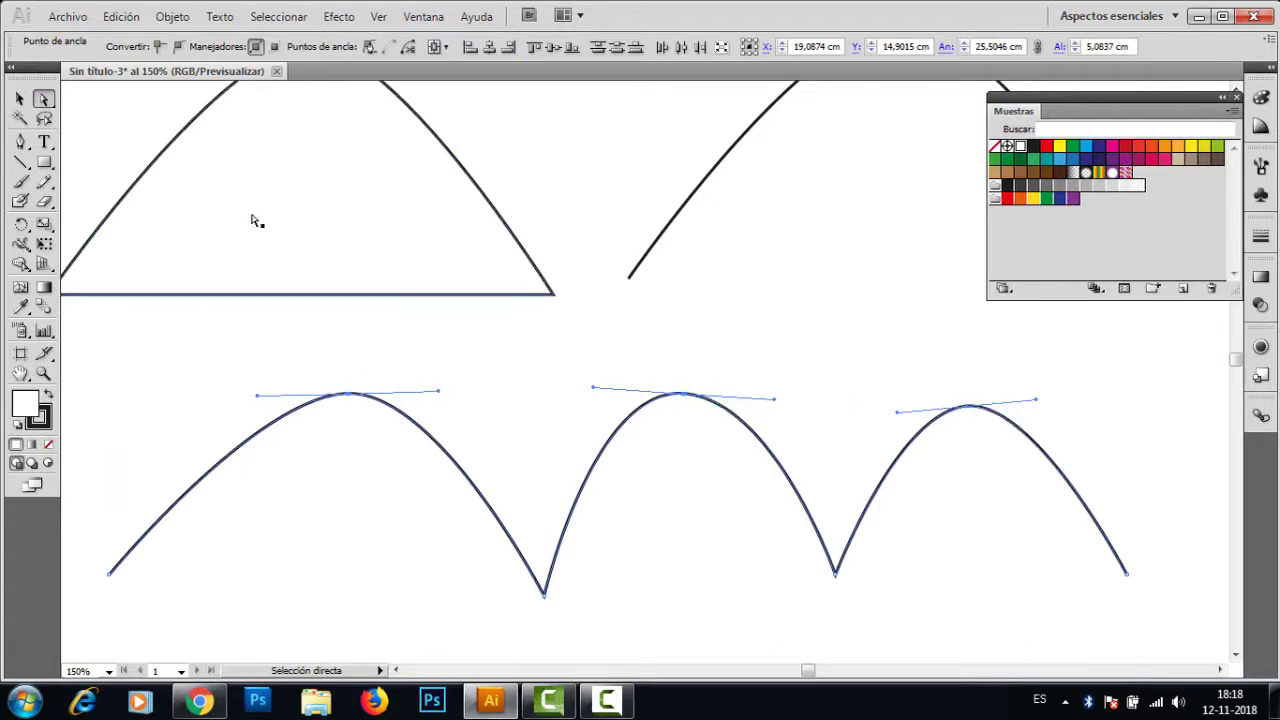
left_click(275, 47)
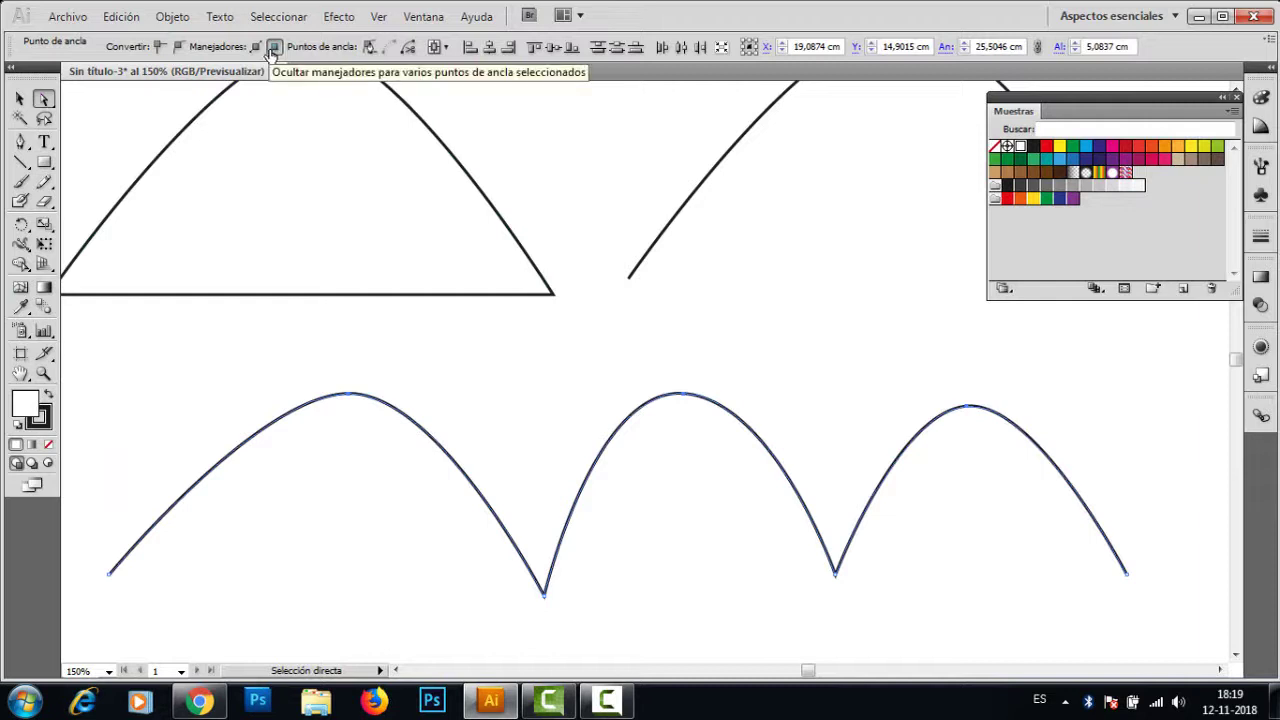
left_click(256, 47)
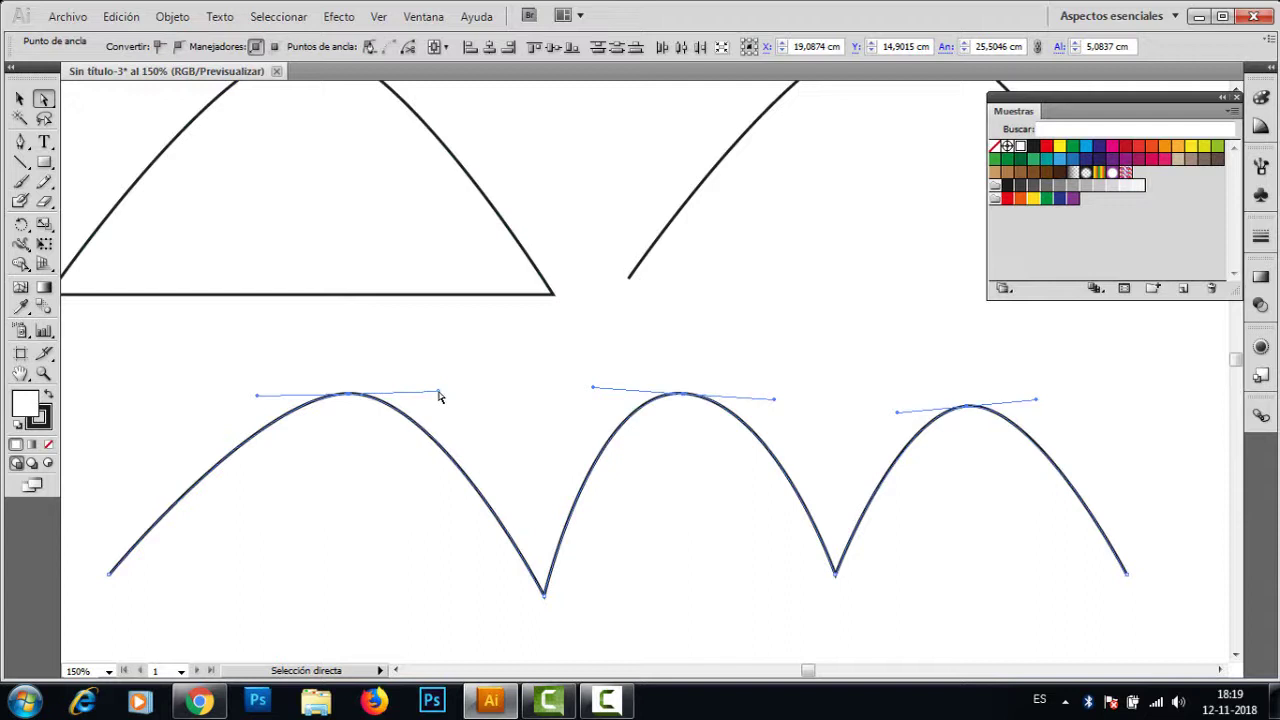
Step: Reshape the three arches with their peak handles: level the first, tilt and lengthen the second's, and lengthen and level the third's
left_click_drag(439, 396, 450, 393)
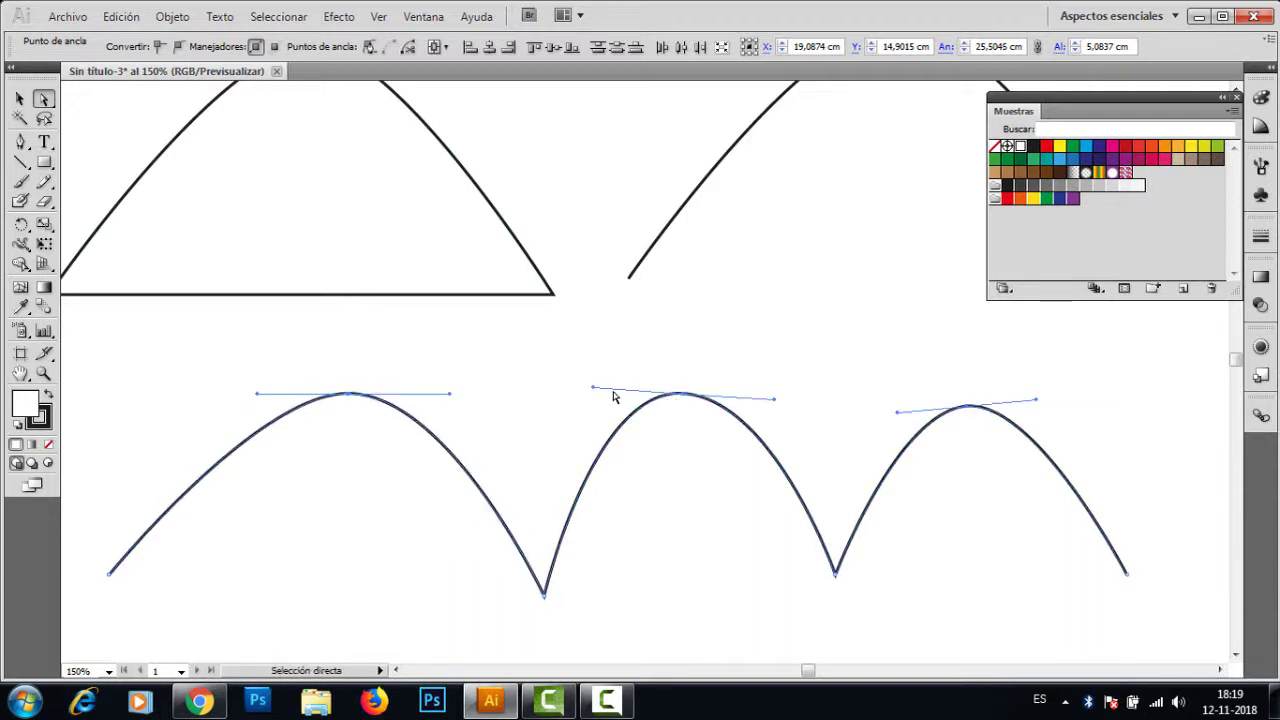
left_click_drag(594, 392, 537, 410)
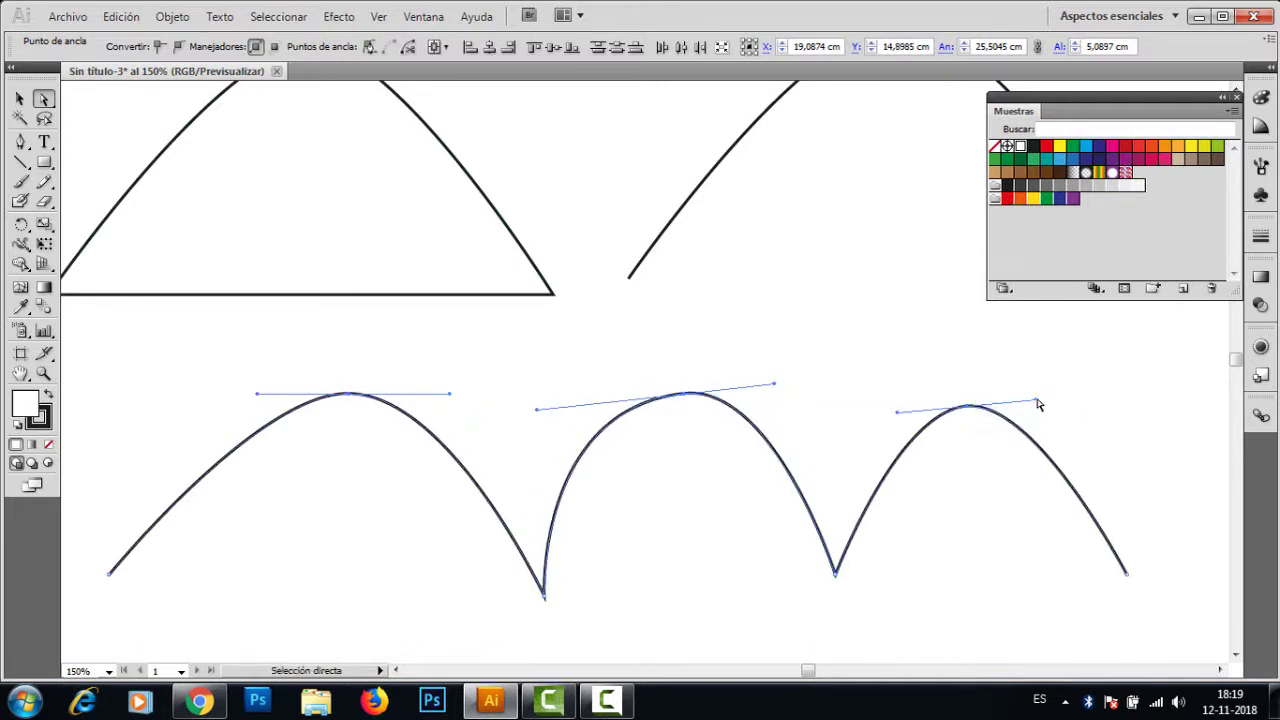
left_click_drag(1038, 404, 1070, 400)
left_click_drag(894, 412, 865, 401)
left_click(974, 410)
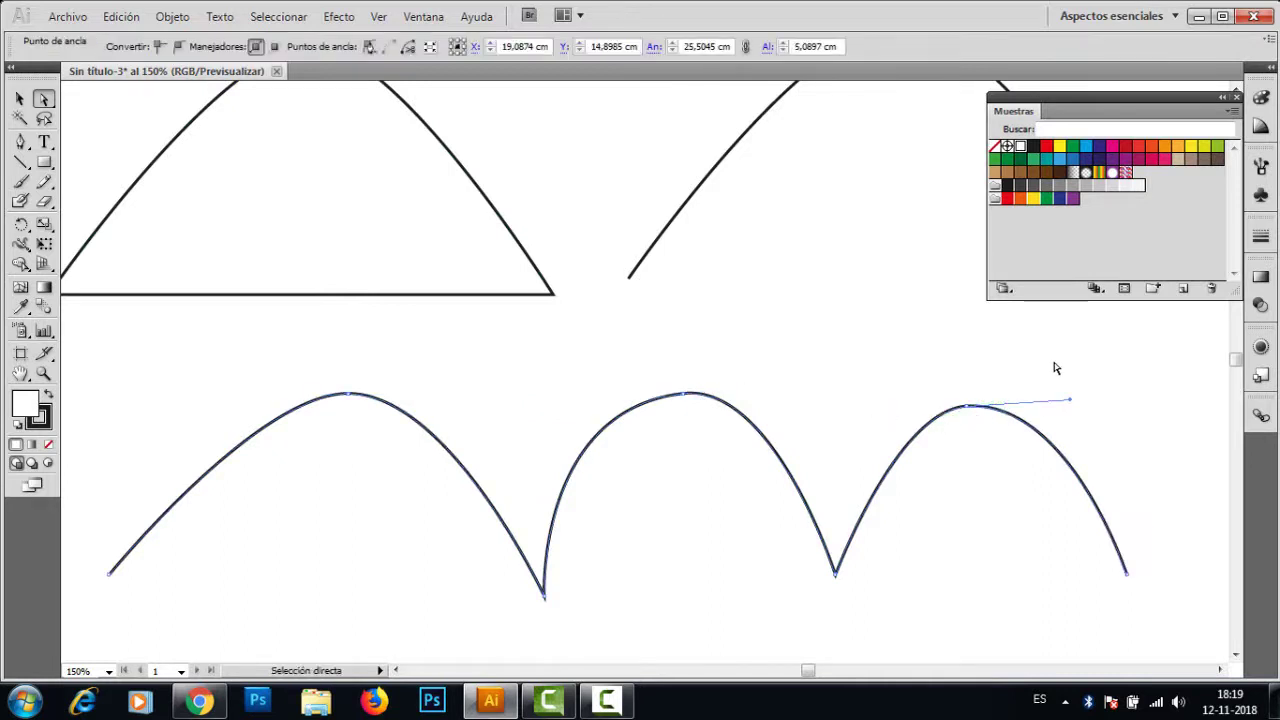
left_click_drag(1055, 364, 200, 444)
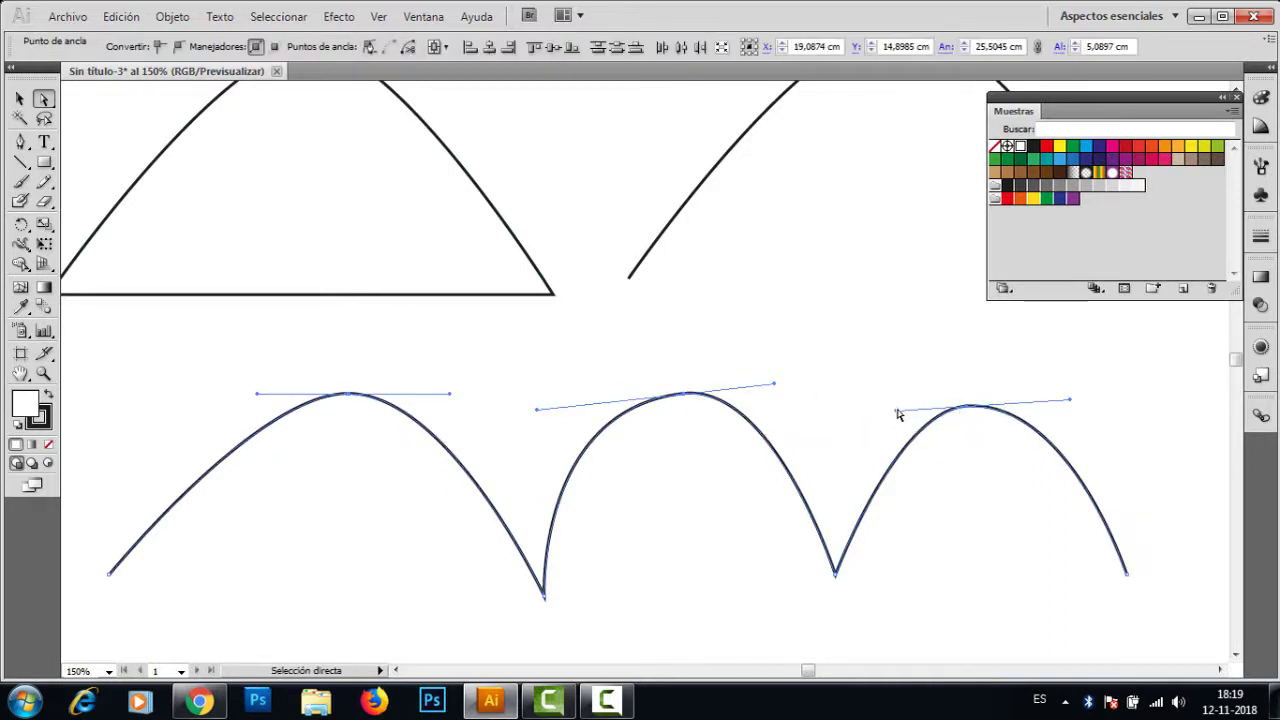
left_click_drag(897, 412, 855, 406)
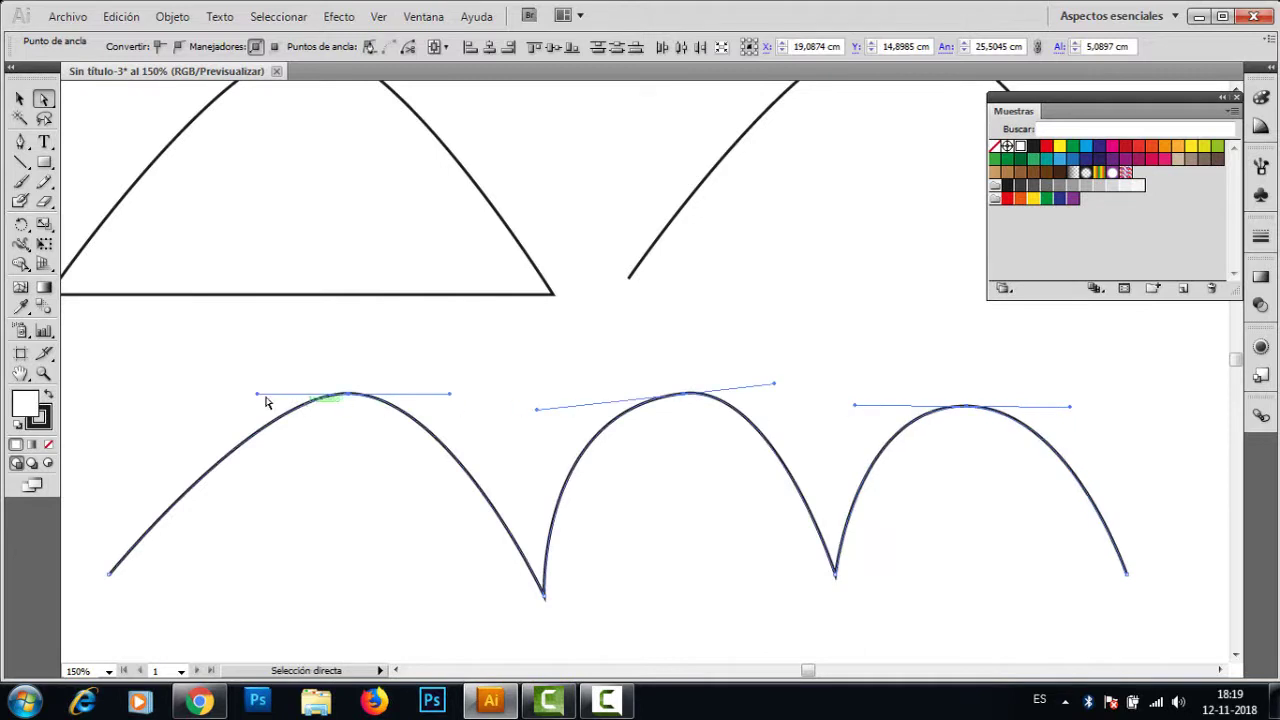
Step: Hide and redisplay the handles of the three peaks, and reselect the peak anchor points with a marquee
left_click(274, 47)
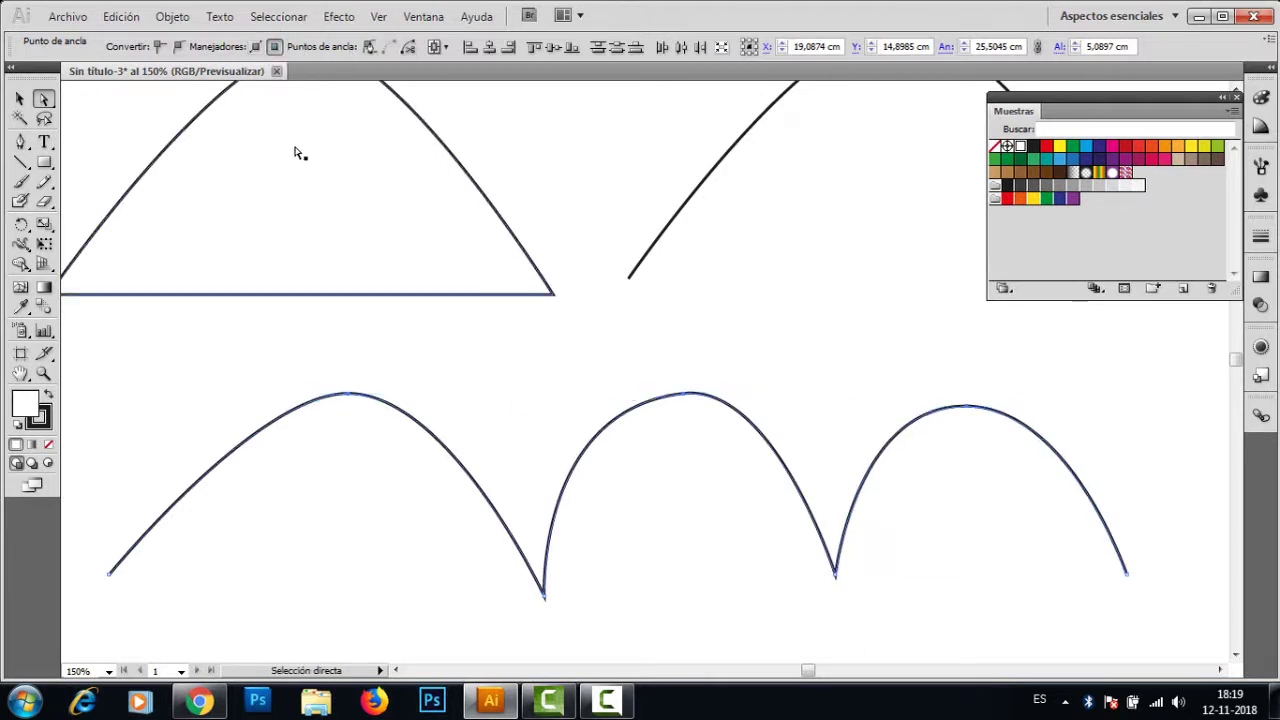
left_click(256, 47)
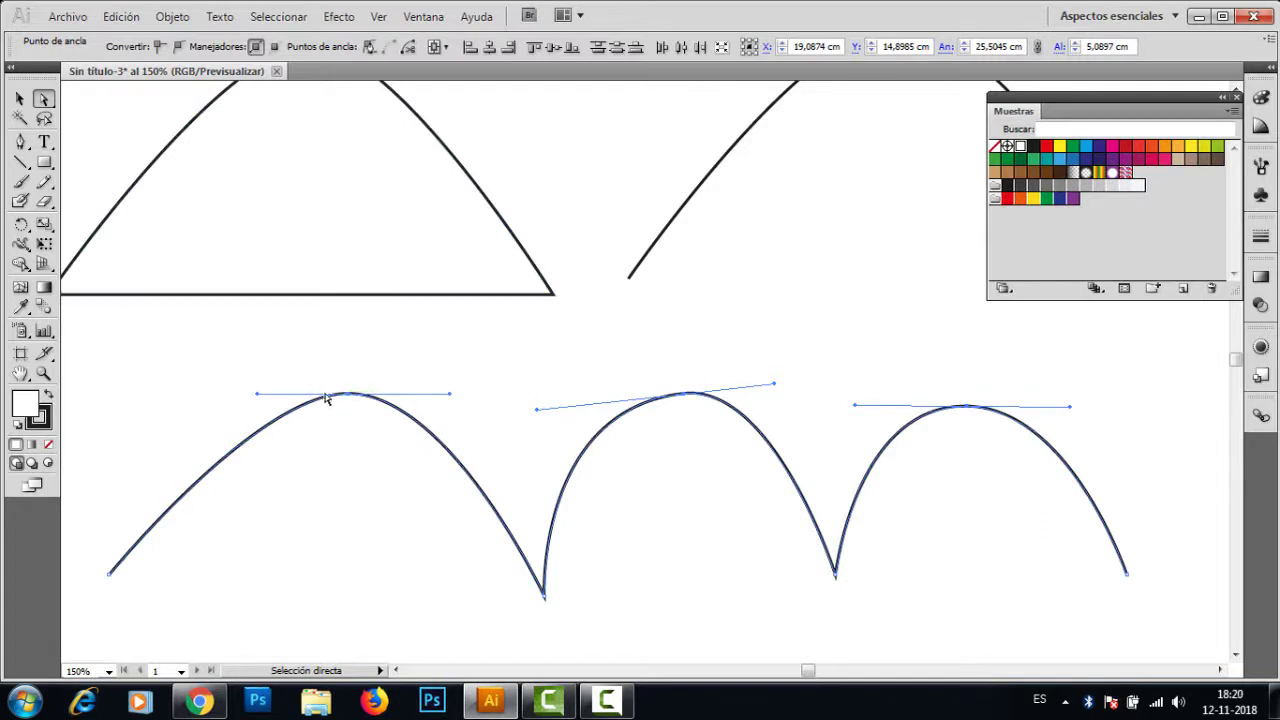
left_click_drag(306, 374, 1020, 430)
left_click_drag(305, 369, 1008, 422)
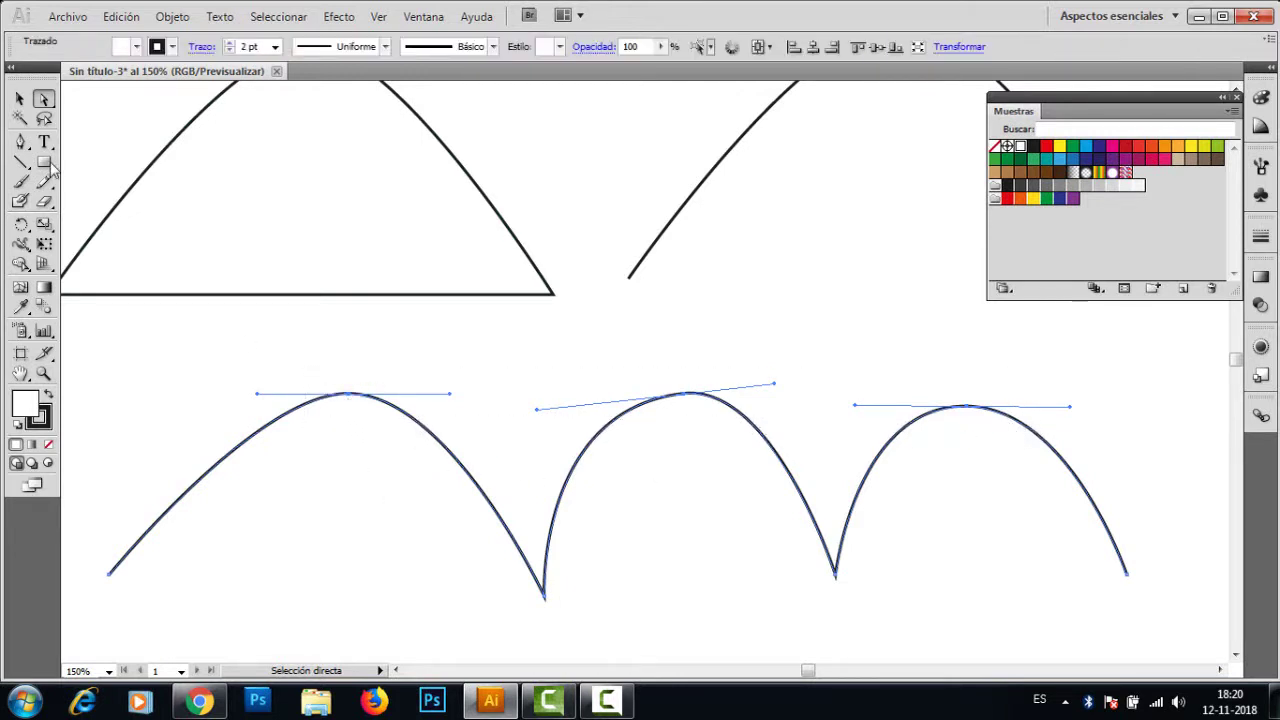
Step: Select the peak anchor points of all three arches and convert them to corner points
left_click(352, 396)
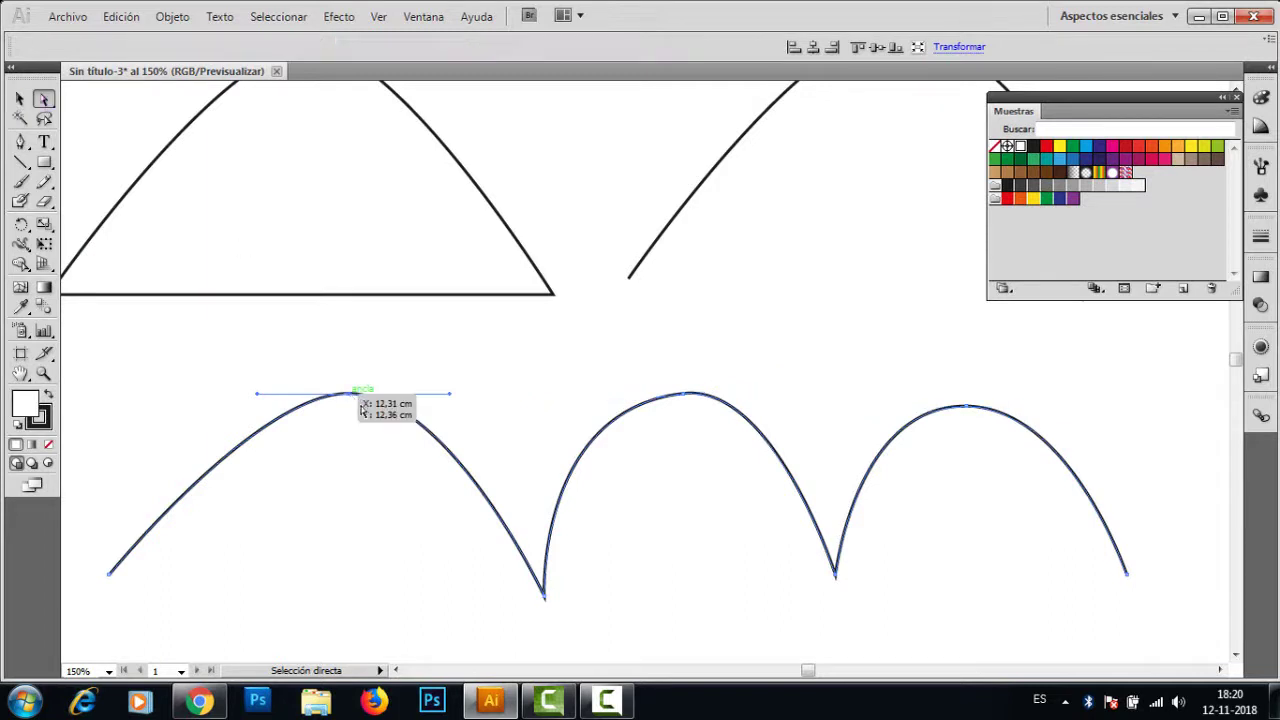
left_click(686, 395, "shift")
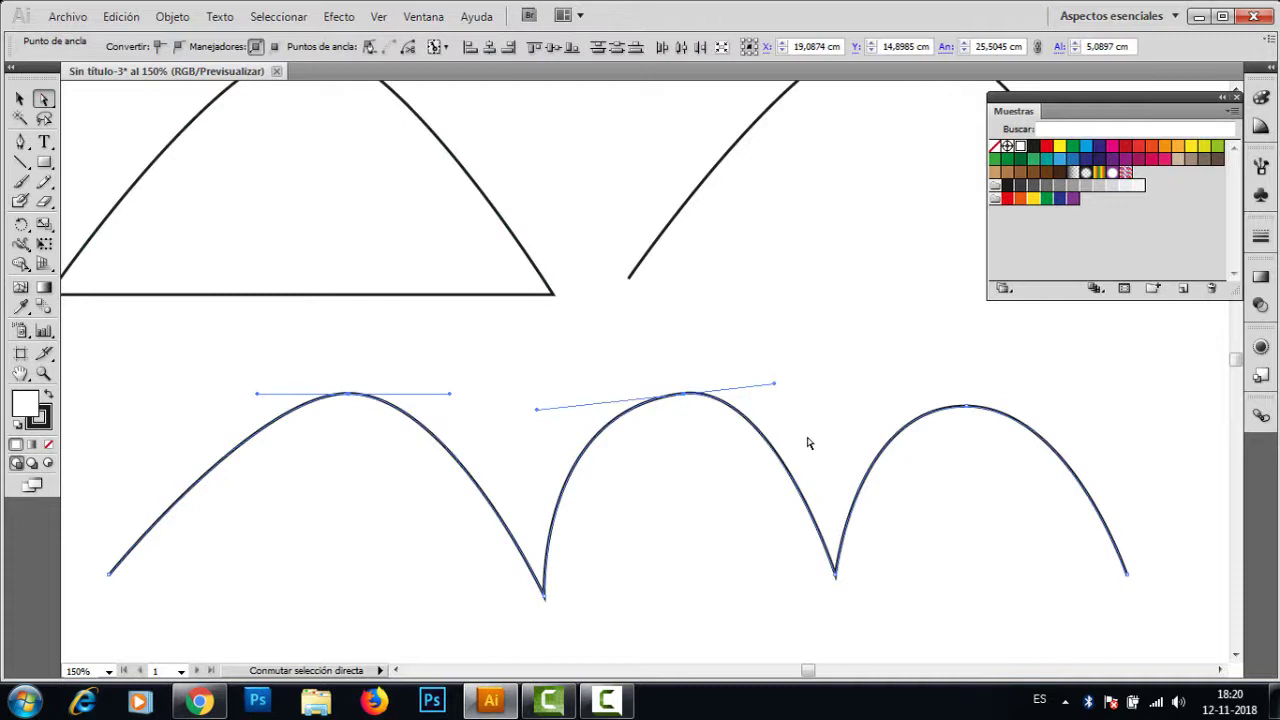
left_click(966, 407, "shift")
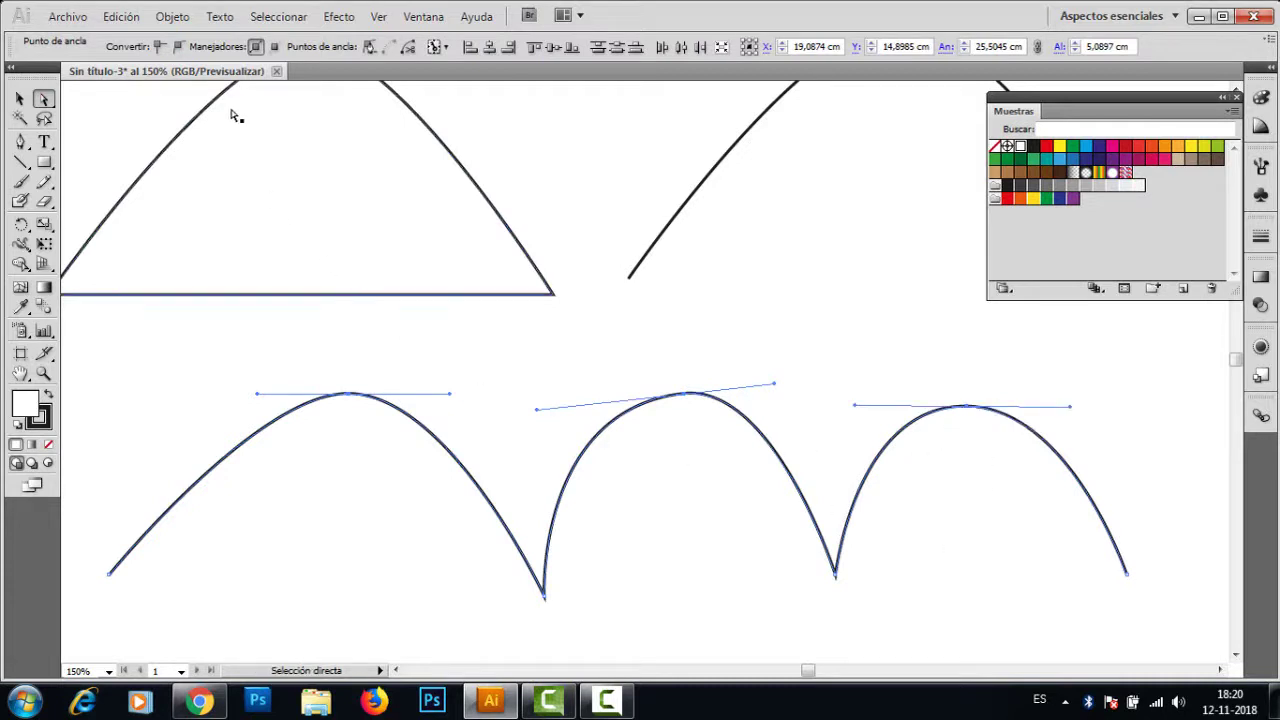
left_click(158, 47)
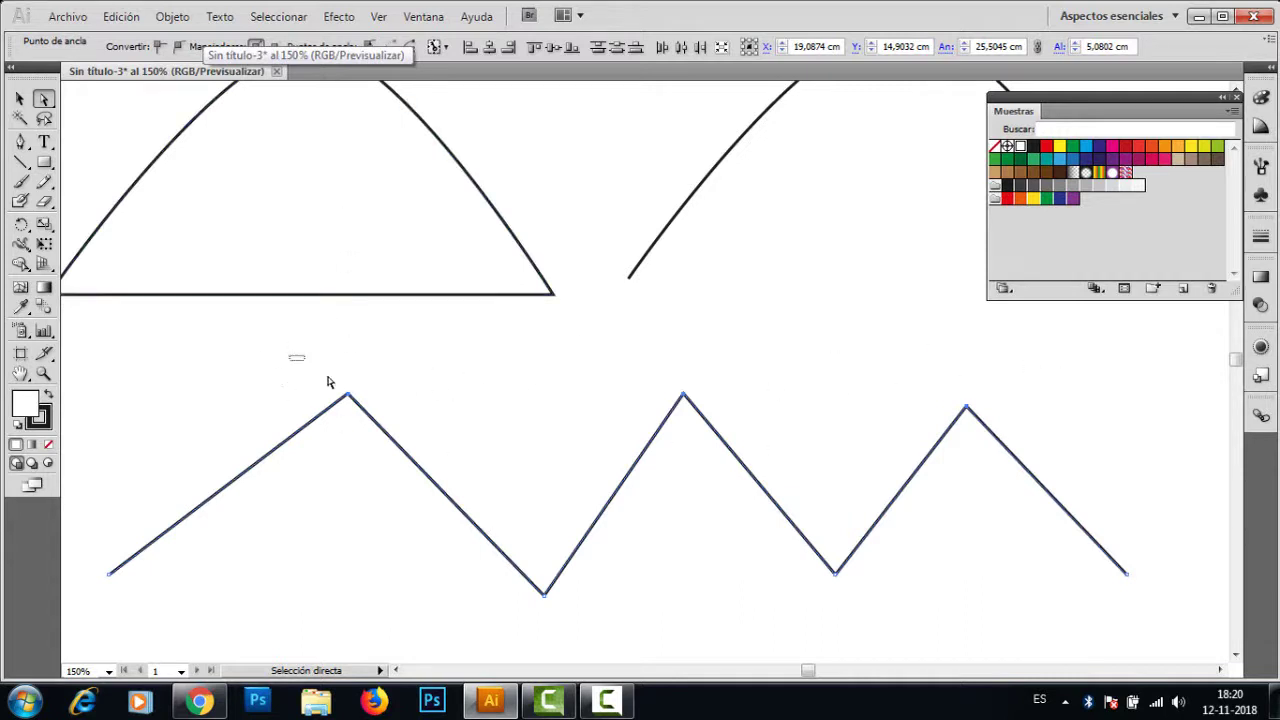
Step: Convert the three peaks to smooth points, switch them back to corners, and convert them to smooth once more
left_click_drag(328, 381, 1034, 443)
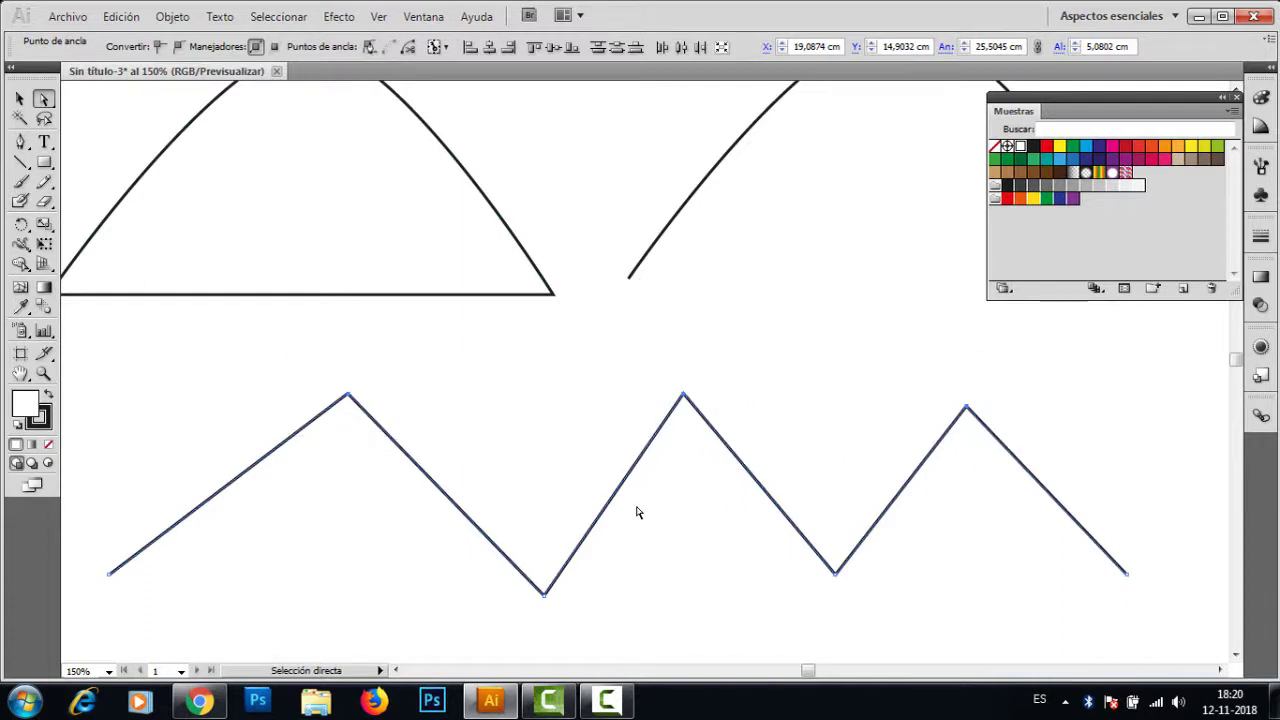
left_click(177, 50)
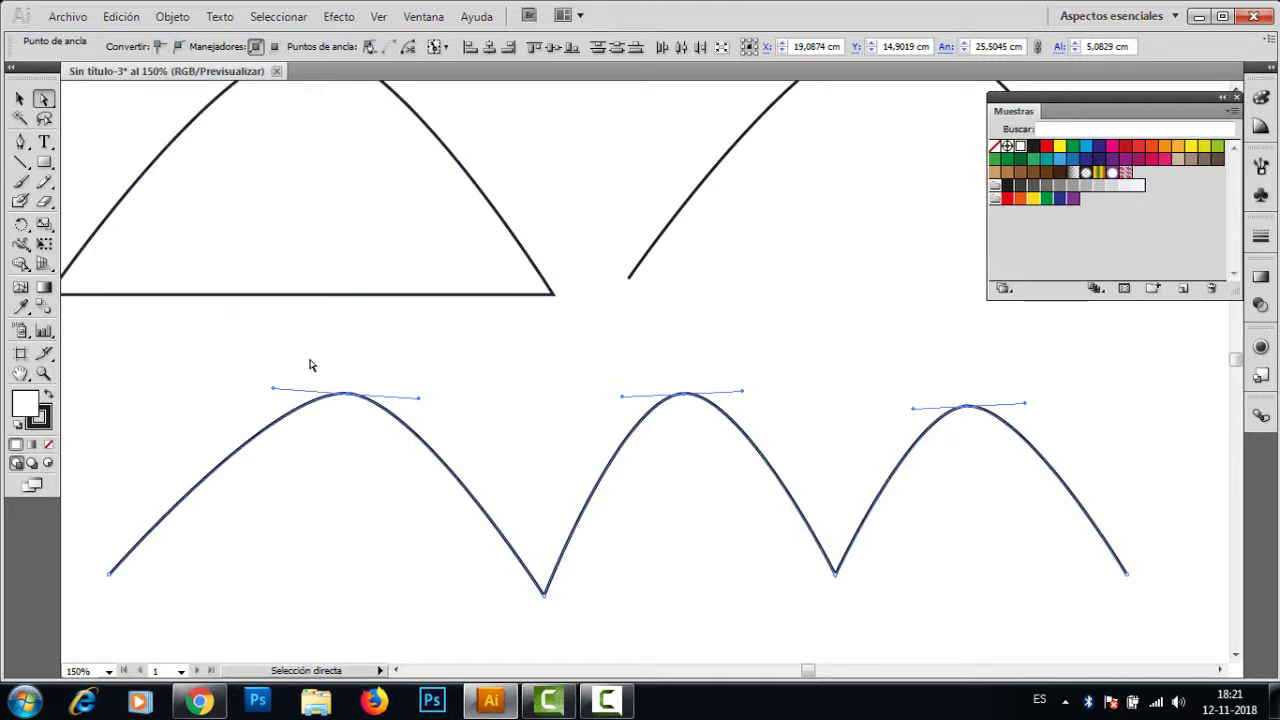
left_click(159, 46)
left_click_drag(258, 346, 1026, 423)
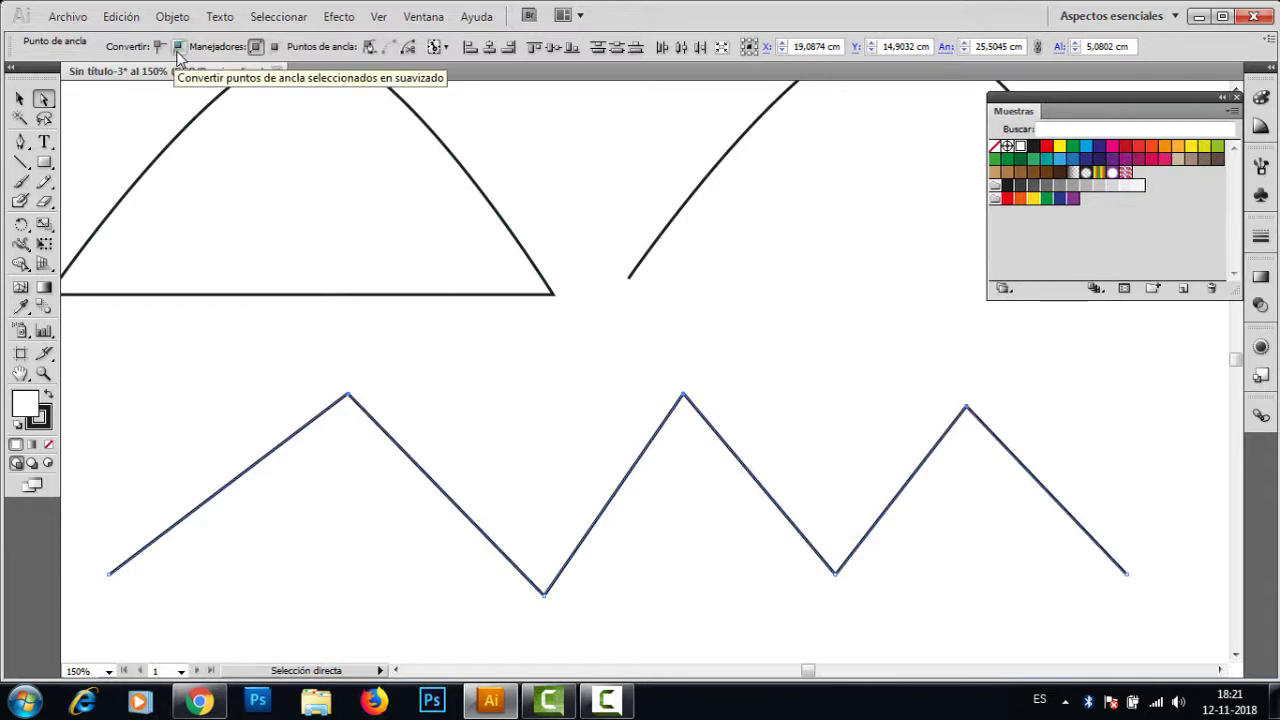
left_click(178, 47)
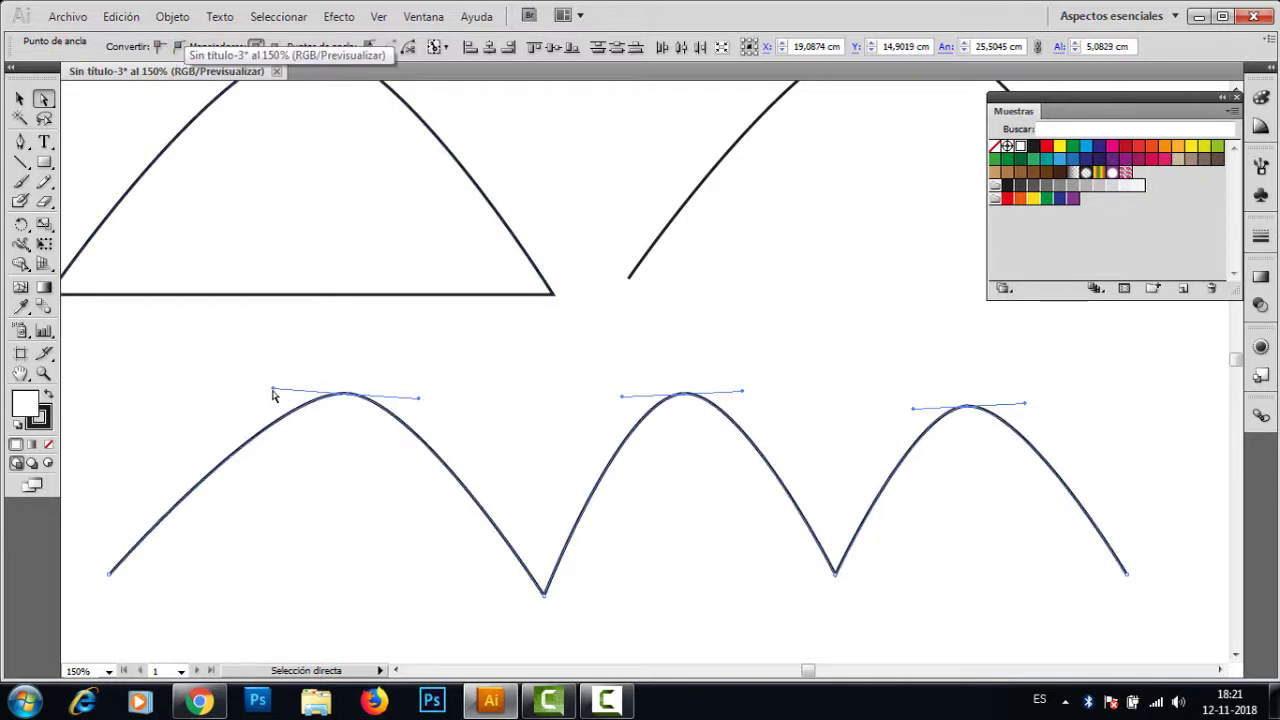
Step: Reselect the first arch's peak anchor and stretch both of its handles outward into a level line
left_click(300, 405)
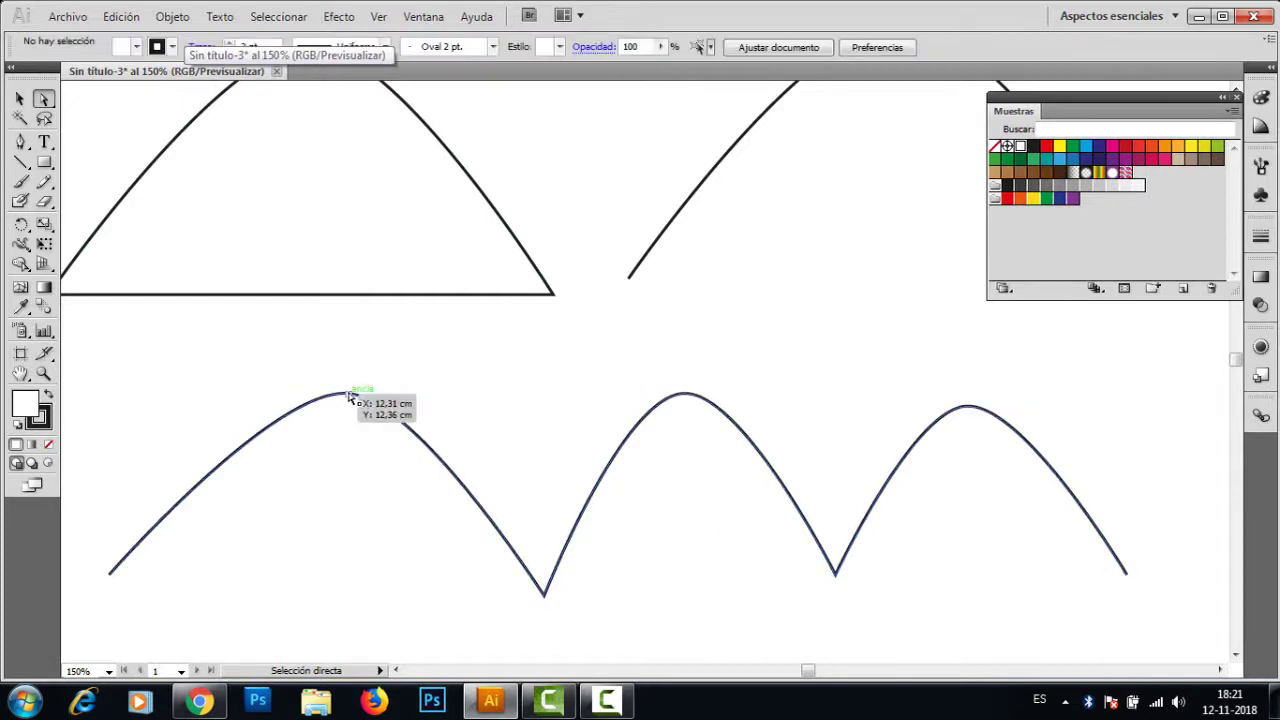
left_click(348, 394)
left_click_drag(275, 391, 242, 398)
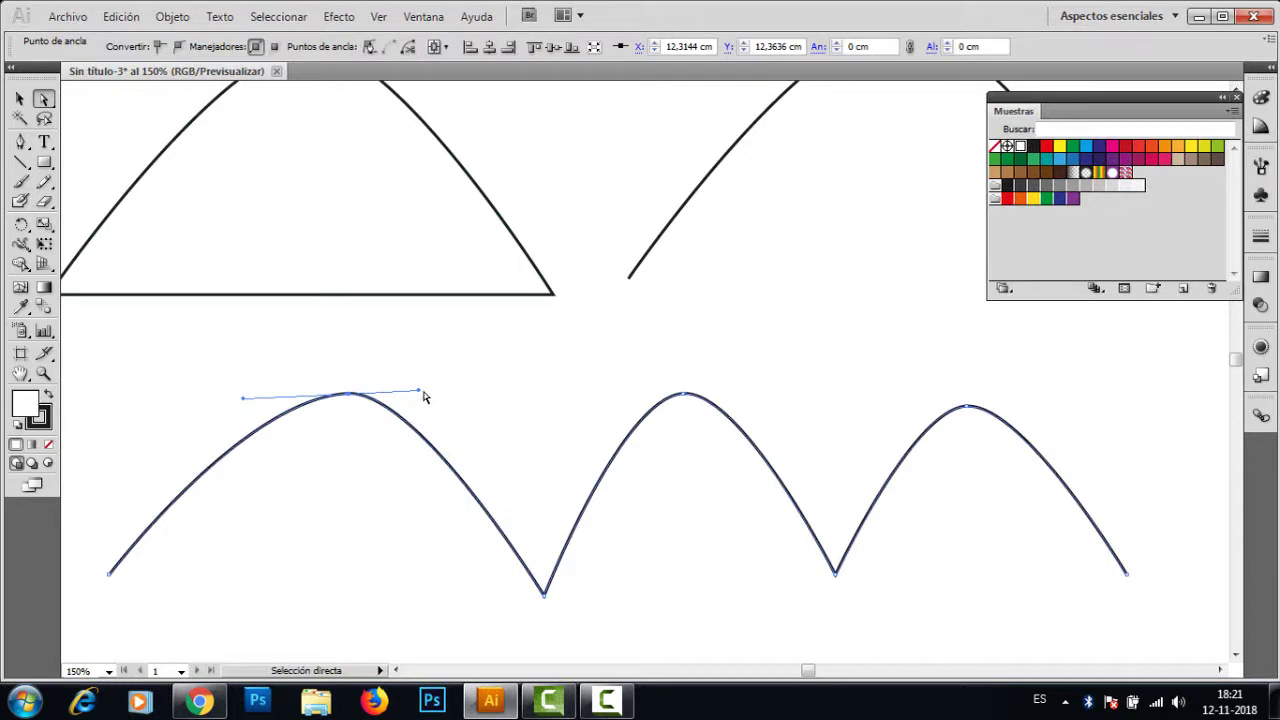
left_click_drag(421, 395, 460, 394)
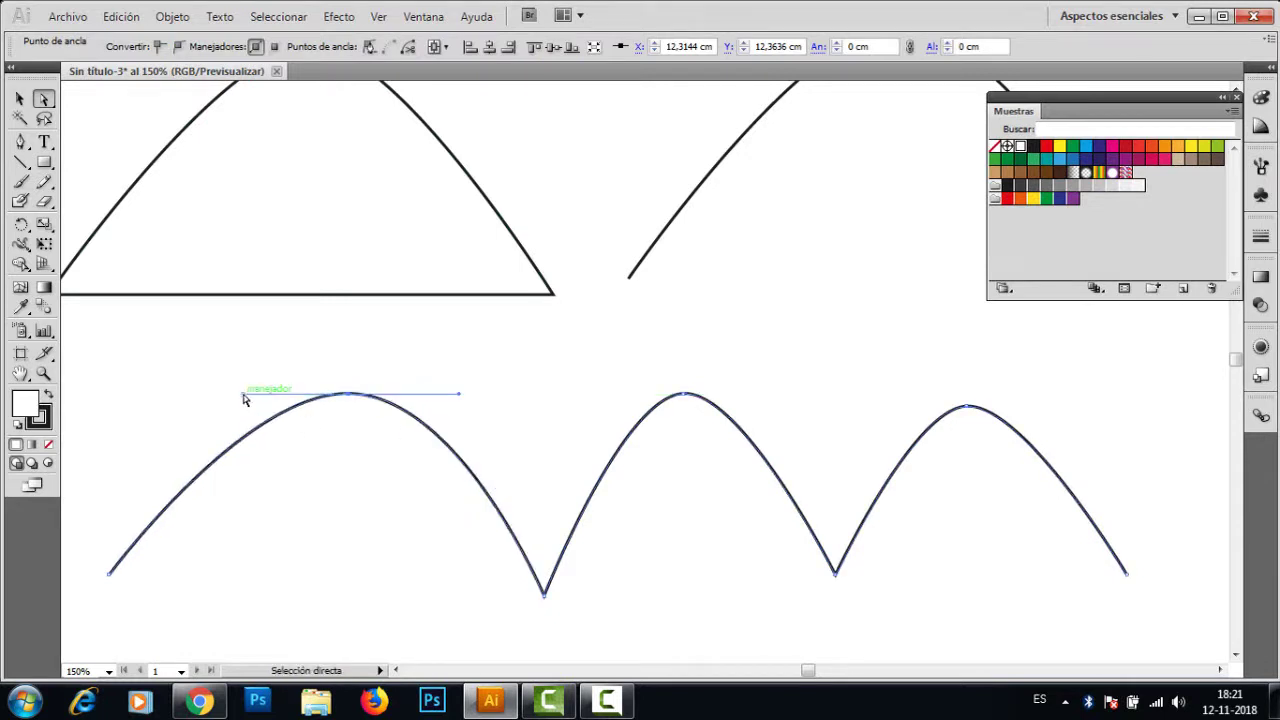
mouse_move(243, 399)
left_mouse_down()
mouse_move(246, 360)
mouse_move(254, 431)
mouse_move(237, 371)
mouse_move(246, 403)
mouse_move(237, 394)
left_mouse_up()
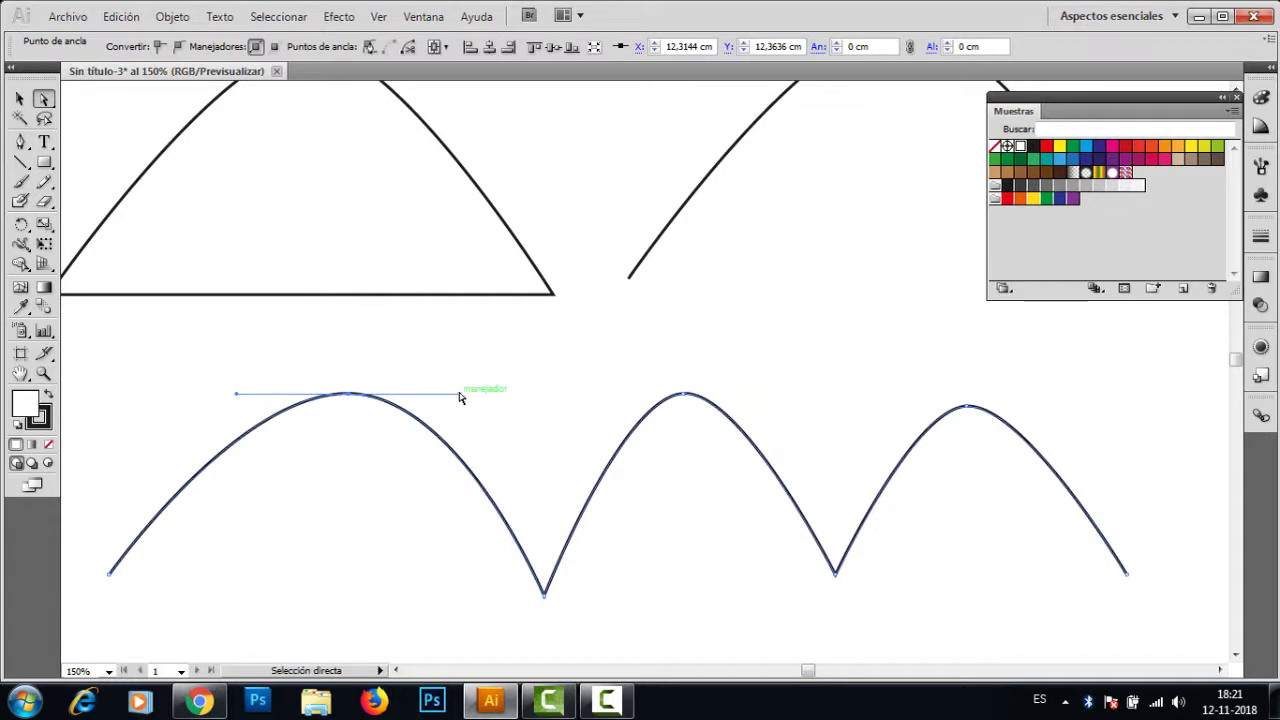
Step: Widen the first arch by lengthening both level peak handles, and shorten each one slightly
left_click_drag(459, 393, 528, 398)
left_click_drag(237, 391, 193, 393)
left_click_drag(528, 394, 476, 393)
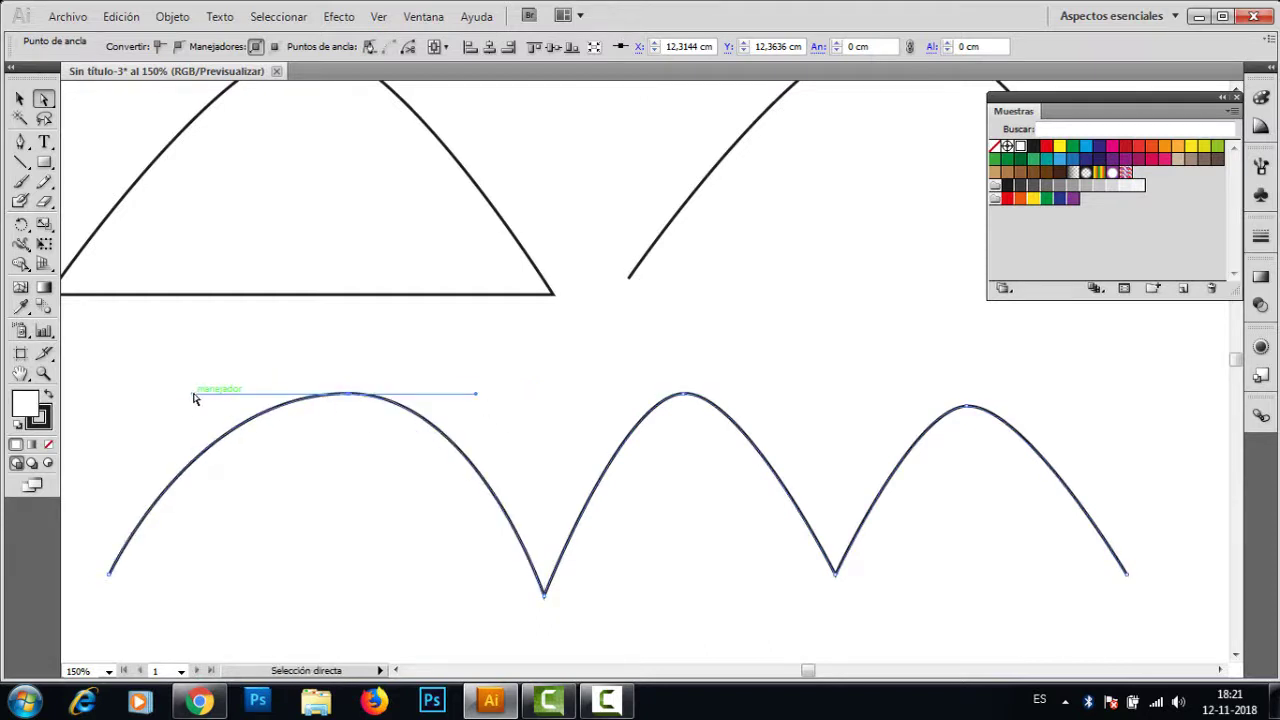
left_click_drag(195, 396, 224, 393)
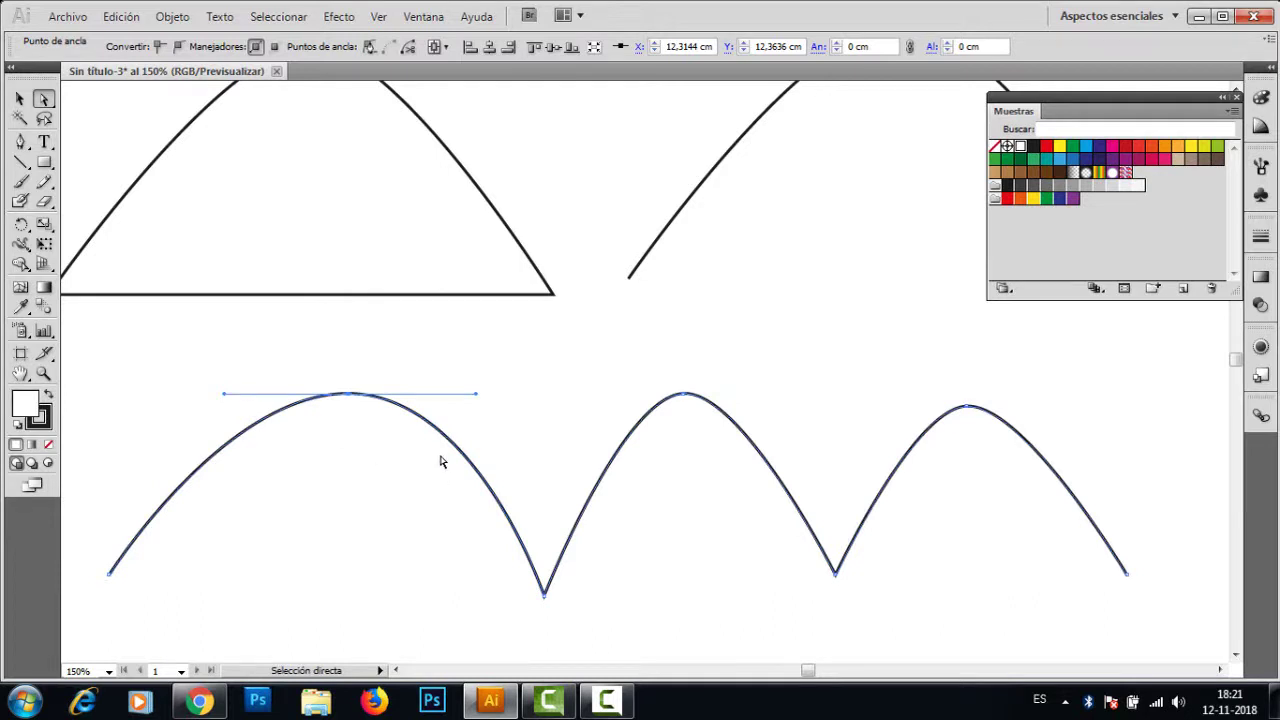
Step: Turn the three arches into wave crests by breaking each peak's right handle and pulling it down to the left
key("alt")
left_click_drag(477, 396, 211, 541)
left_click(684, 394)
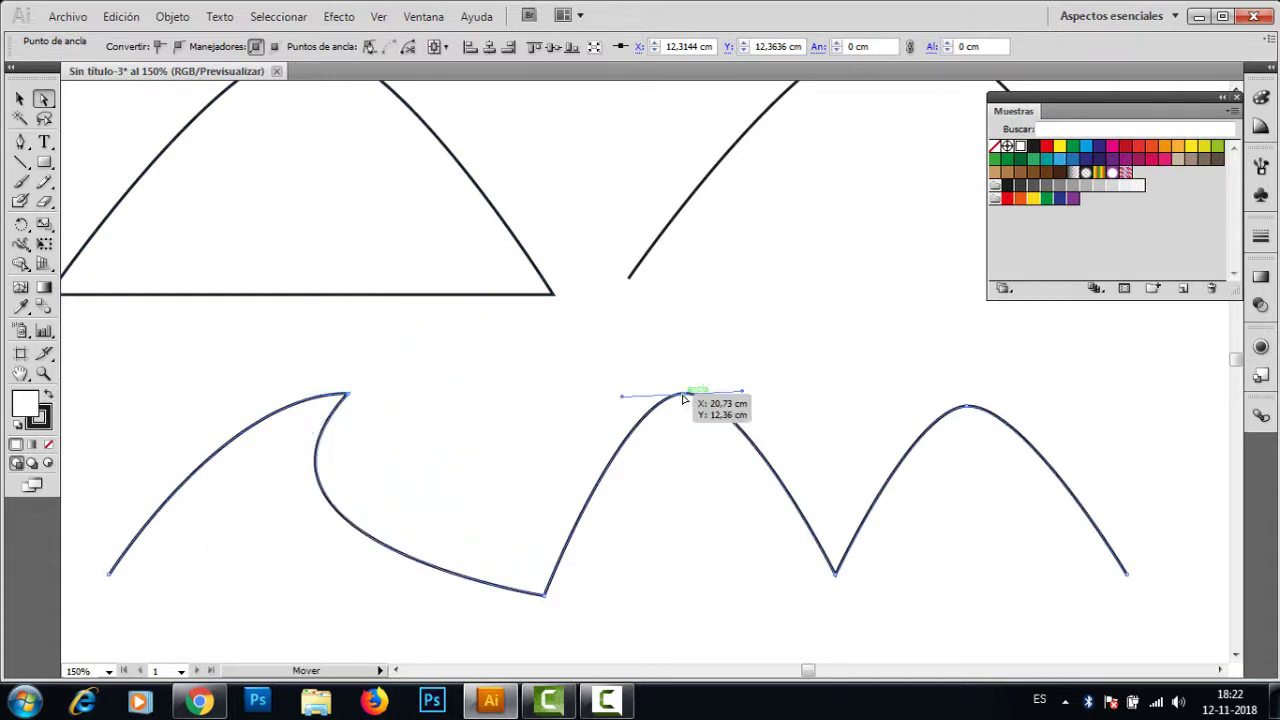
left_click_drag(744, 393, 600, 516)
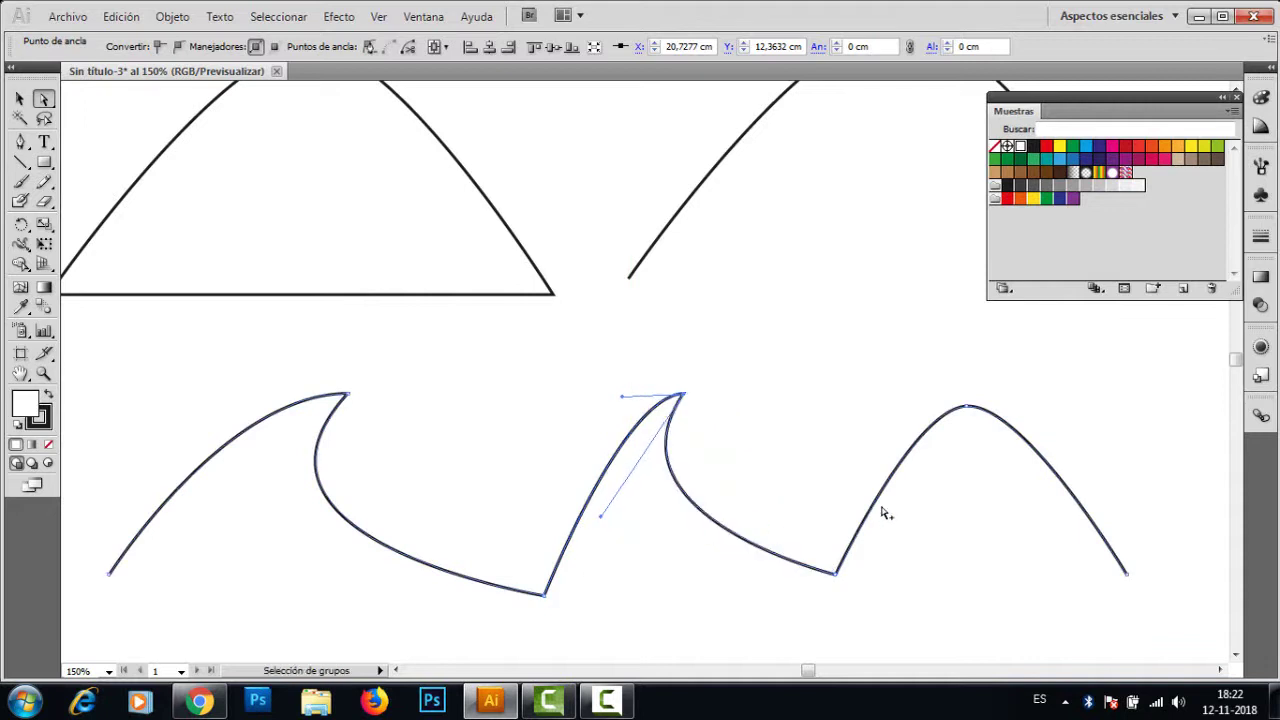
left_click(970, 410)
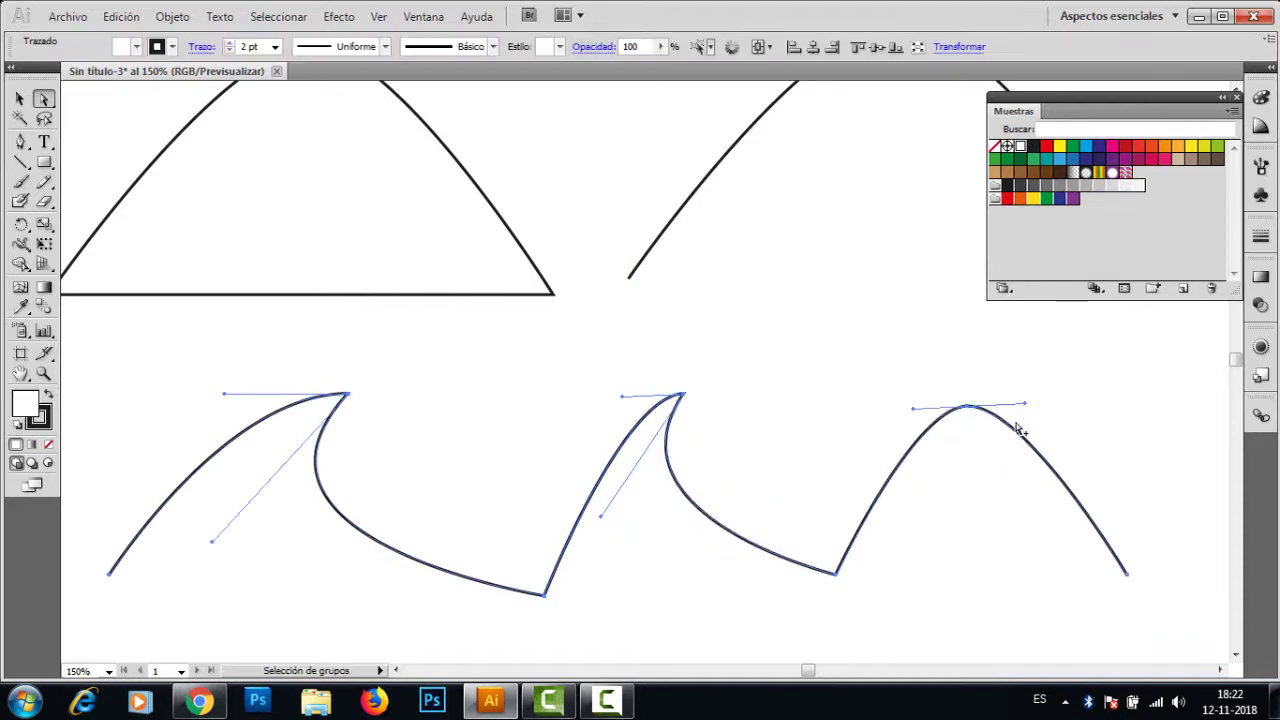
left_click_drag(1025, 405, 885, 520)
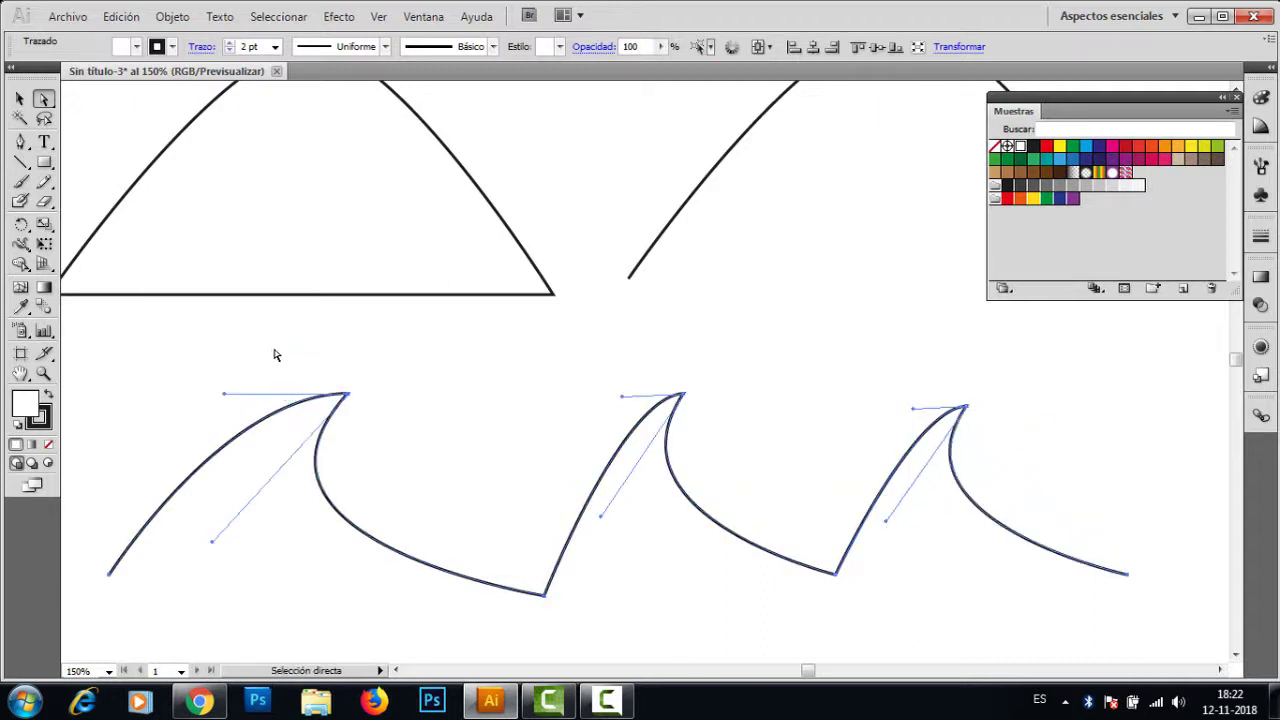
Step: Convert the three wave crests to smooth points and swing their upper handles down to the left
left_click_drag(263, 349, 1053, 432)
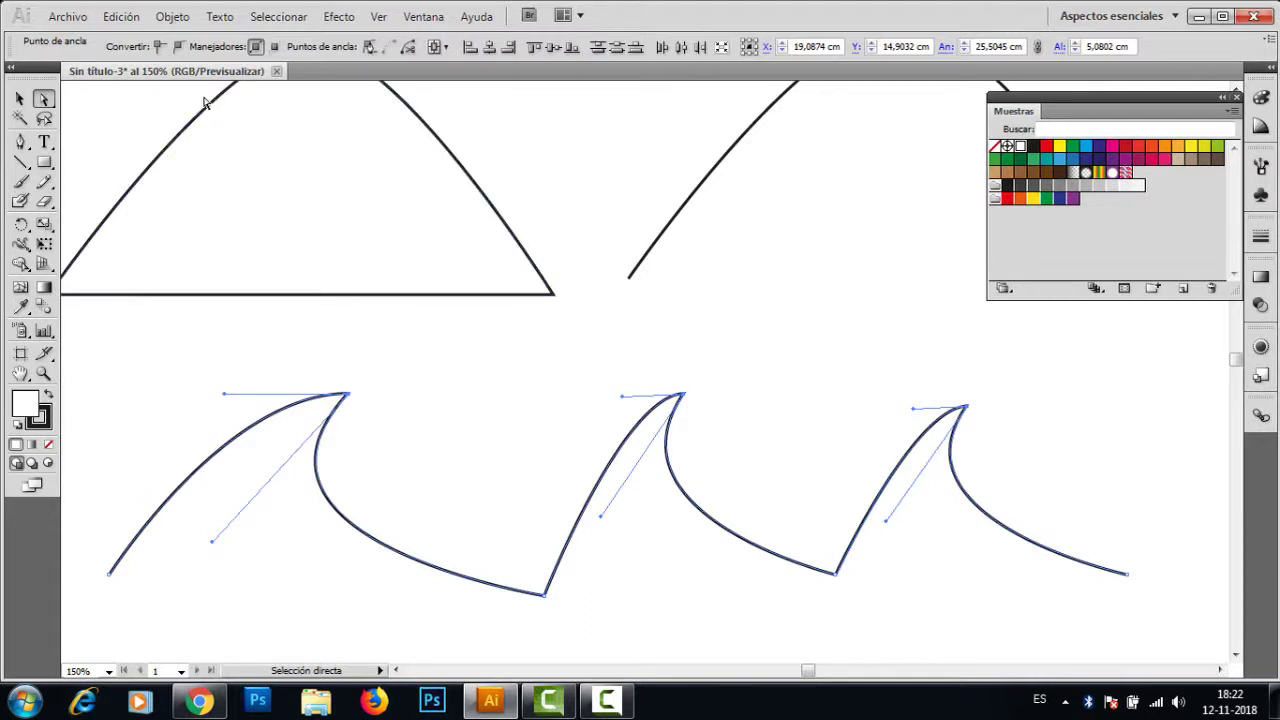
left_click(177, 47)
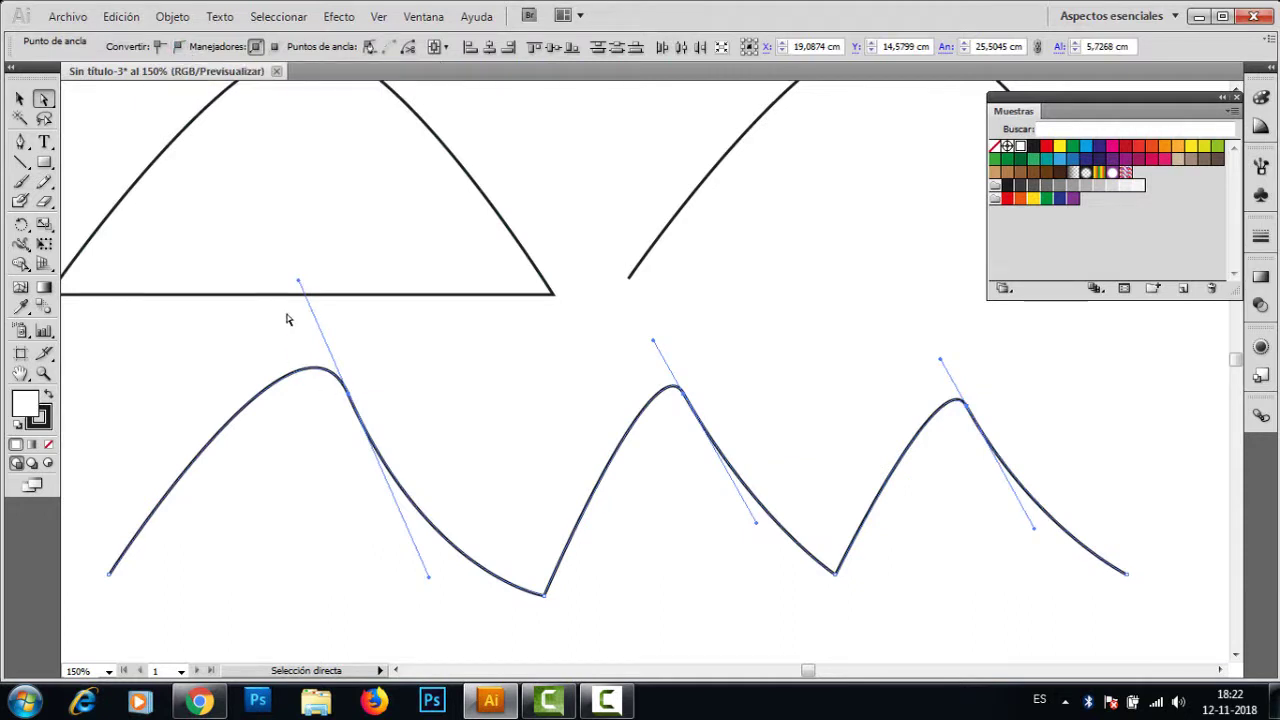
left_click_drag(299, 286, 195, 383)
left_click_drag(653, 342, 552, 407)
left_click_drag(941, 359, 842, 432)
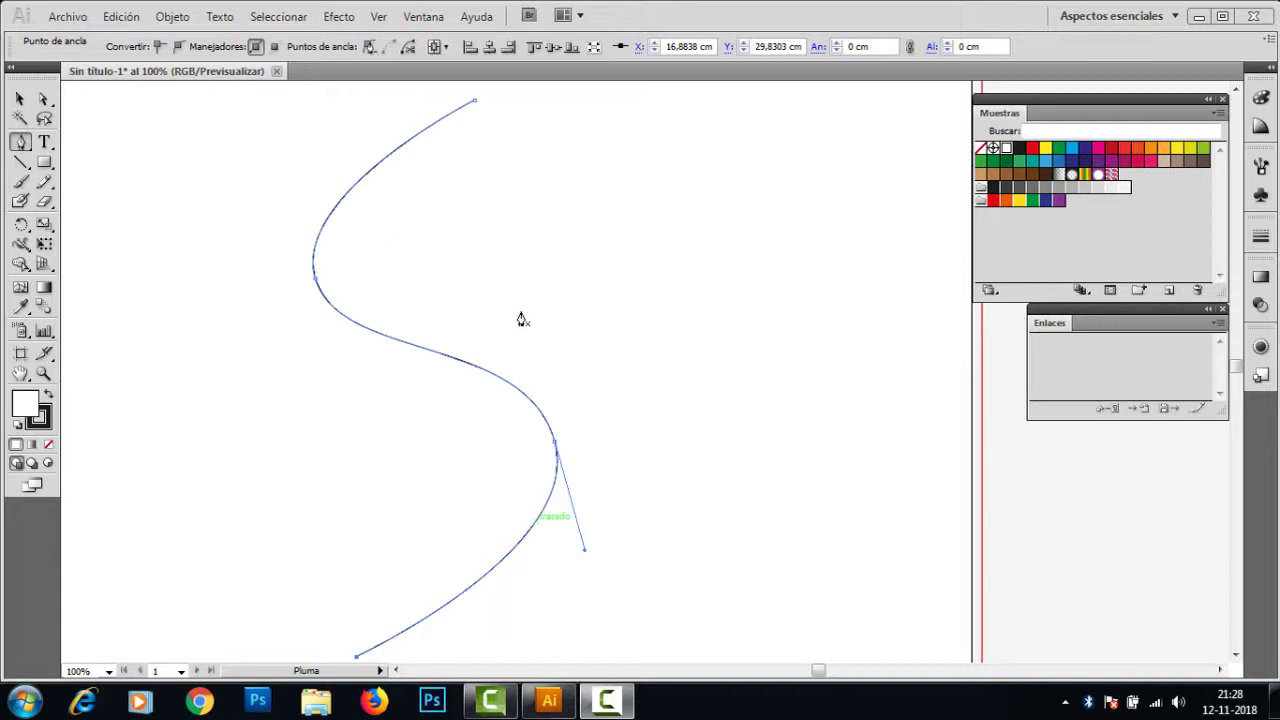
Step: Add three anchor points to the S-shaped path: on its upper curve, middle section and lower curve
left_click(362, 178)
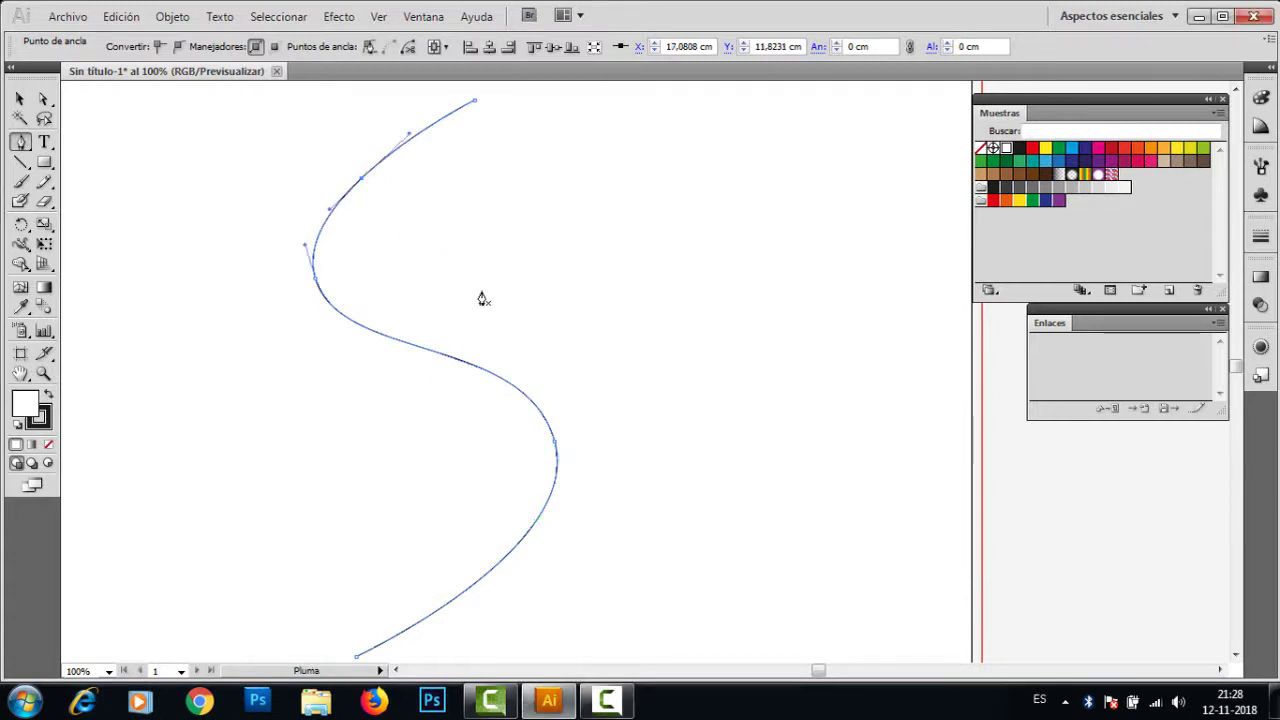
left_click(426, 353)
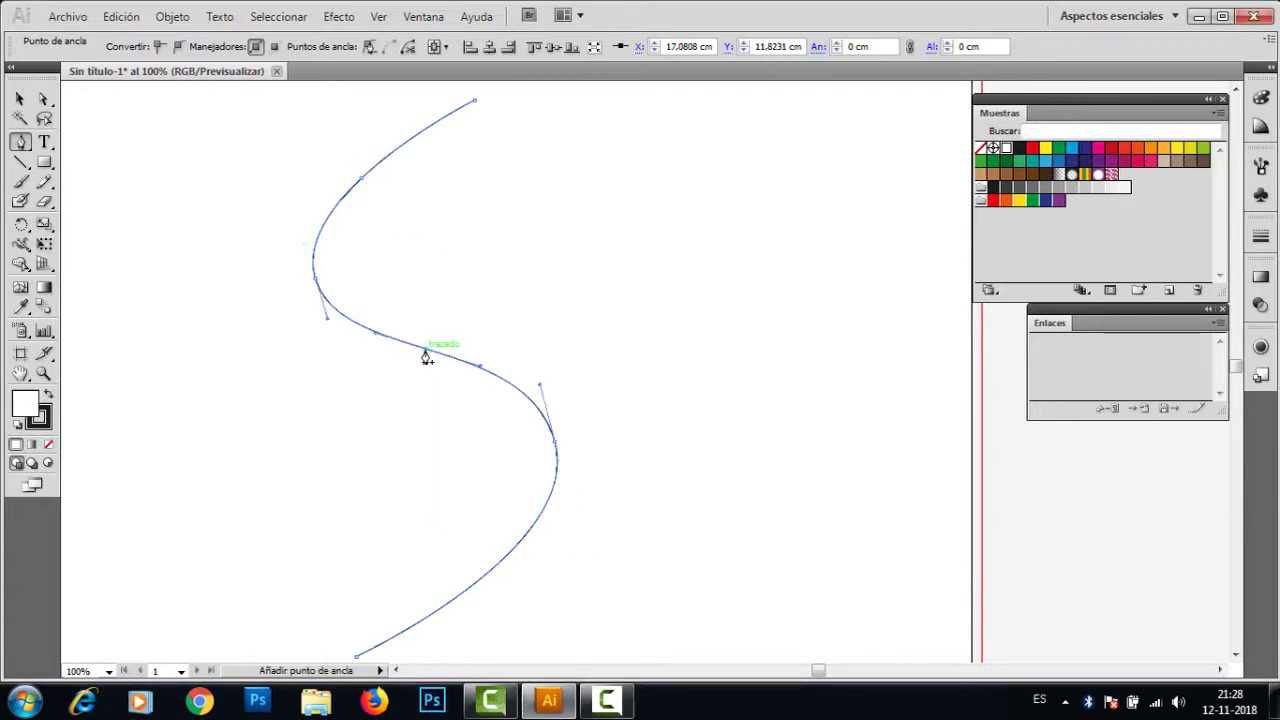
left_click(481, 579)
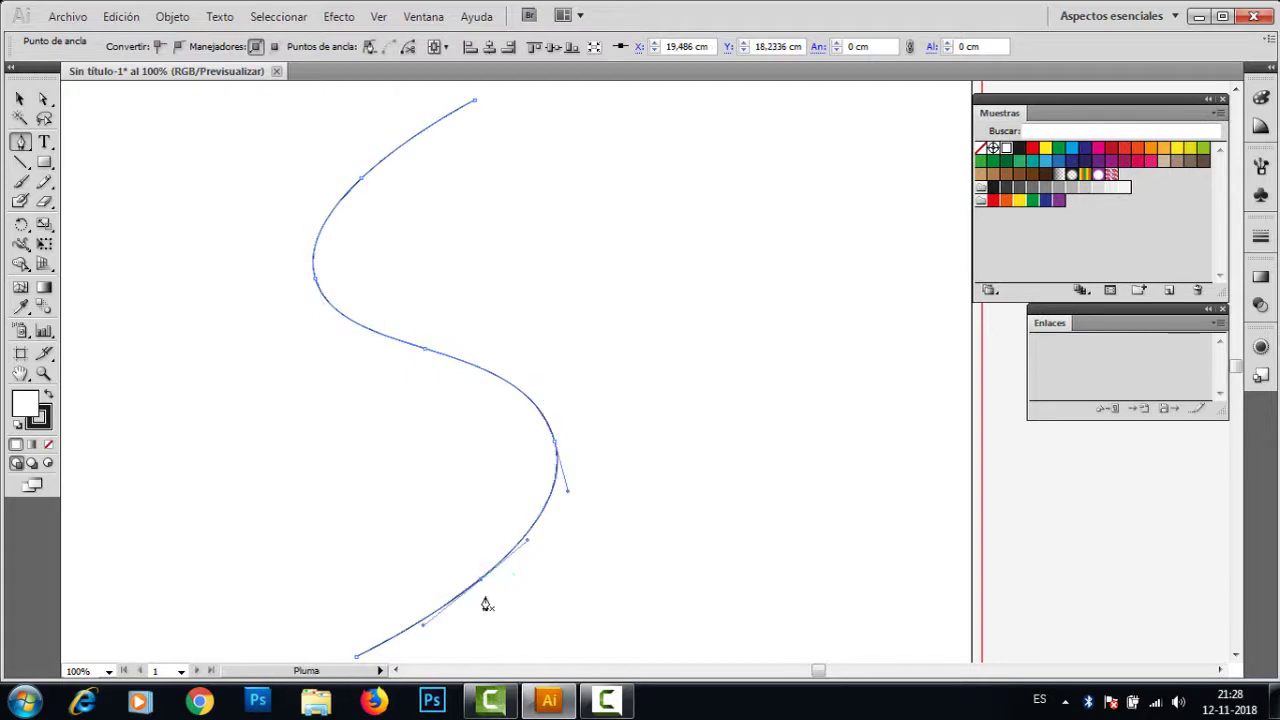
Step: Reshape the S path by moving the added upper anchor inward to the right and the lower one to the left
left_click(43, 98)
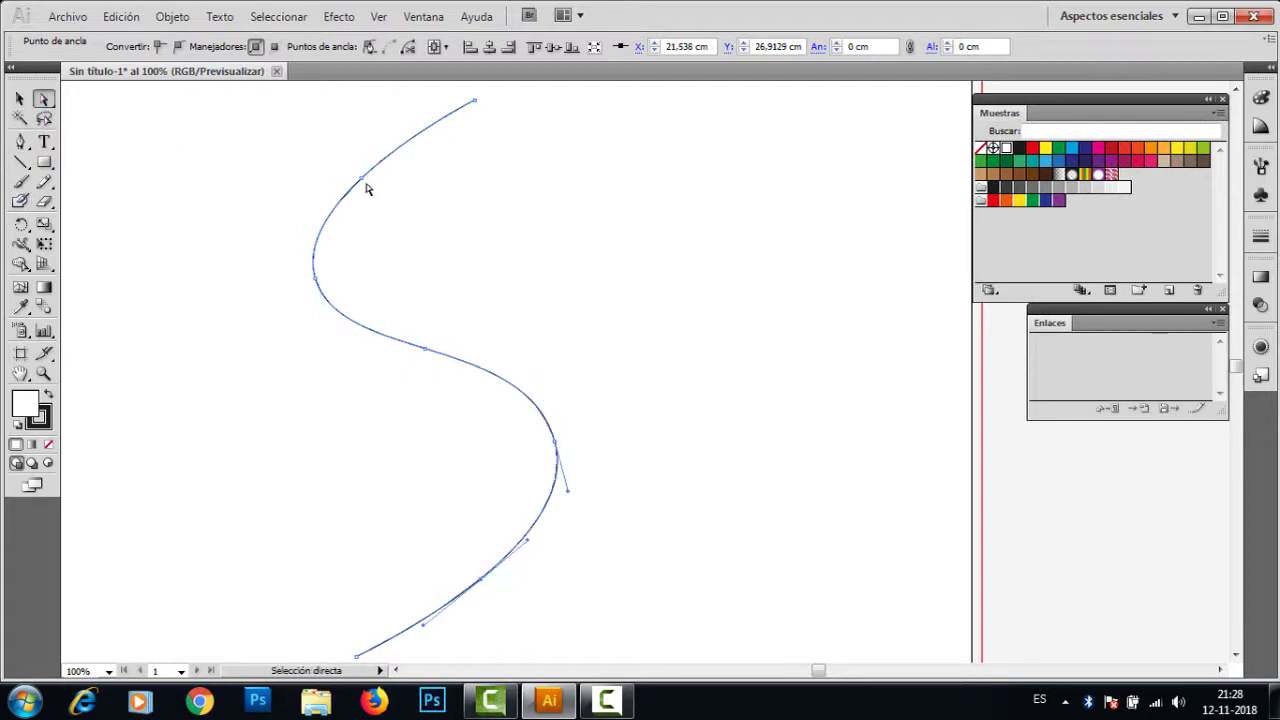
left_click_drag(360, 186, 445, 256)
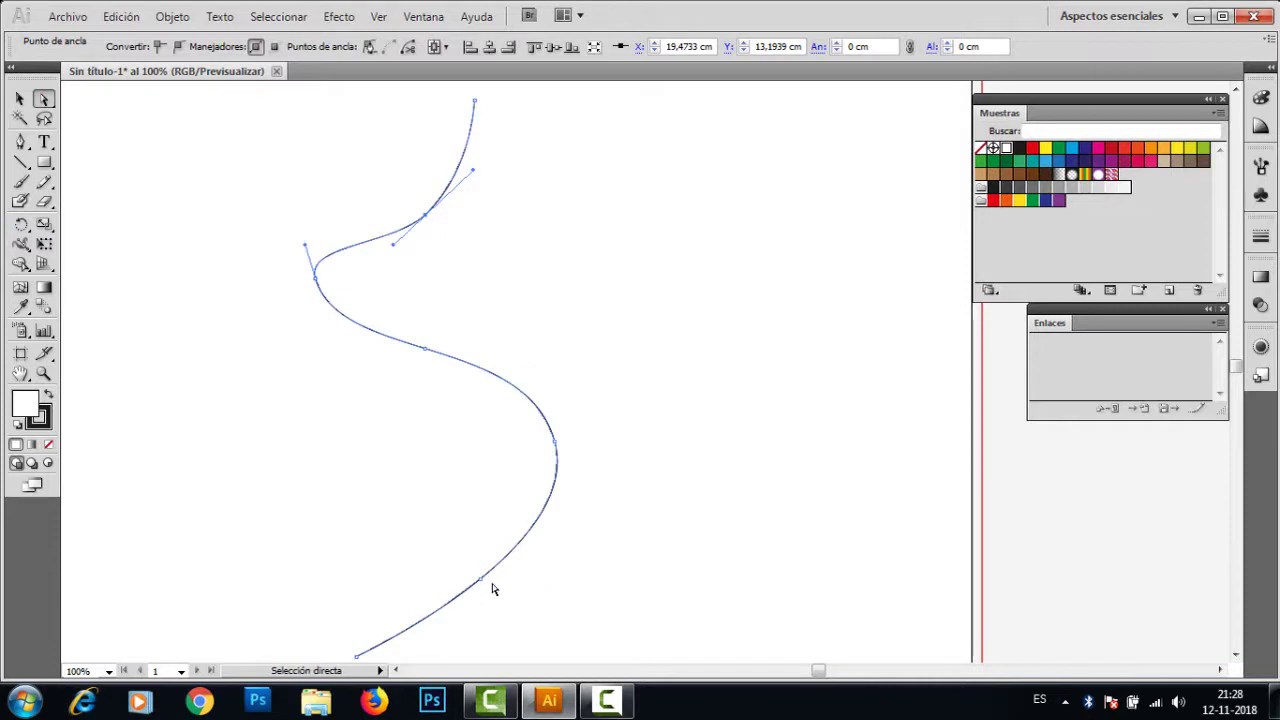
left_click_drag(484, 580, 388, 498)
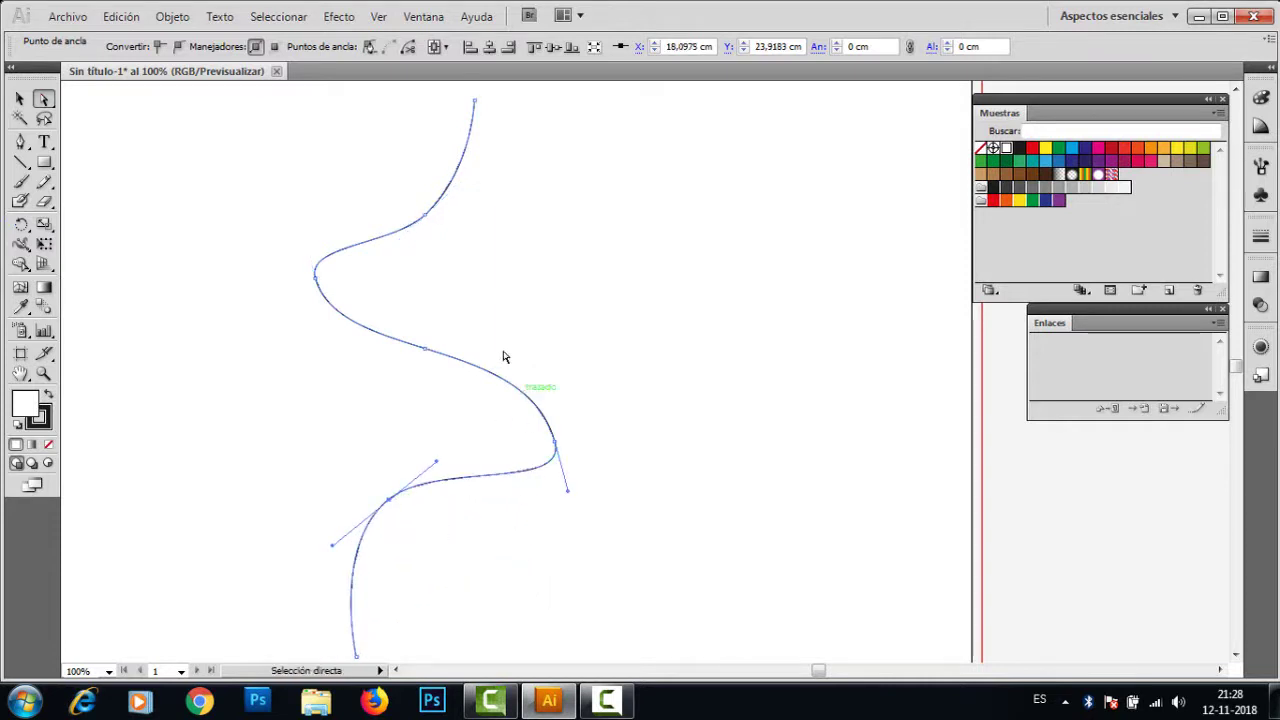
Step: Deepen the S path's bends by shifting the added upper and lower anchors further and lengthening the handles of the outer bend anchors
left_click_drag(427, 215, 463, 216)
left_click_drag(318, 277, 301, 209)
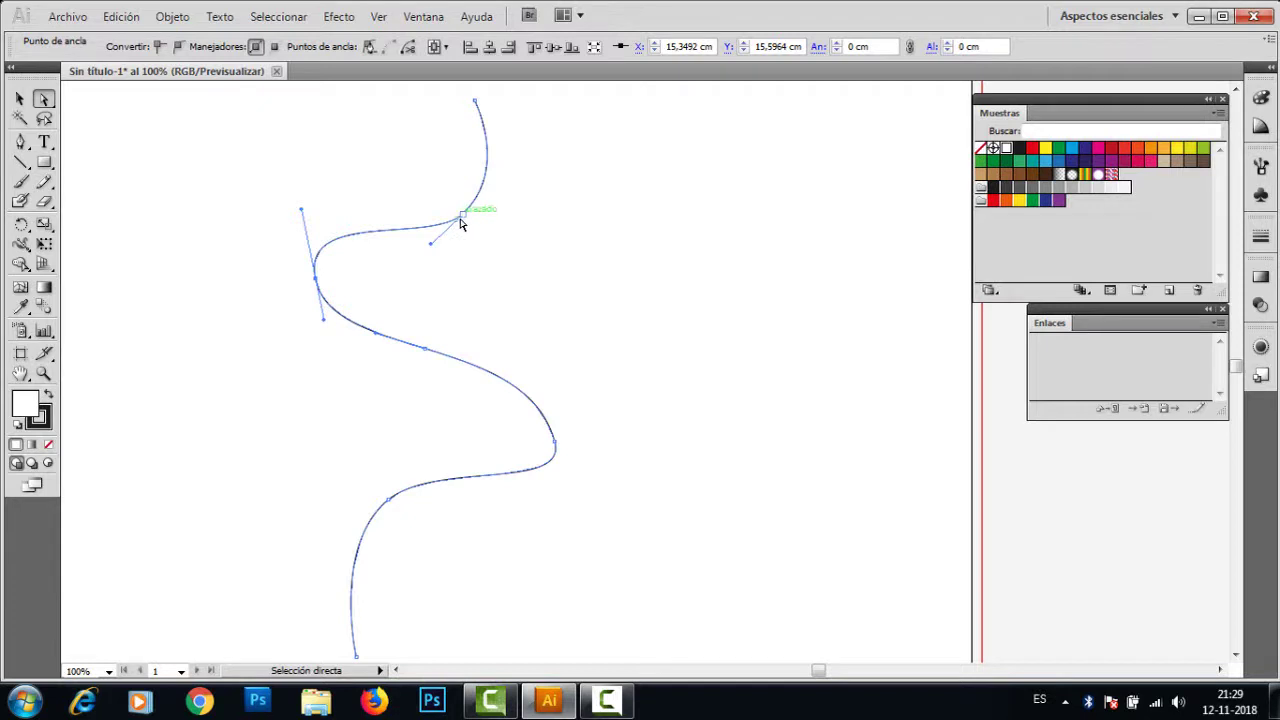
mouse_move(462, 217)
left_mouse_down()
mouse_move(481, 230)
mouse_move(478, 214)
left_mouse_up()
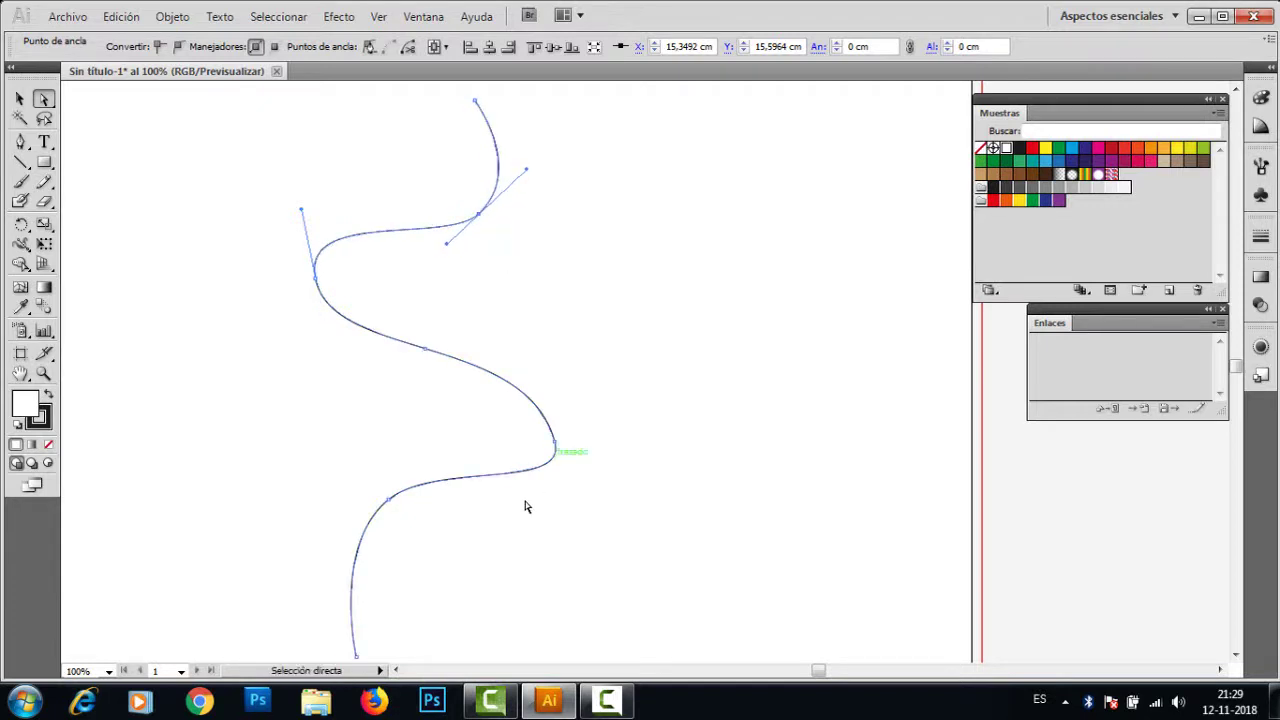
left_click_drag(388, 502, 344, 492)
mouse_move(567, 494)
left_mouse_down()
mouse_move(551, 503)
mouse_move(580, 503)
mouse_move(572, 496)
left_mouse_up()
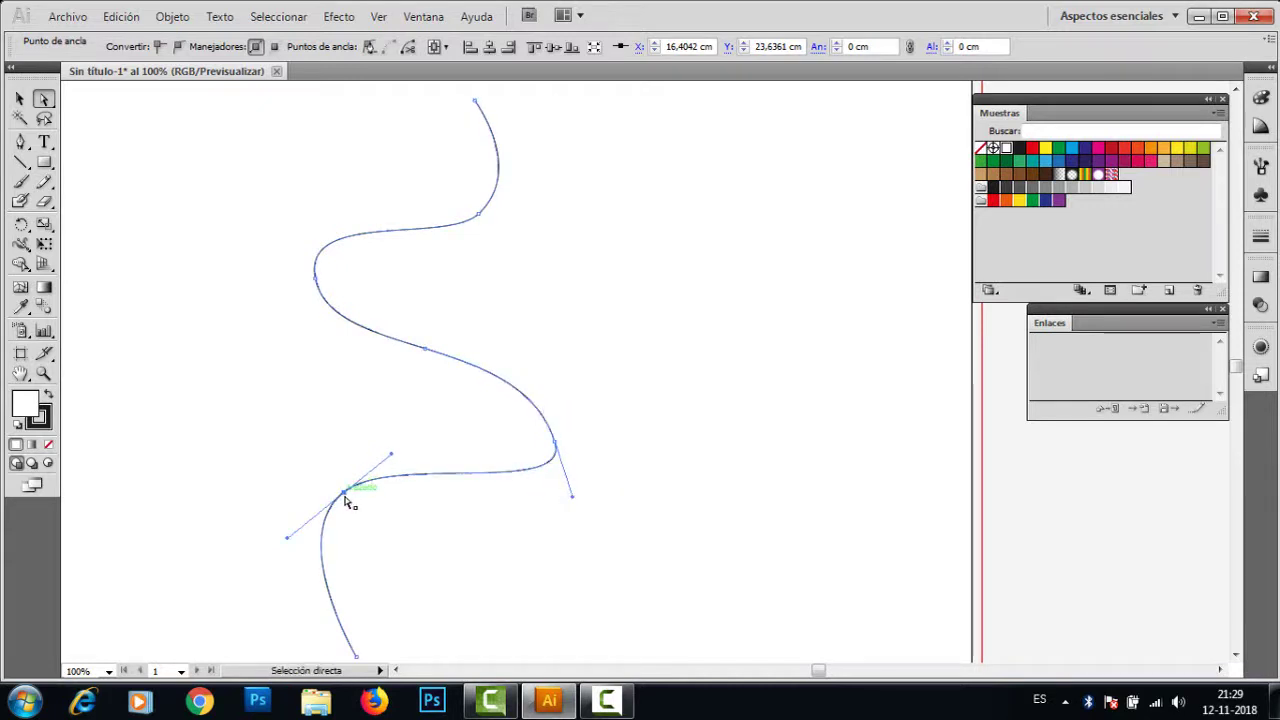
left_click_drag(344, 497, 345, 518)
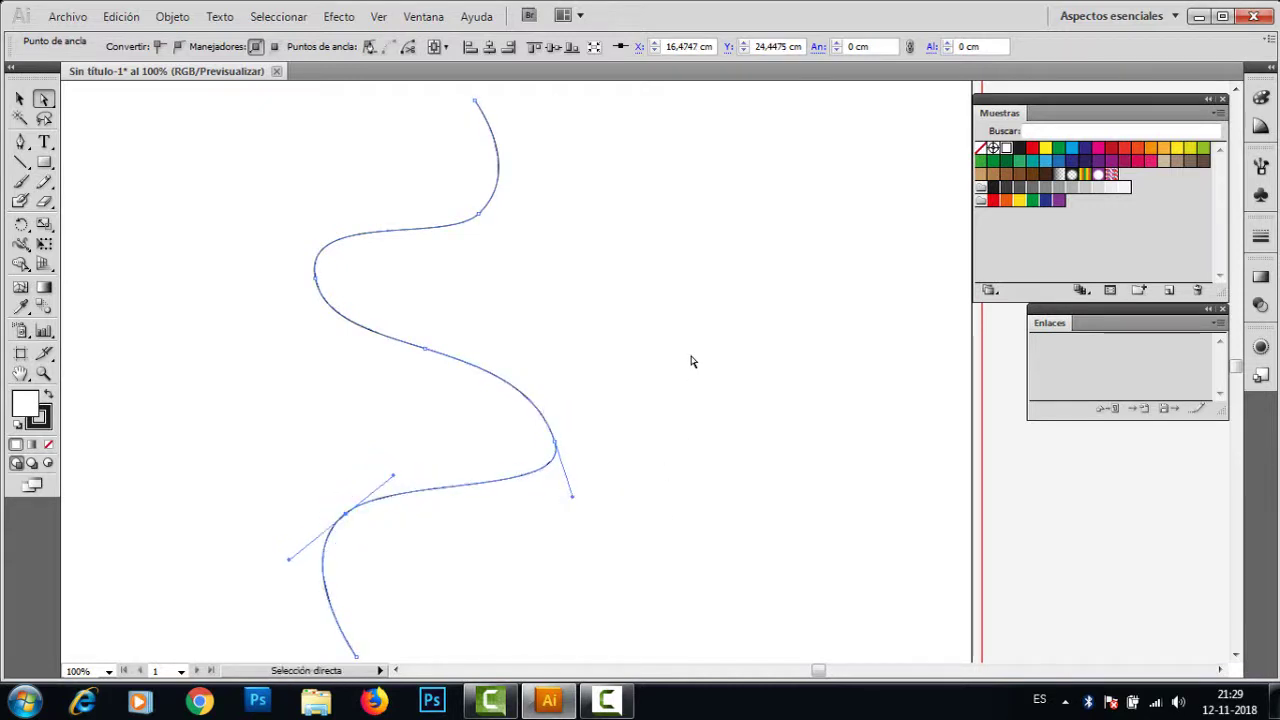
Step: Delete the added upper and lower anchor points from the S path with the Pen tool
left_click(20, 141)
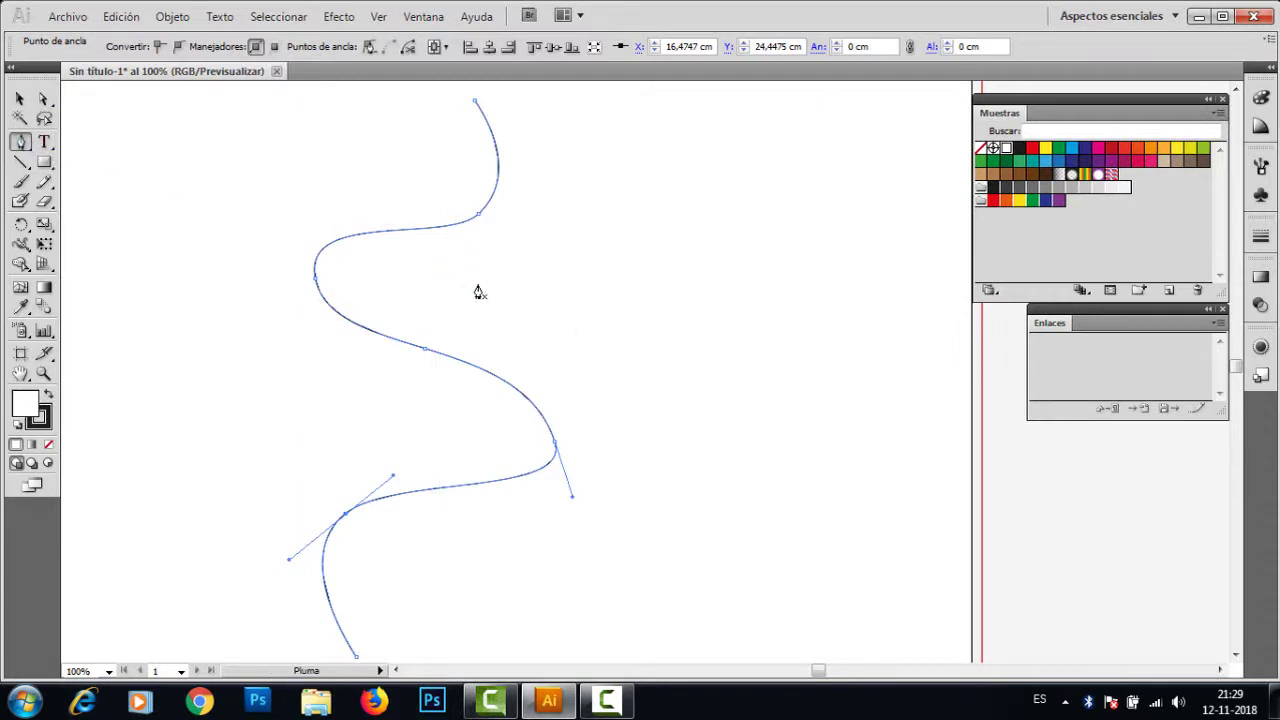
left_click(479, 221)
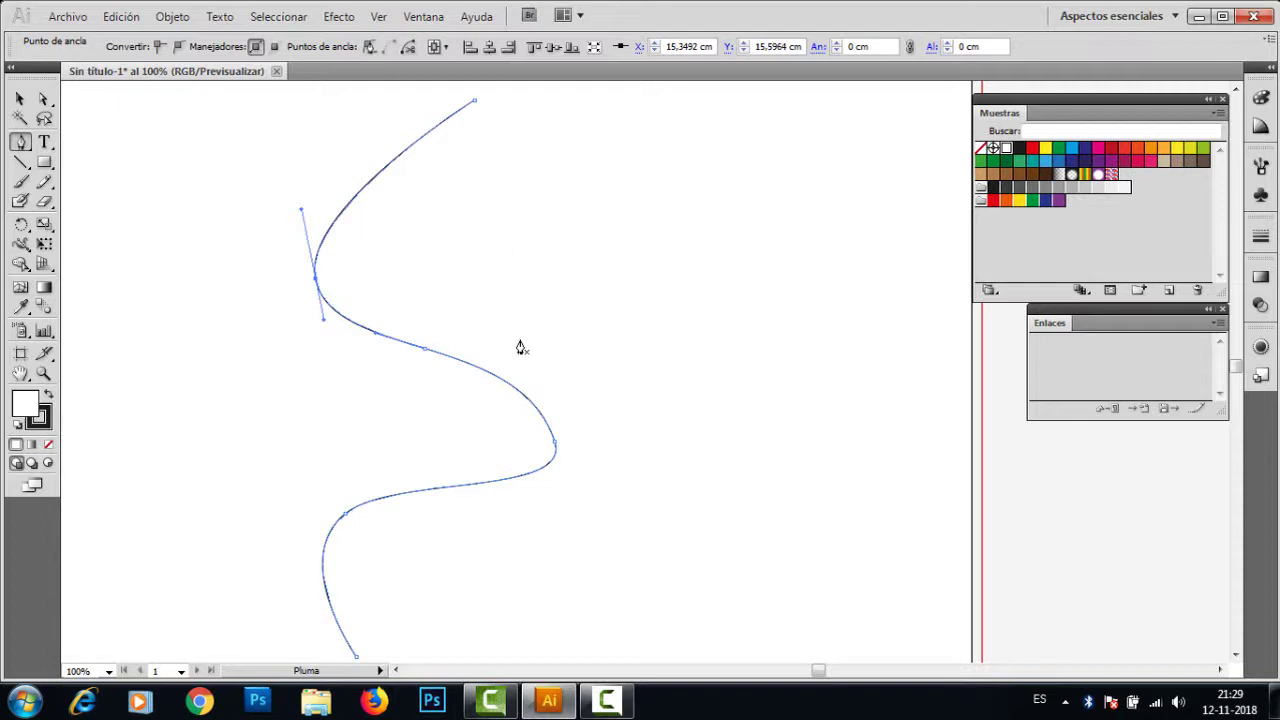
left_click(345, 520)
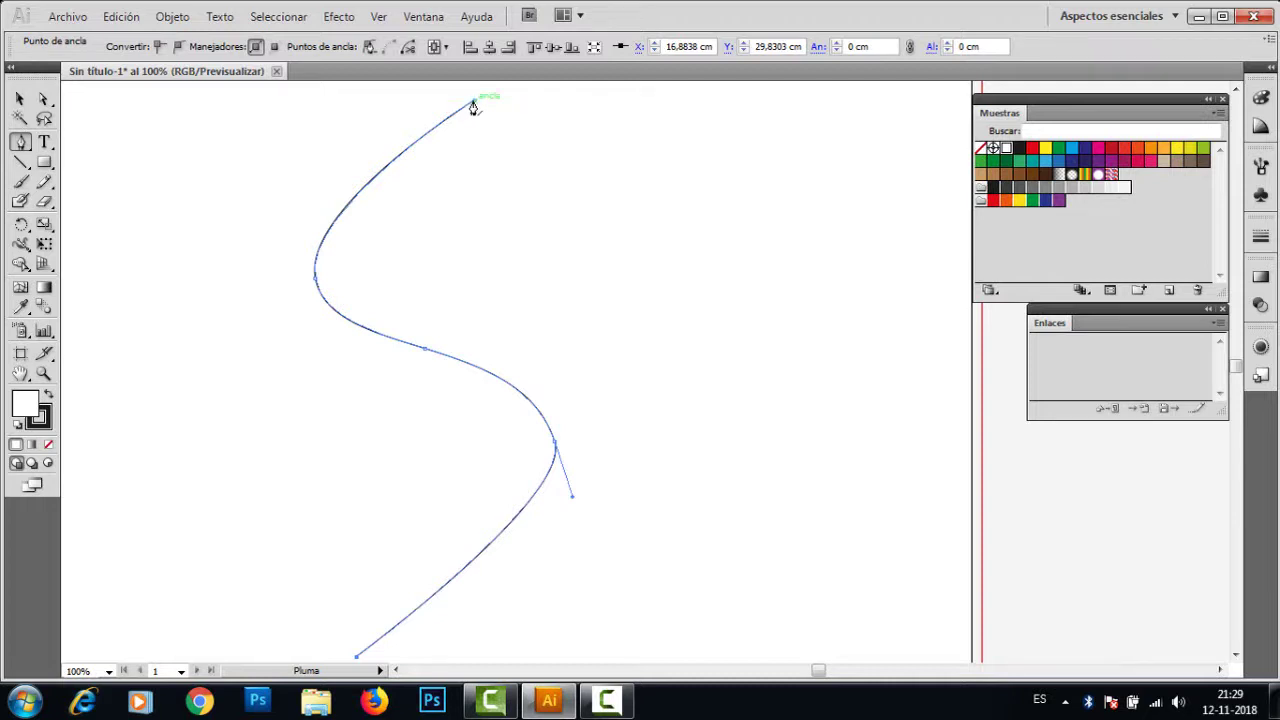
Step: Continue the S path from its upper end point with two curved segments, arching over to the right and downward
left_click_drag(476, 106, 721, 155)
left_click_drag(685, 320, 722, 358)
key("space")
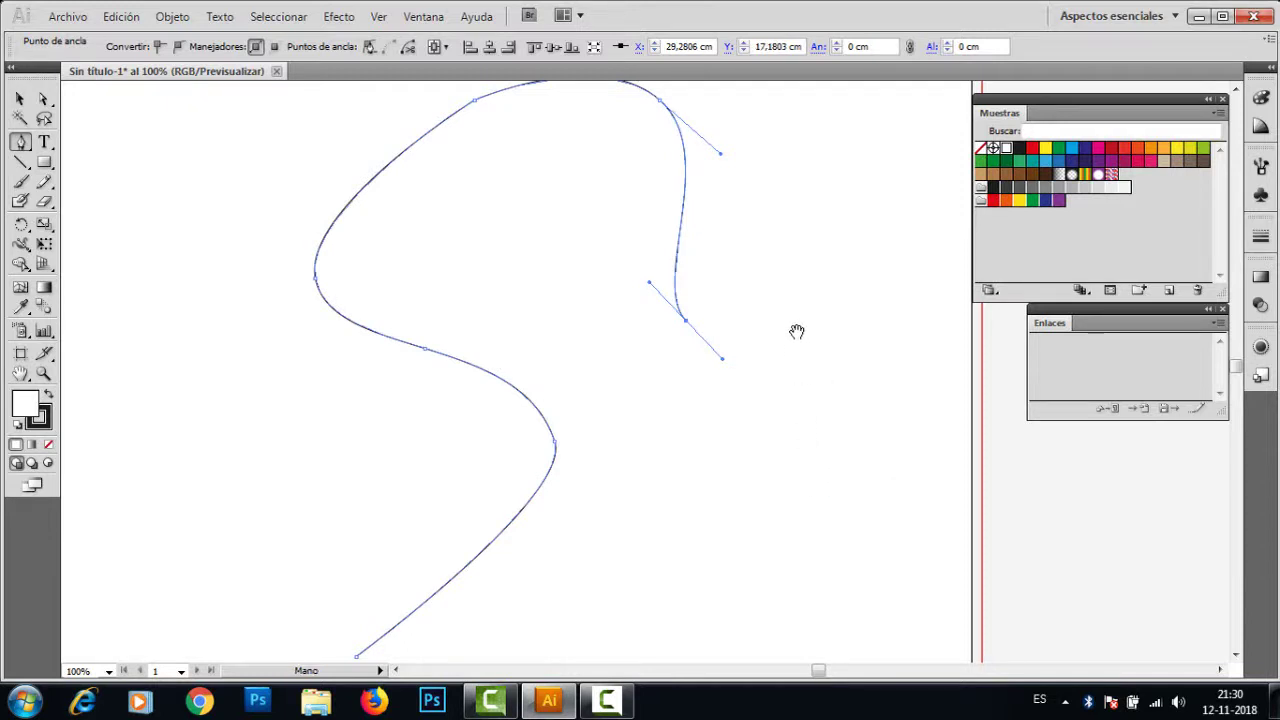
Step: Extend the path from its latest end point with two more curved segments, swinging right and back down to the left
left_click_drag(868, 450, 897, 516)
left_click_drag(733, 648, 706, 657)
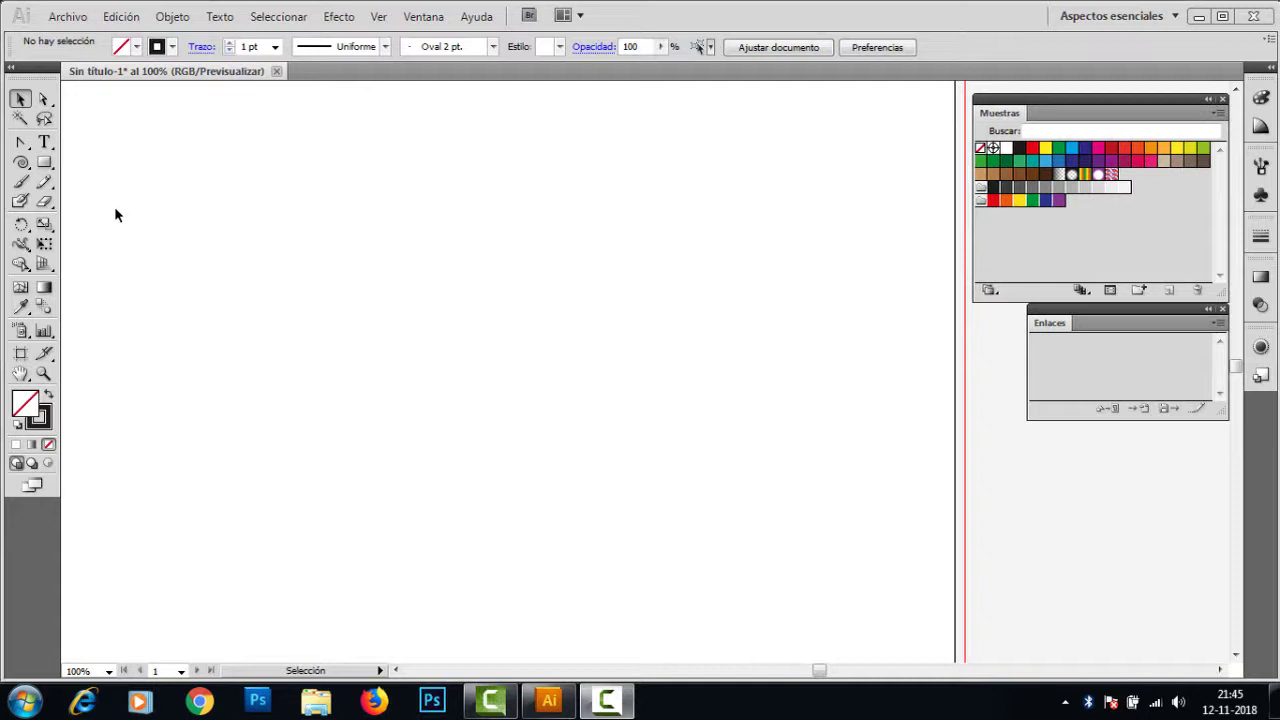
Step: Draw three separate freehand wavy lines across the blank page with the Pencil tool
left_click(45, 183)
mouse_move(250, 226)
left_mouse_down()
mouse_move(309, 205)
mouse_move(553, 357)
mouse_move(823, 464)
left_mouse_up()
mouse_move(228, 372)
left_mouse_down()
mouse_move(284, 355)
mouse_move(533, 557)
left_mouse_up()
left_click_drag(826, 570, 820, 576)
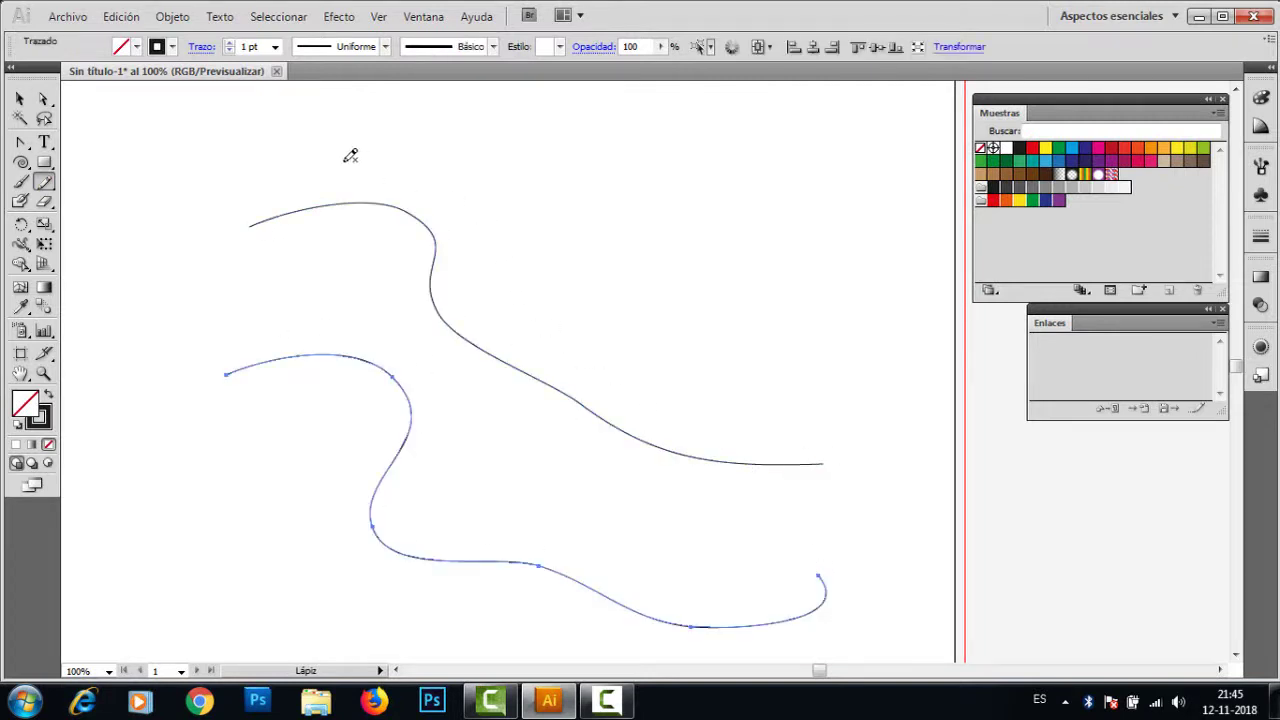
mouse_move(280, 175)
left_mouse_down()
mouse_move(495, 149)
mouse_move(616, 263)
mouse_move(889, 239)
left_mouse_up()
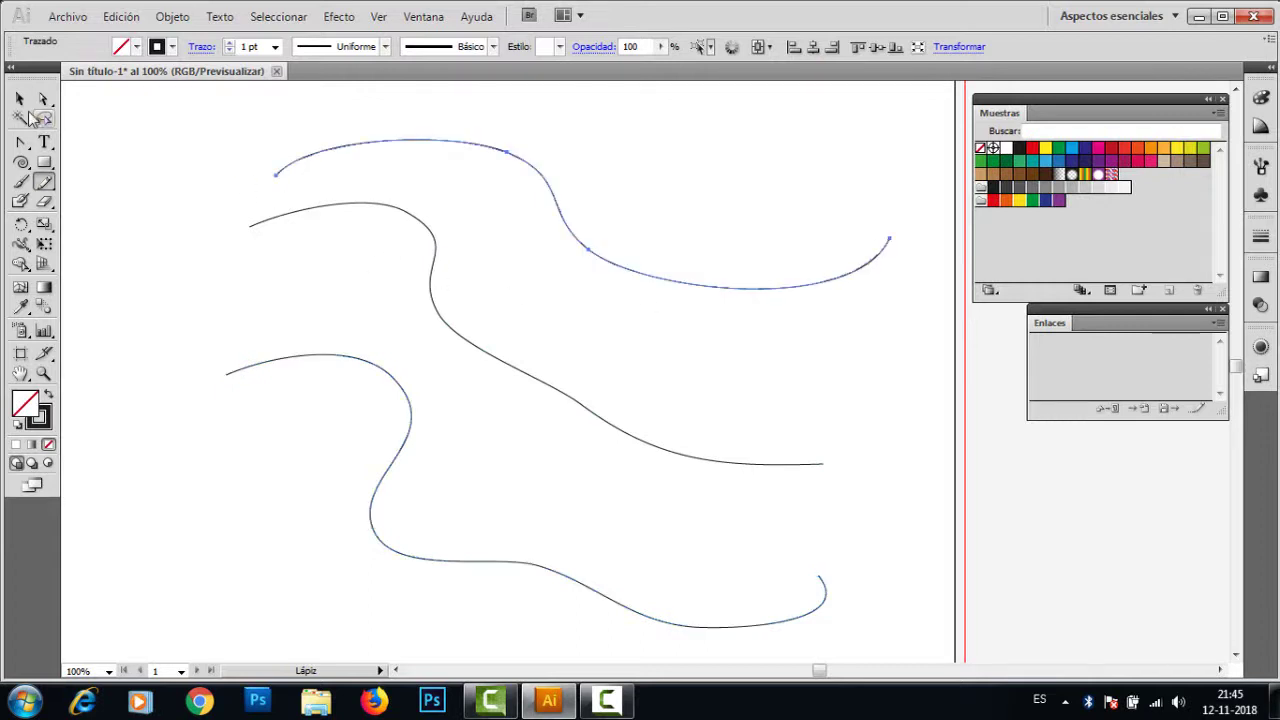
Step: Inspect the anchors of the uppermost wavy line, moving its third anchor slightly down and its end anchor up and to the left
key("a")
left_click(277, 176)
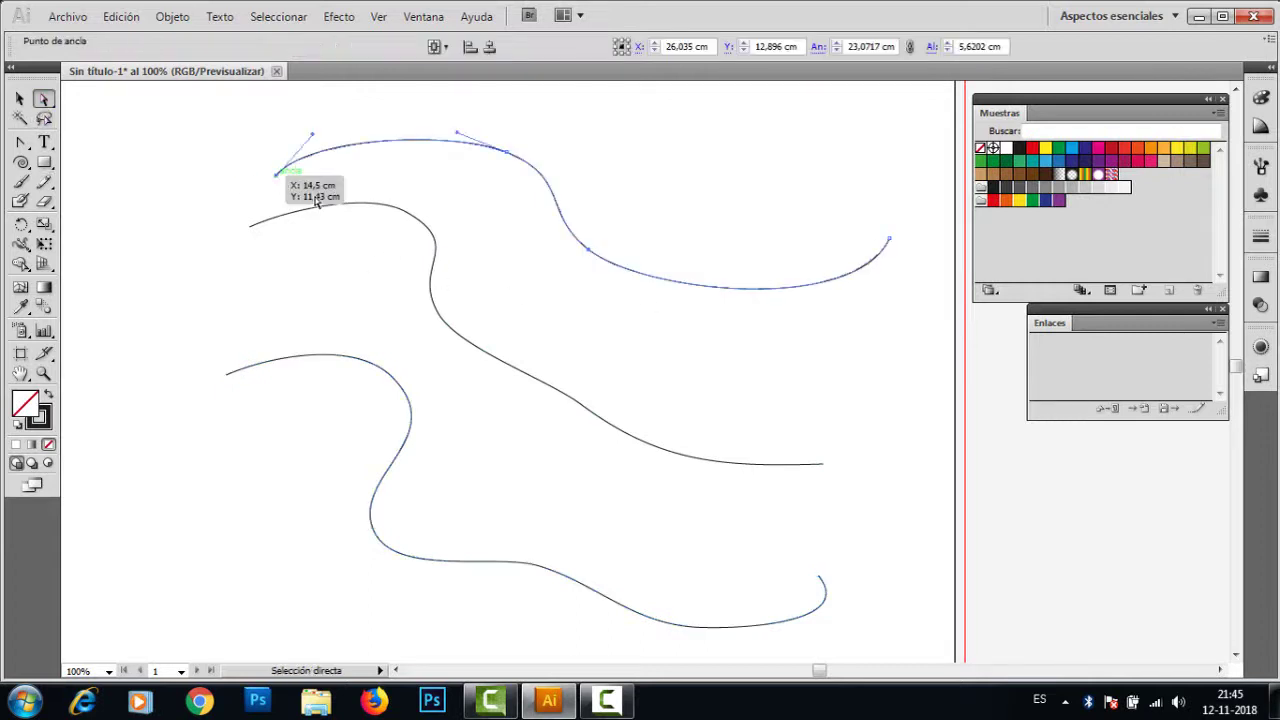
left_click(508, 153)
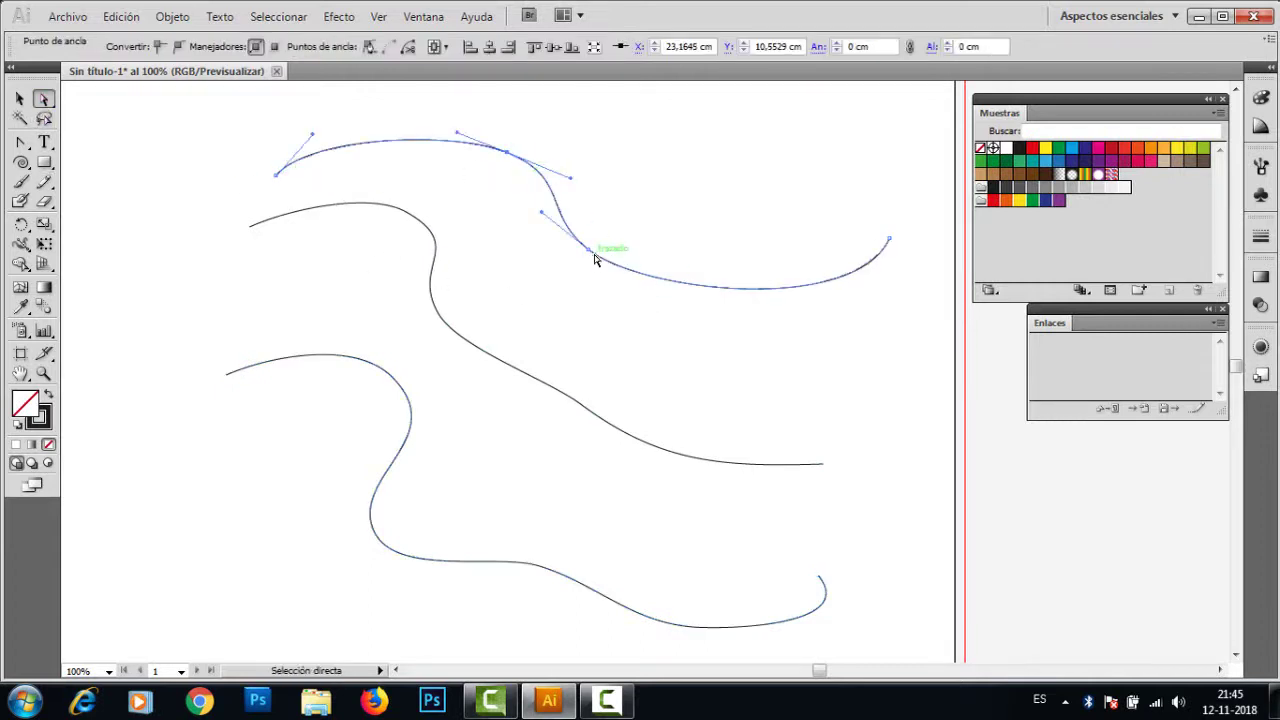
left_click_drag(588, 249, 583, 268)
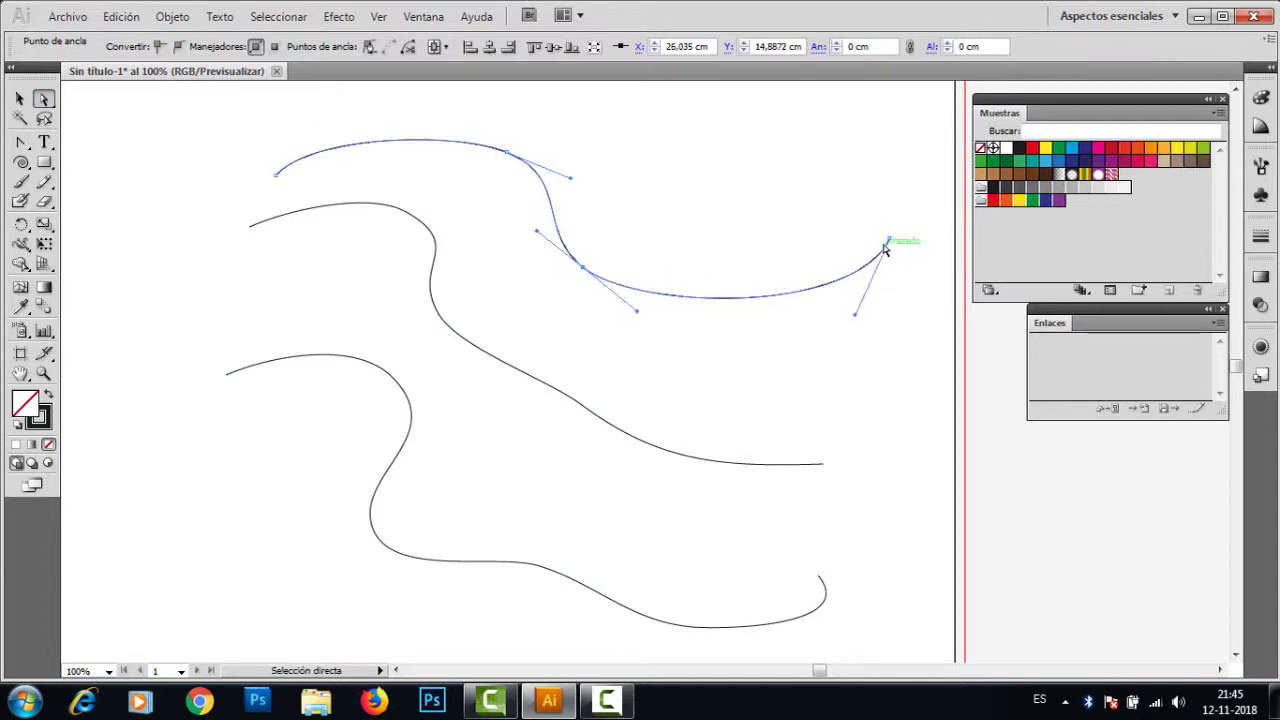
left_click_drag(889, 239, 871, 211)
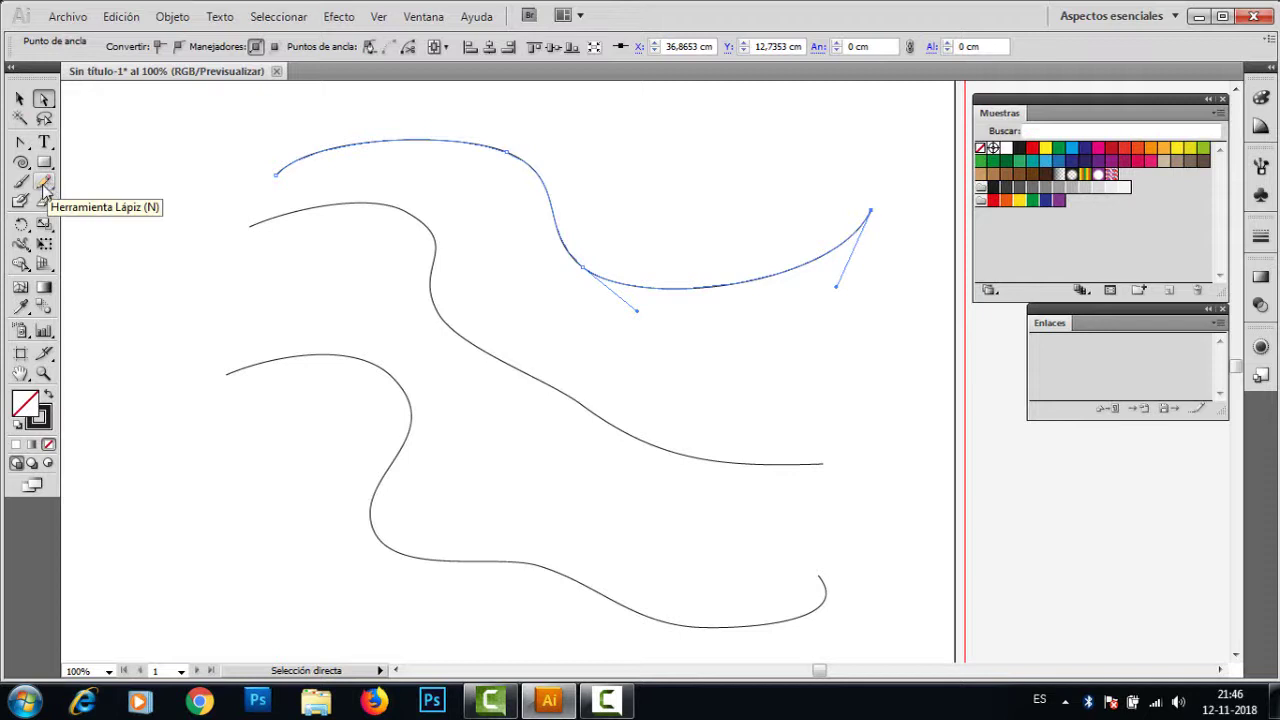
Step: Open the Pencil tool options and try out the full Fidelity range up to 20 pixels and a Smoothness of 53%
double_click(44, 183)
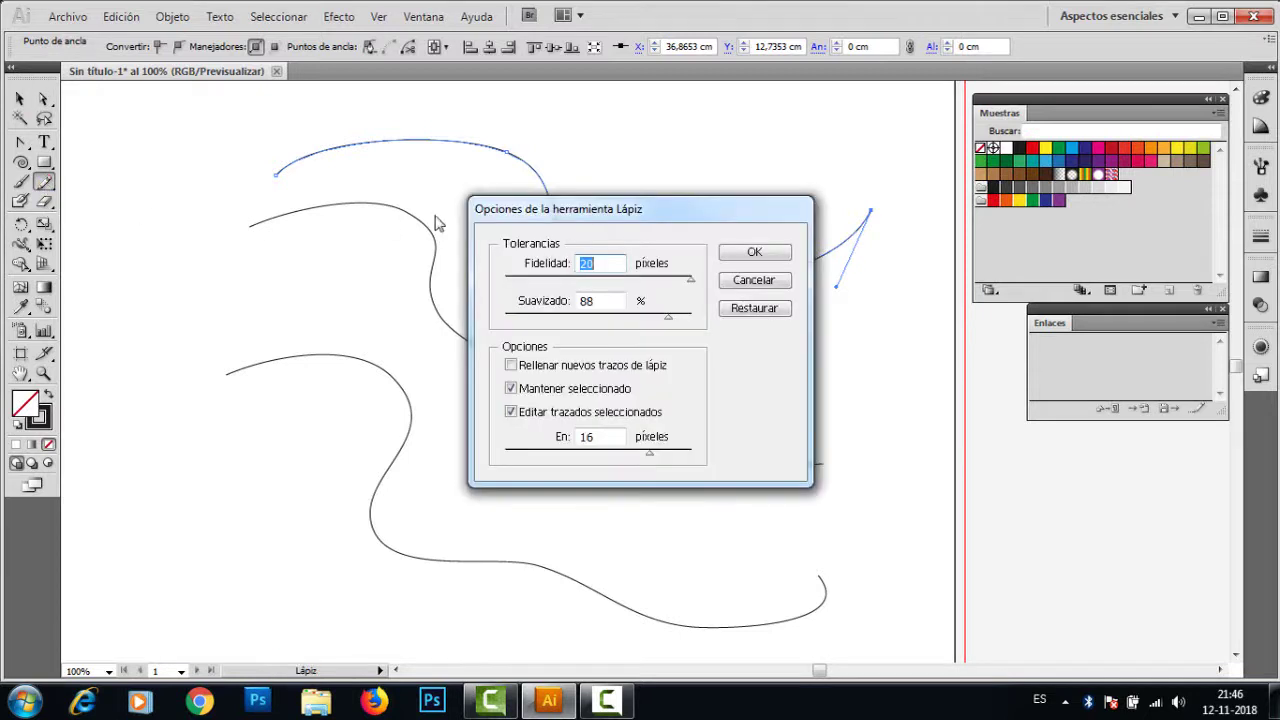
mouse_move(572, 216)
left_mouse_down()
mouse_move(432, 165)
mouse_move(442, 142)
left_mouse_up()
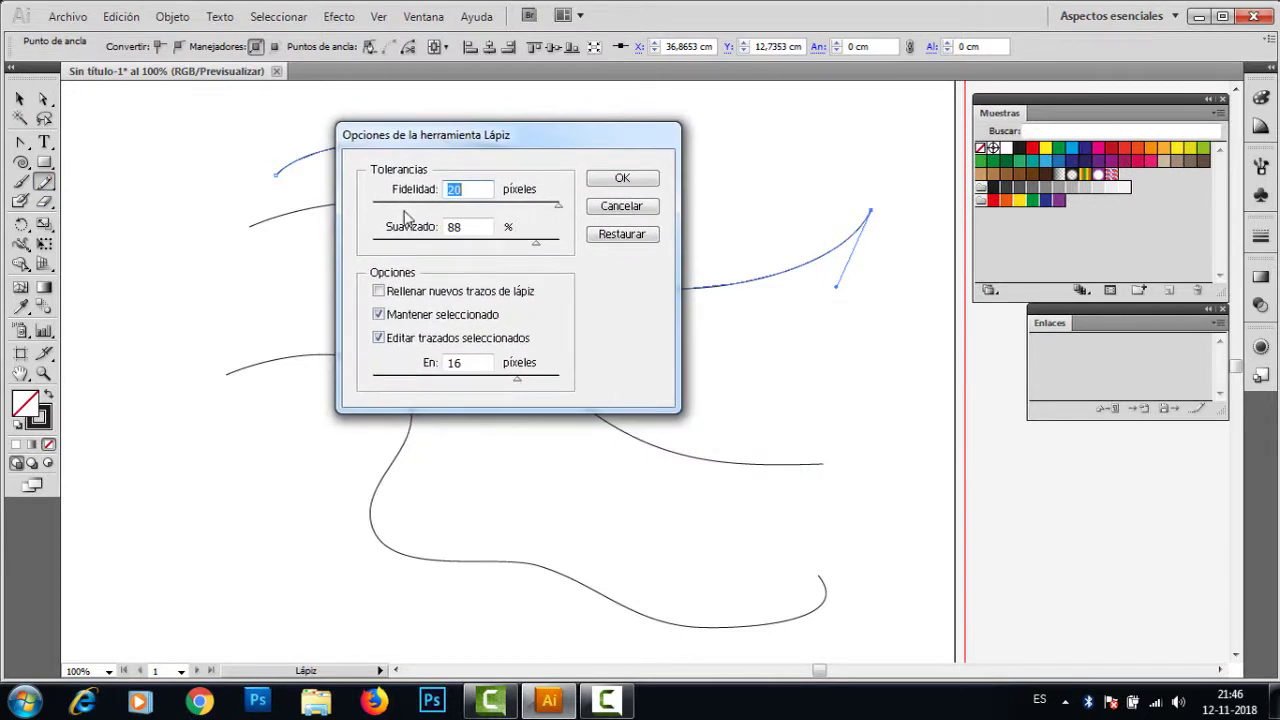
left_click_drag(471, 202, 568, 203)
left_click_drag(561, 208, 376, 222)
left_click_drag(375, 206, 557, 215)
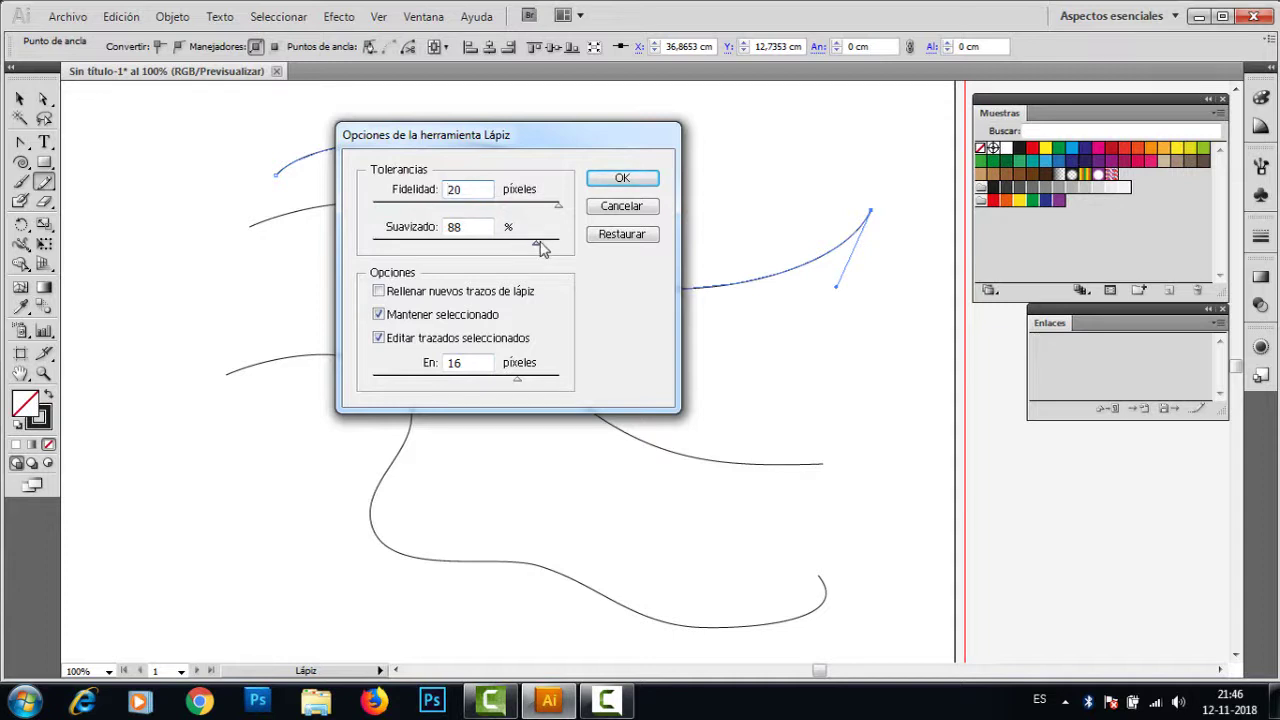
left_click_drag(536, 249, 473, 250)
left_click_drag(477, 138, 371, 251)
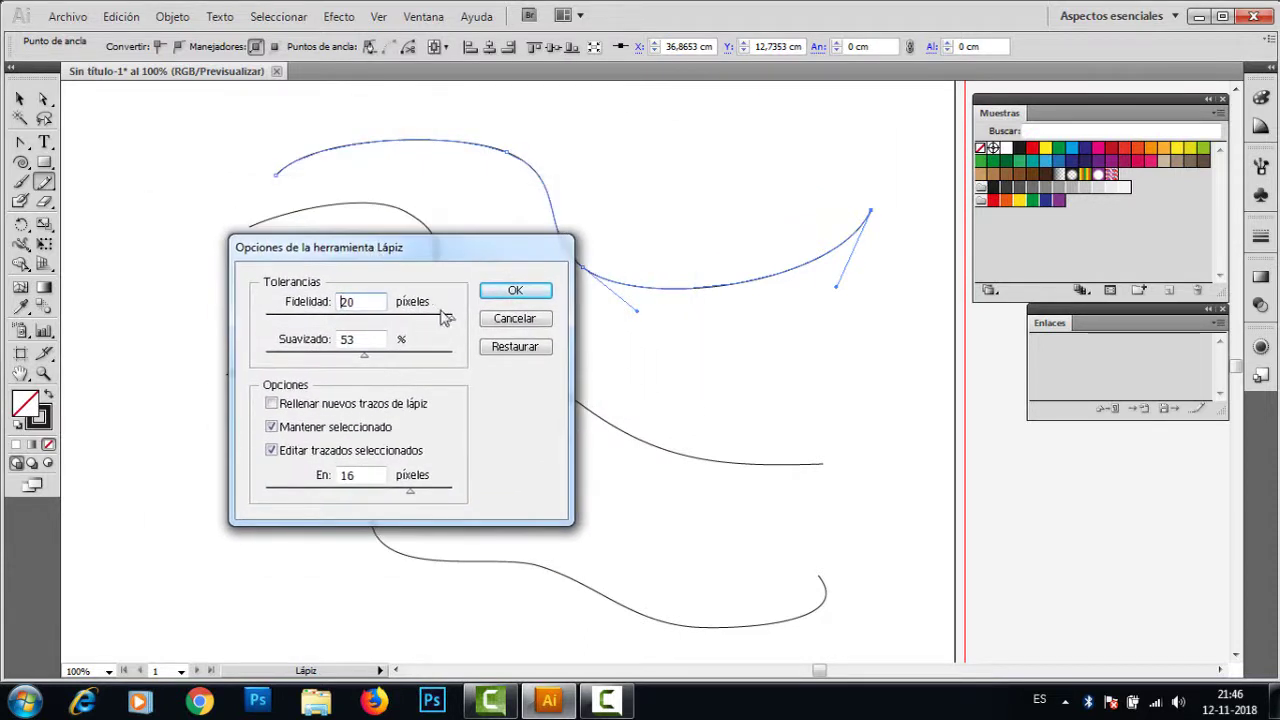
Step: Set the Pencil's Fidelity to 0.5 pixels and Smoothness to 1%, and draw an irregular, bumpy line across the lower page
left_click_drag(443, 314, 241, 334)
left_click_drag(366, 360, 268, 364)
left_click(515, 290)
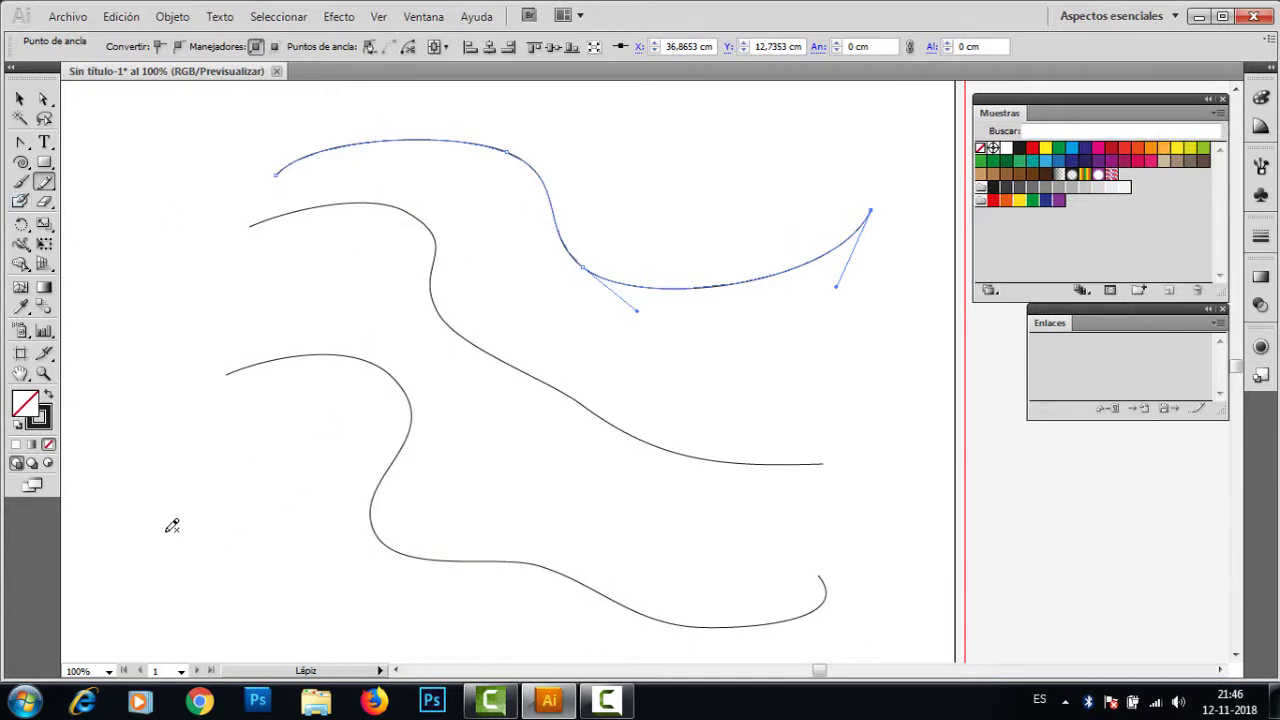
mouse_move(167, 533)
left_mouse_down()
mouse_move(173, 482)
mouse_move(197, 453)
mouse_move(251, 470)
mouse_move(278, 427)
mouse_move(334, 423)
mouse_move(361, 470)
mouse_move(458, 457)
mouse_move(538, 534)
mouse_move(615, 474)
mouse_move(687, 541)
mouse_move(726, 536)
left_mouse_up()
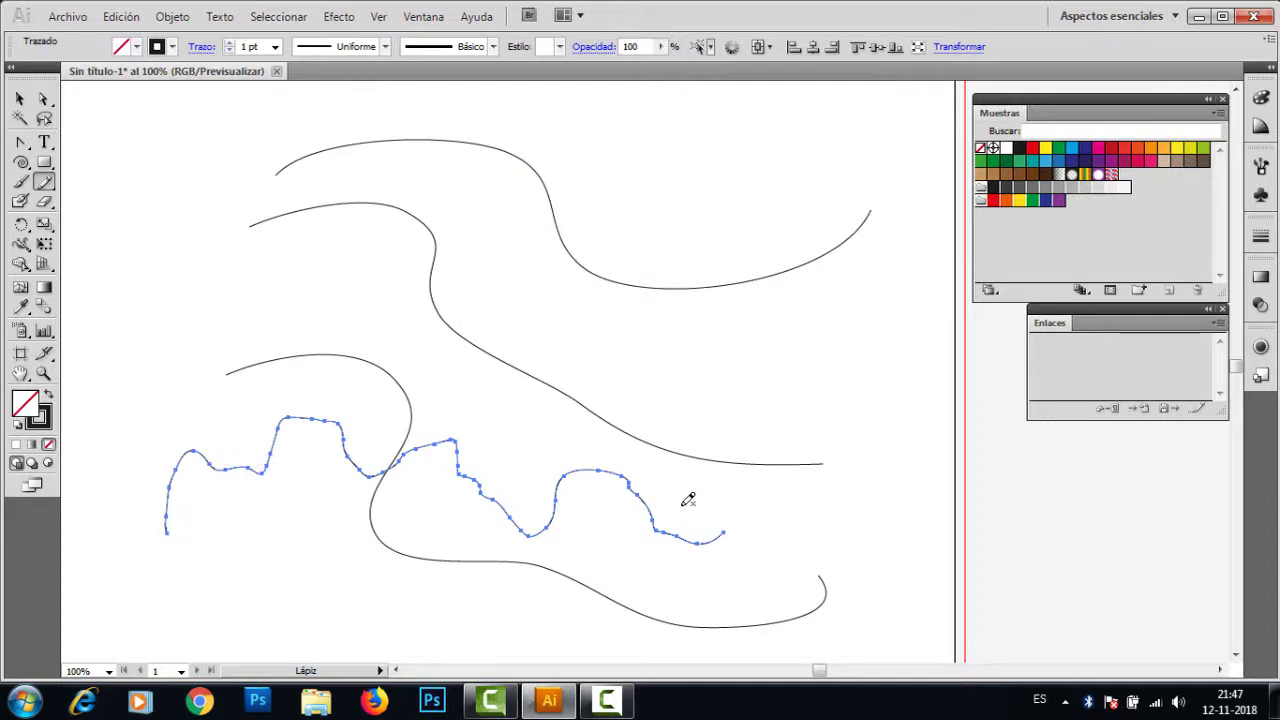
Step: Set the Pencil's Fidelity to 20 pixels and draw another irregular line across the middle of the page
double_click(44, 183)
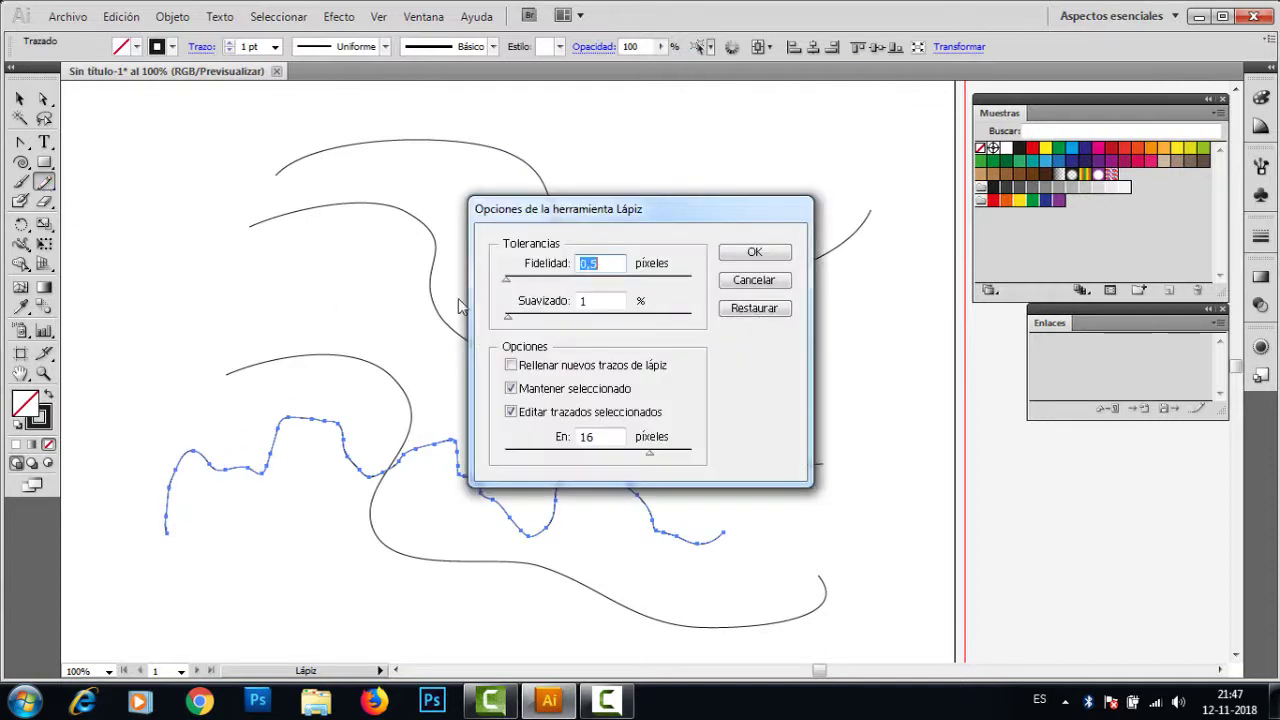
left_click_drag(648, 277, 697, 278)
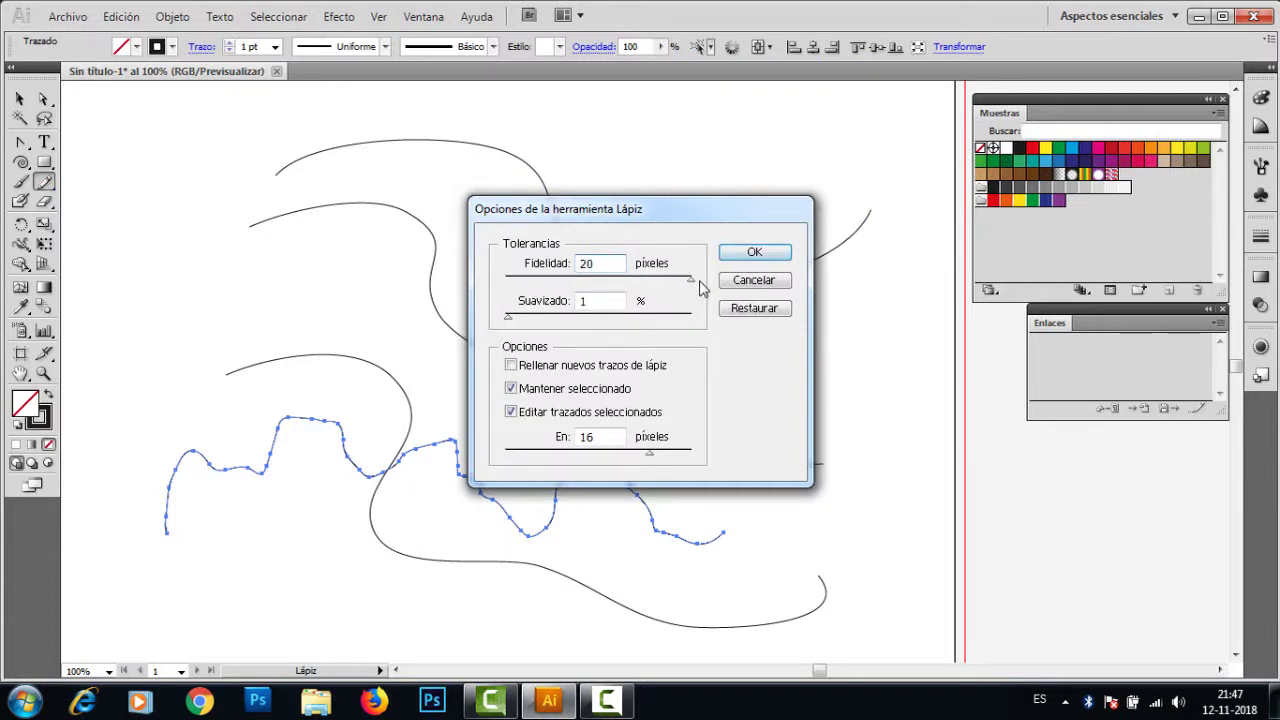
left_click(750, 252)
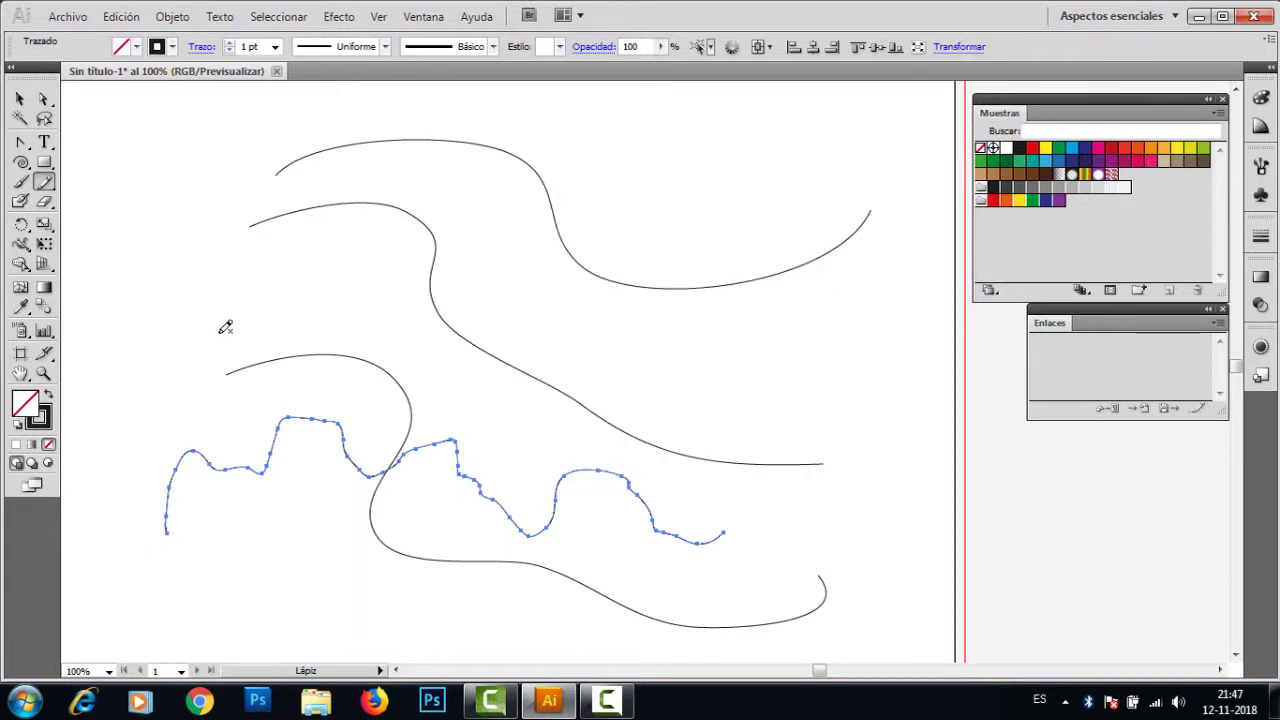
mouse_move(203, 334)
left_mouse_down()
mouse_move(212, 235)
mouse_move(317, 246)
mouse_move(346, 308)
mouse_move(522, 263)
mouse_move(558, 355)
mouse_move(660, 360)
mouse_move(694, 390)
mouse_move(762, 413)
mouse_move(833, 364)
left_mouse_up()
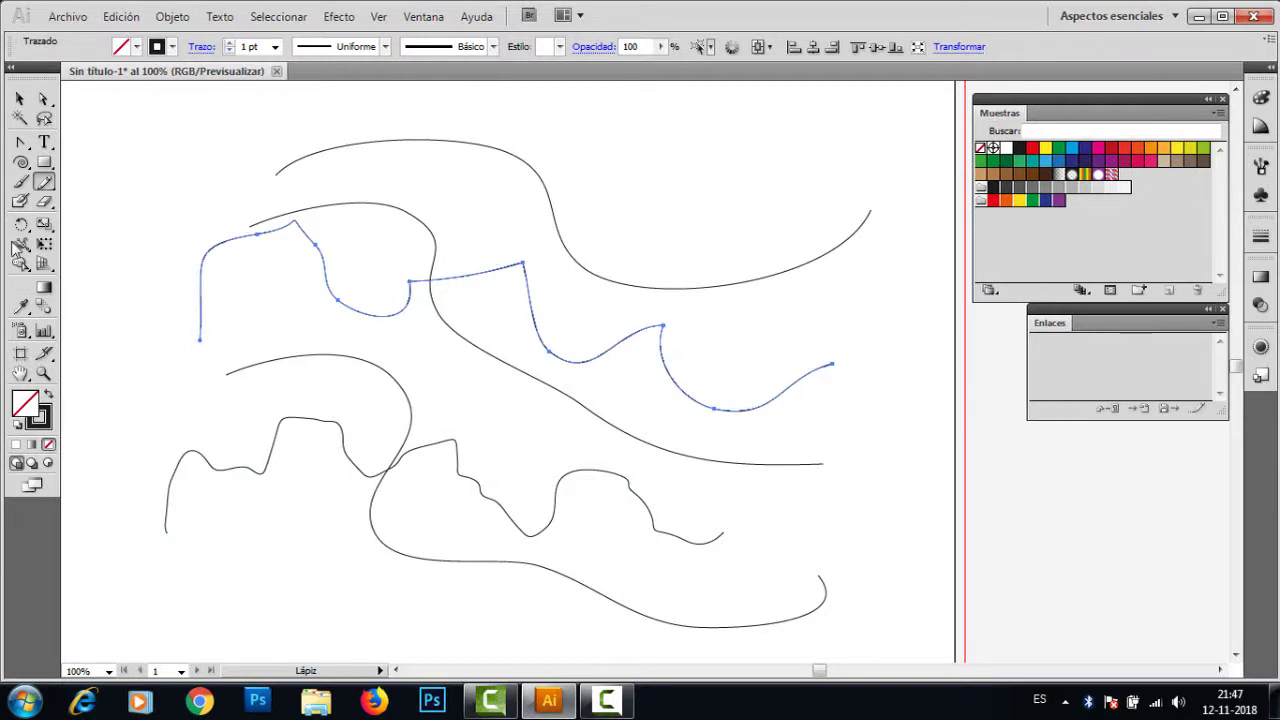
Step: Set the Pencil's Smoothness to 97% and draw an irregular line above all the existing ones
double_click(44, 184)
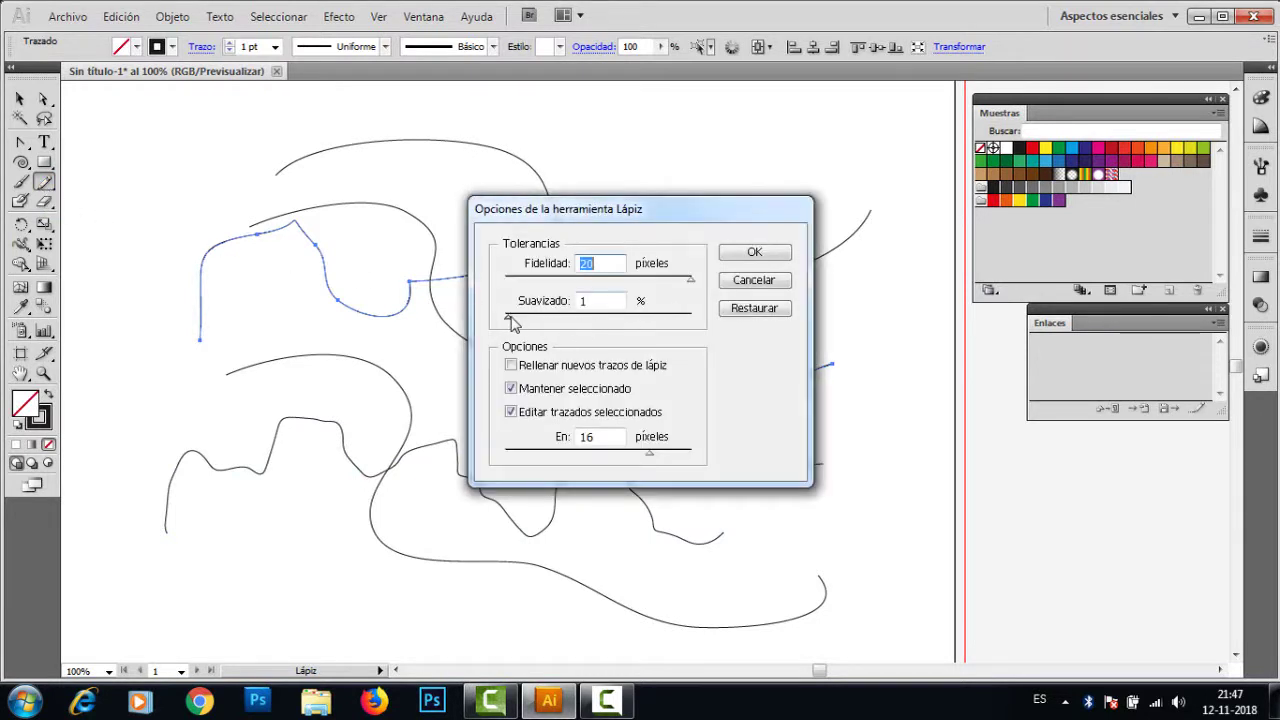
left_click_drag(673, 336, 703, 332)
left_click(767, 252)
scroll(700, 290, "up", 5)
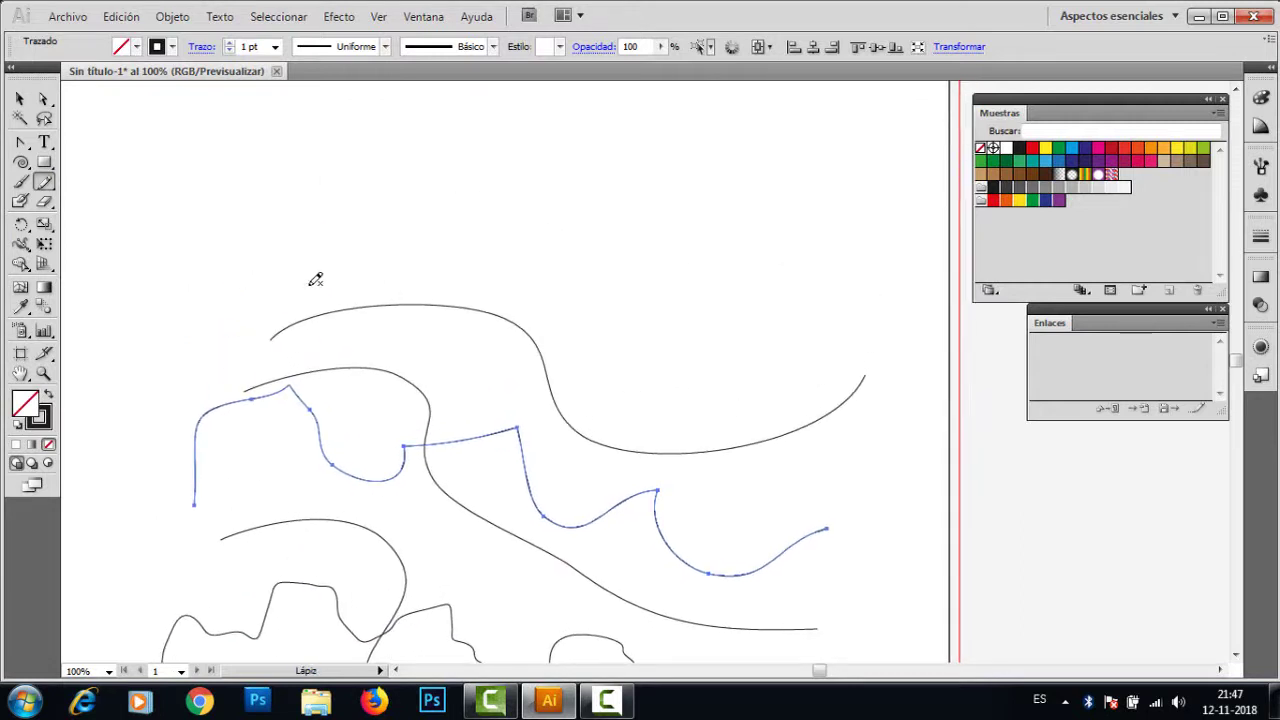
mouse_move(223, 288)
left_mouse_down()
mouse_move(228, 229)
mouse_move(286, 154)
mouse_move(366, 184)
mouse_move(387, 235)
mouse_move(435, 262)
mouse_move(448, 204)
mouse_move(482, 164)
mouse_move(519, 179)
mouse_move(572, 251)
mouse_move(653, 269)
mouse_move(658, 185)
mouse_move(717, 193)
mouse_move(828, 301)
left_mouse_up()
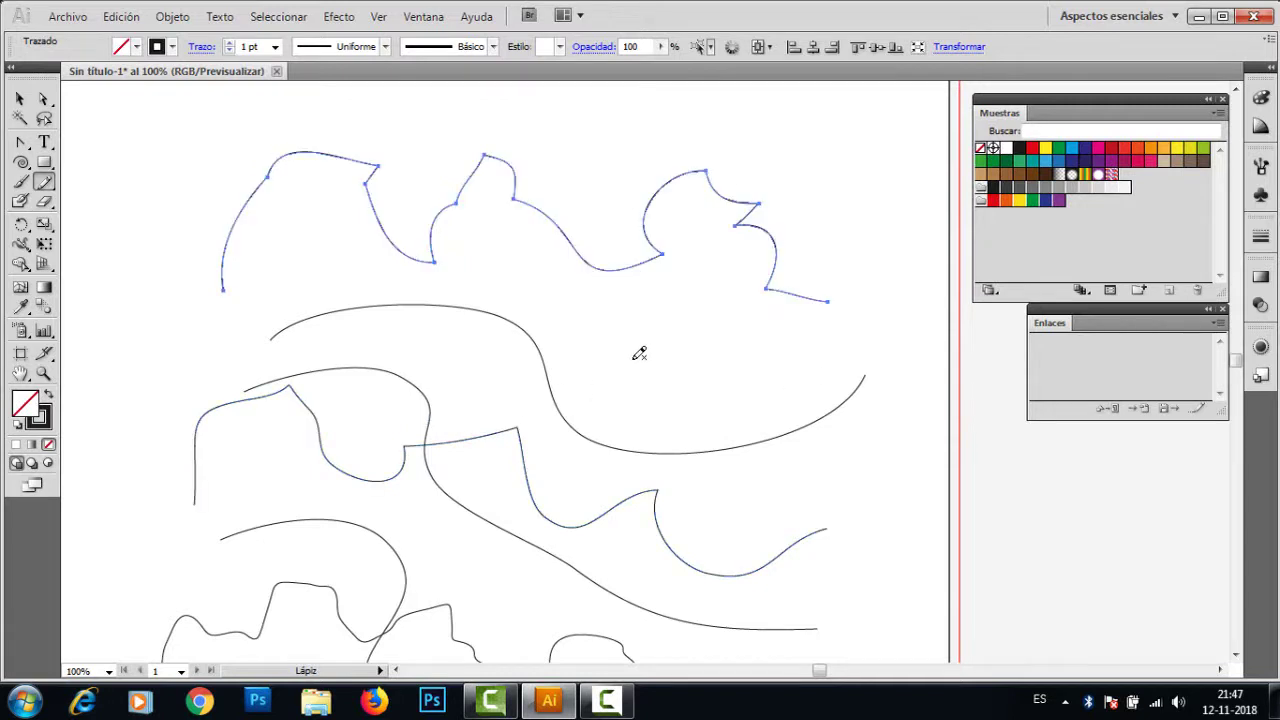
Step: Review the Pencil's option for editing selected paths, and redraw the first hump of the selected uppermost path as a gentler curve
scroll(639, 353, "up", 1)
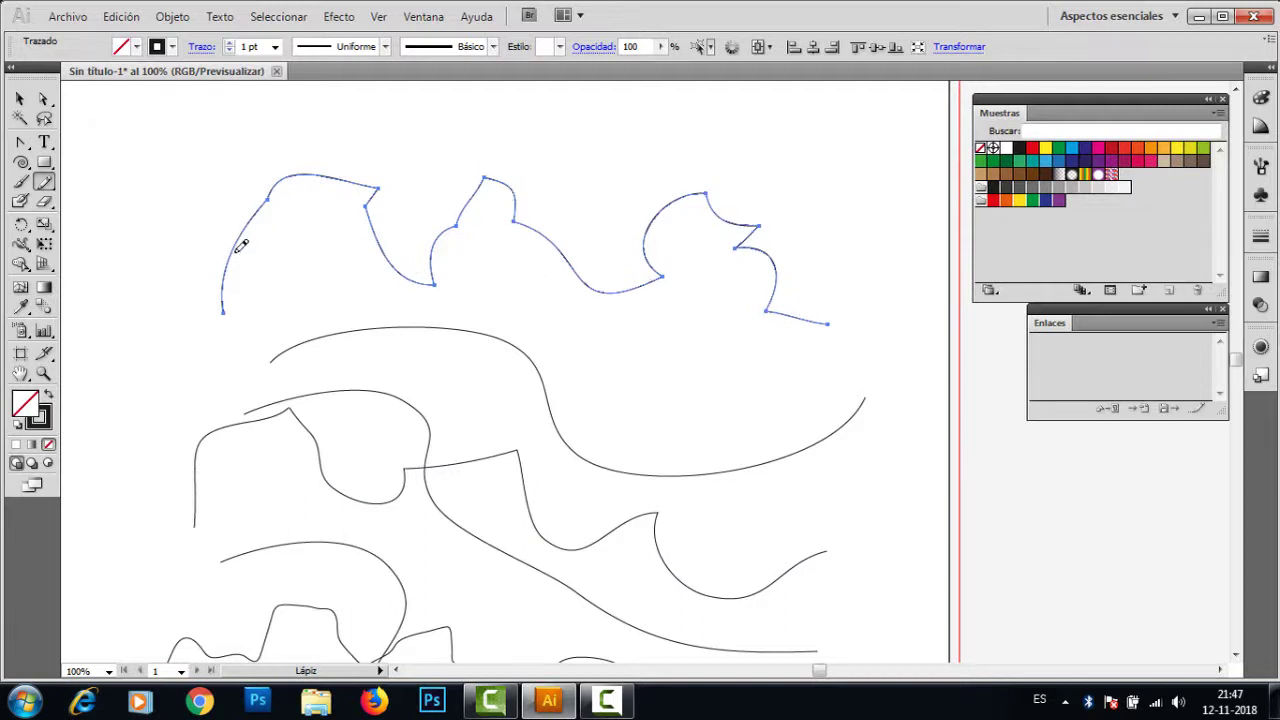
double_click(44, 183)
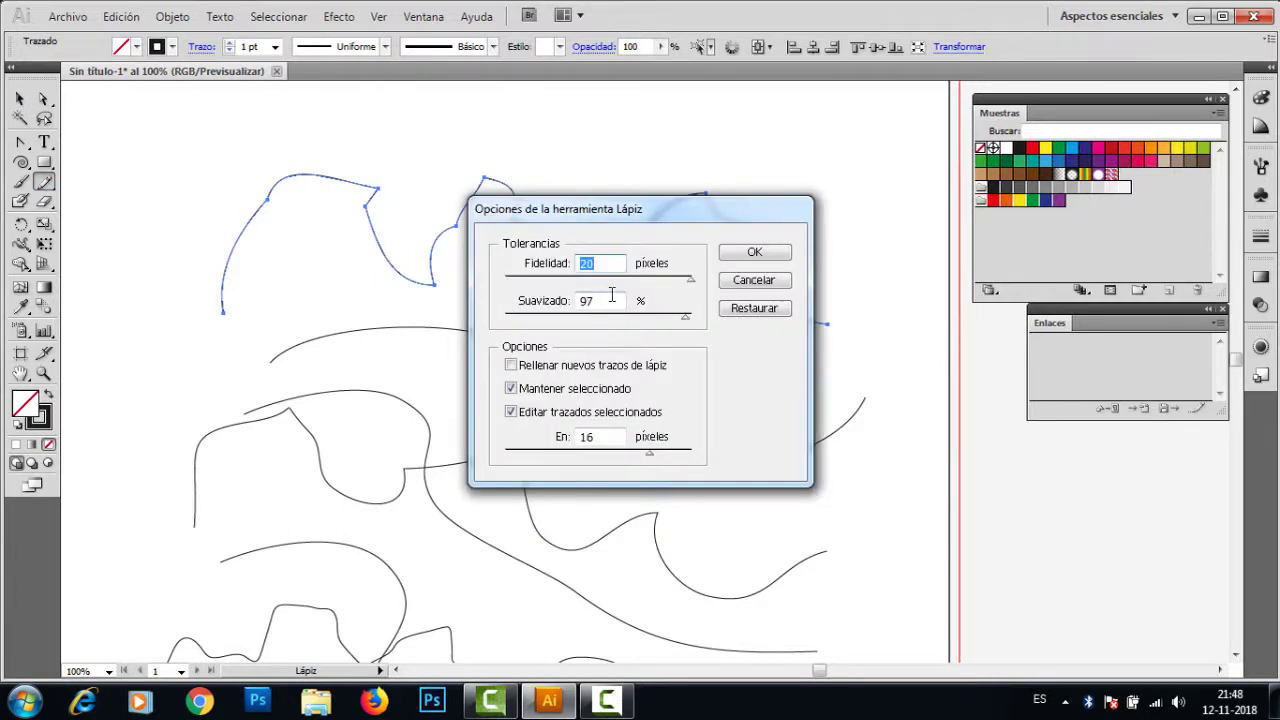
left_click(751, 257)
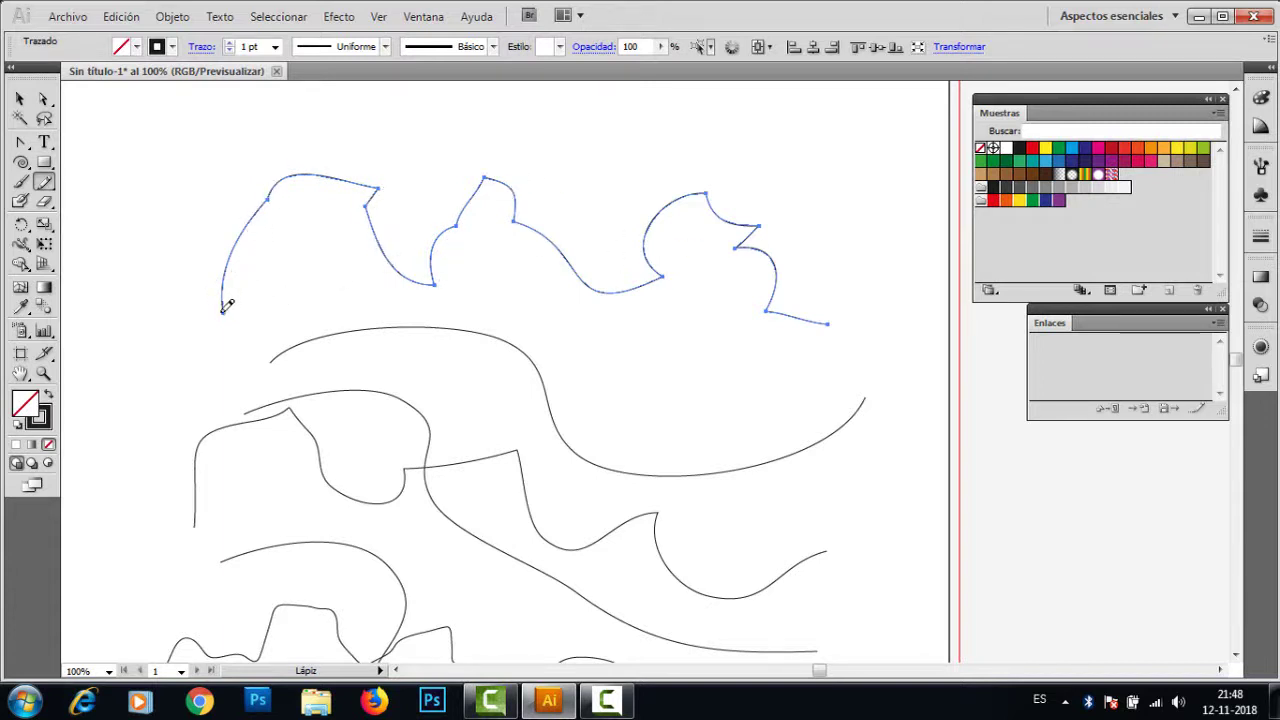
mouse_move(226, 305)
left_mouse_down()
mouse_move(233, 241)
mouse_move(269, 204)
mouse_move(292, 209)
mouse_move(340, 279)
left_mouse_up()
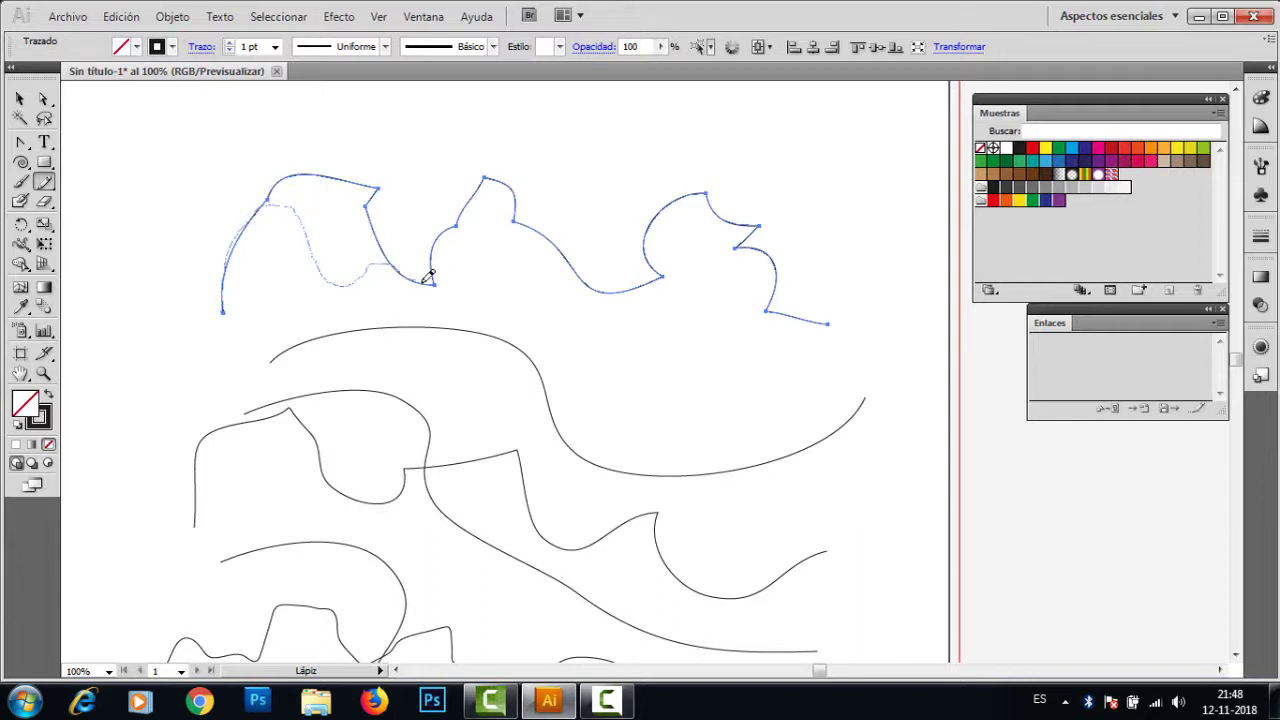
left_click_drag(431, 274, 432, 282)
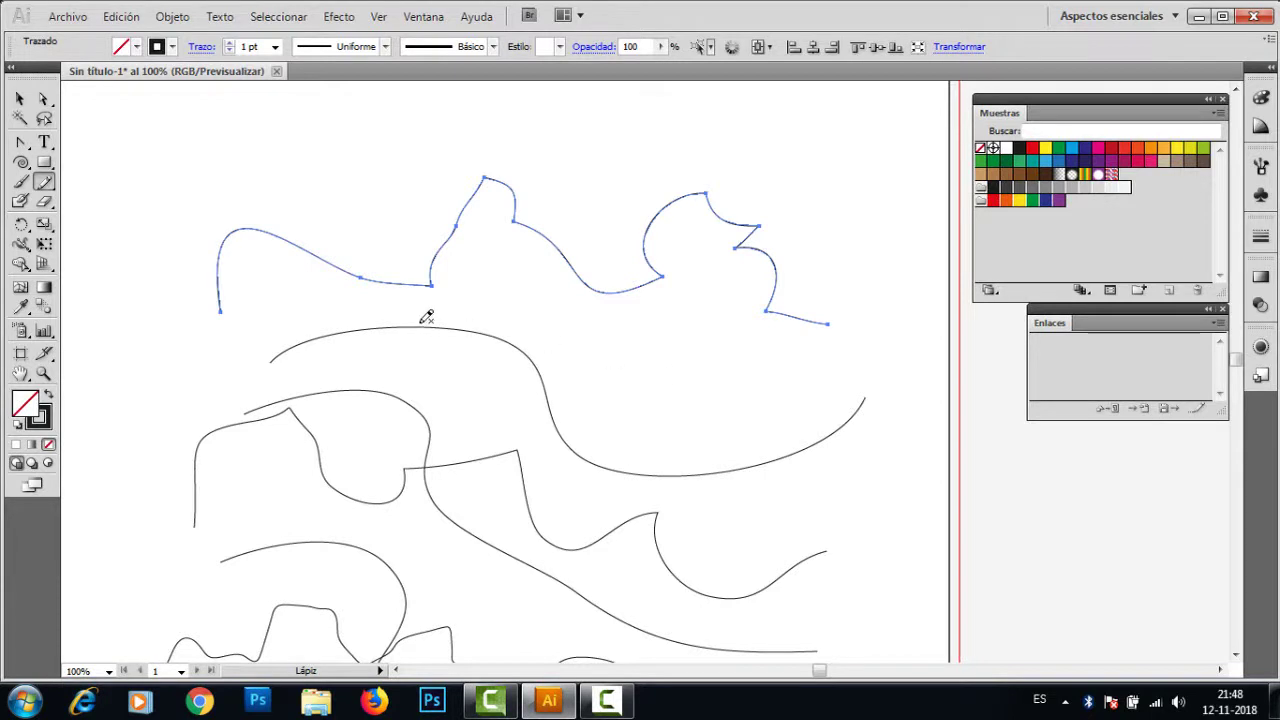
Step: Select the bumpy lower path and redraw it section by section with the Pencil tool into a smooth wave with deep dips
key("space")
mouse_move(535, 280)
left_mouse_down()
mouse_move(558, 397)
mouse_move(559, 151)
left_mouse_up()
key("space")
left_click_drag(580, 478, 531, 384)
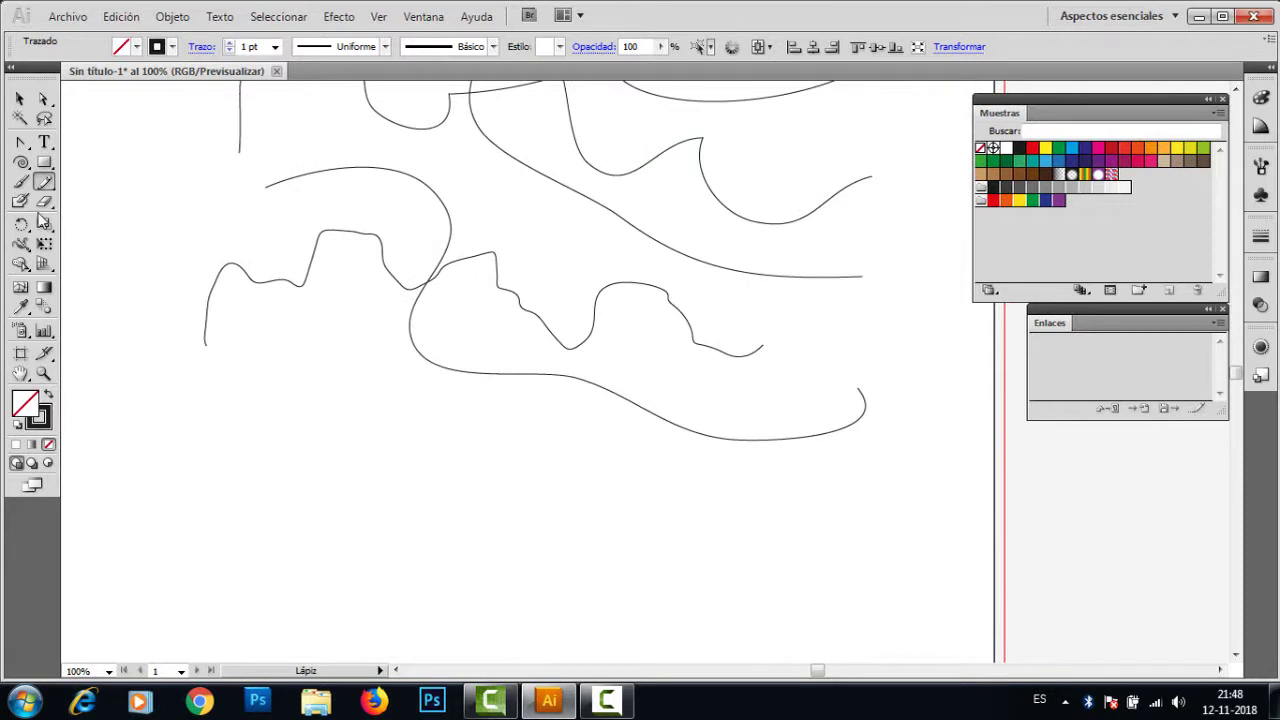
left_click(20, 98)
left_click(280, 285)
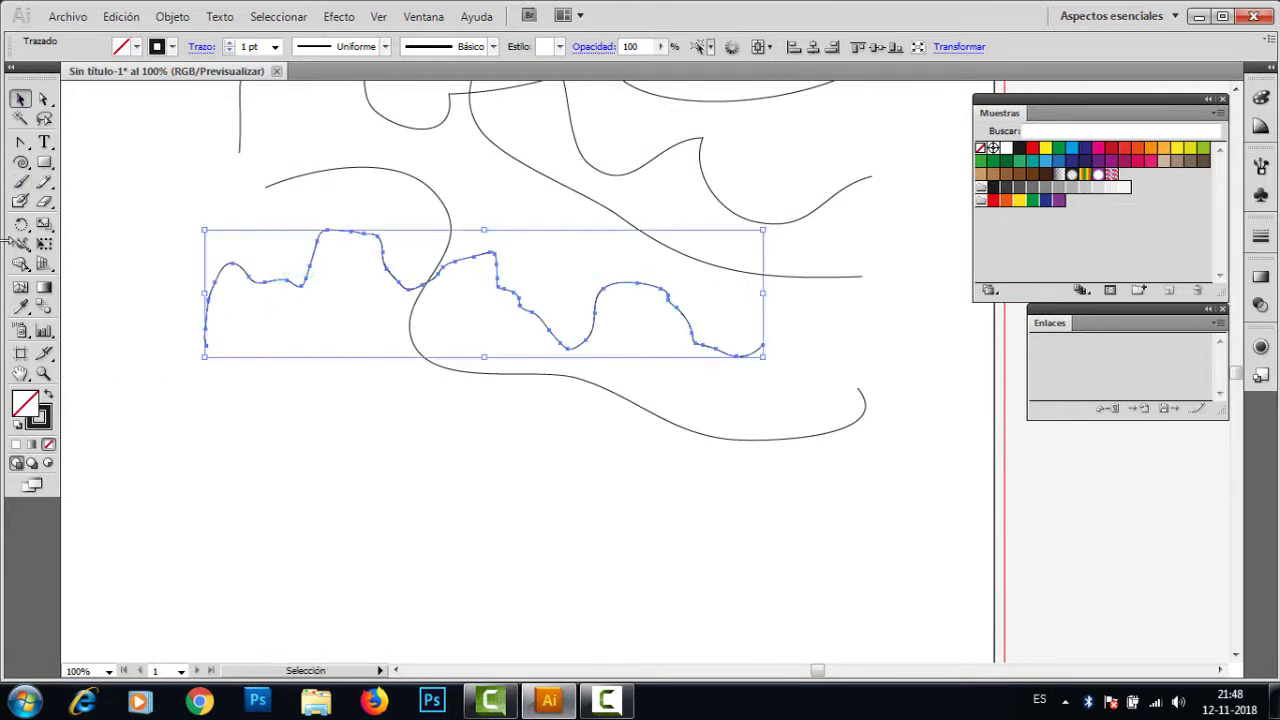
left_click(44, 181)
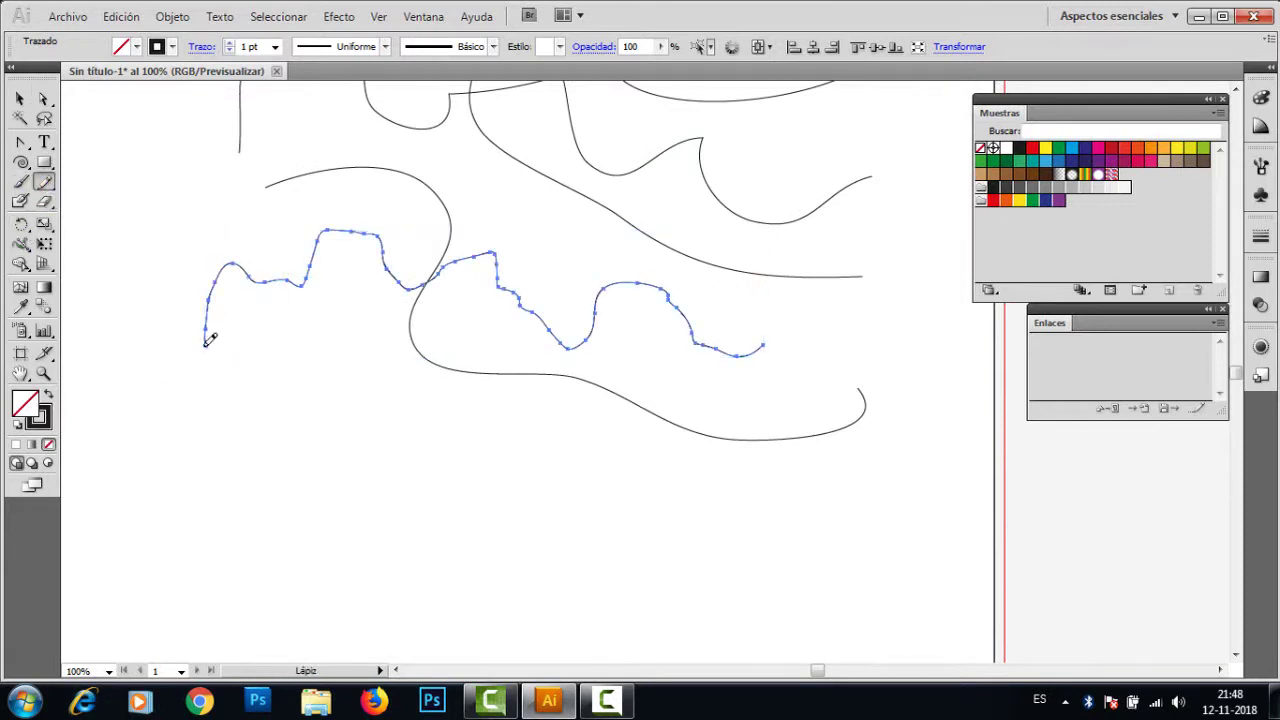
mouse_move(225, 268)
left_mouse_down()
mouse_move(251, 271)
mouse_move(257, 340)
mouse_move(292, 404)
mouse_move(358, 425)
mouse_move(395, 343)
left_mouse_up()
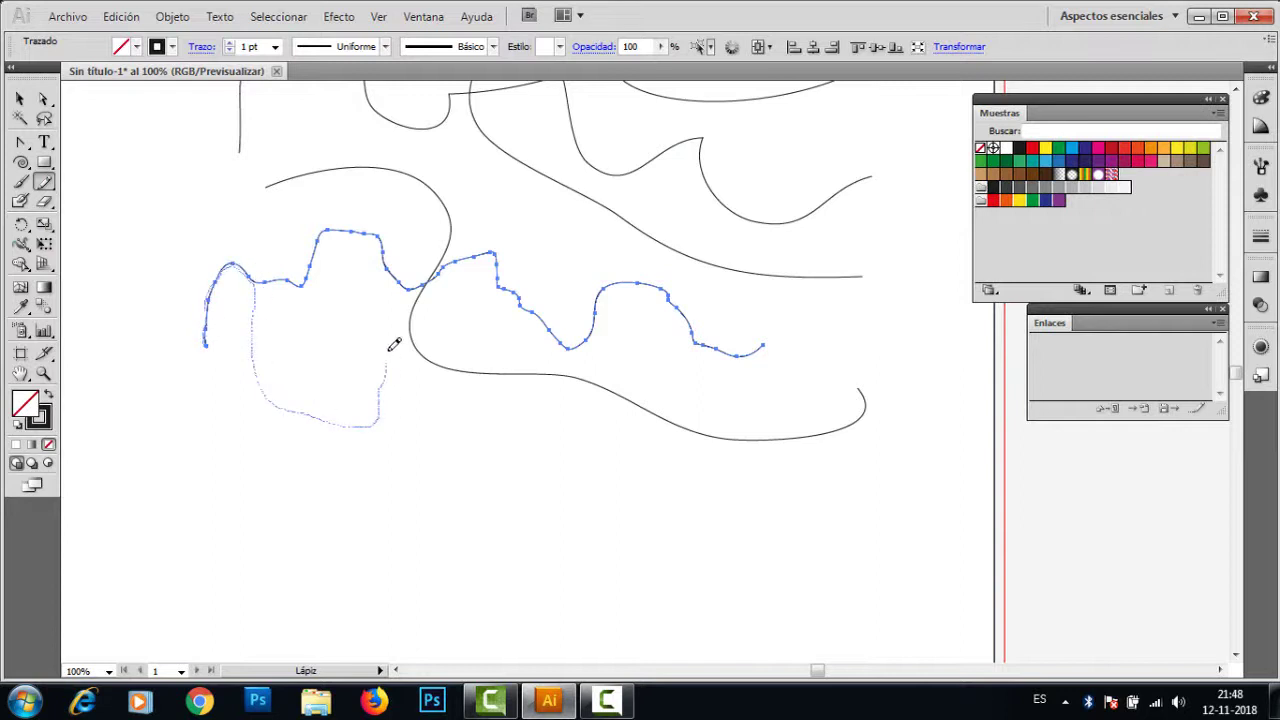
left_click_drag(432, 274, 434, 272)
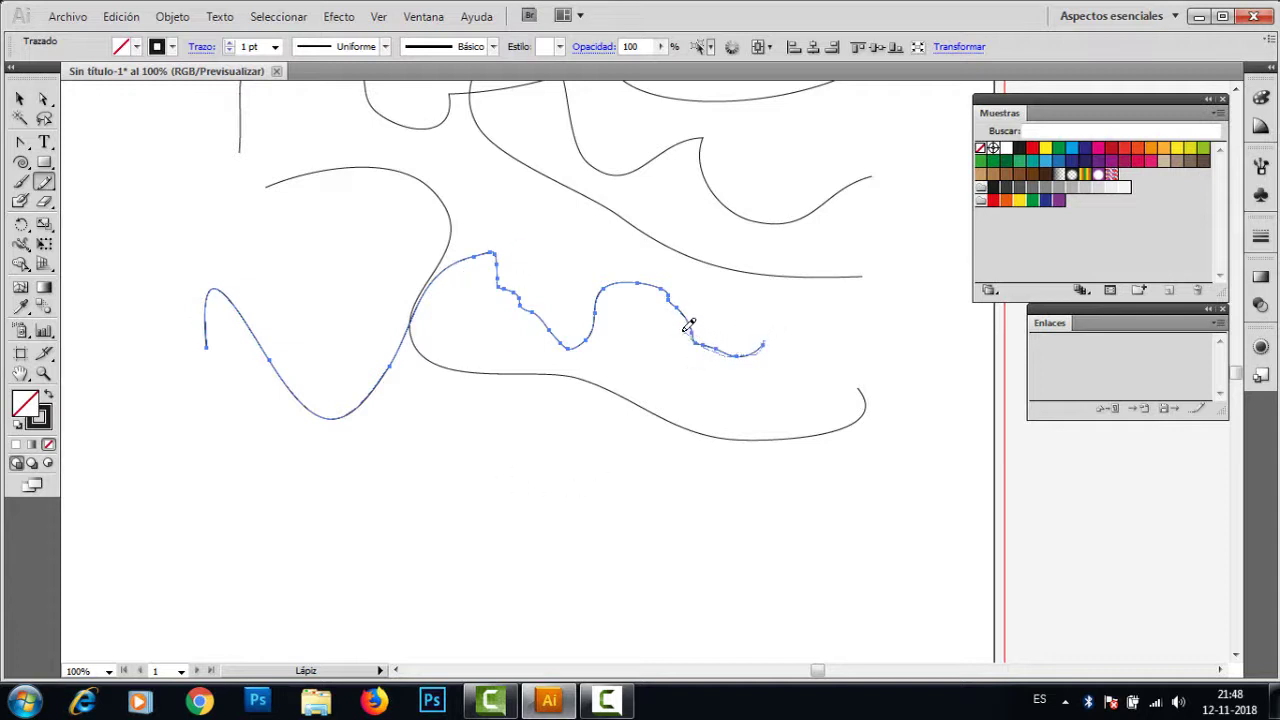
mouse_move(540, 465)
left_mouse_down()
mouse_move(511, 452)
mouse_move(485, 345)
left_mouse_up()
left_click_drag(438, 272, 436, 276)
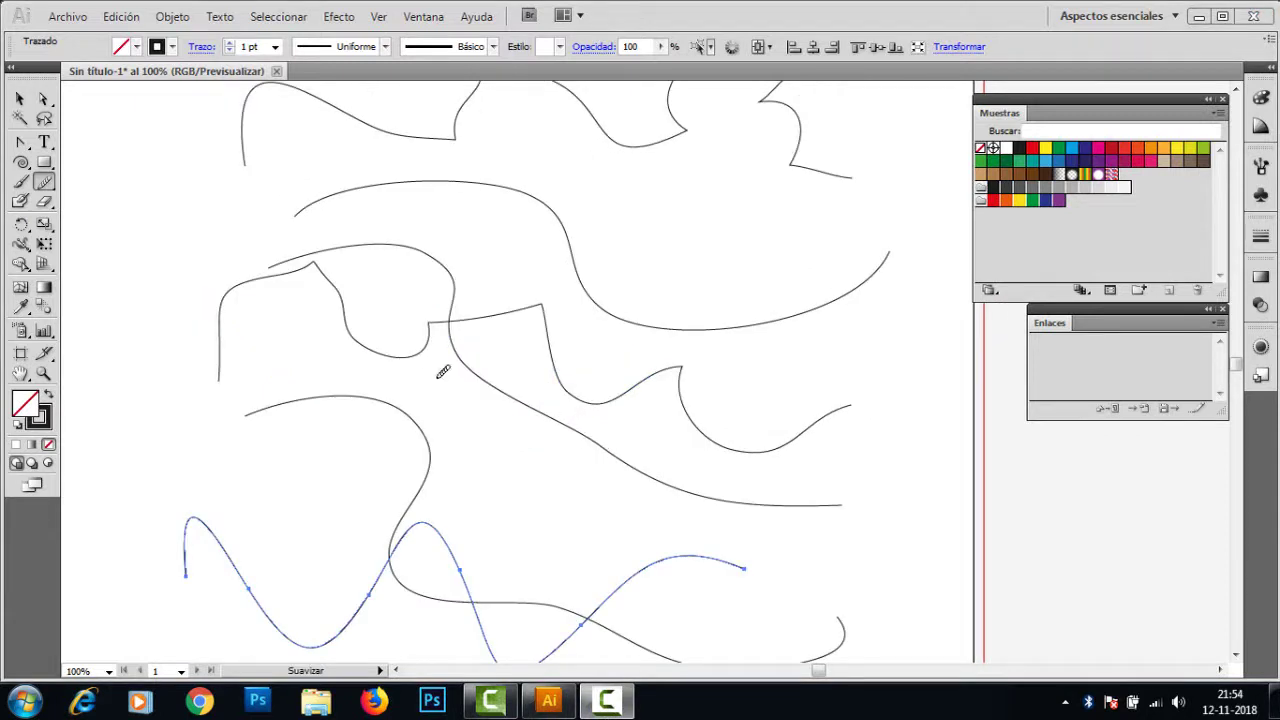
Step: Return to the Pencil tool and set its Fidelity to 0.5 pixels and its Smoothness close to the minimum
mouse_move(46, 183)
left_mouse_down()
mouse_move(77, 203)
mouse_move(170, 206)
mouse_move(176, 232)
mouse_move(118, 186)
left_mouse_up()
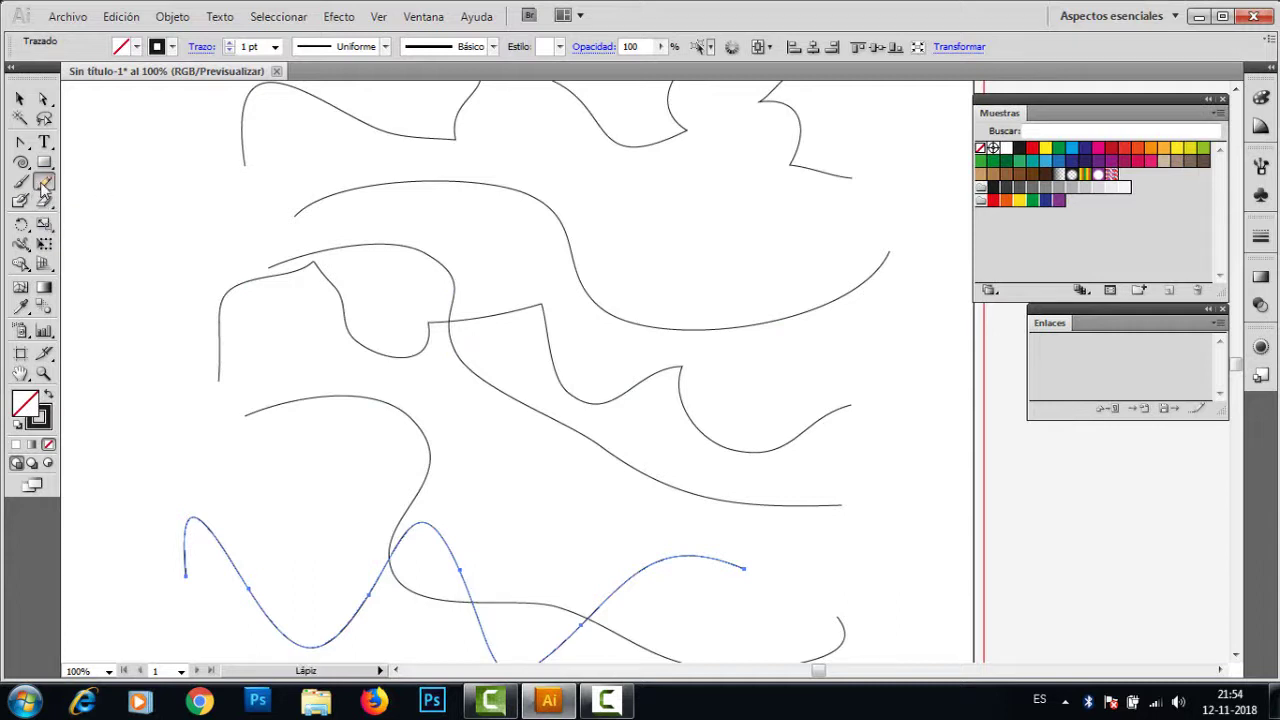
double_click(44, 183)
left_click_drag(690, 281, 450, 280)
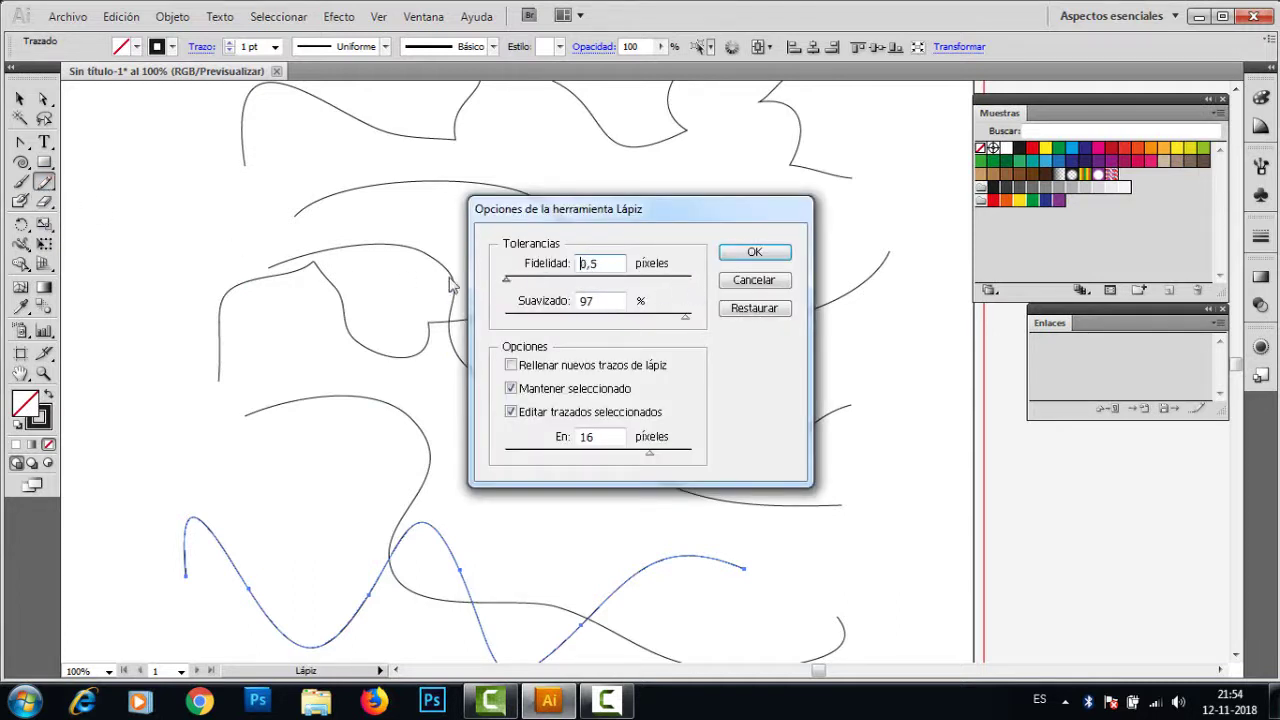
left_click_drag(684, 317, 518, 322)
left_click(752, 252)
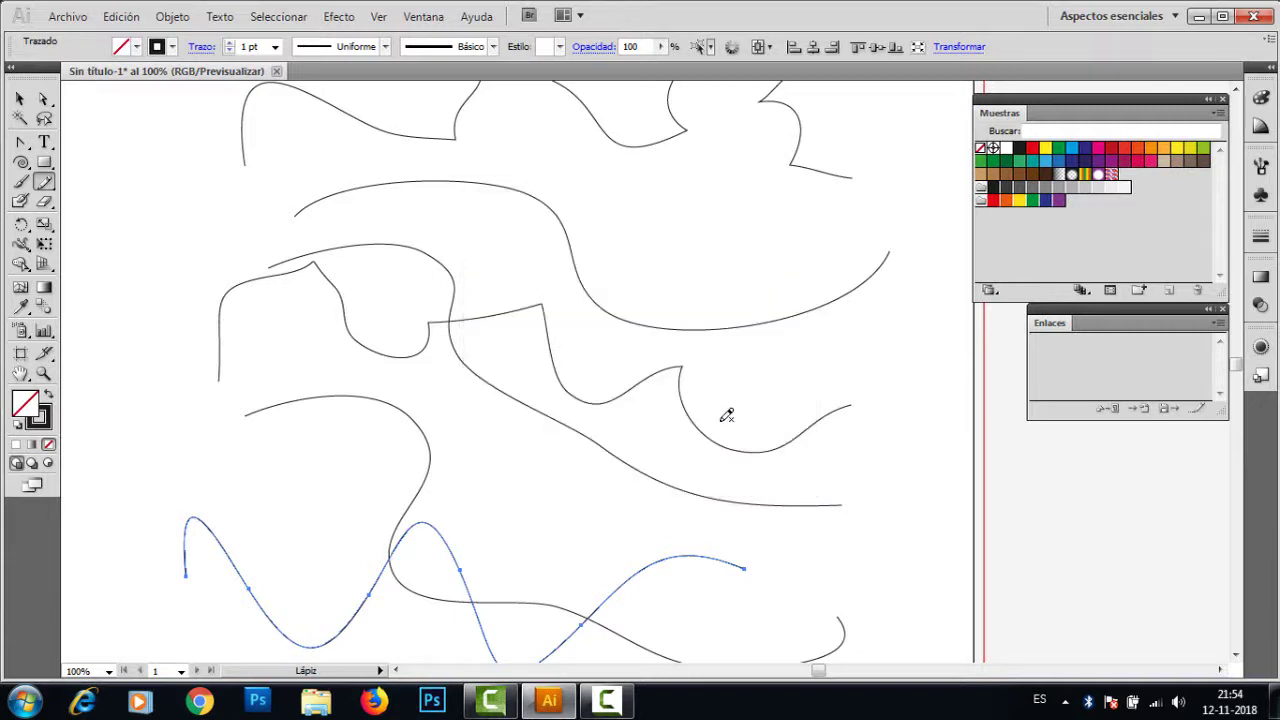
Step: Draw a long jagged freehand line with the Pencil tool in the empty area below the existing paths
left_click_drag(557, 488, 575, 223)
left_click_drag(465, 512, 531, 389)
left_click(476, 446, "ctrl")
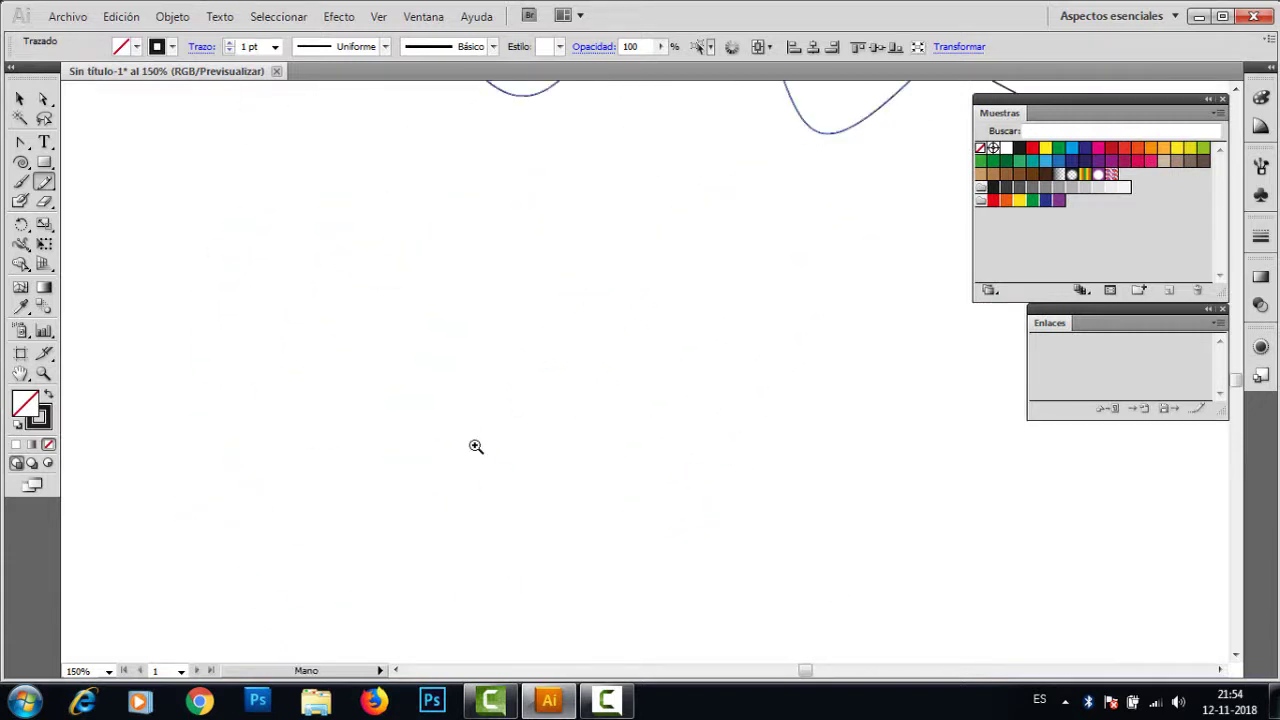
left_click_drag(478, 444, 318, 569)
mouse_move(176, 467)
left_mouse_down()
mouse_move(240, 422)
mouse_move(299, 442)
mouse_move(331, 478)
mouse_move(392, 453)
mouse_move(509, 450)
mouse_move(520, 400)
mouse_move(586, 358)
mouse_move(625, 454)
mouse_move(689, 503)
mouse_move(741, 470)
mouse_move(796, 480)
mouse_move(853, 538)
mouse_move(897, 489)
mouse_move(965, 498)
mouse_move(1001, 542)
mouse_move(1070, 583)
mouse_move(1100, 500)
left_mouse_up()
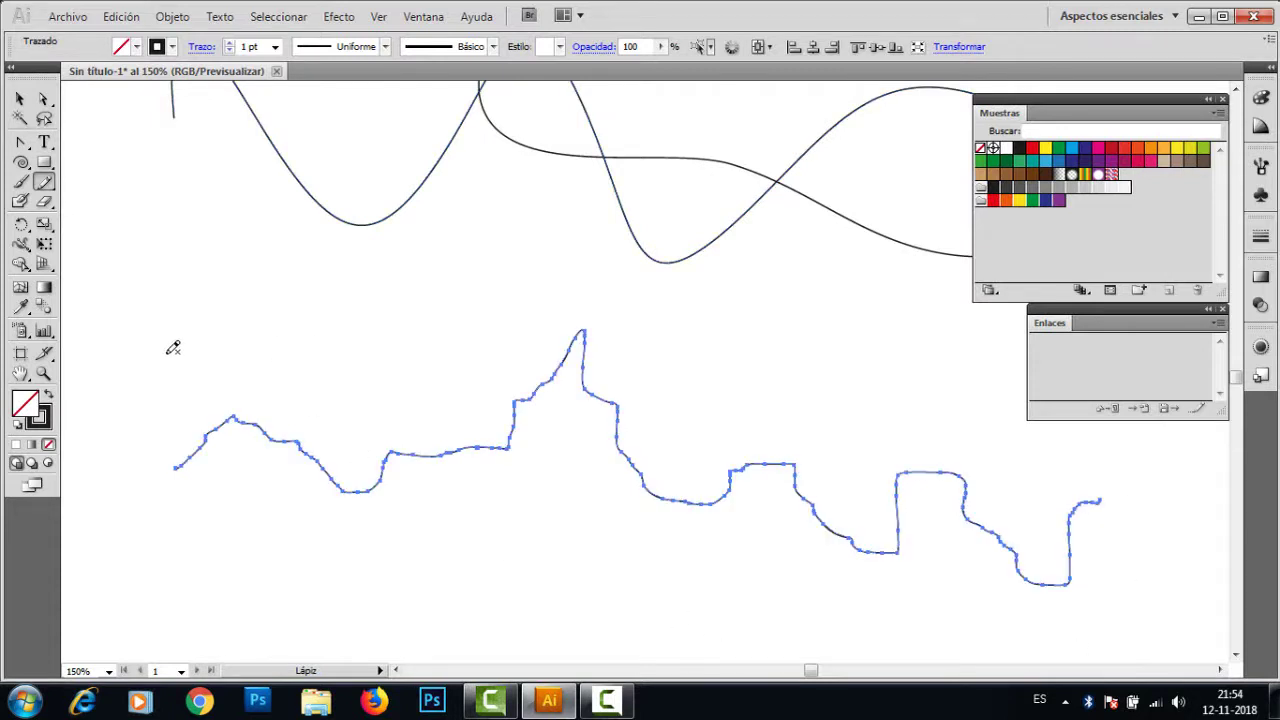
Step: Smooth the jagged path's left stretch and the rounded hump and slope right of its peak with the Smooth tool
mouse_move(43, 186)
left_mouse_down()
mouse_move(109, 223)
mouse_move(97, 203)
left_mouse_up()
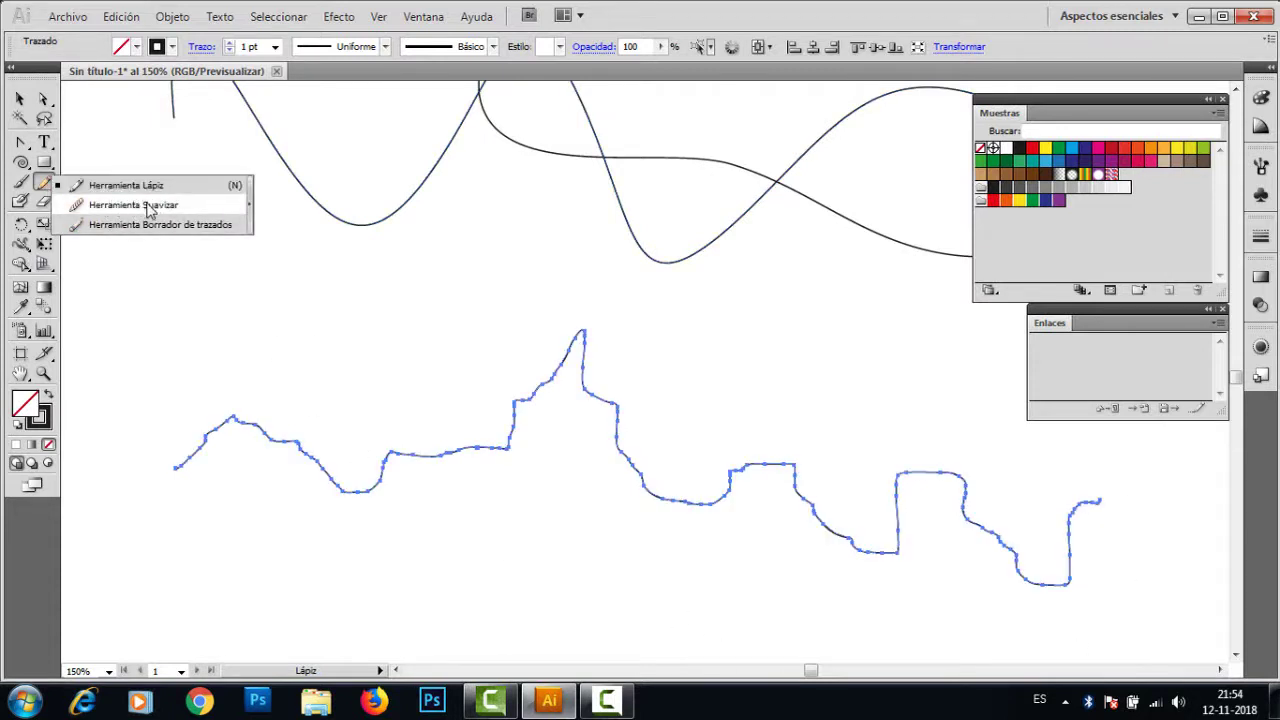
left_click_drag(134, 208, 135, 209)
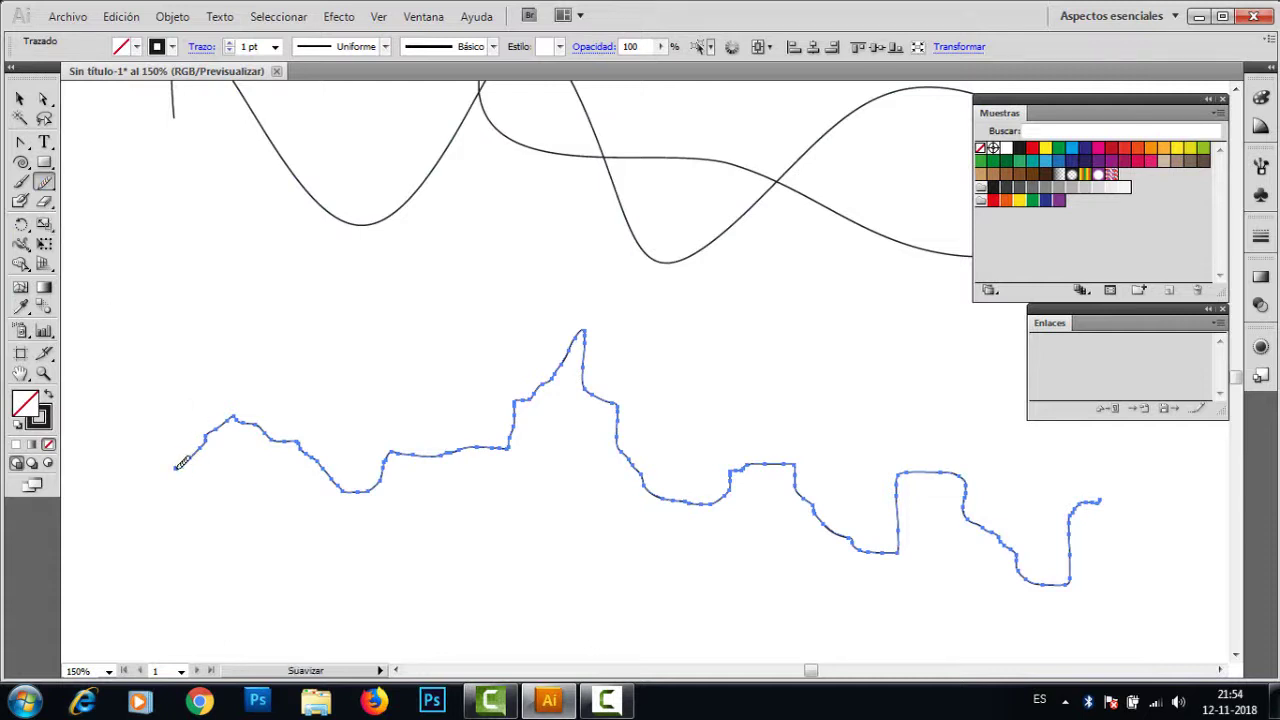
mouse_move(325, 455)
left_mouse_down()
mouse_move(353, 486)
mouse_move(378, 482)
mouse_move(387, 455)
mouse_move(507, 441)
mouse_move(401, 453)
mouse_move(352, 496)
mouse_move(239, 410)
mouse_move(209, 416)
mouse_move(166, 472)
left_mouse_up()
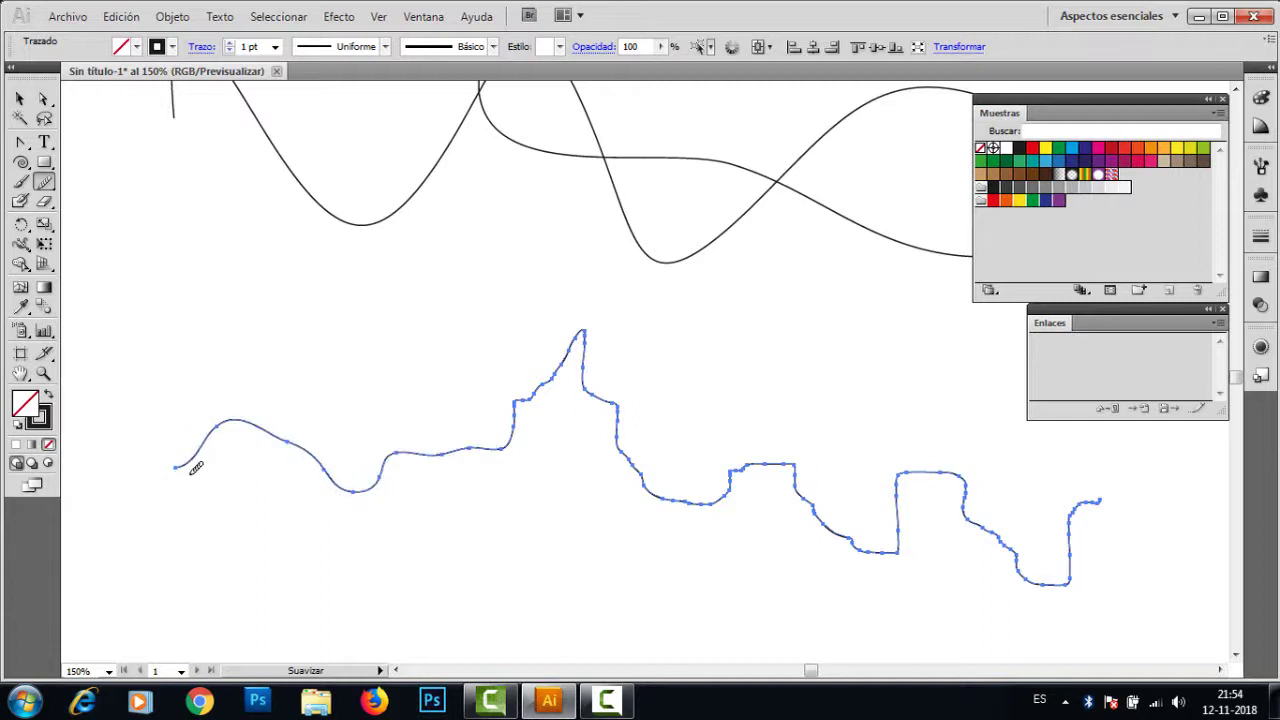
mouse_move(258, 414)
left_mouse_down()
mouse_move(306, 440)
mouse_move(338, 489)
left_mouse_up()
left_click_drag(490, 430, 498, 437)
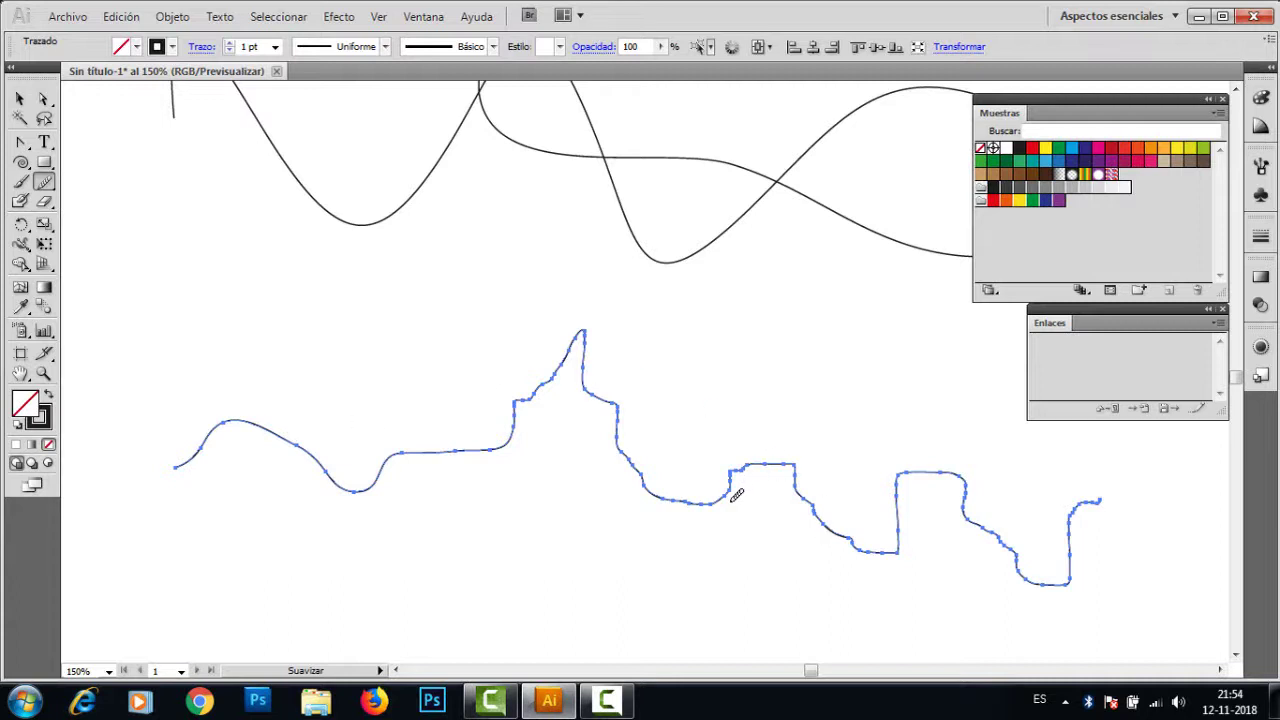
mouse_move(738, 479)
left_mouse_down()
mouse_move(779, 459)
mouse_move(847, 542)
left_mouse_up()
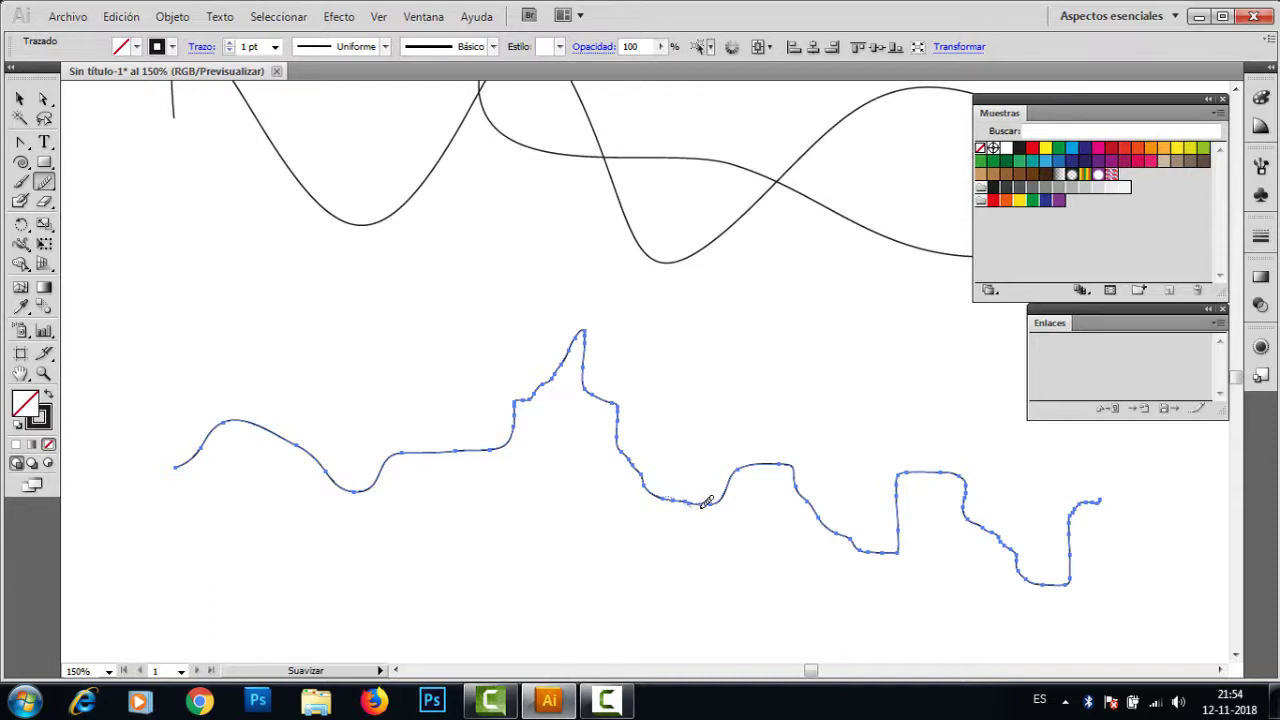
mouse_move(705, 502)
left_mouse_down()
mouse_move(748, 462)
mouse_move(797, 464)
mouse_move(864, 540)
left_mouse_up()
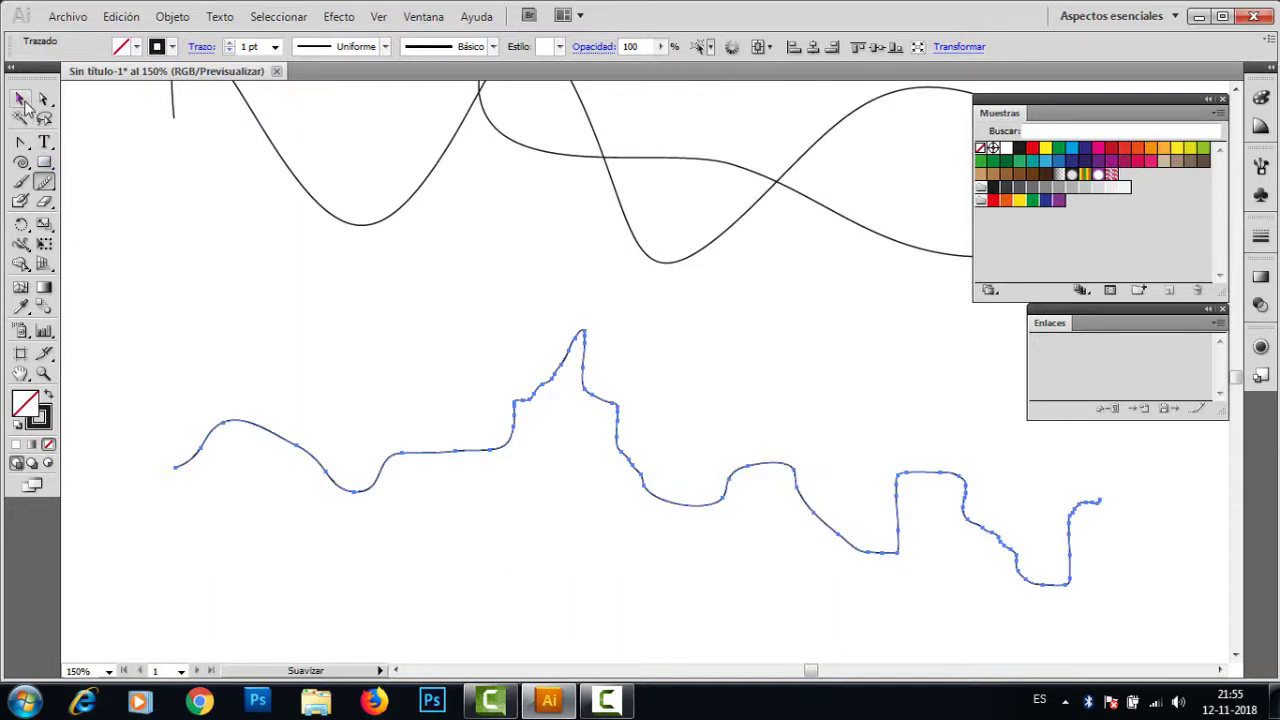
Step: Erase the path's right end, the slope after its peak and the left dip with the Path Eraser tool
left_click_drag(41, 181, 115, 227)
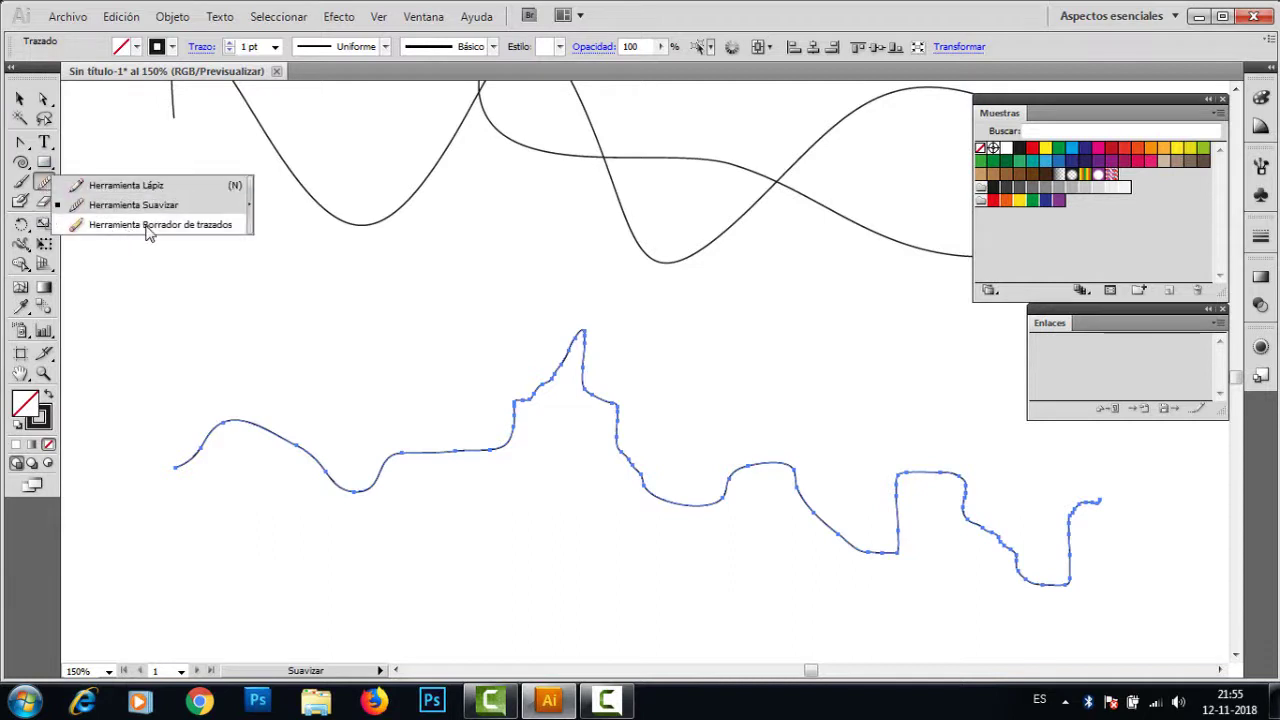
left_click(147, 226)
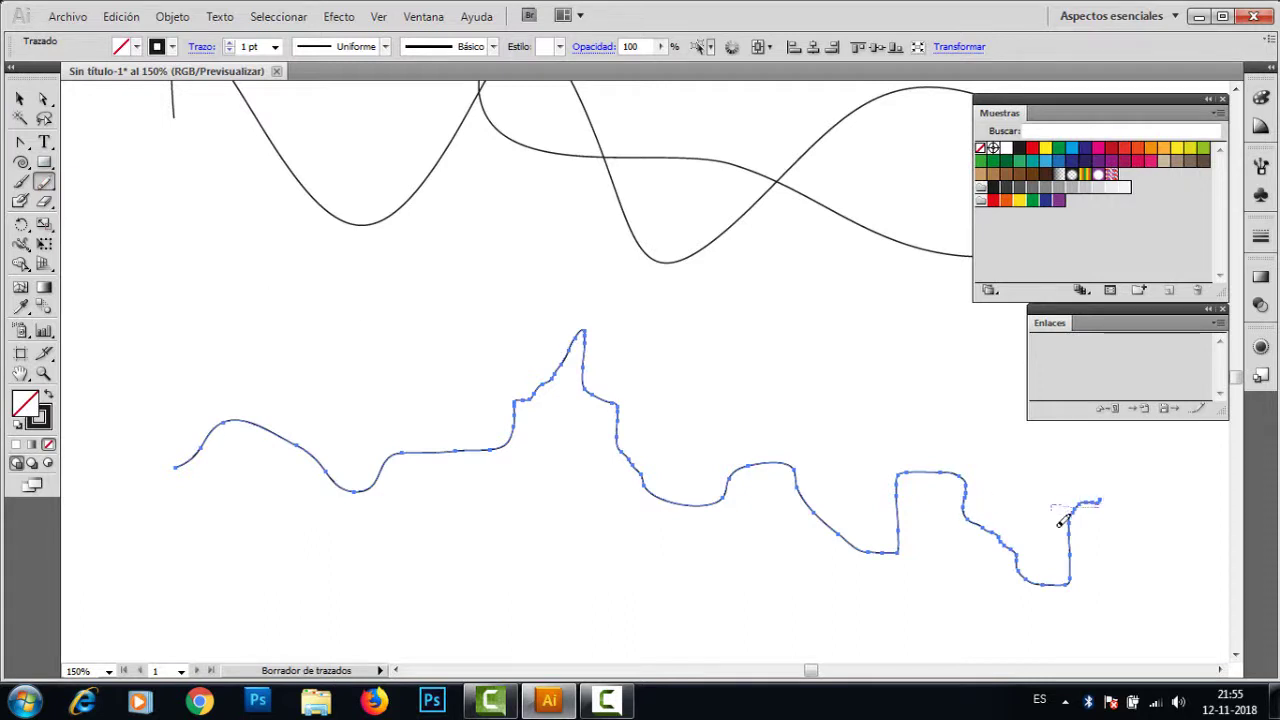
mouse_move(1061, 522)
left_mouse_down()
mouse_move(1058, 584)
mouse_move(1014, 584)
mouse_move(968, 498)
left_mouse_up()
mouse_move(1097, 515)
left_mouse_down()
mouse_move(1103, 488)
mouse_move(1096, 516)
left_mouse_up()
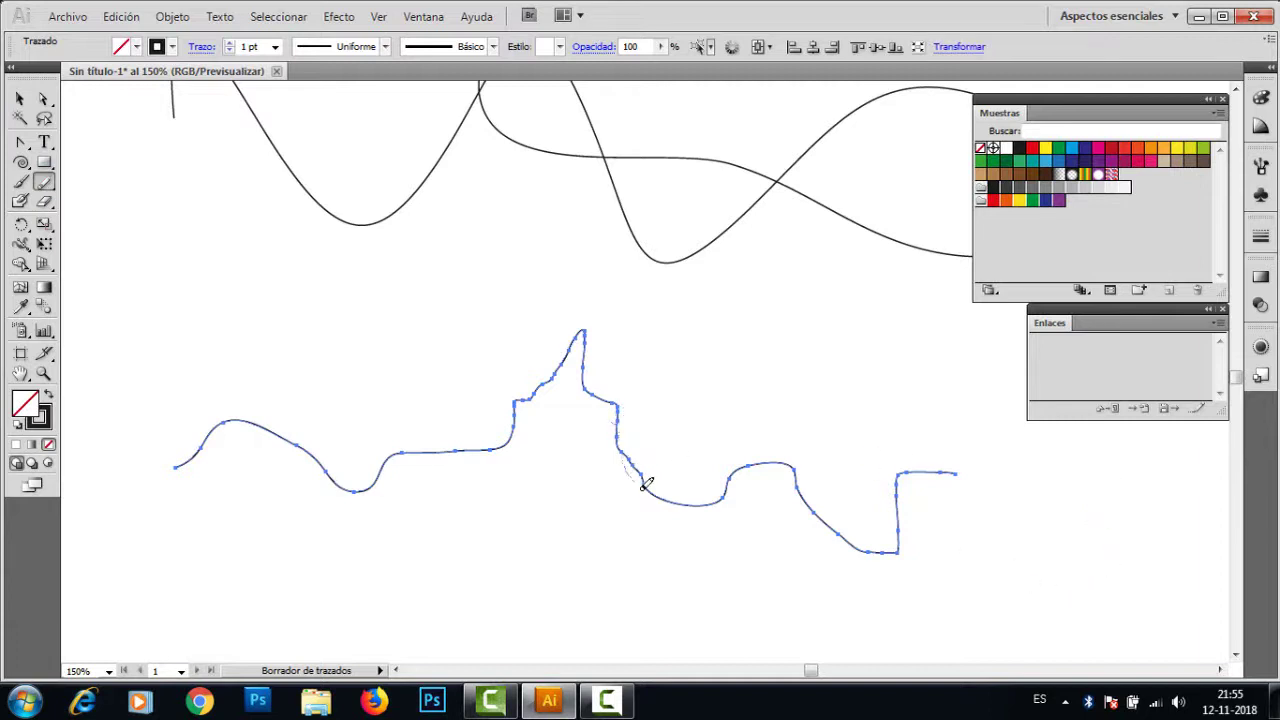
left_click_drag(646, 484, 680, 495)
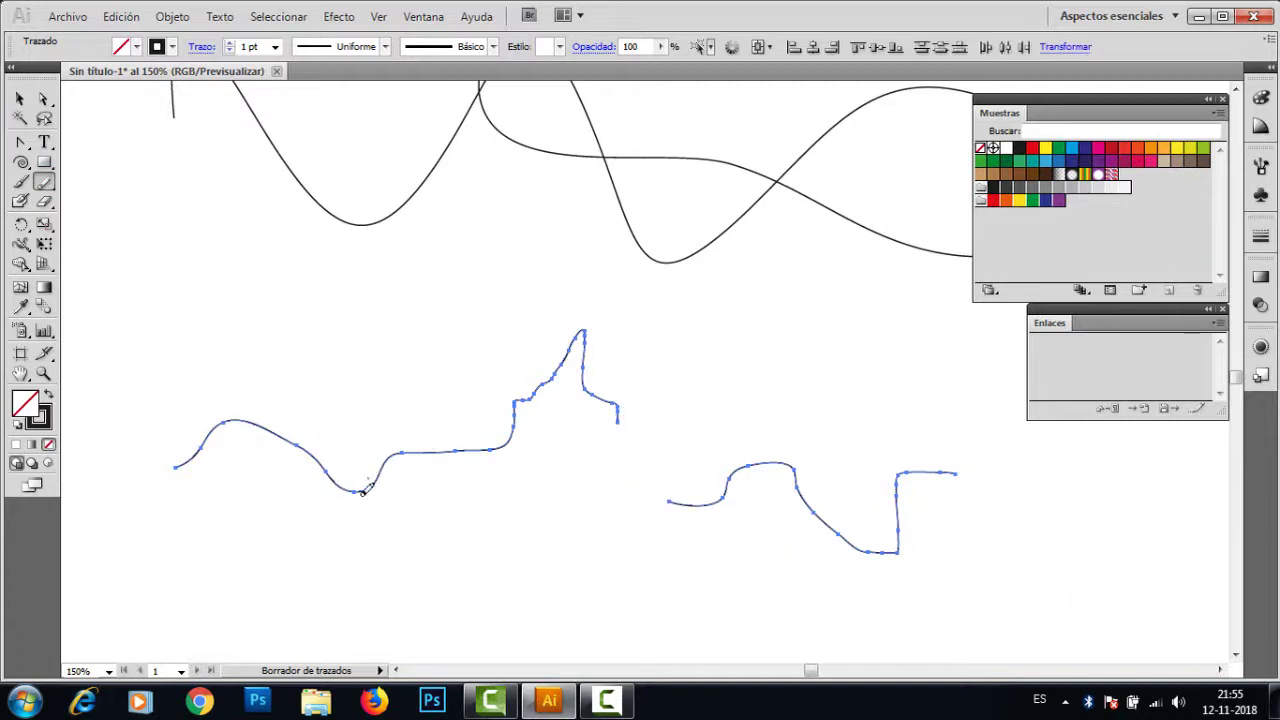
left_click_drag(324, 458, 270, 427)
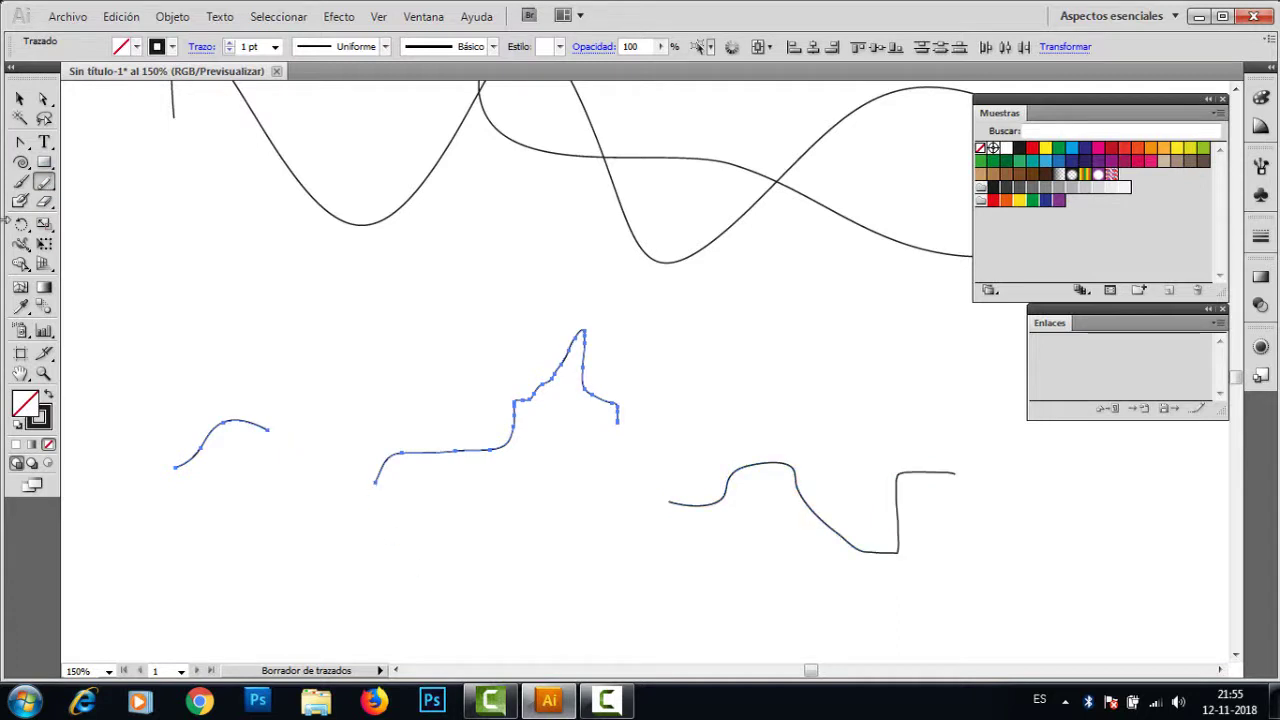
Step: Select each of the three remaining path pieces in turn to check that they are separate, and clear the selection
left_click(19, 98)
left_click(550, 491)
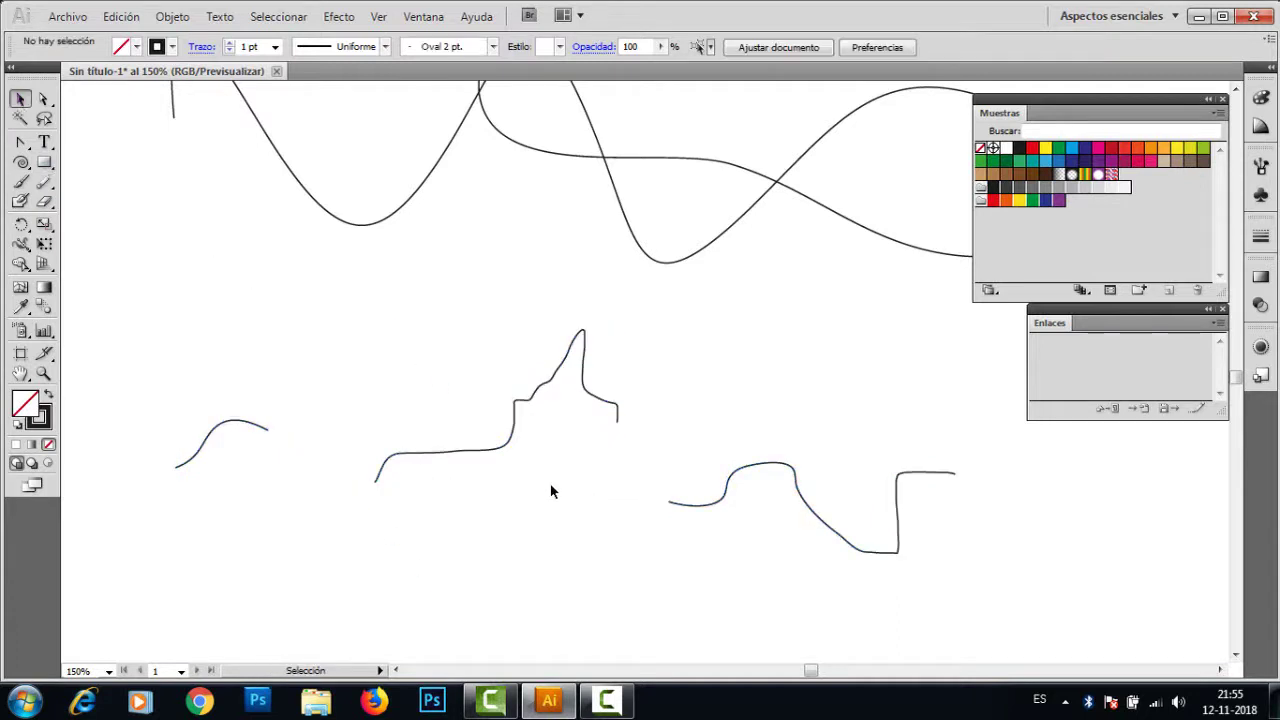
left_click(507, 448)
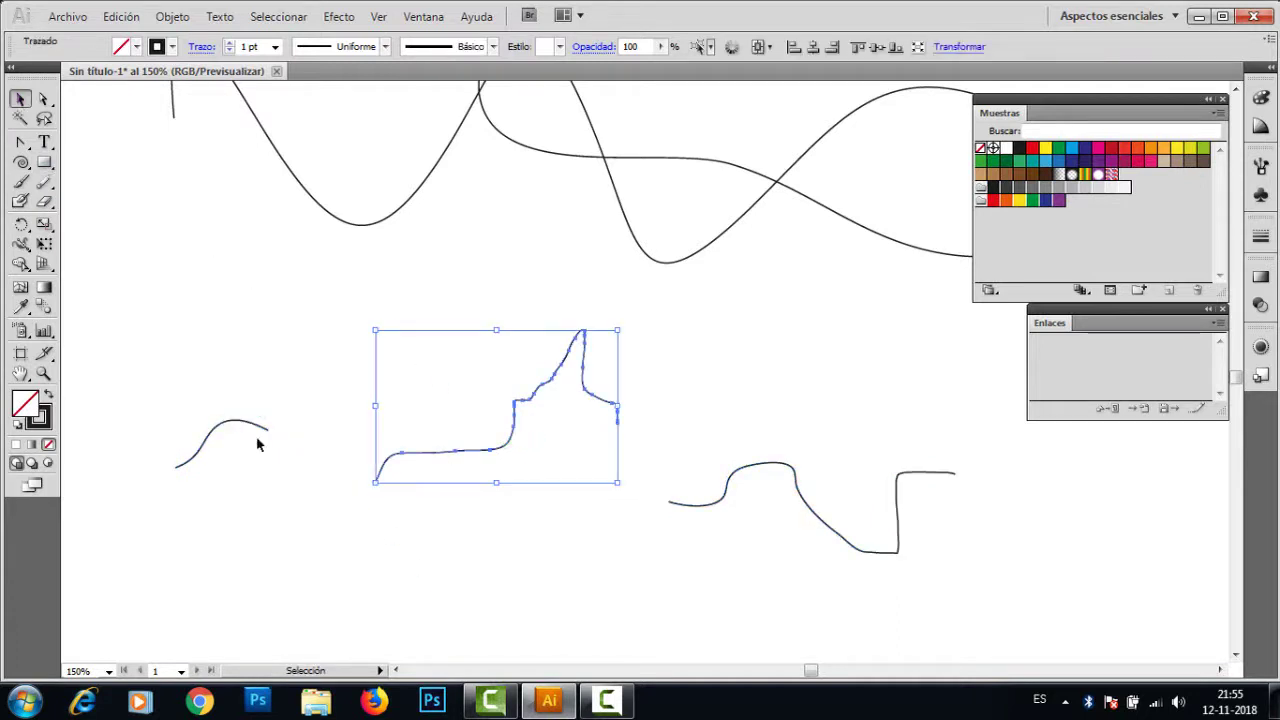
left_click(300, 433)
left_click(257, 424)
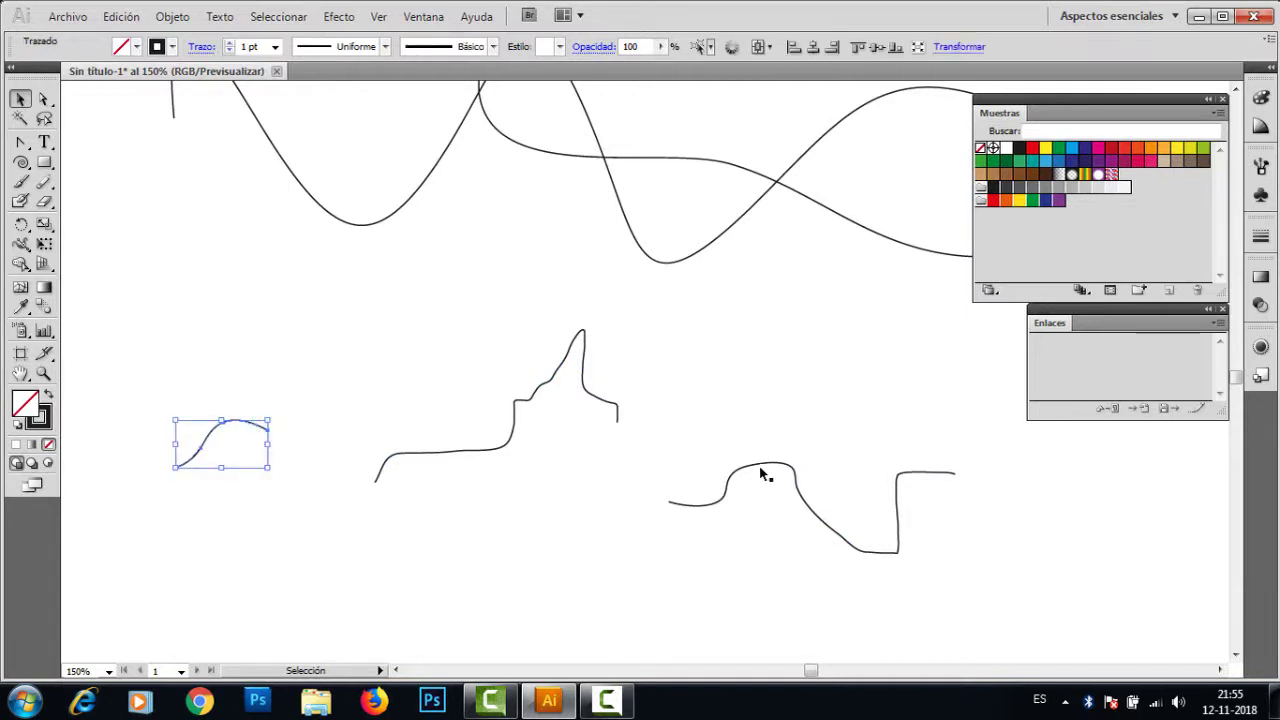
left_click(760, 474)
left_click(591, 404)
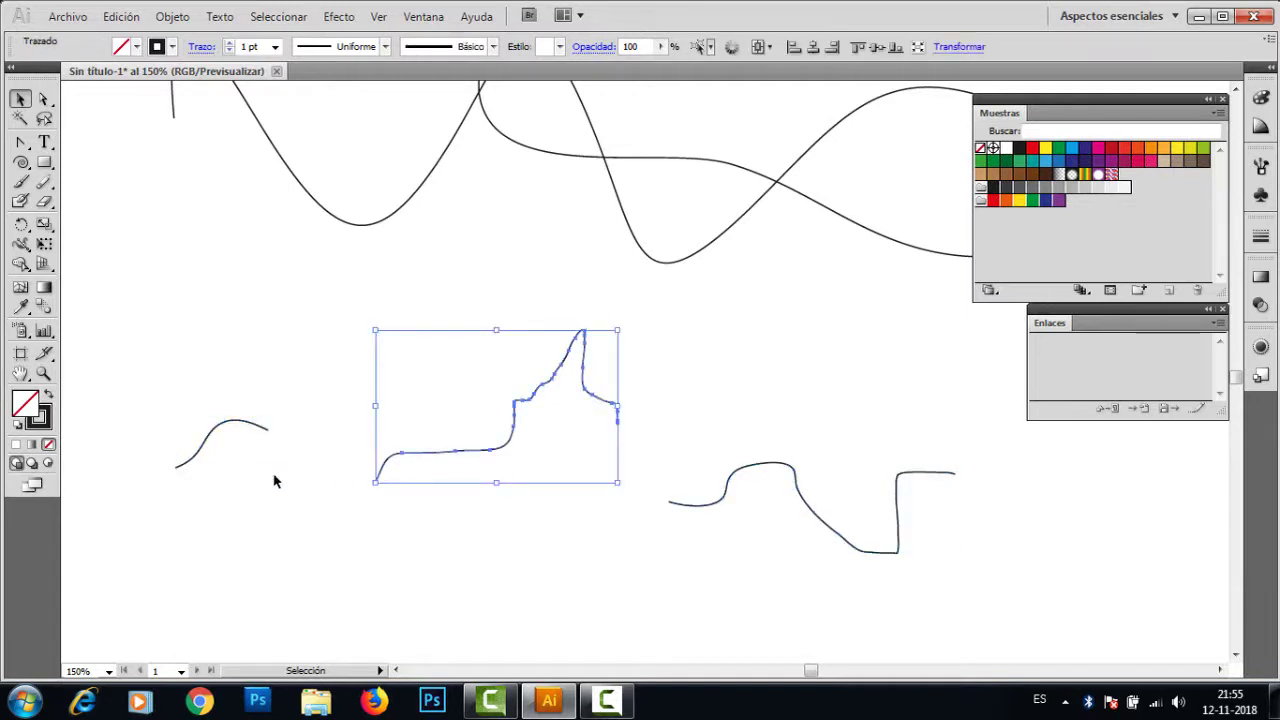
left_click(263, 389)
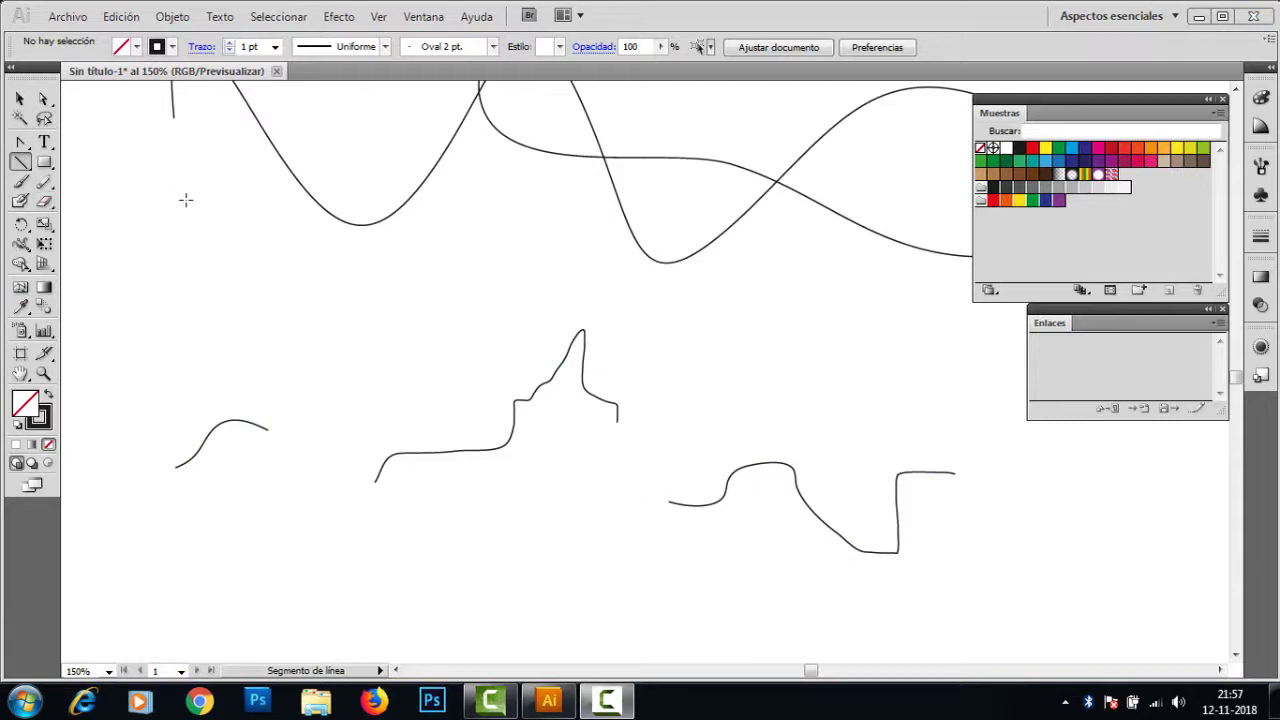
Step: Draw eleven straight lines at varied angles around the path pieces with the Line Segment tool
left_click(18, 162)
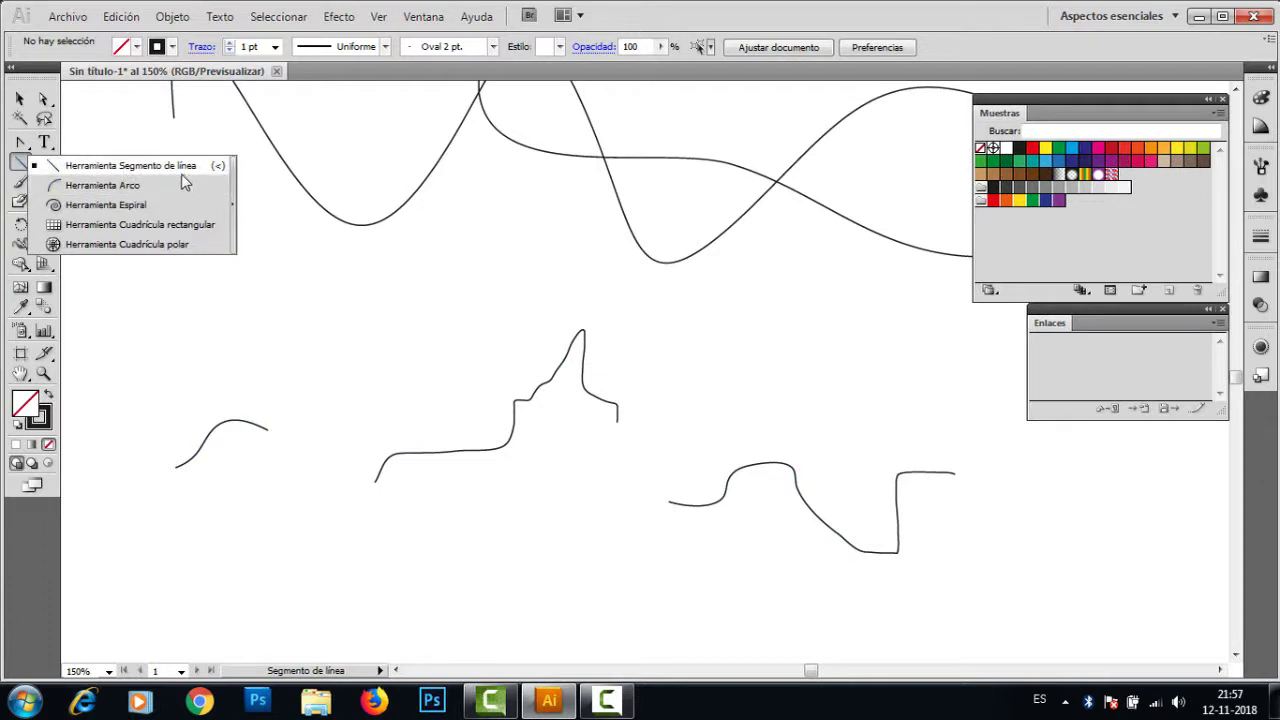
left_click(148, 172)
left_click_drag(252, 577, 442, 517)
left_click_drag(357, 302, 540, 315)
left_click_drag(747, 295, 772, 433)
left_click_drag(881, 310, 980, 353)
left_click_drag(174, 345, 387, 353)
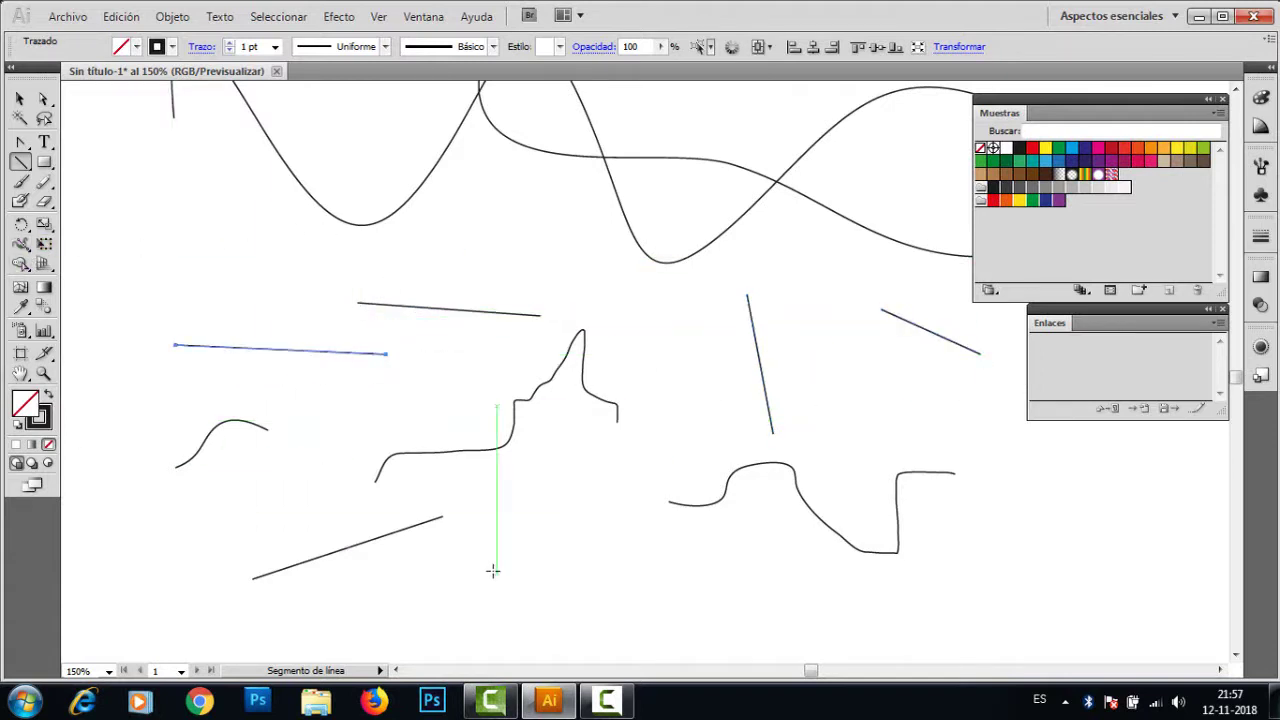
left_click_drag(506, 509, 641, 560)
left_click_drag(464, 264, 684, 294)
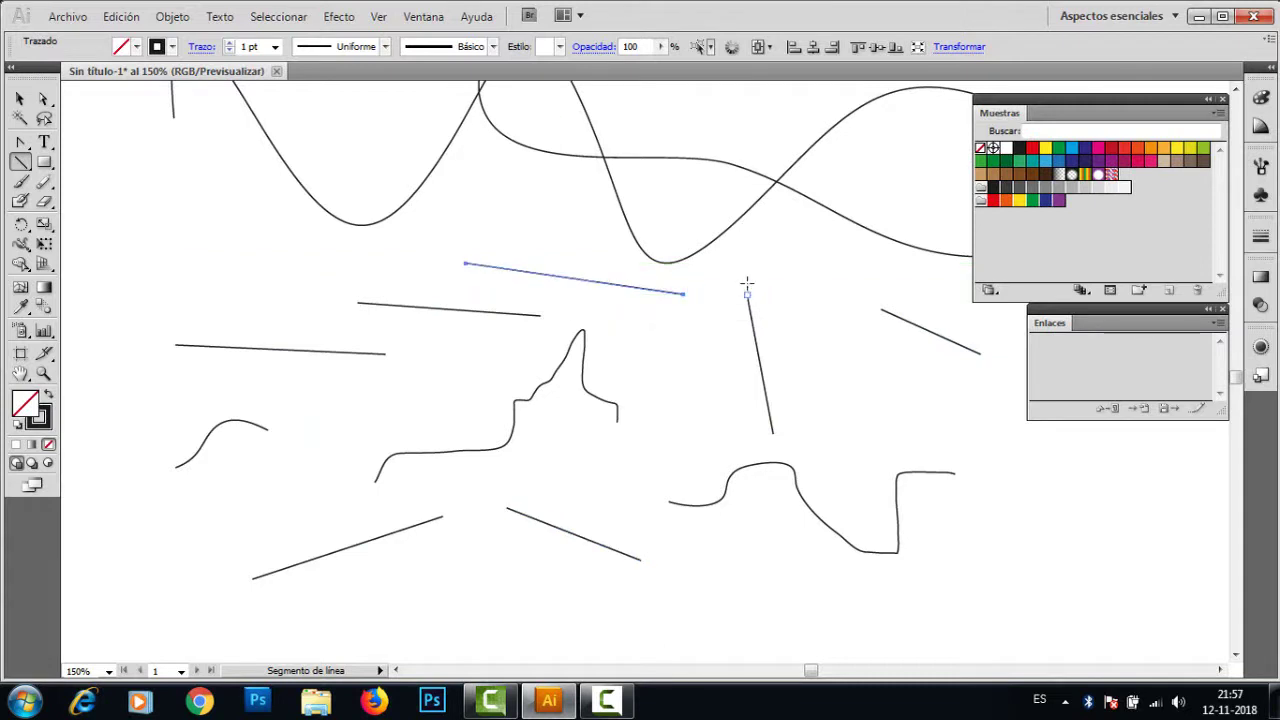
mouse_move(123, 283)
left_mouse_down()
mouse_move(280, 263)
mouse_move(309, 294)
mouse_move(256, 283)
mouse_move(268, 305)
mouse_move(289, 237)
mouse_move(306, 274)
mouse_move(277, 225)
mouse_move(266, 249)
mouse_move(266, 200)
mouse_move(254, 213)
mouse_move(233, 157)
mouse_move(217, 180)
mouse_move(228, 187)
left_mouse_up()
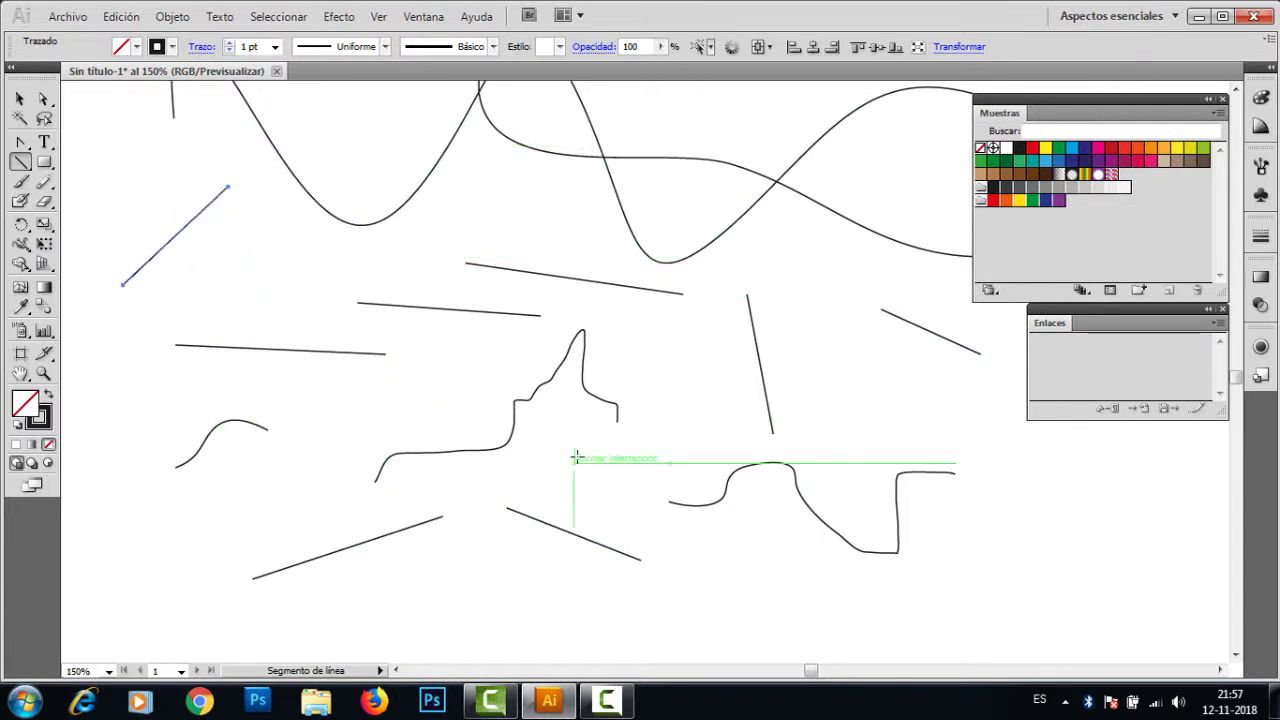
mouse_move(557, 453)
left_mouse_down()
mouse_move(643, 603)
mouse_move(747, 548)
mouse_move(729, 604)
mouse_move(724, 584)
left_mouse_up()
mouse_move(556, 319)
left_mouse_down()
mouse_move(614, 320)
mouse_move(760, 245)
left_mouse_up()
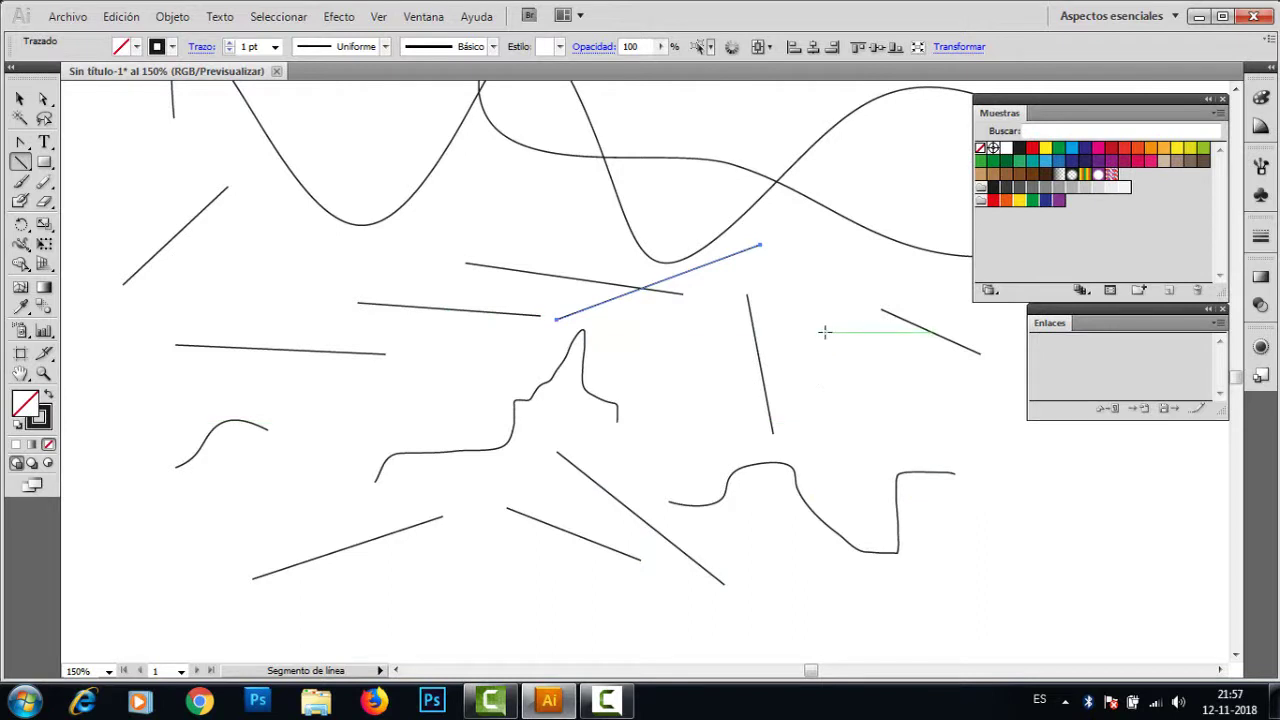
mouse_move(826, 331)
left_mouse_down()
mouse_move(871, 434)
mouse_move(954, 476)
mouse_move(981, 443)
left_mouse_up()
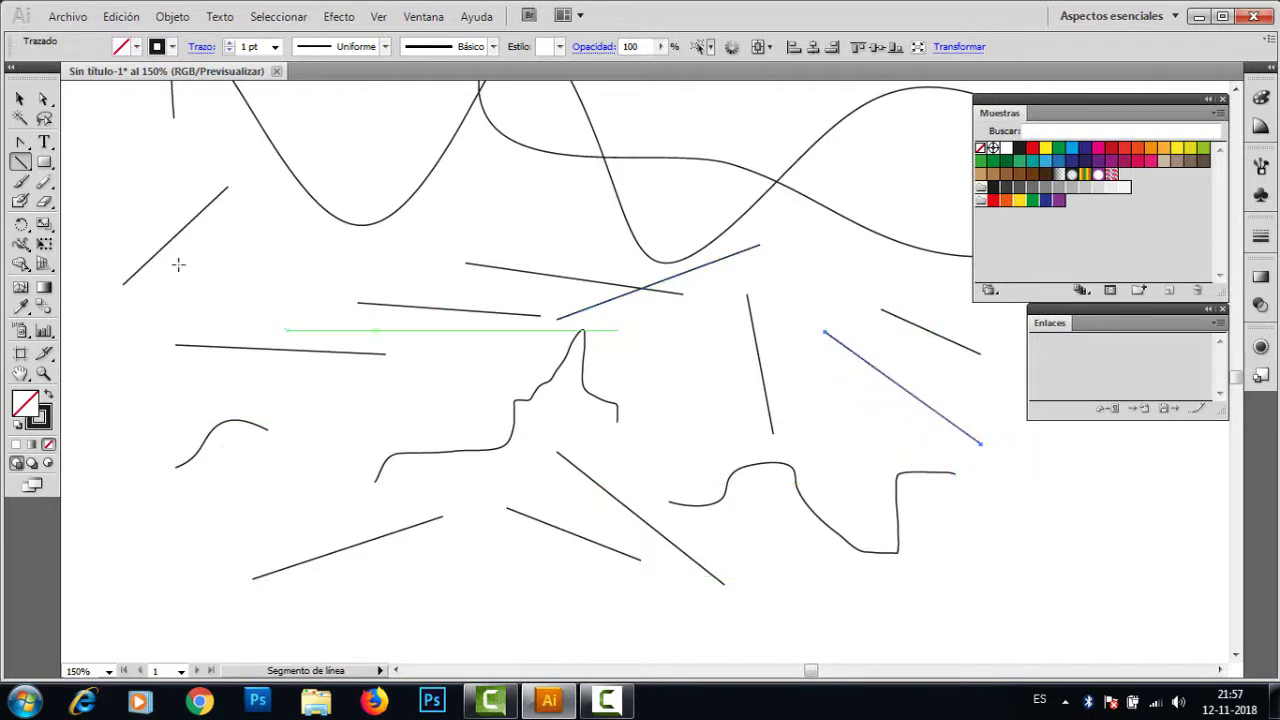
Step: Draw three arcs with the Arc tool, two among the left-hand lines and one near the lower middle
left_click(20, 166)
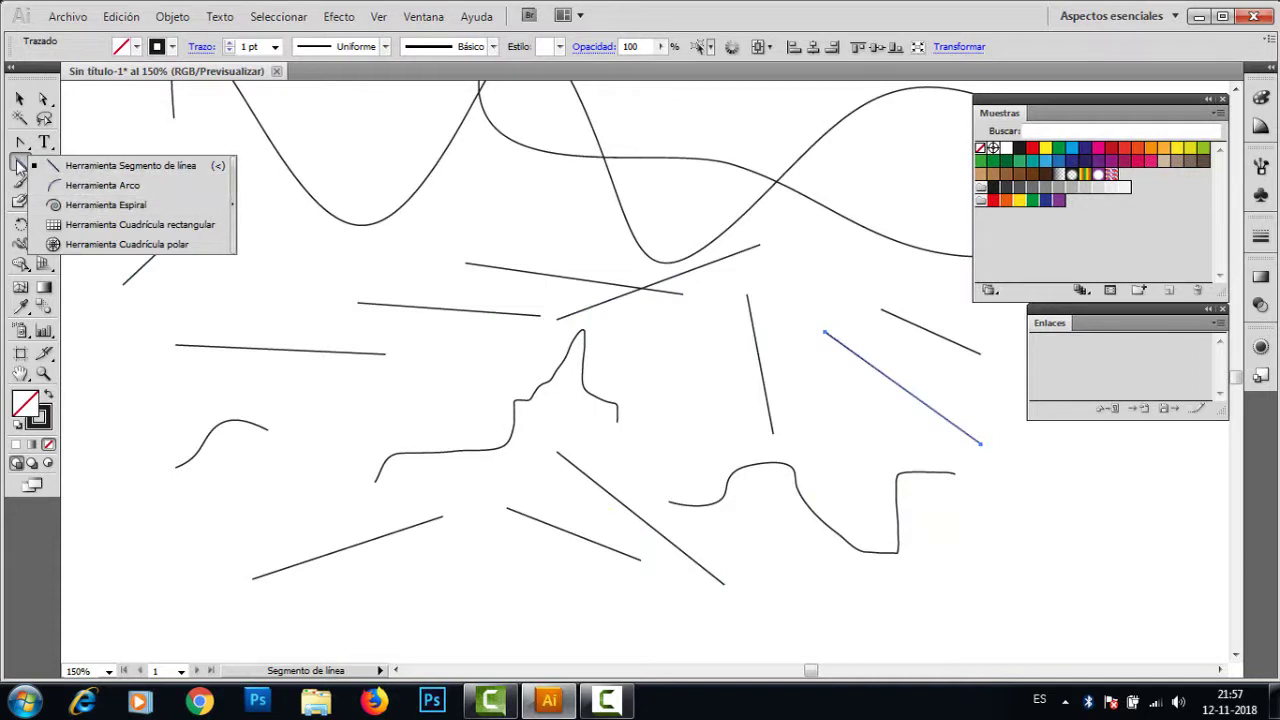
left_click(95, 185)
mouse_move(252, 510)
left_mouse_down()
mouse_move(289, 437)
mouse_move(347, 406)
left_mouse_up()
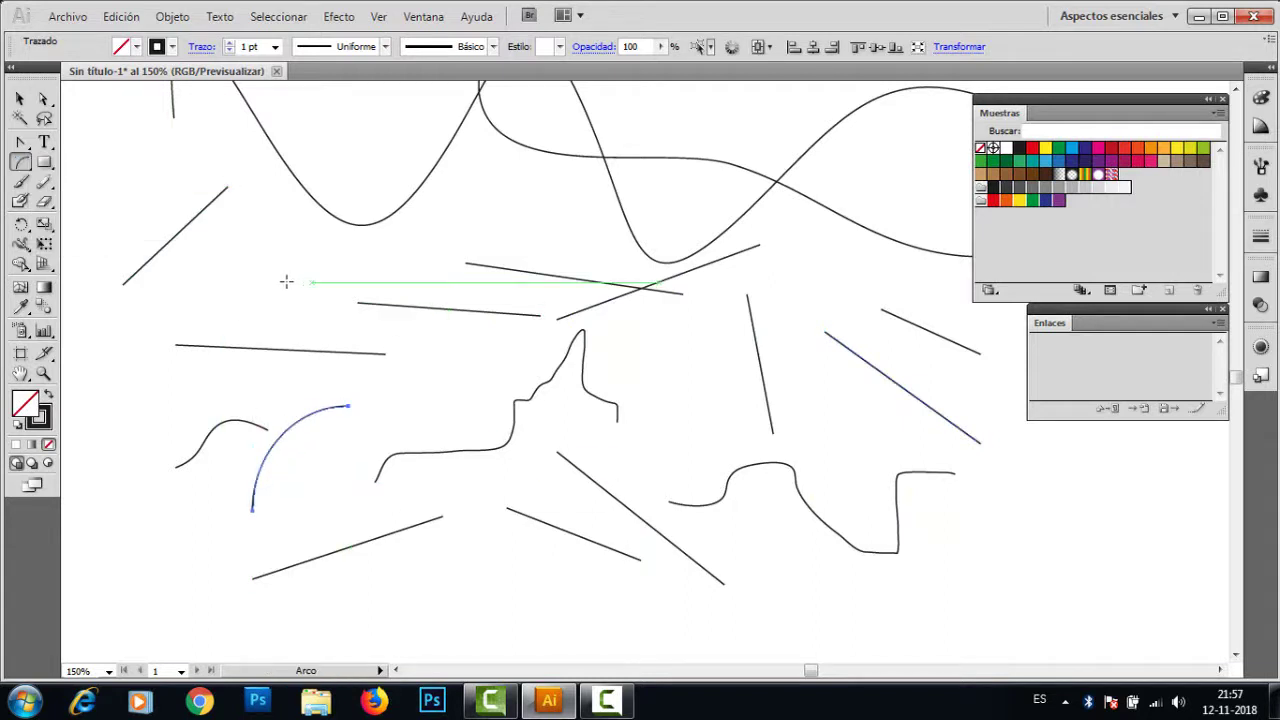
mouse_move(258, 263)
left_mouse_down()
mouse_move(373, 354)
mouse_move(266, 363)
mouse_move(333, 357)
left_mouse_up()
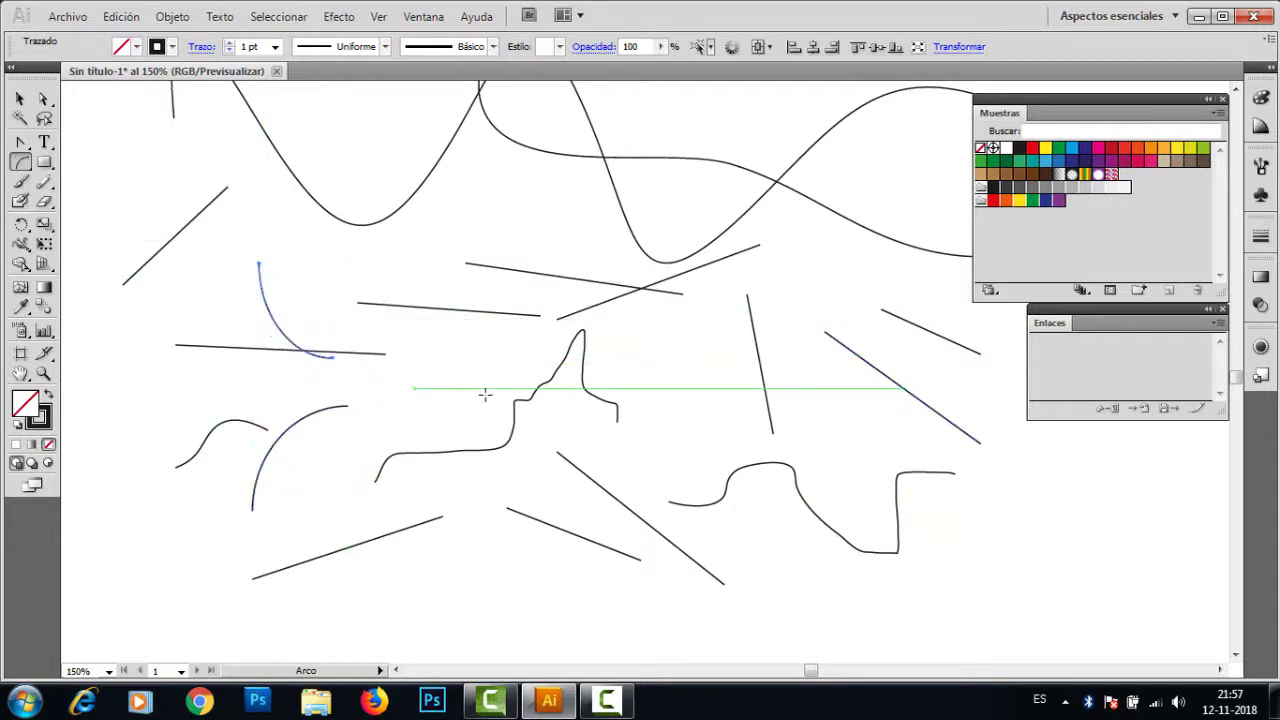
left_click_drag(491, 588, 588, 516)
Step: Draw a loosely wound spiral about 6.5 cm wide and 5.6 cm high in the empty area below the lines
left_click(20, 161)
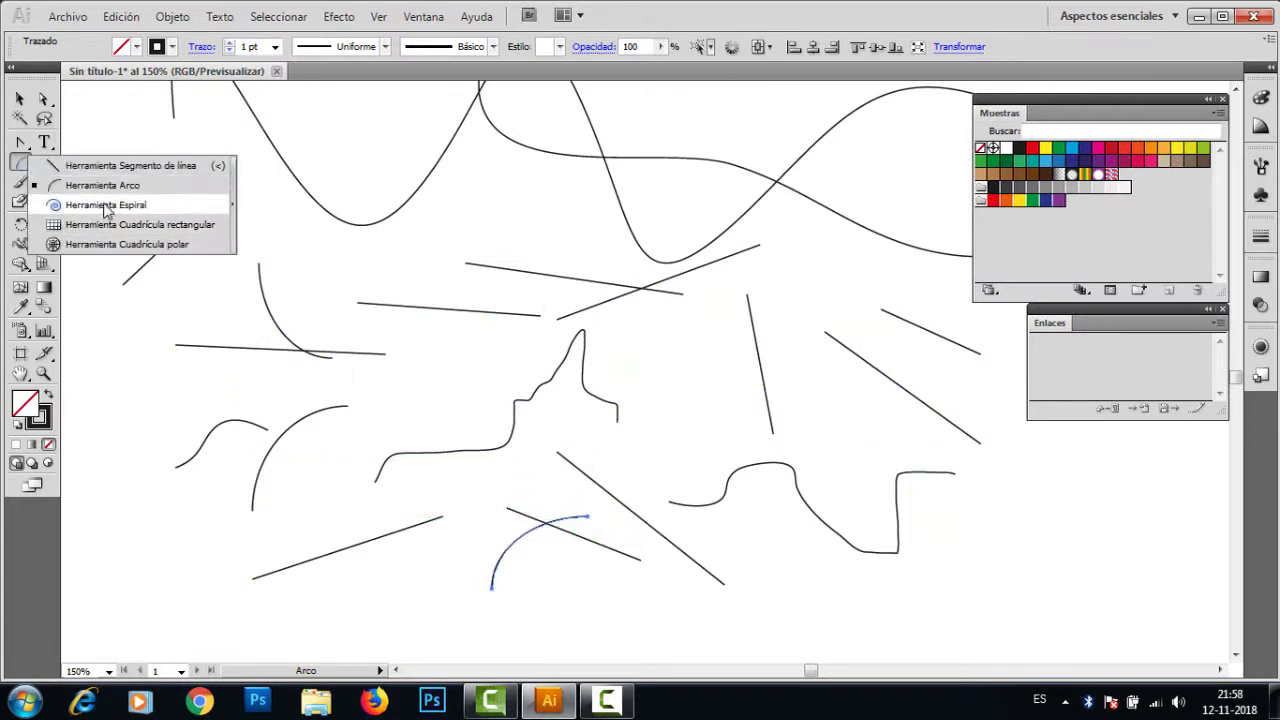
left_click(105, 205)
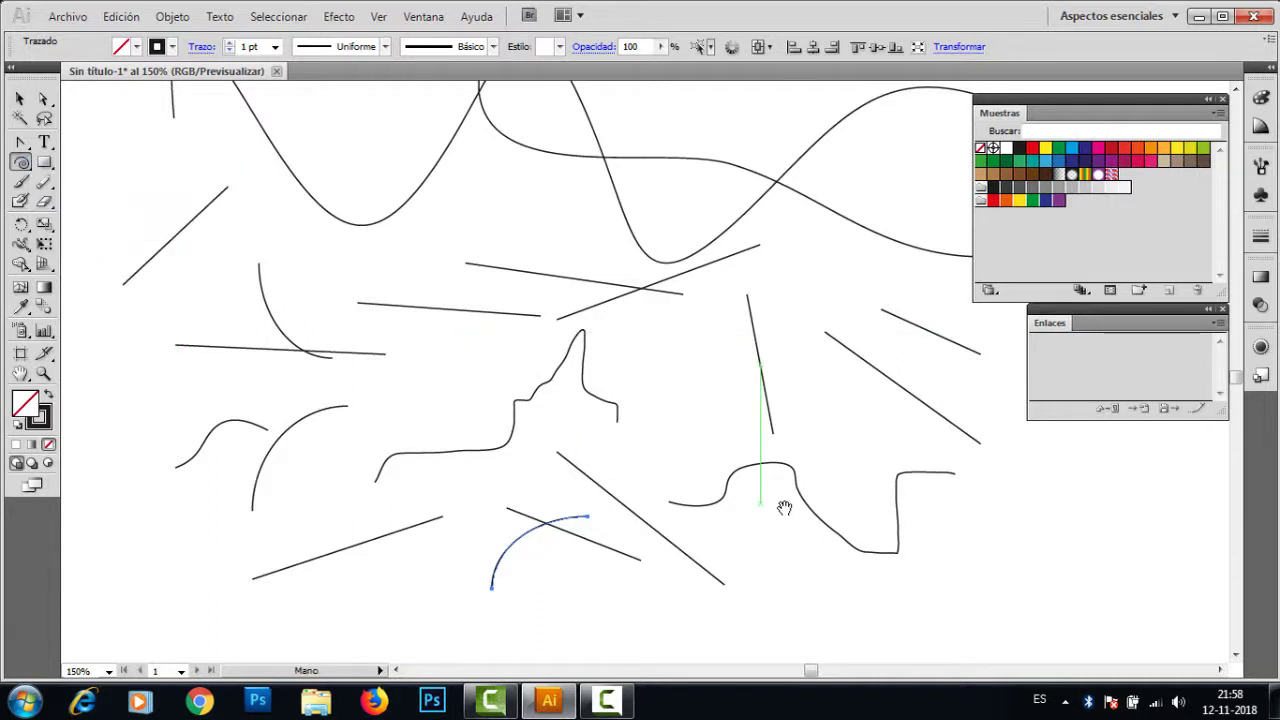
mouse_move(780, 506)
left_mouse_down()
mouse_move(697, 265)
mouse_move(737, 130)
left_mouse_up()
left_click_drag(666, 354, 727, 255)
mouse_move(471, 348)
left_mouse_down()
mouse_move(570, 489)
mouse_move(553, 430)
mouse_move(560, 476)
mouse_move(505, 370)
mouse_move(586, 463)
mouse_move(546, 414)
mouse_move(569, 474)
mouse_move(509, 394)
mouse_move(627, 492)
mouse_move(587, 446)
mouse_move(674, 481)
mouse_move(728, 478)
mouse_move(677, 480)
mouse_move(537, 446)
mouse_move(600, 528)
mouse_move(684, 540)
mouse_move(726, 457)
mouse_move(645, 452)
mouse_move(554, 517)
mouse_move(609, 449)
mouse_move(699, 459)
mouse_move(531, 443)
mouse_move(654, 451)
mouse_move(543, 447)
mouse_move(646, 456)
mouse_move(582, 459)
mouse_move(537, 444)
mouse_move(579, 451)
mouse_move(548, 439)
left_mouse_up()
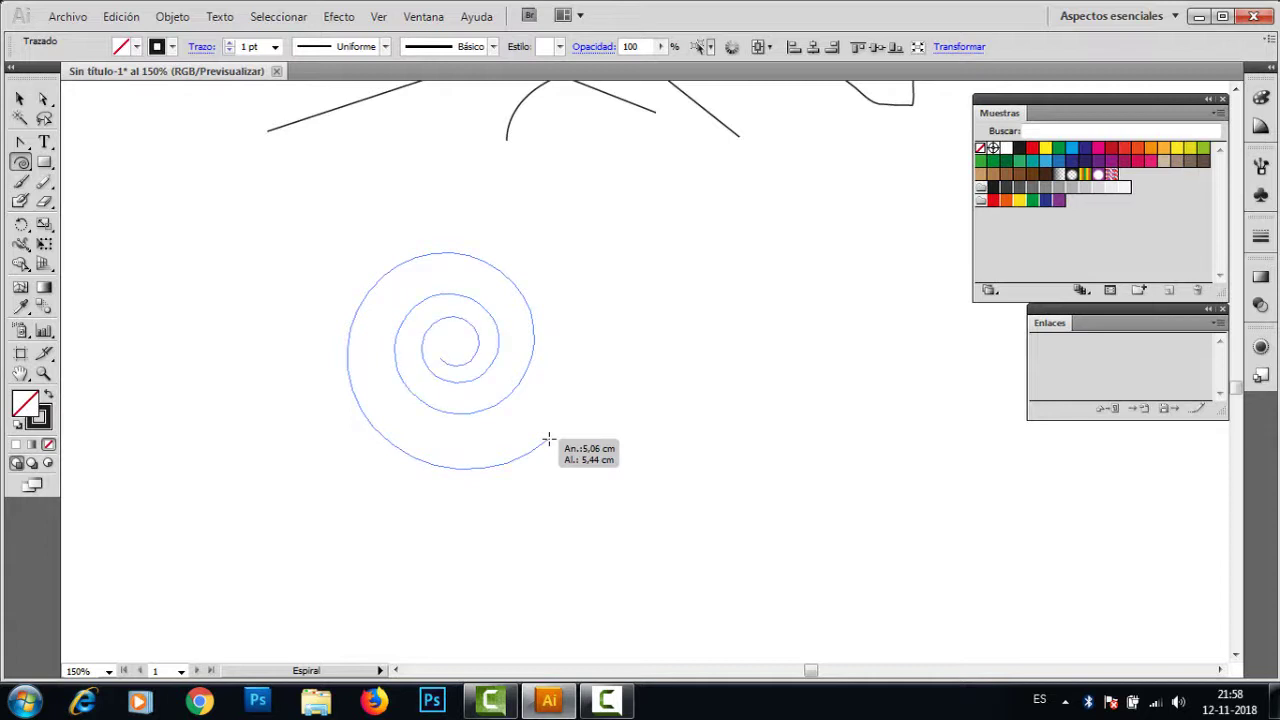
left_click_drag(548, 439, 577, 469)
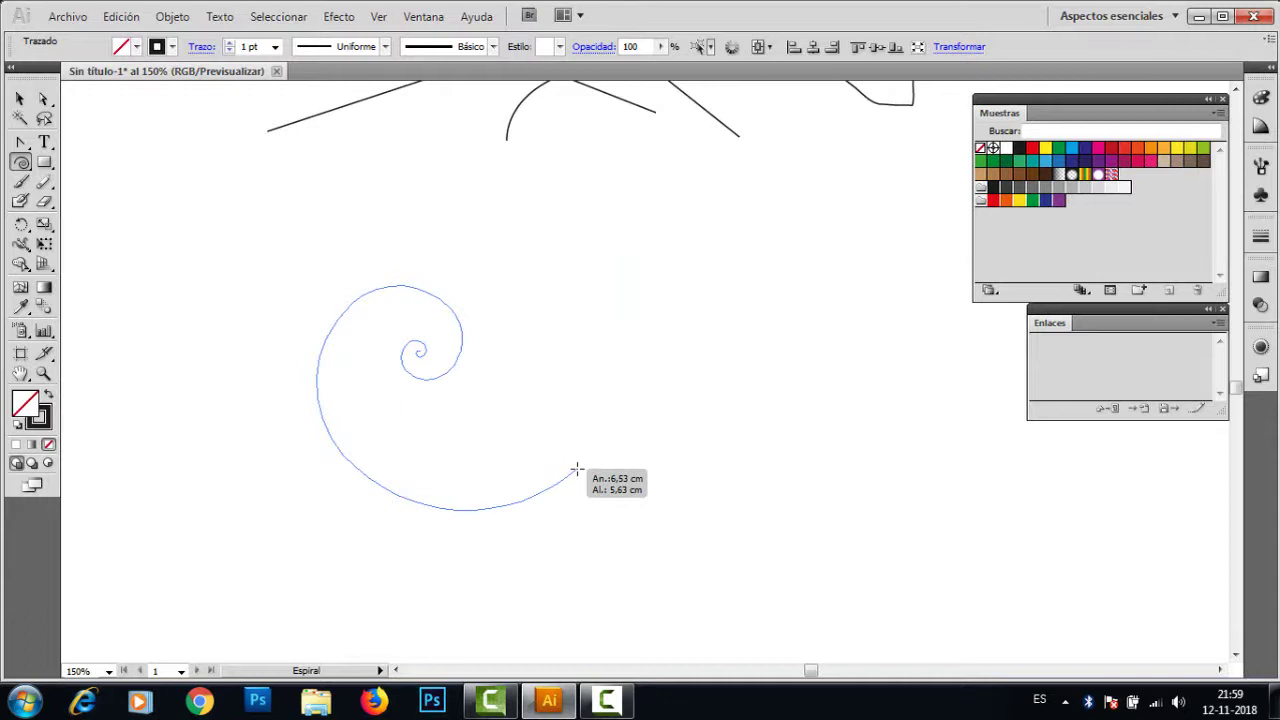
left_click_drag(577, 469, 574, 469)
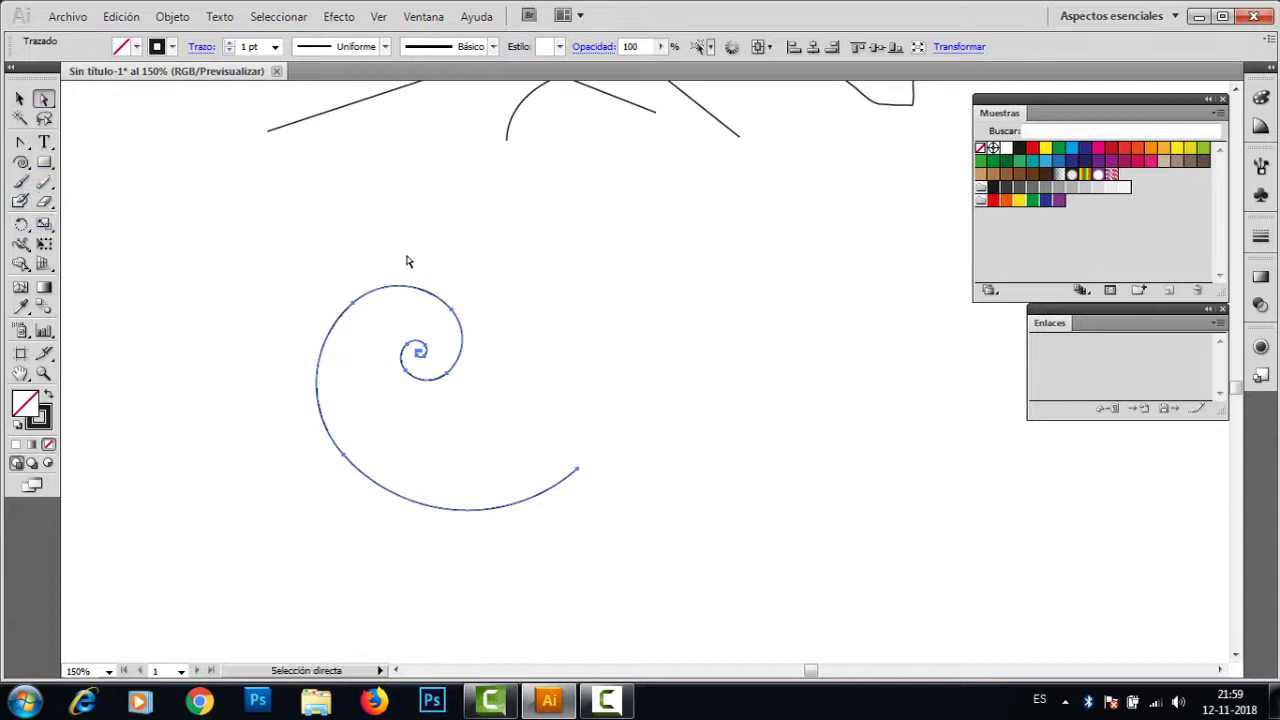
Step: Try pulling the spiral's upper-right anchor point and its outer endpoint away from the curve, undoing each move
left_click(453, 311)
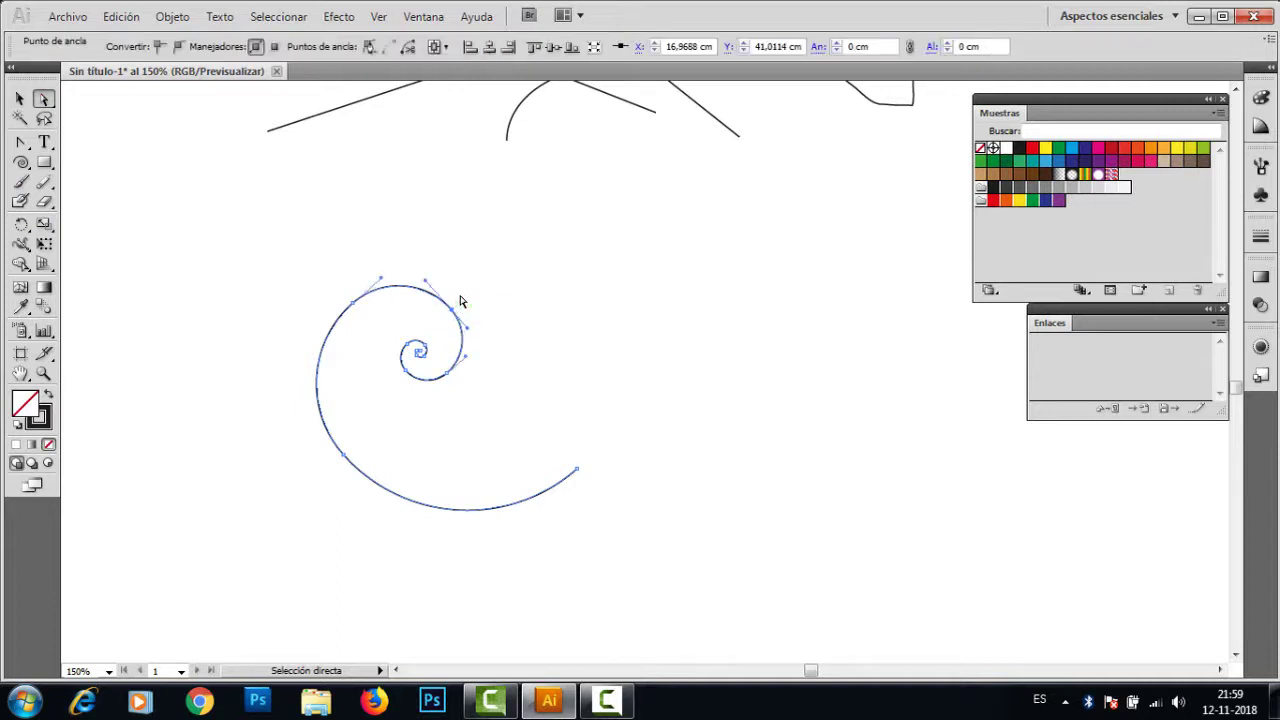
left_click_drag(453, 311, 559, 262)
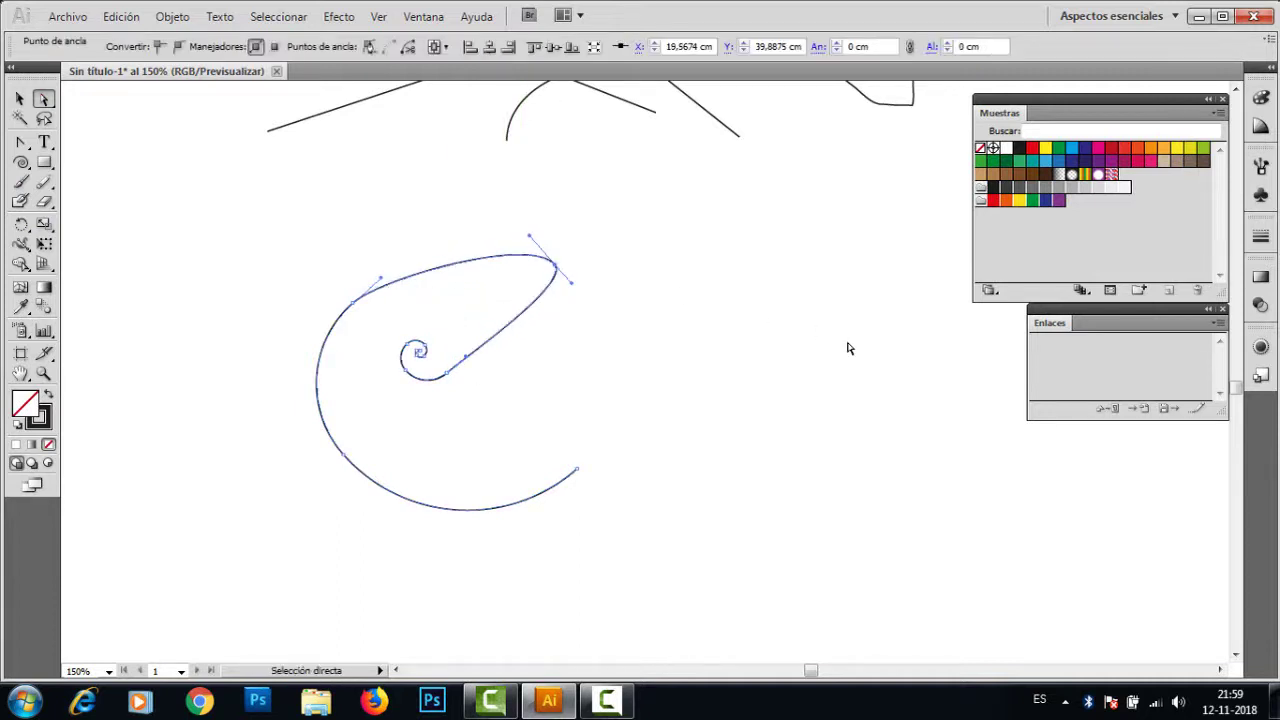
key("ctrl+z")
left_click_drag(577, 469, 892, 454)
key("ctrl+z")
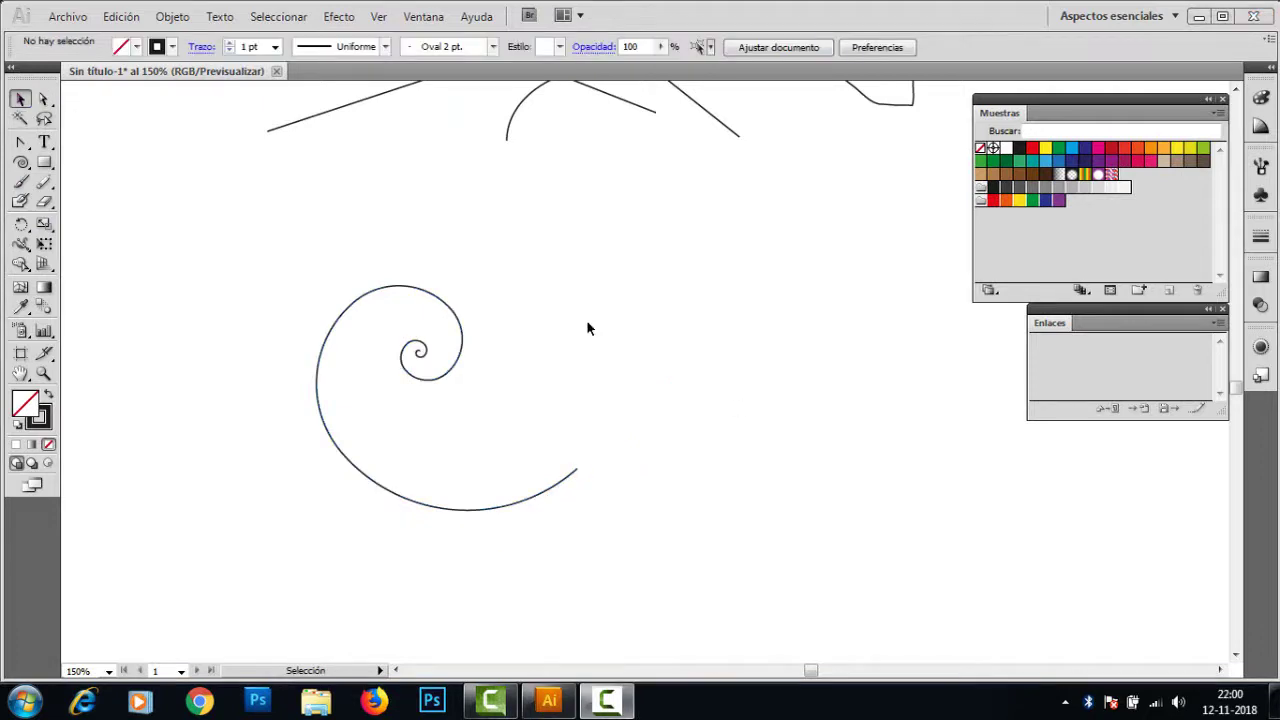
Step: Select the long S-shaped curve in the upper part of the drawing and set its stroke weight to 16 pt
key("space")
left_click_drag(587, 328, 579, 621)
mouse_move(611, 347)
left_mouse_down()
mouse_move(599, 658)
mouse_move(586, 640)
mouse_move(576, 654)
left_mouse_up()
left_click_drag(600, 378, 496, 632)
left_click_drag(517, 437, 586, 455)
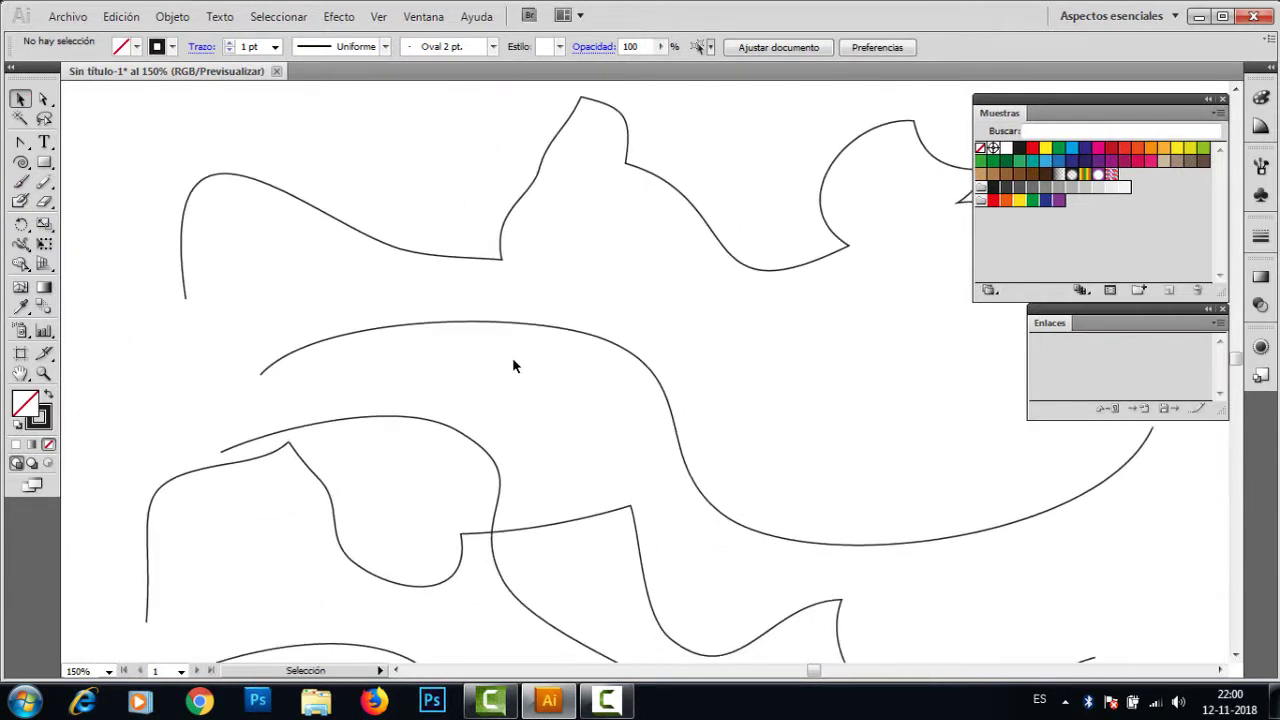
left_click(472, 326)
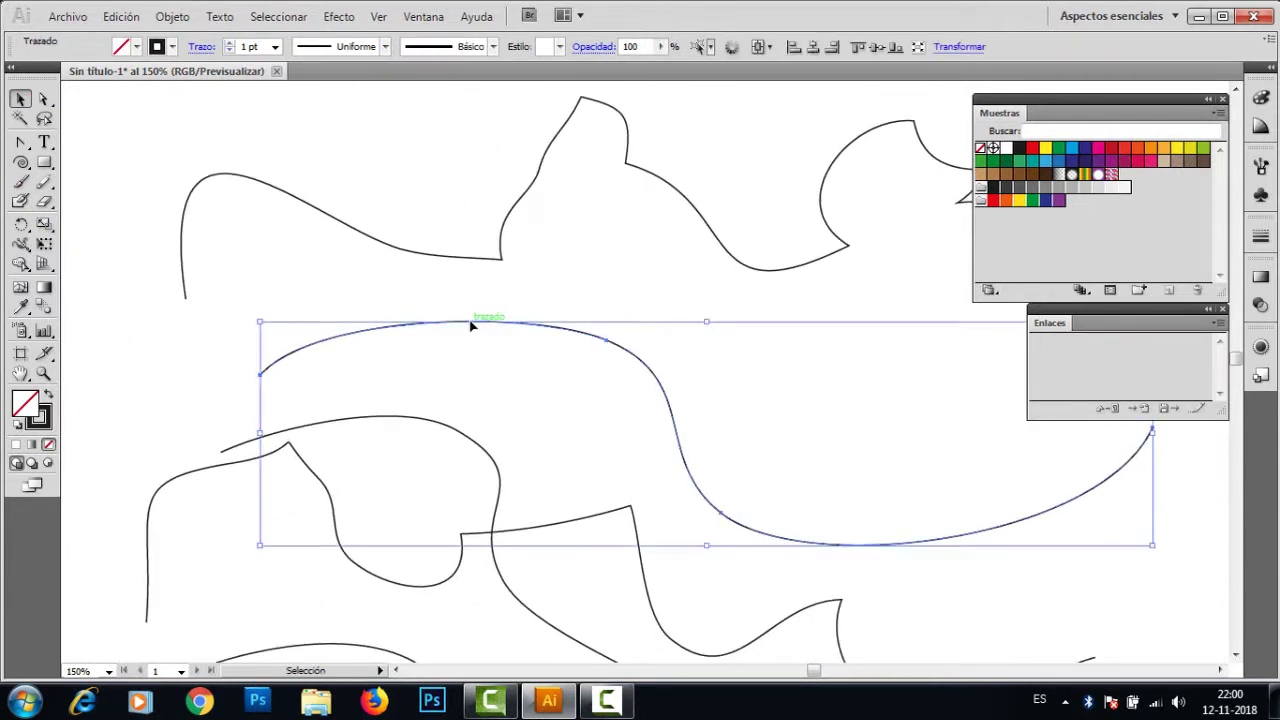
left_click(496, 387)
left_click(397, 330)
left_click(274, 47)
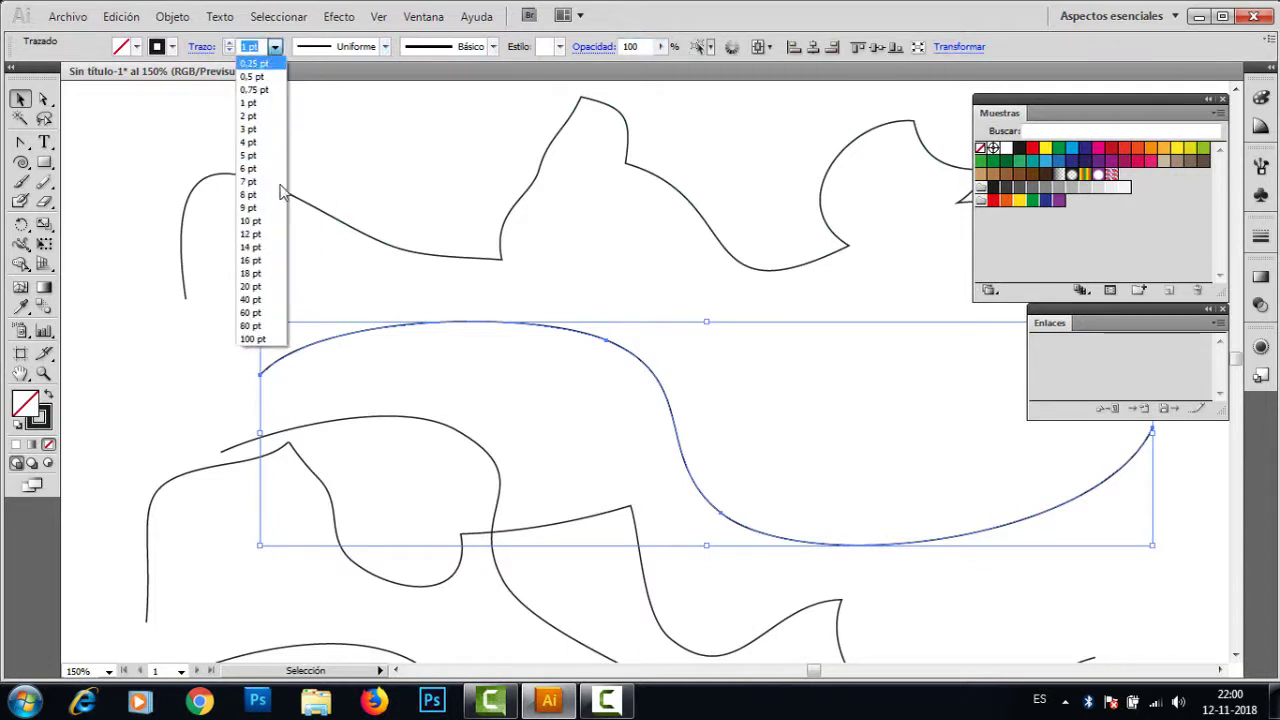
left_click(266, 262)
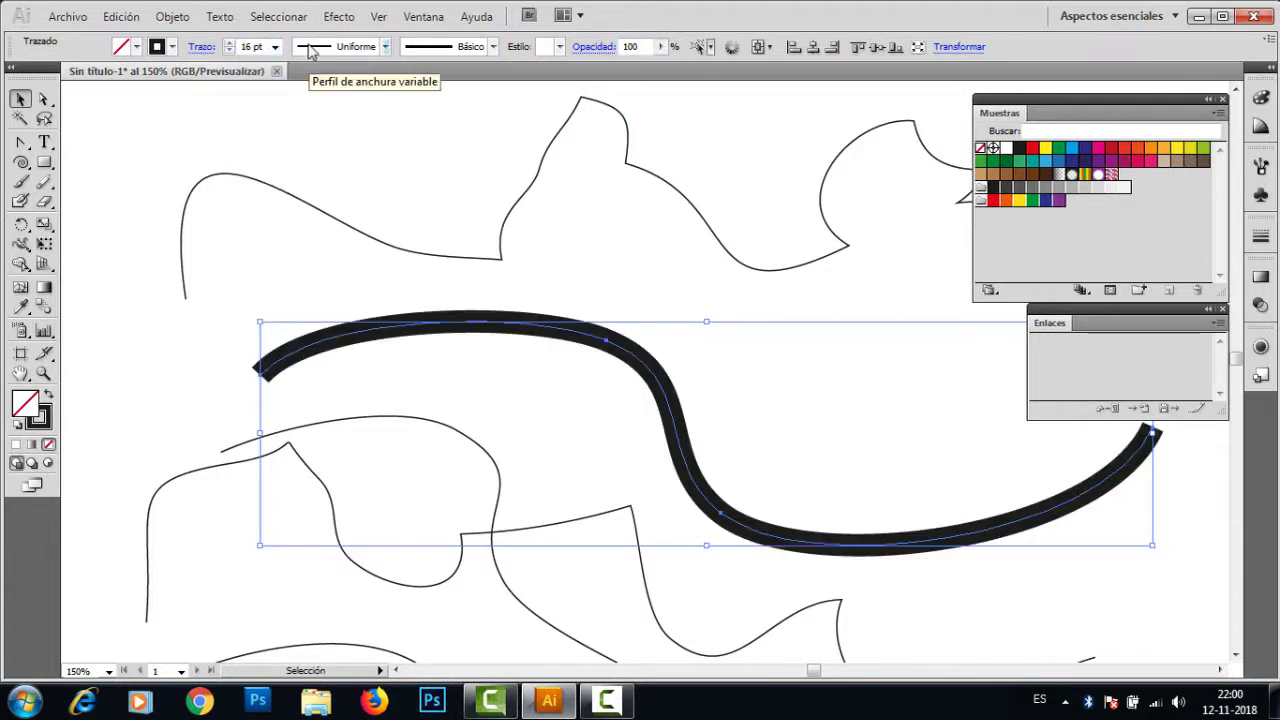
Step: Try stroke weights of 100 pt, 3 pt and 4 pt on the S-shaped curve and settle on 18 pt
left_click(276, 47)
left_click(268, 343)
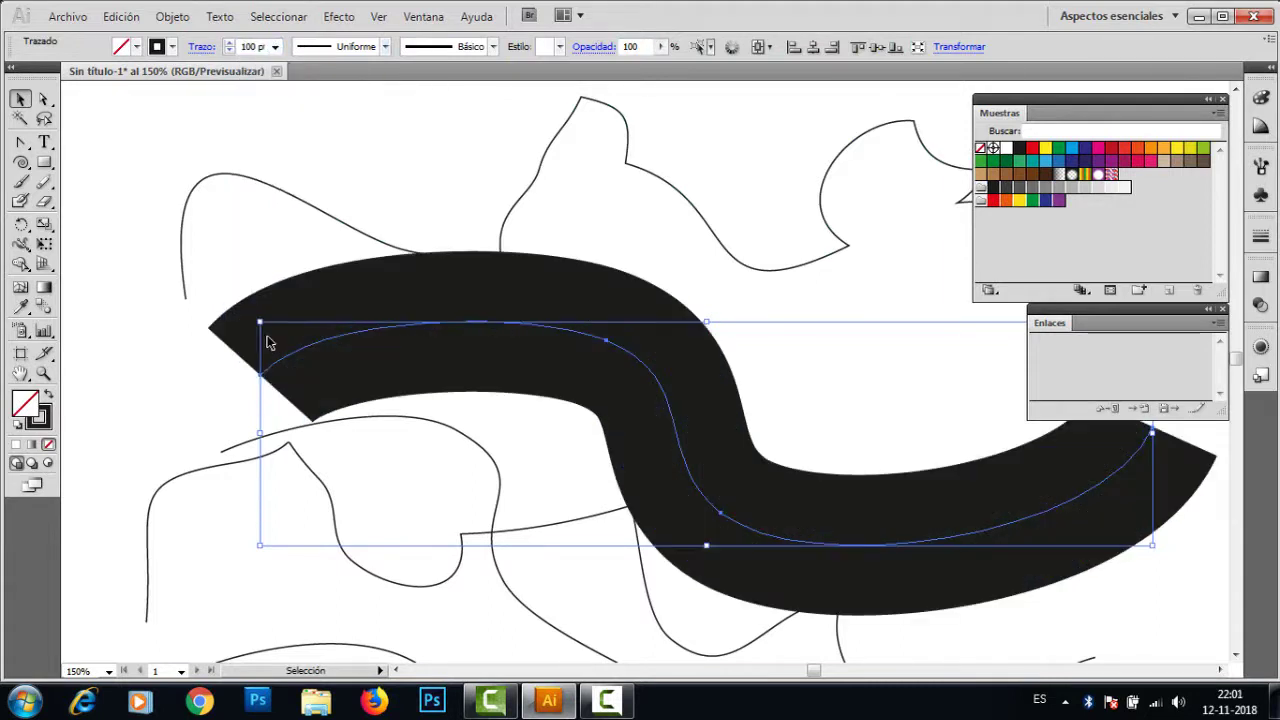
left_click(275, 47)
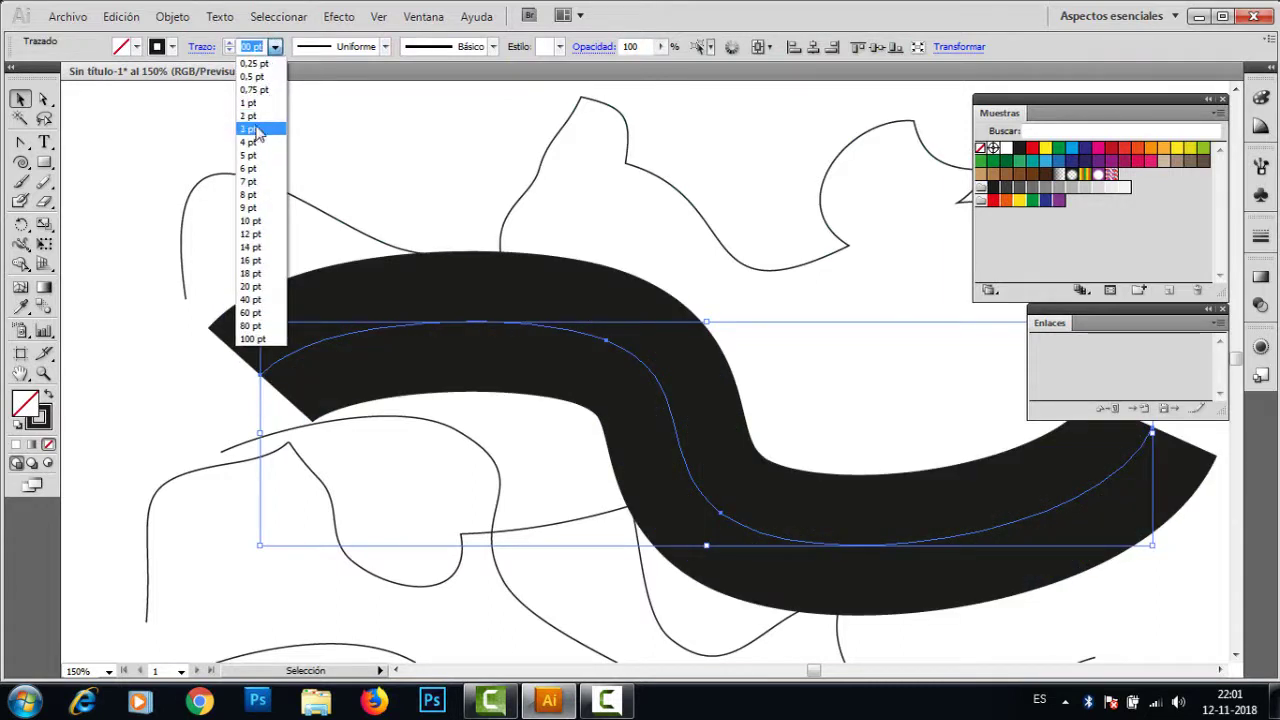
left_click(258, 133)
left_click(275, 47)
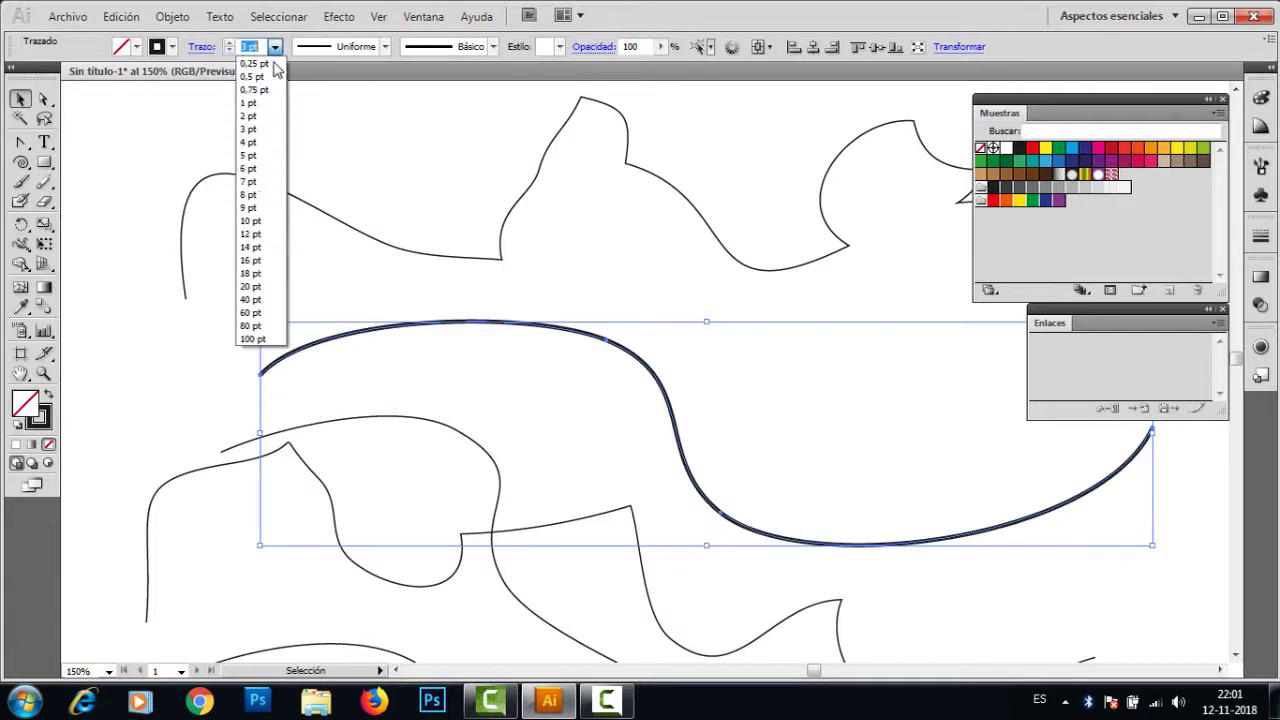
left_click(267, 152)
left_click(275, 47)
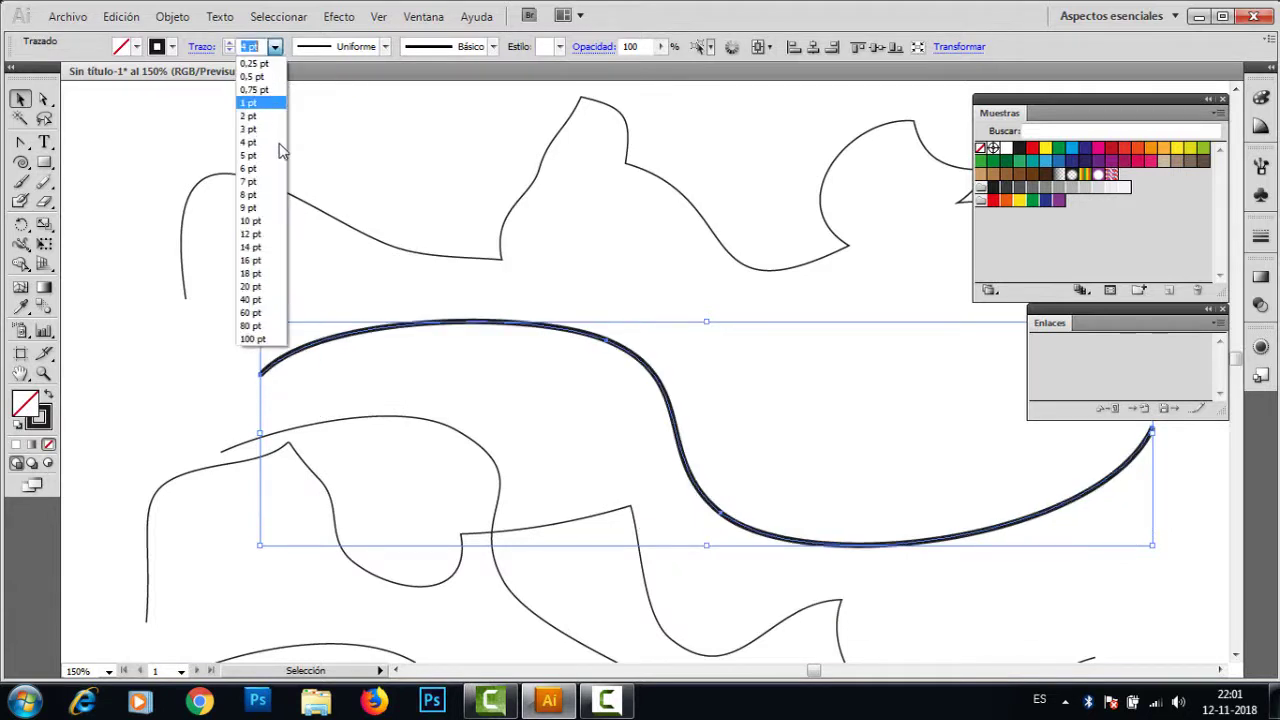
left_click(257, 274)
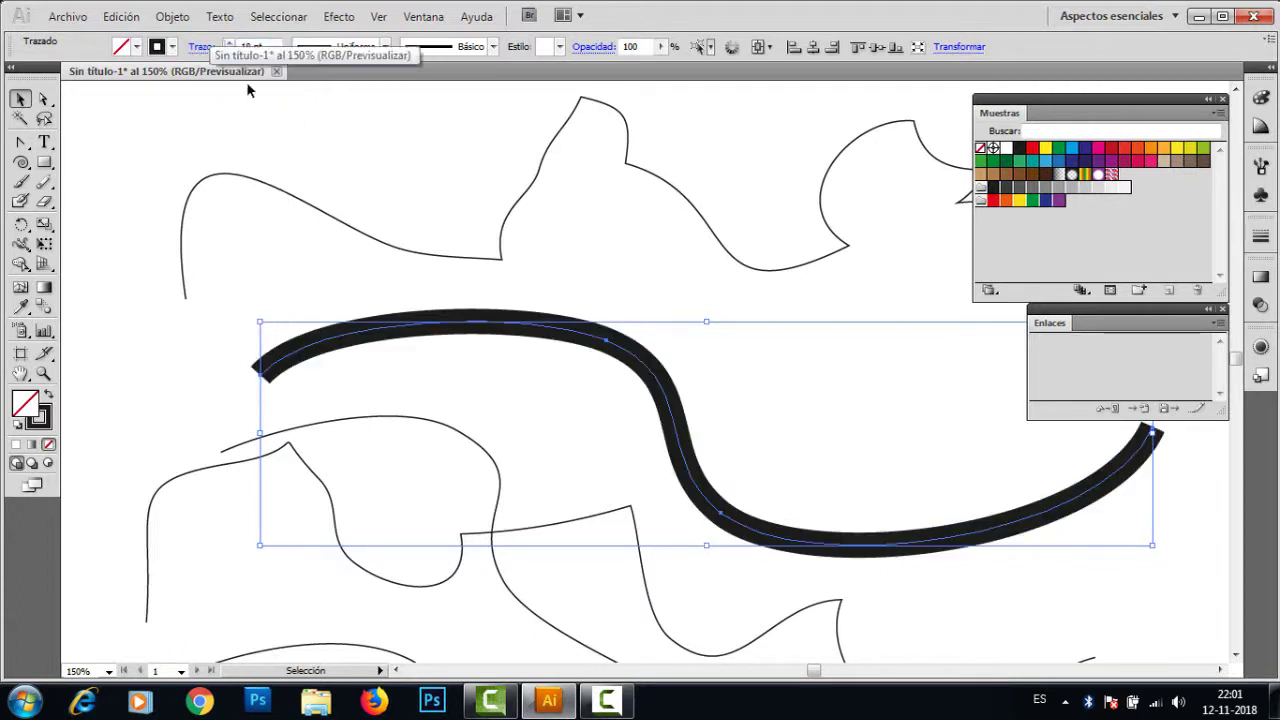
Step: Try the round and projecting caps on the S-shaped curve's ends, and restore the butt cap
left_click(204, 50)
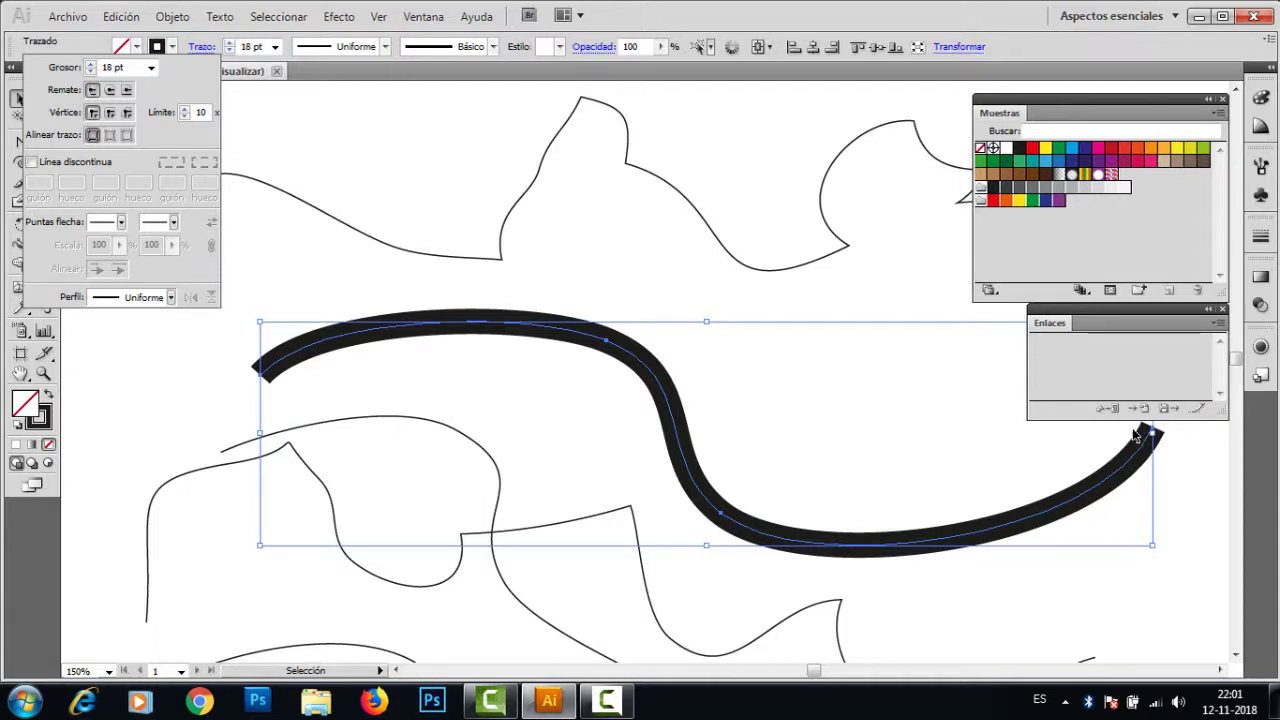
left_click(110, 90)
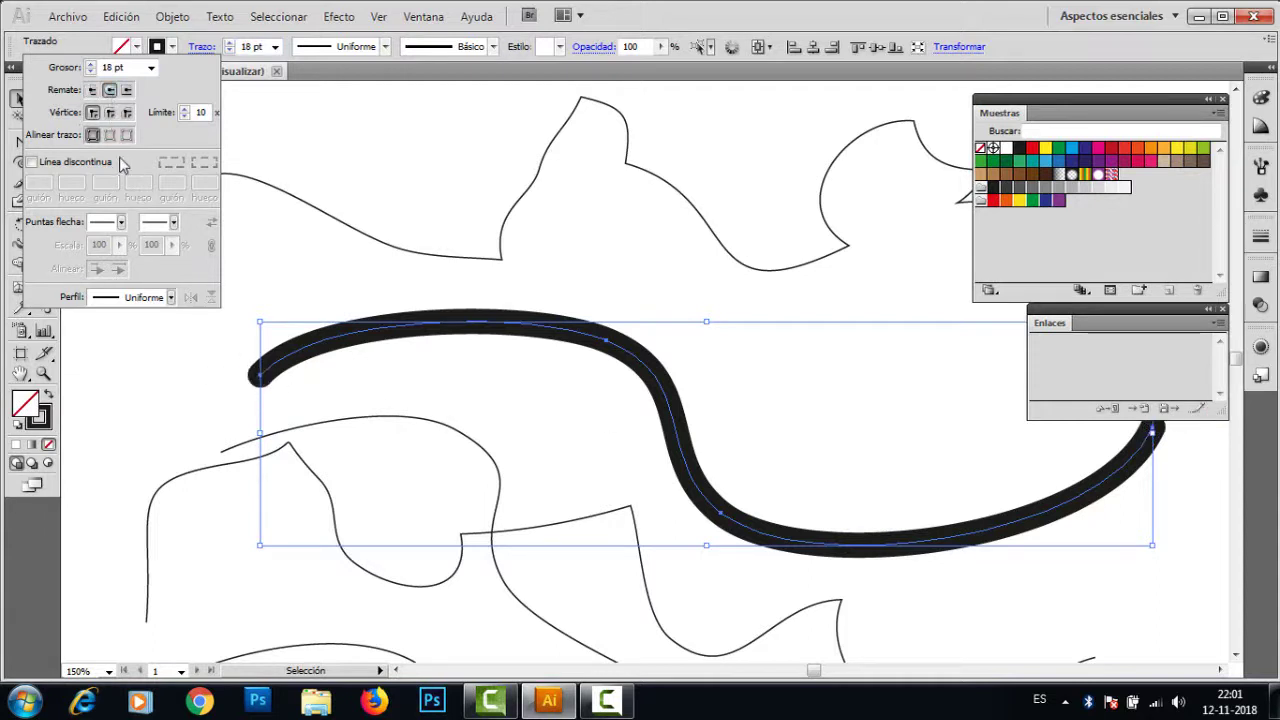
left_click(126, 90)
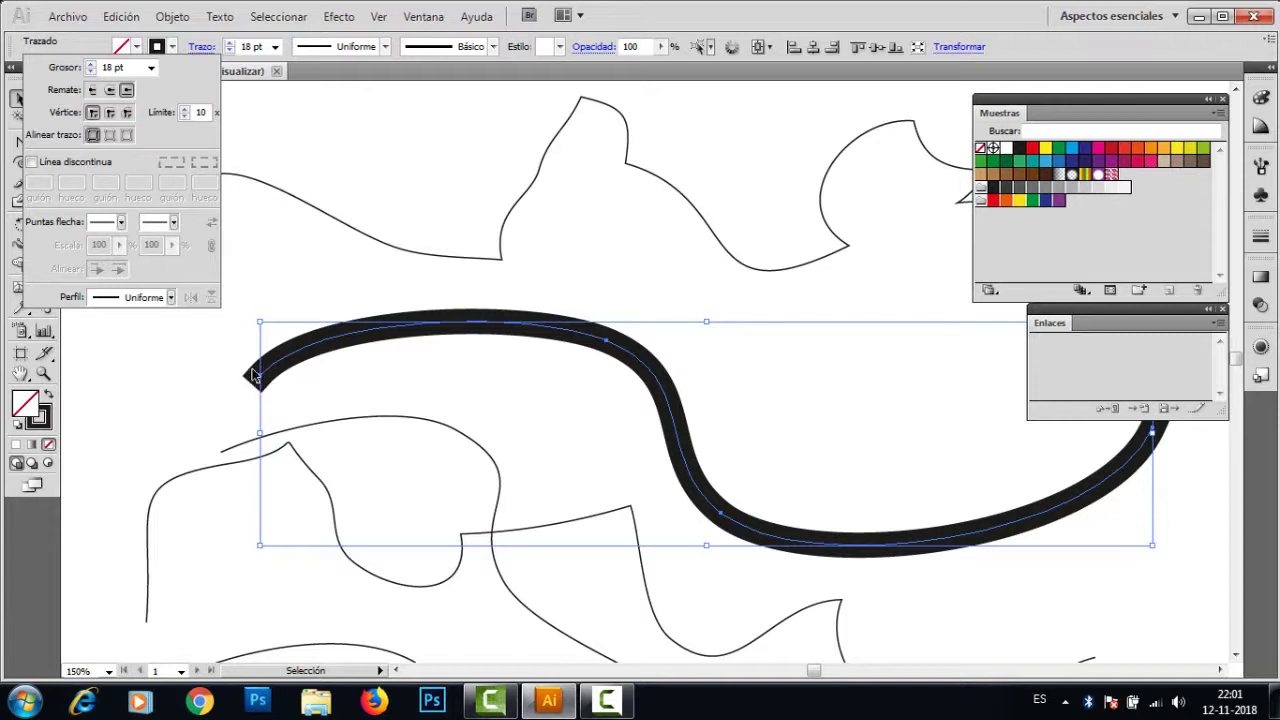
left_click(91, 90)
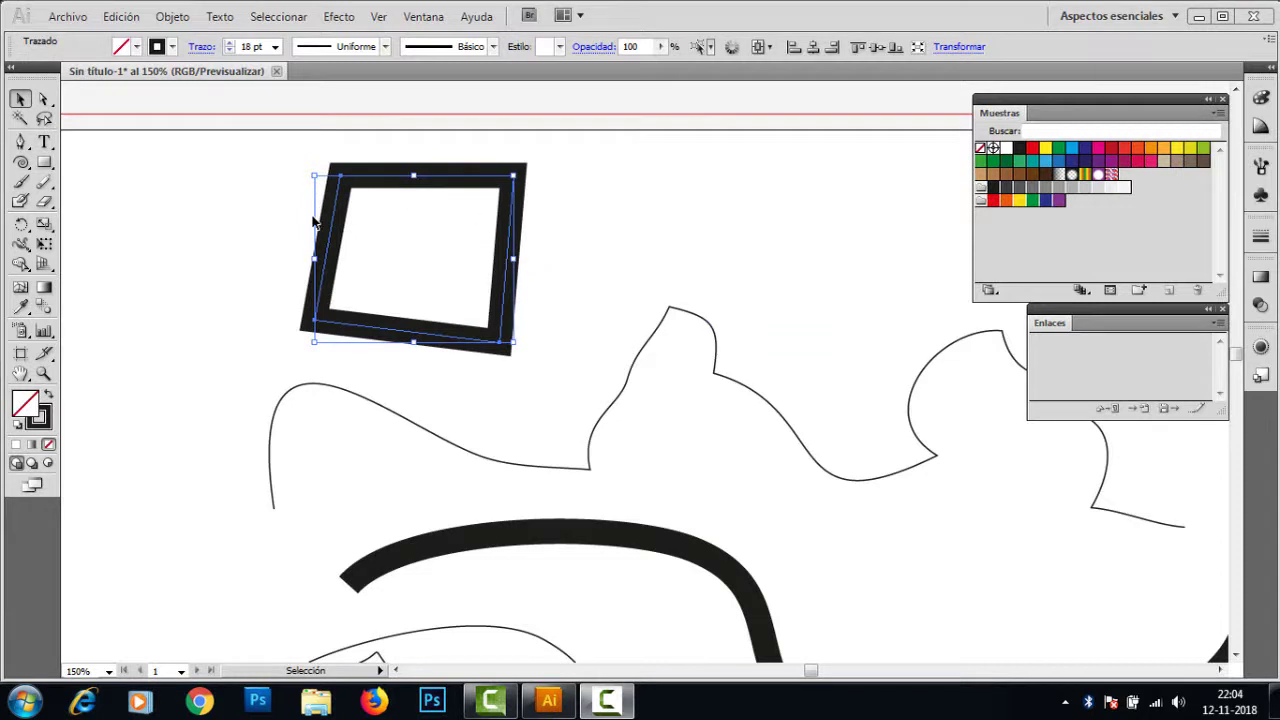
Step: Try round joins and inside alignment on the four-sided shape's stroke, and set it to bevel joins aligned outside
left_click(201, 46)
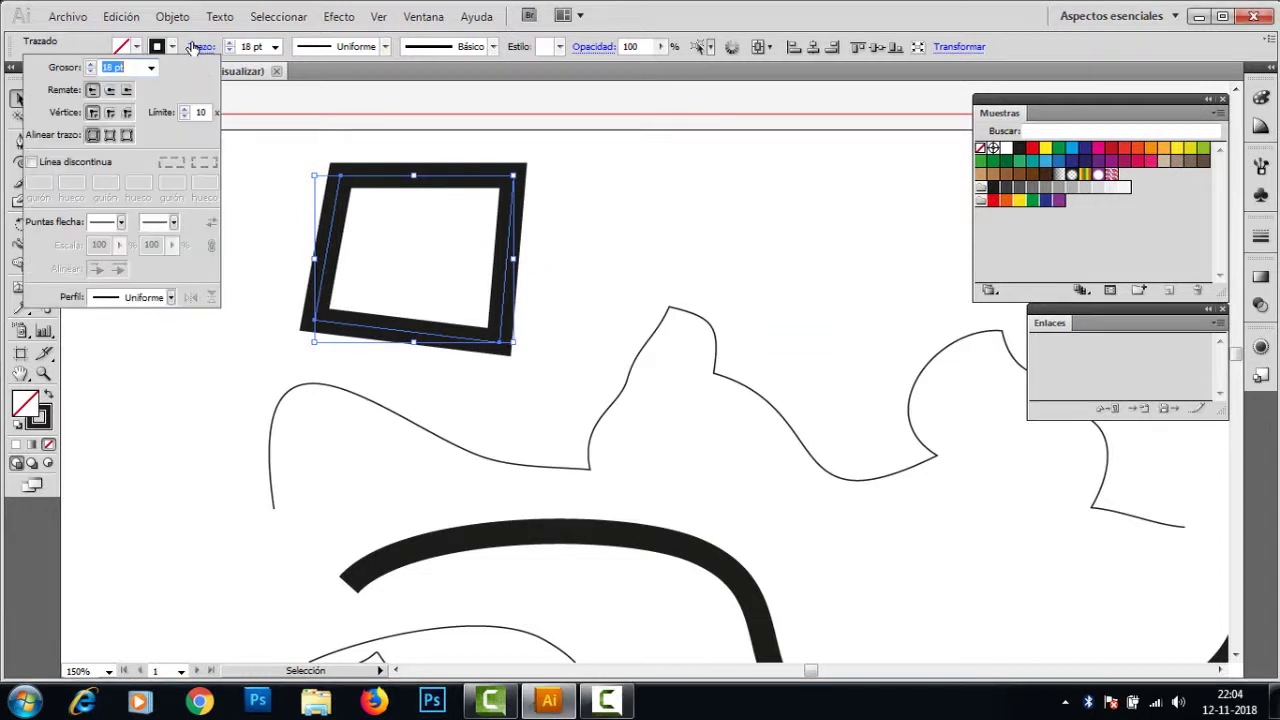
left_click(110, 112)
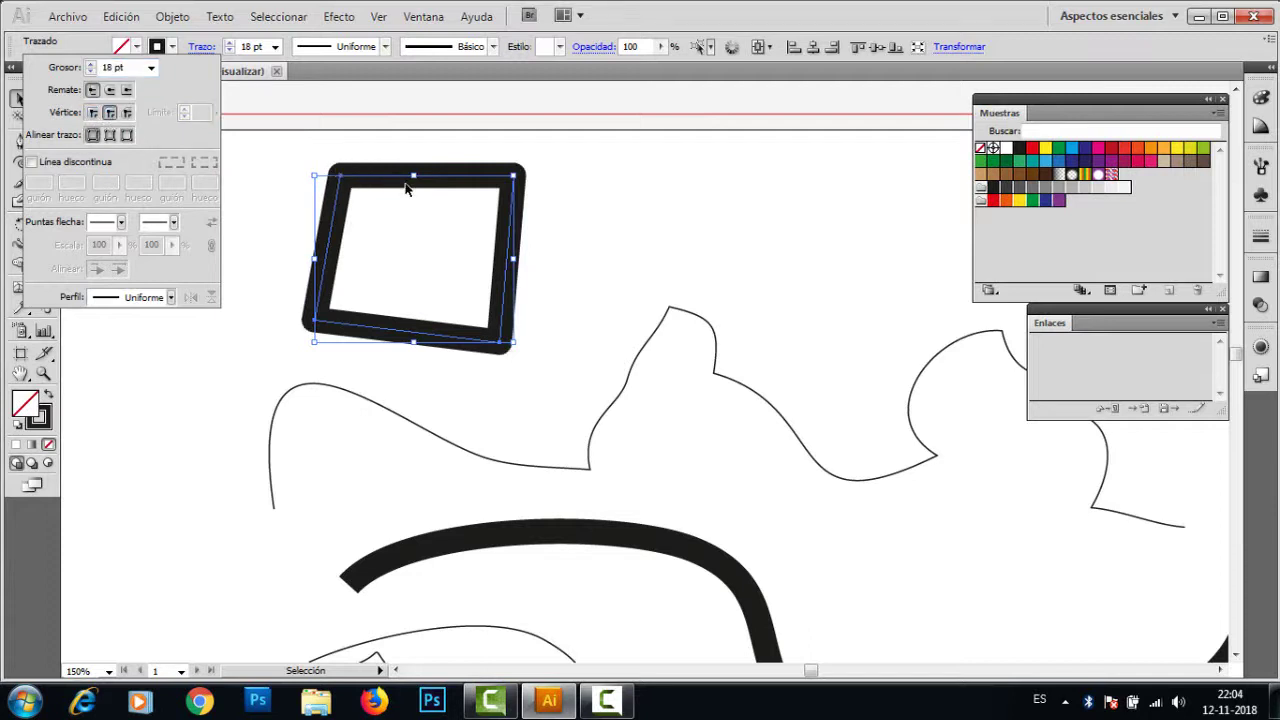
left_click(125, 113)
left_click(110, 135)
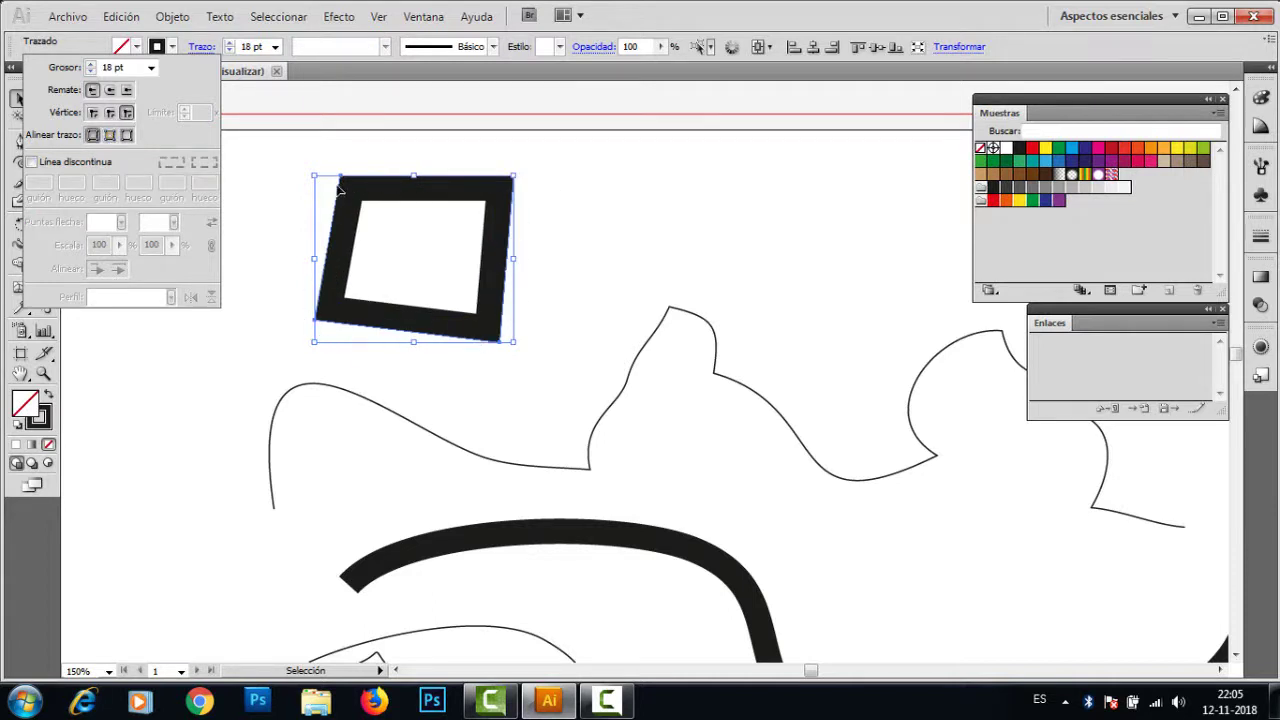
left_click(122, 137)
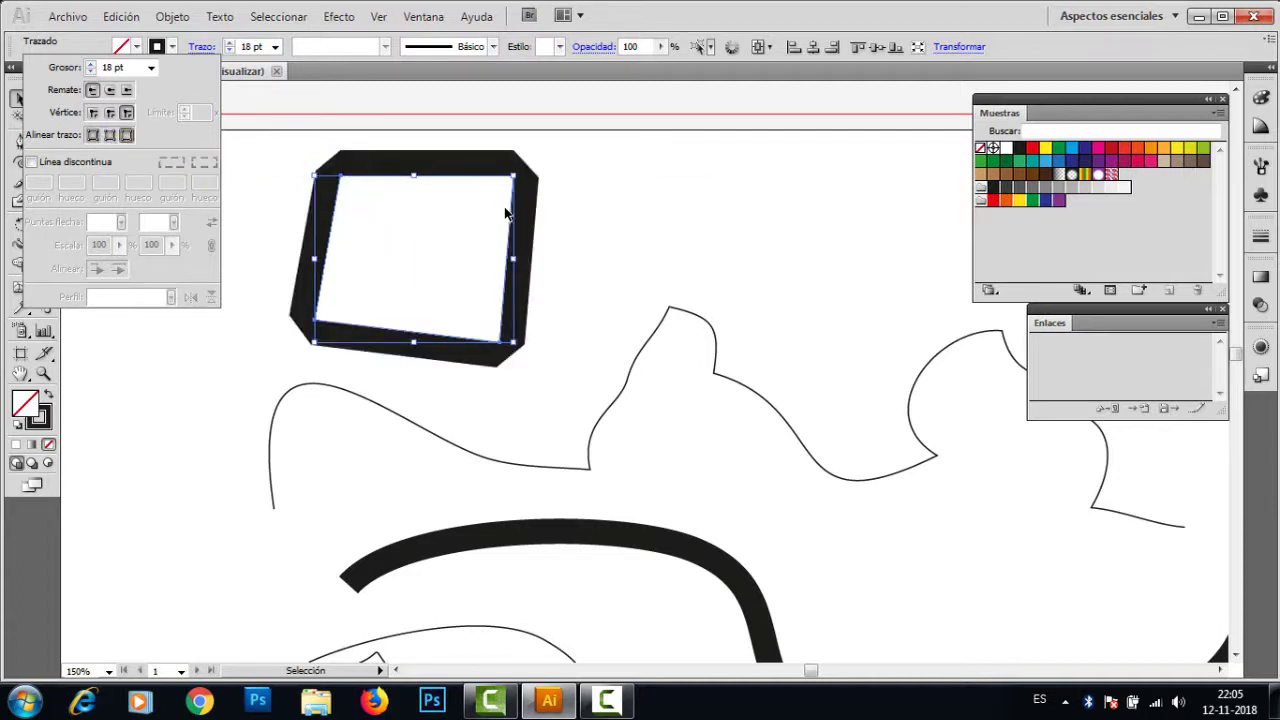
Step: Make the four-sided shape's outline a dashed line with 18 pt dashes and 18 pt gaps
left_click(31, 162)
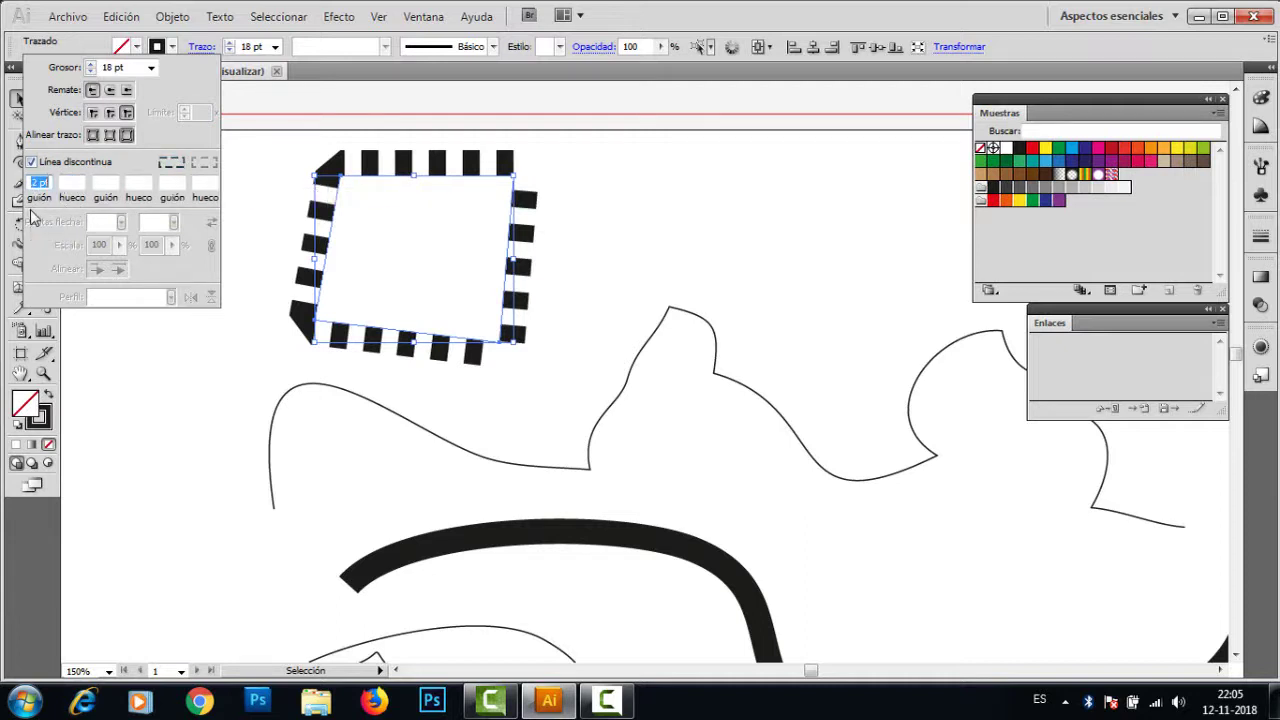
left_click(50, 183)
type("18")
left_click(81, 183)
left_click(624, 390)
left_click_drag(29, 184, 212, 184)
left_click(68, 184)
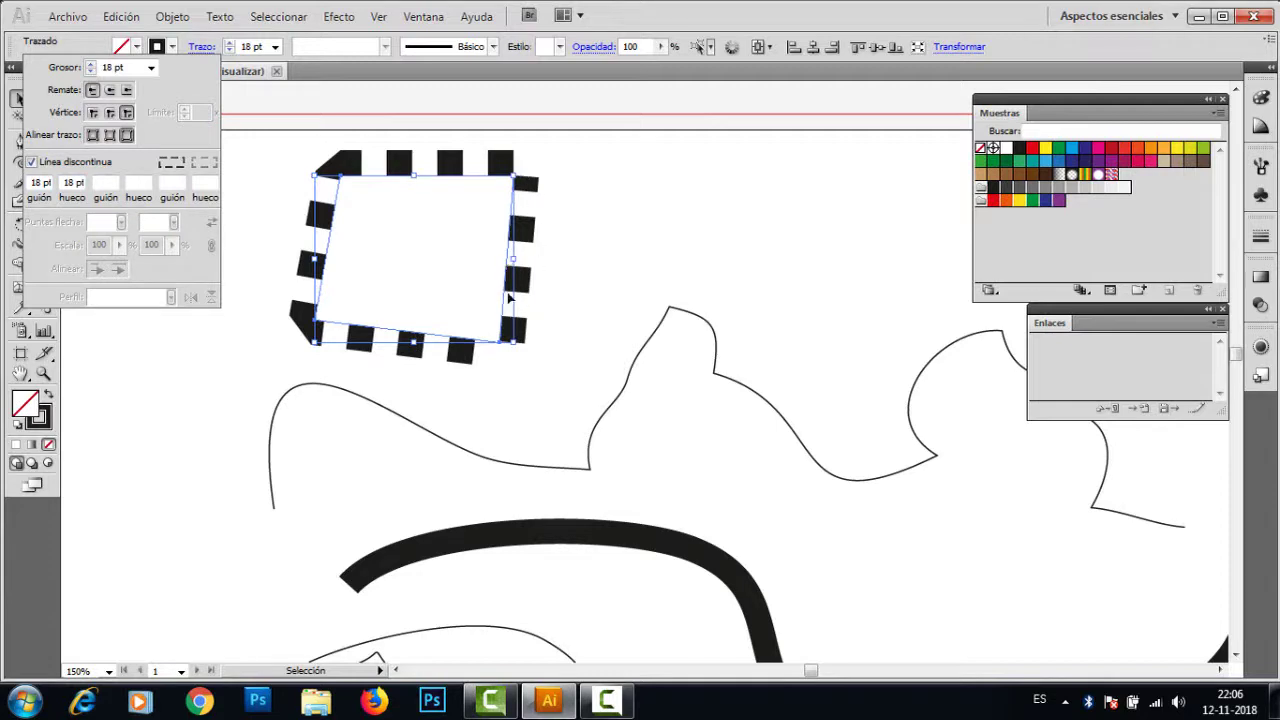
Step: Select the thick S-shaped curve and turn its stroke into a dashed line with 26 pt dashes
key("space")
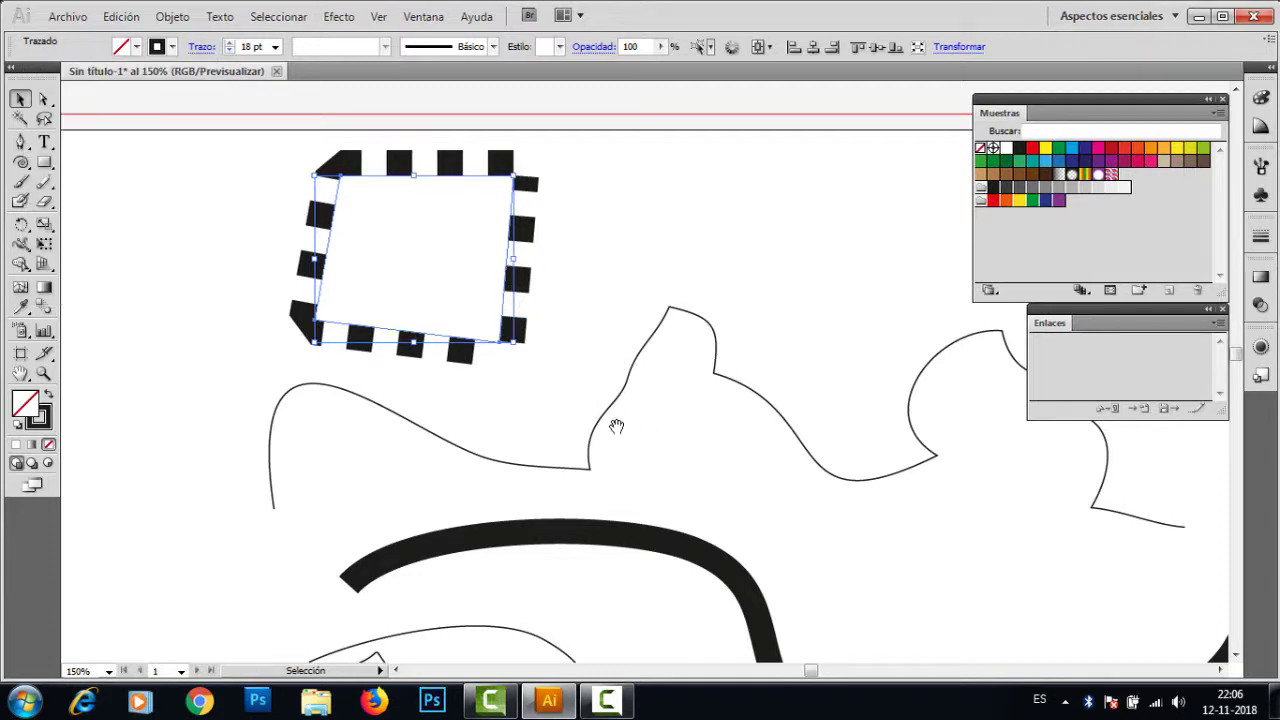
mouse_move(640, 408)
left_mouse_down()
mouse_move(631, 260)
mouse_move(524, 160)
left_mouse_up()
left_click(520, 290)
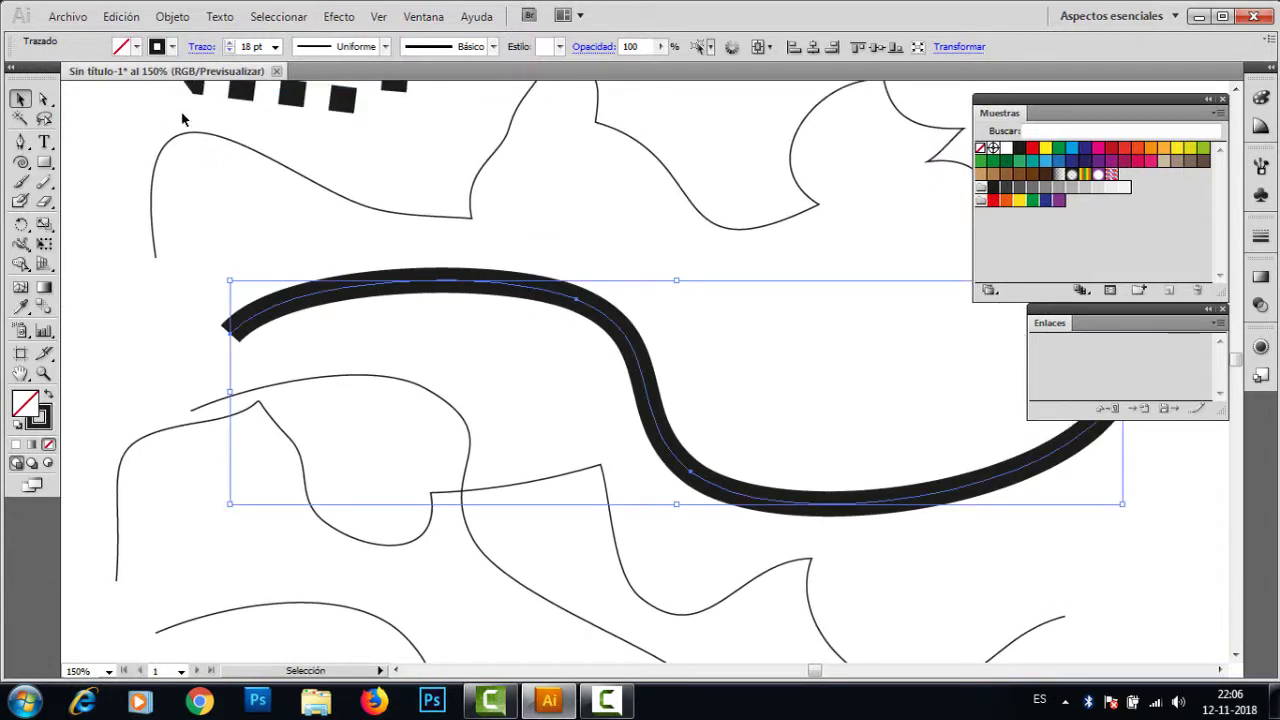
left_click(201, 46)
left_click(33, 163)
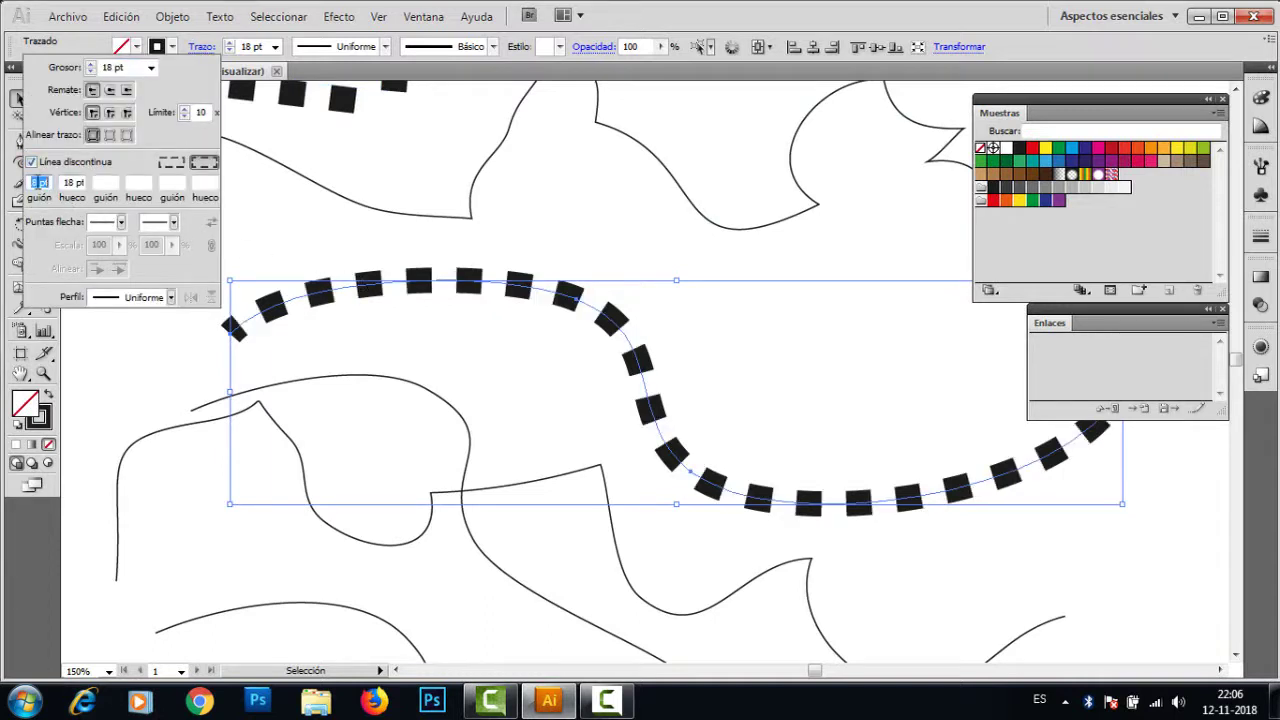
left_click(48, 181)
type("26")
key("Return")
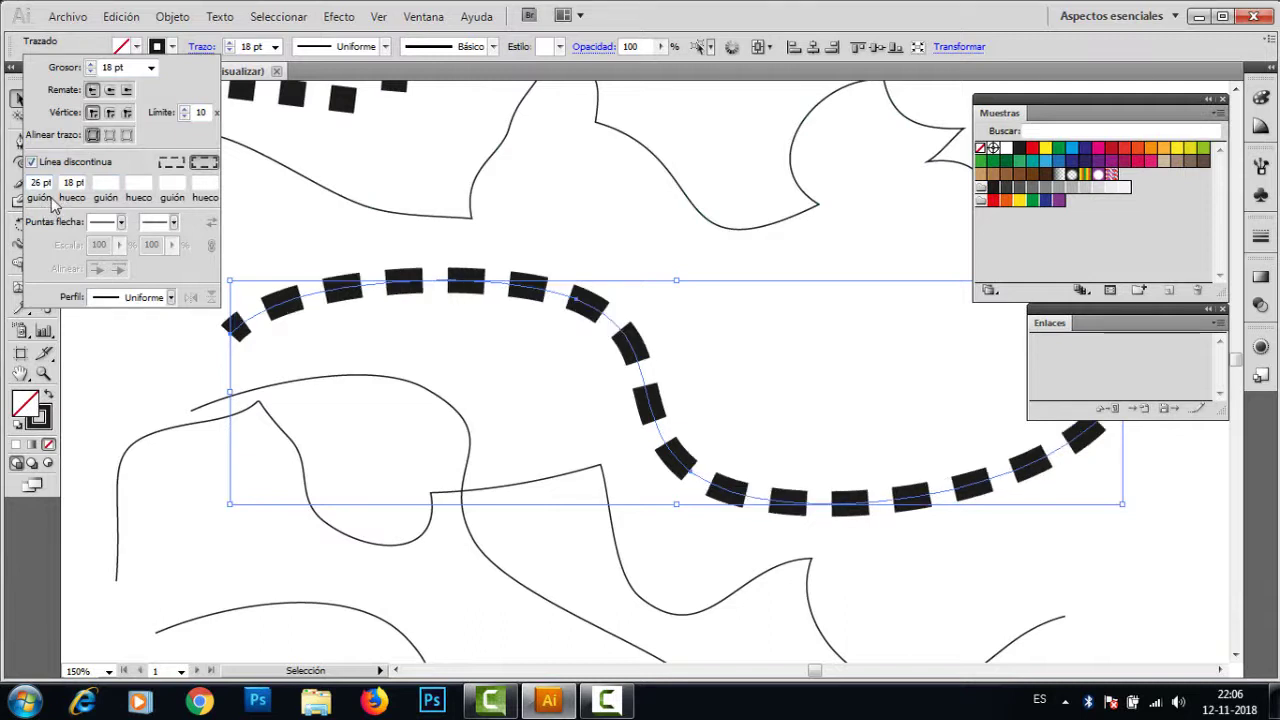
Step: Set the gap between the S-shaped curve's dashes to 10 pt
left_click(74, 182)
type("10")
key("Return")
left_click(651, 392)
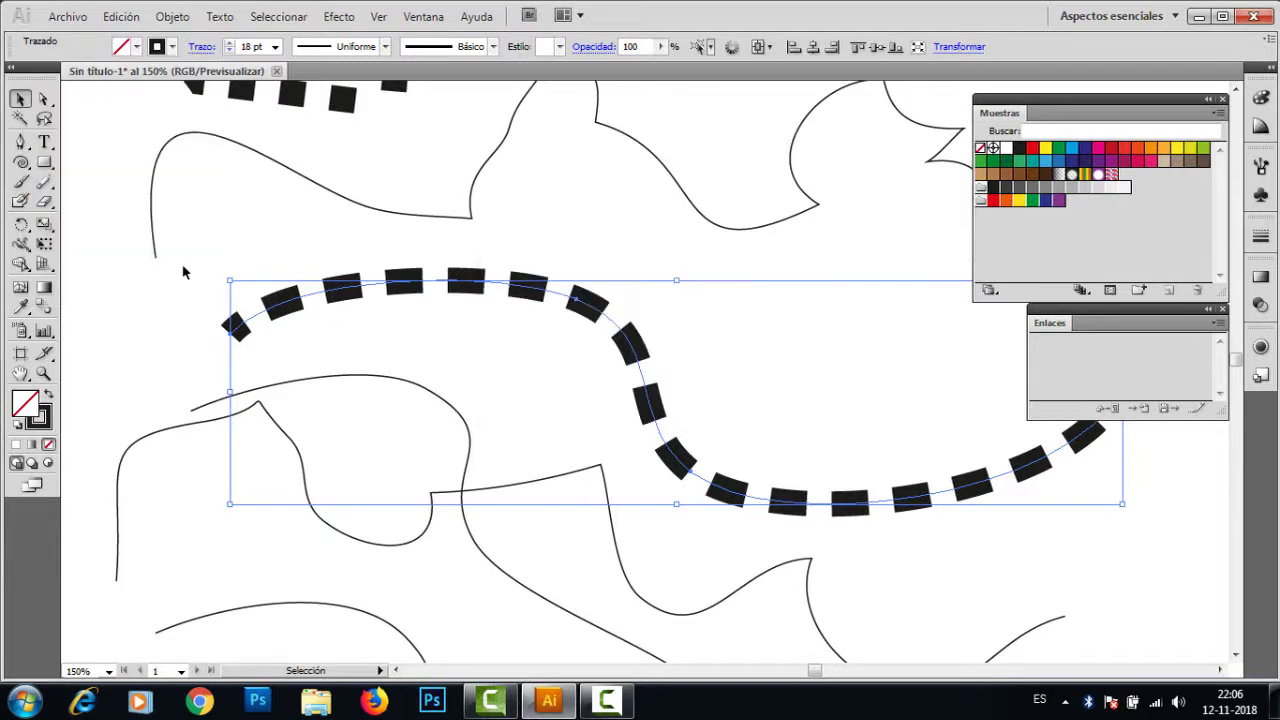
left_click(200, 47)
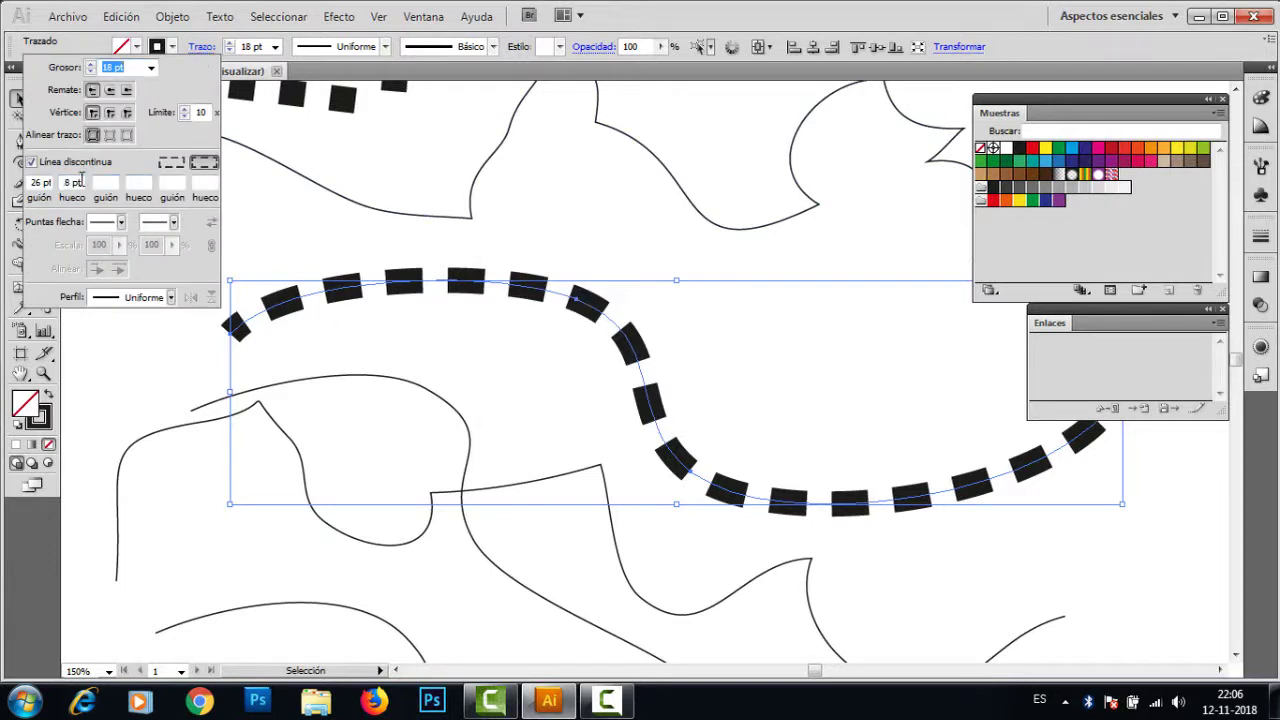
left_click(79, 181)
type("10")
key("Return")
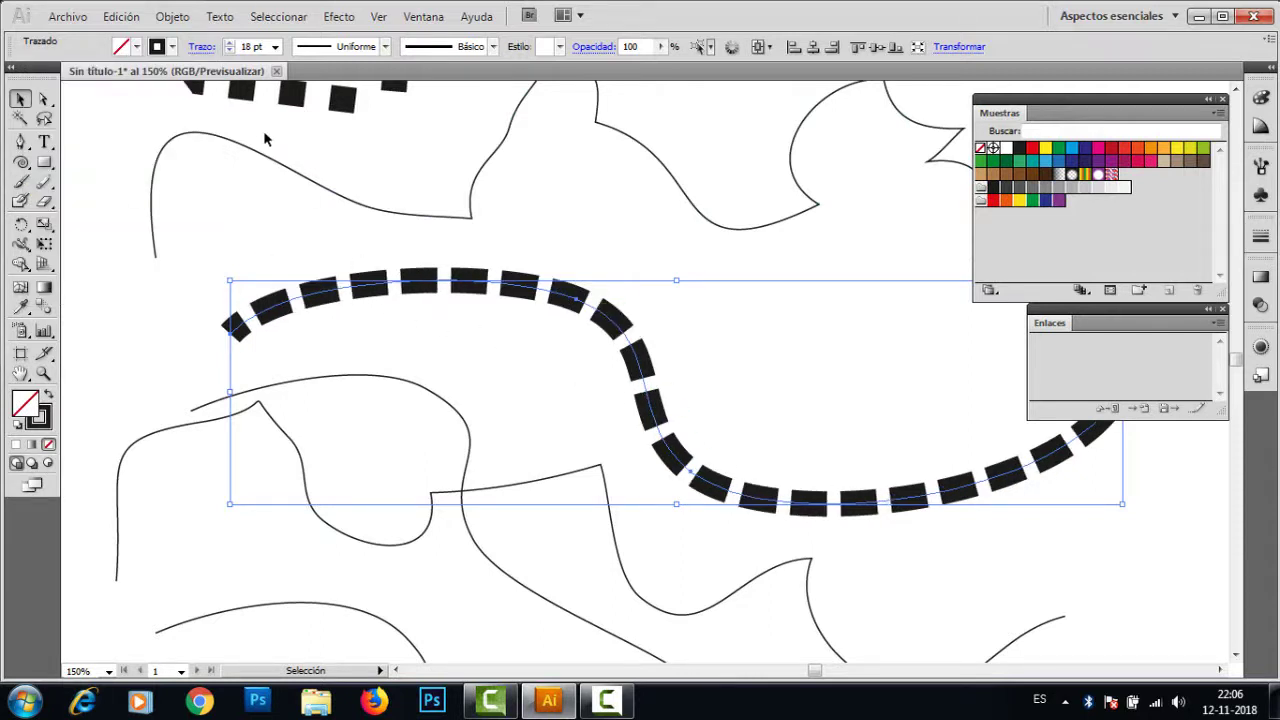
Step: Add a second dash of 9 pt and a second gap of 10 pt to the S-shaped curve's dash pattern
left_click(202, 48)
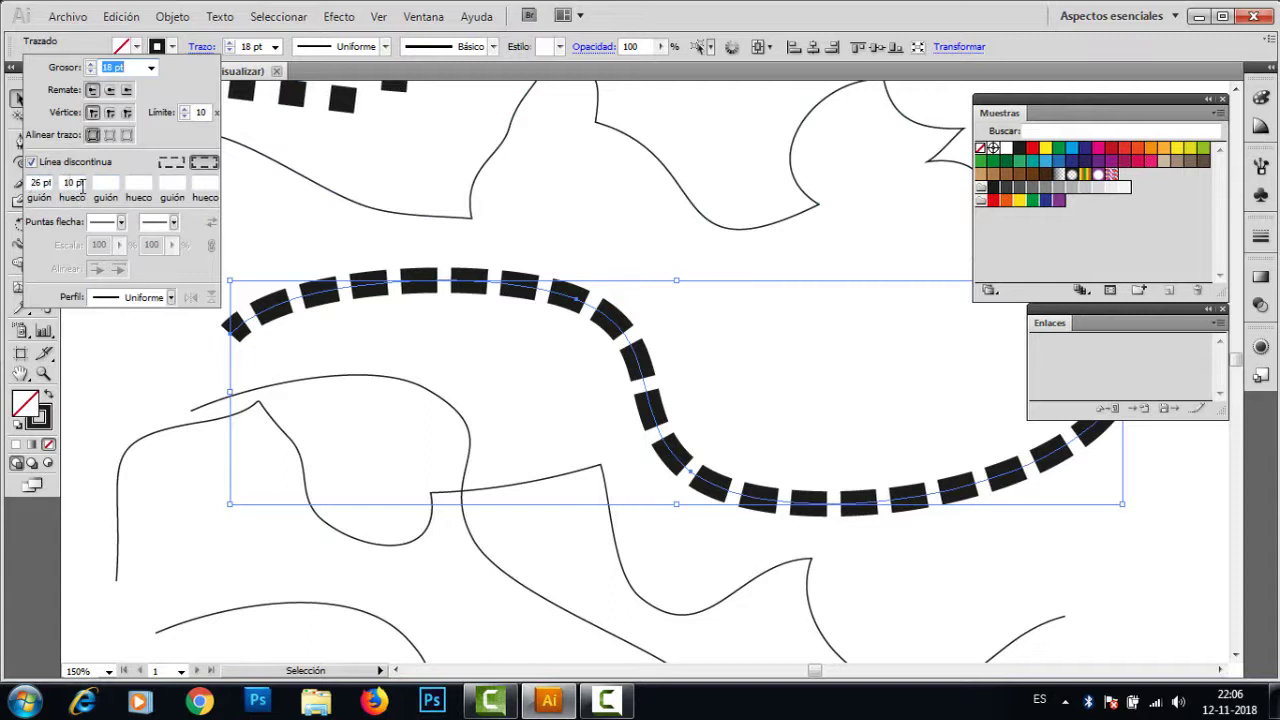
left_click_drag(83, 186, 44, 182)
left_click(107, 181)
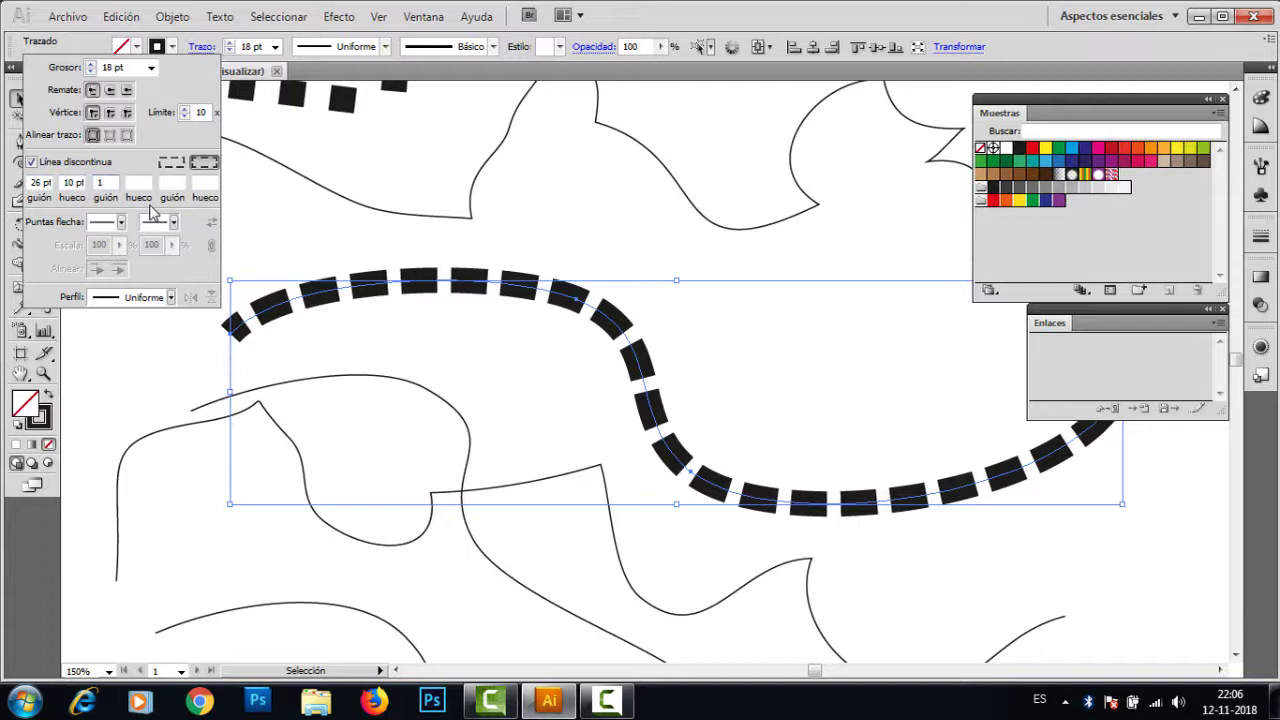
type("9")
left_click(138, 185)
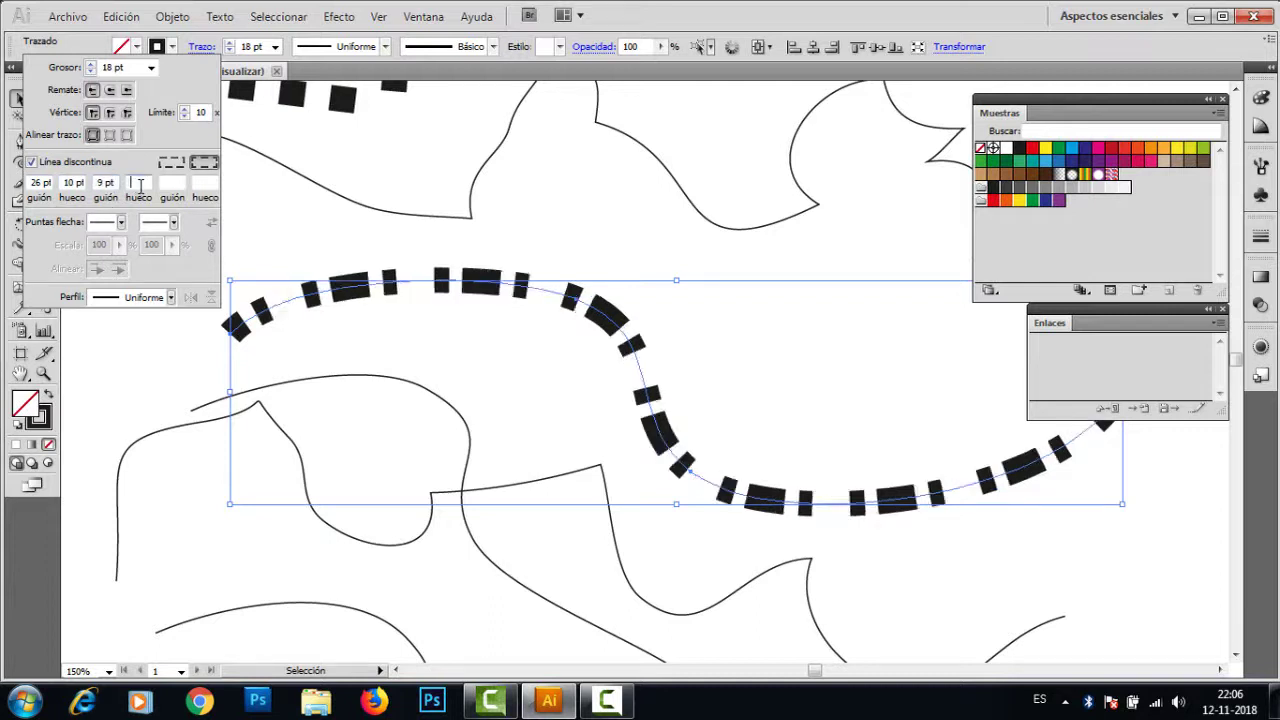
type("10")
left_click(174, 185)
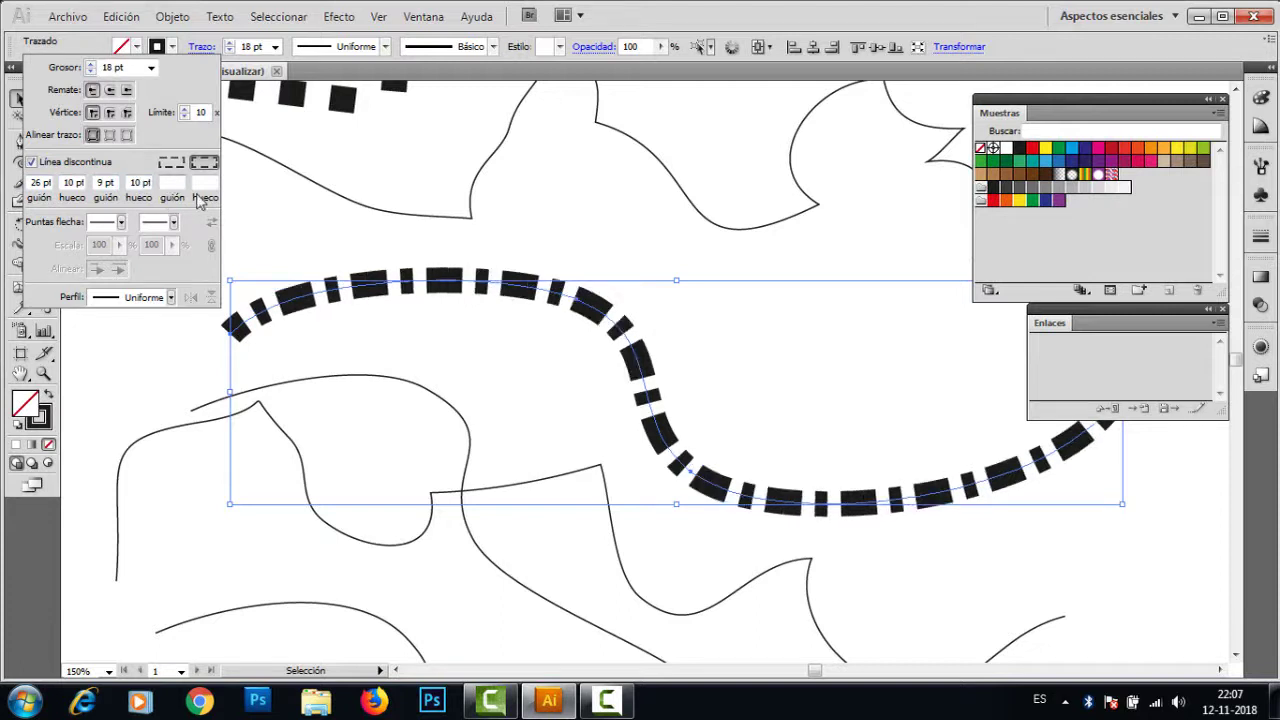
left_click(696, 271)
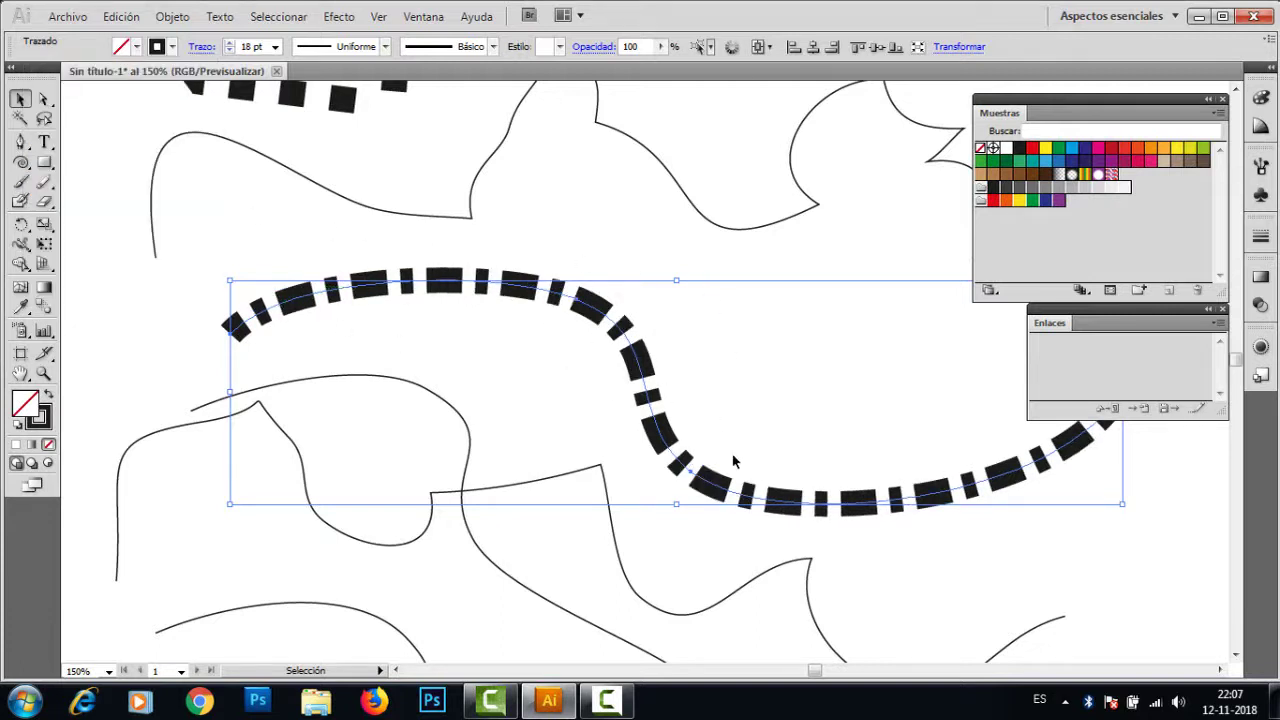
left_click(201, 46)
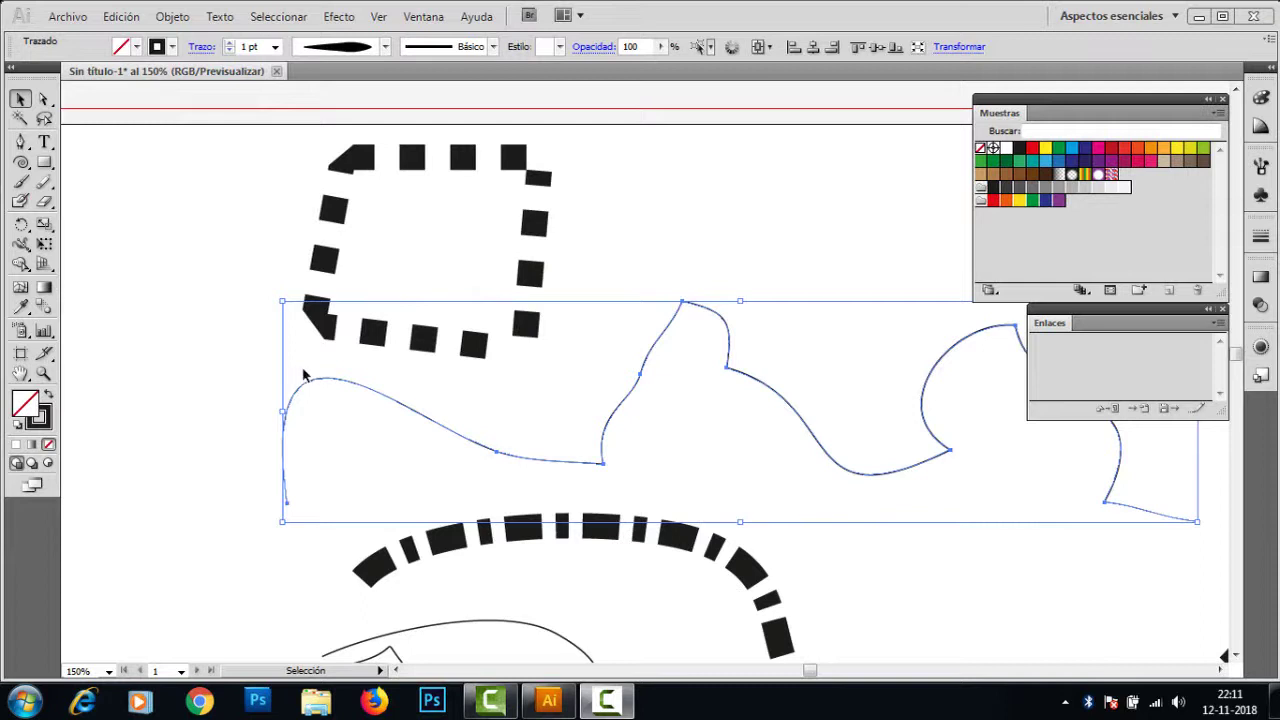
Step: Apply the variable width profile with two bulges to the wavy path below the dashed shape and set its stroke to 16 pt
left_click(384, 47)
left_click(335, 80)
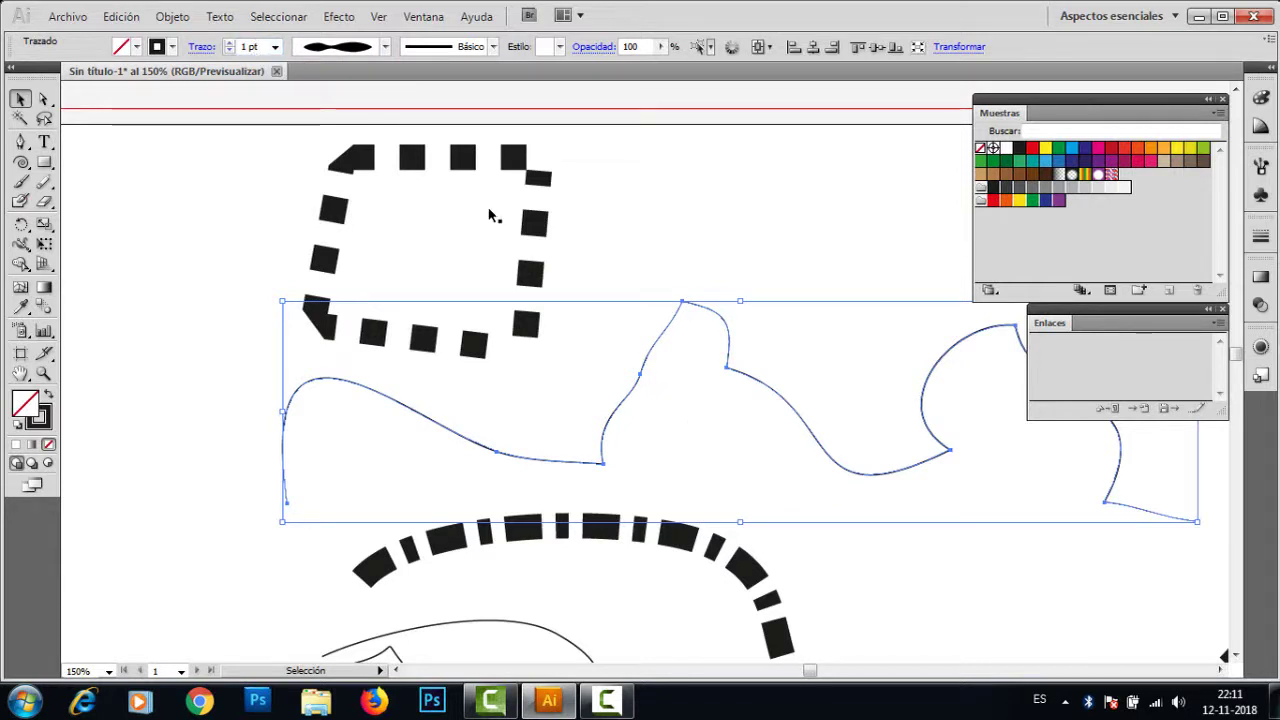
left_click(275, 47)
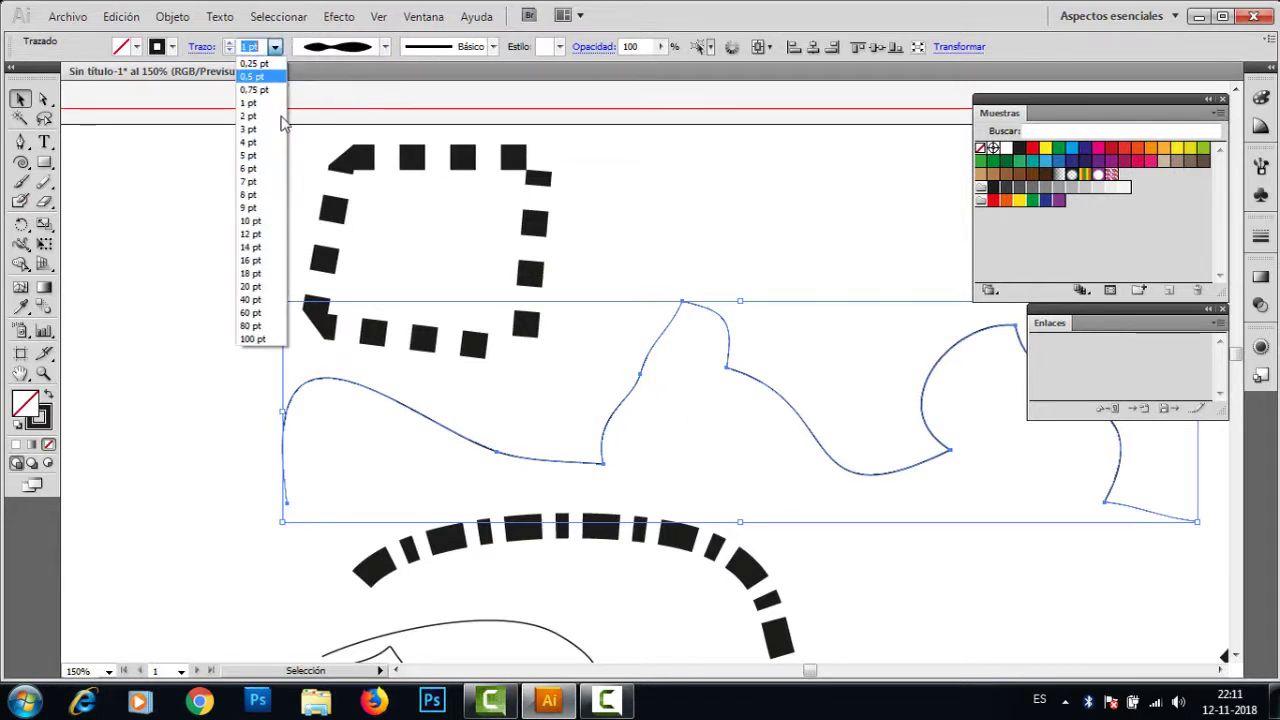
left_click(266, 261)
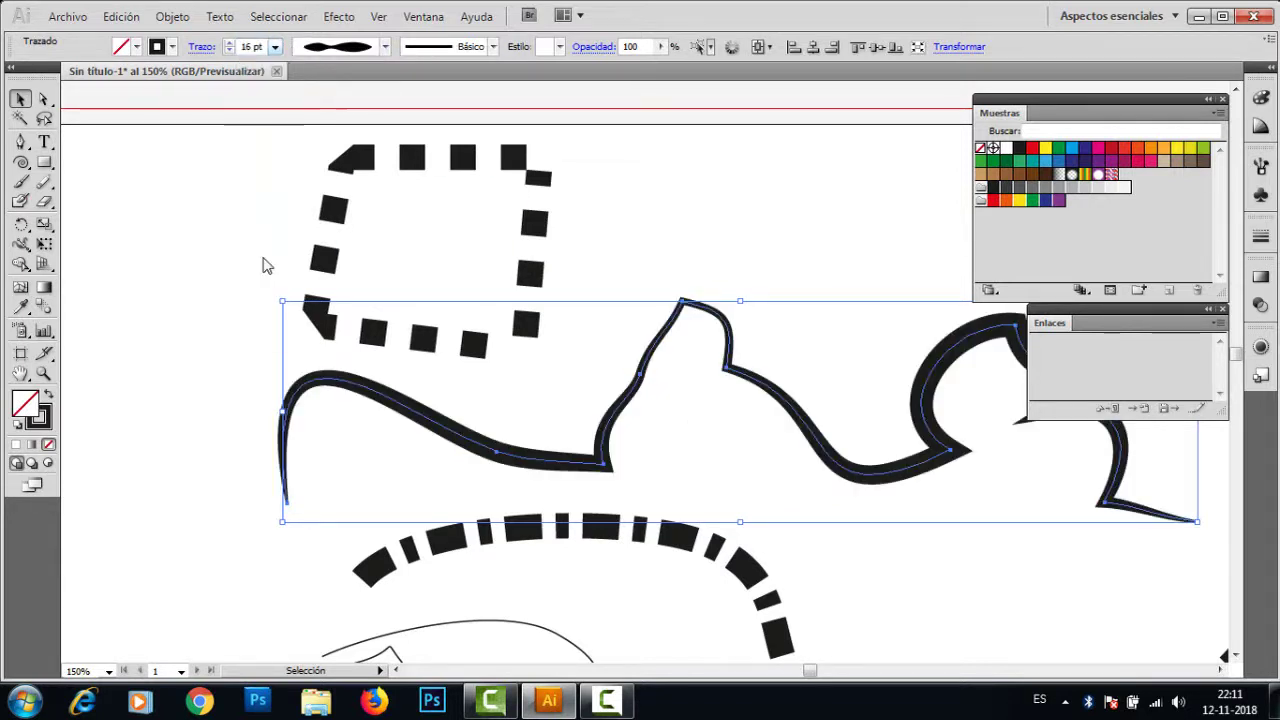
Step: Try the single-bulge width profile on the wavy path, and apply the triangular profile that tapers to a point
left_click(384, 47)
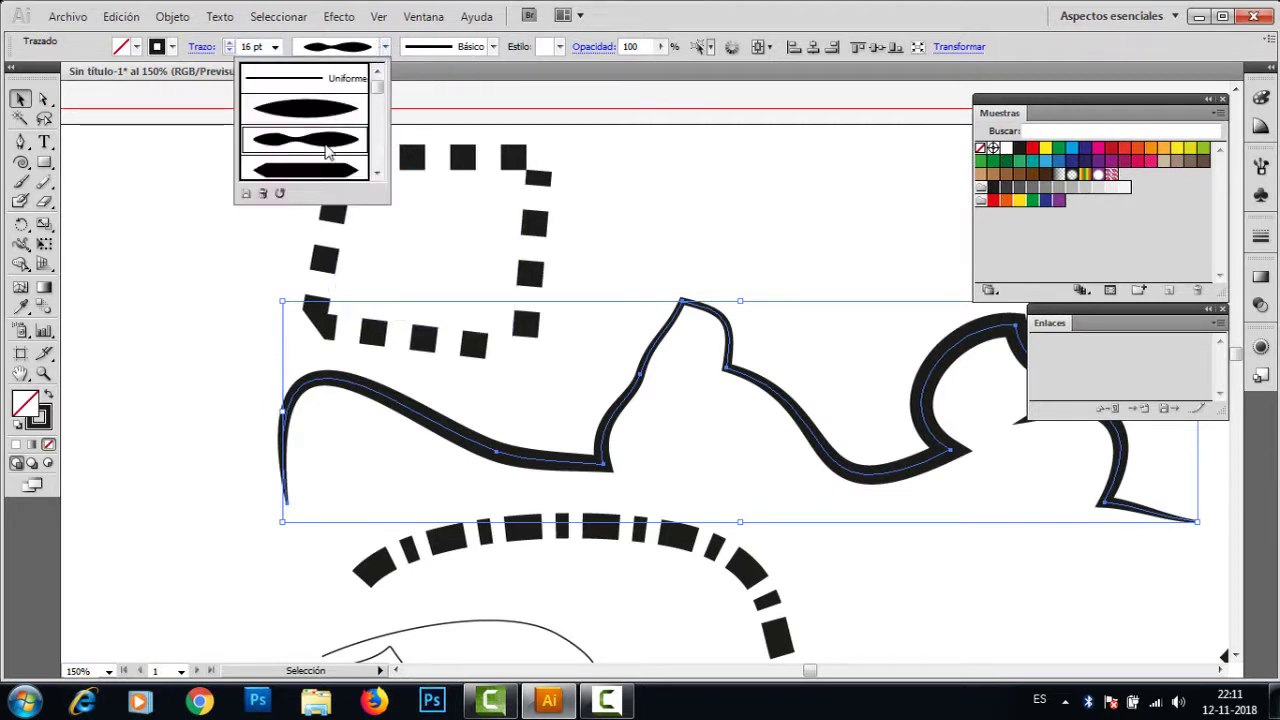
left_click(324, 138)
left_click(385, 47)
left_click(316, 108)
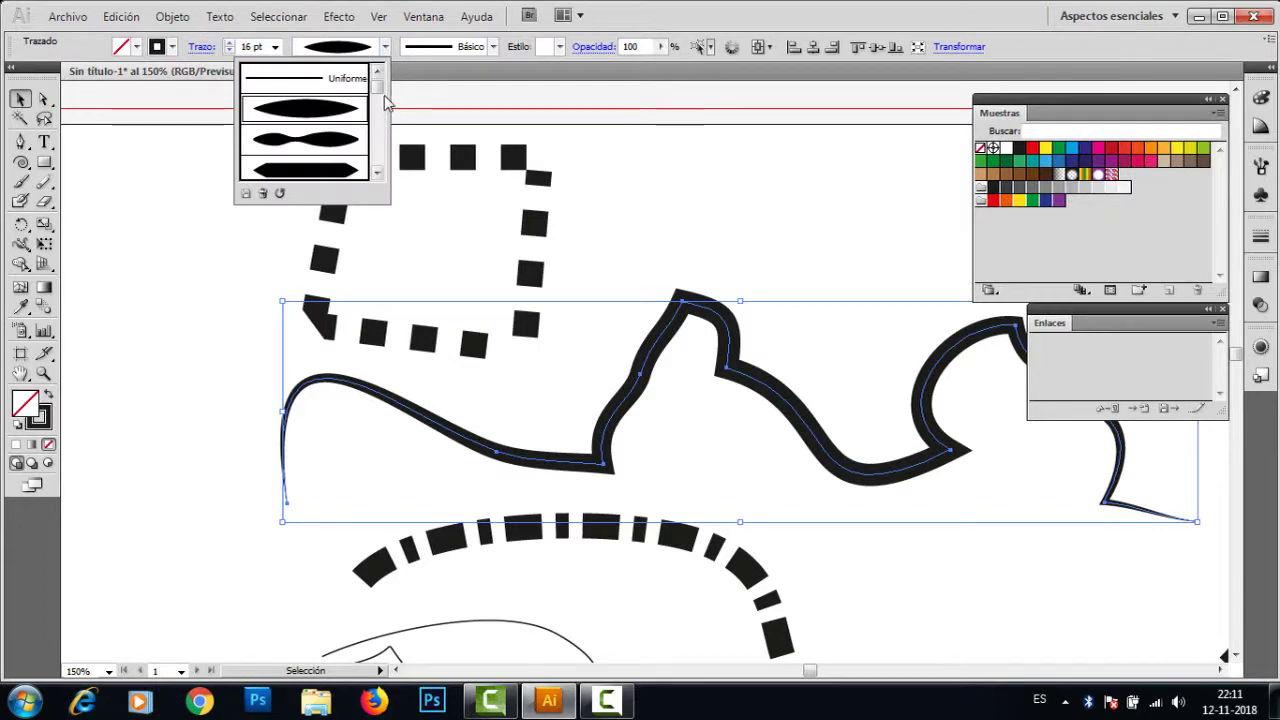
left_click_drag(379, 88, 380, 110)
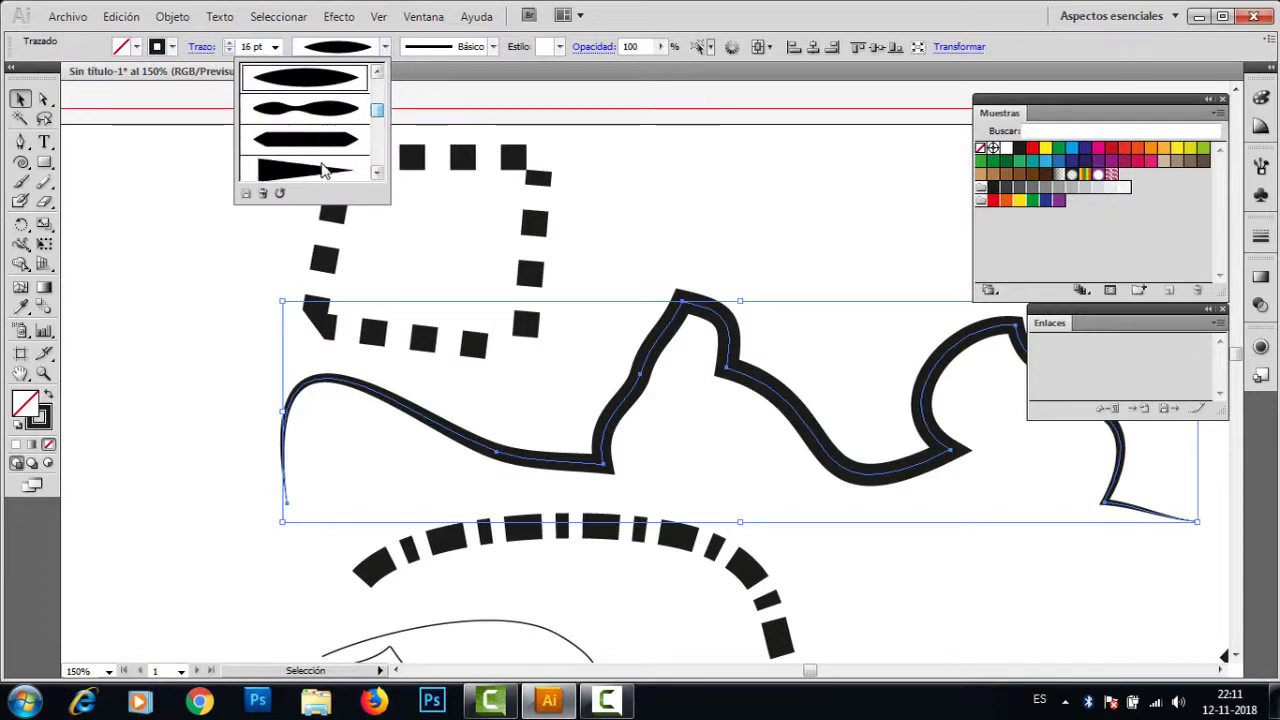
left_click(323, 170)
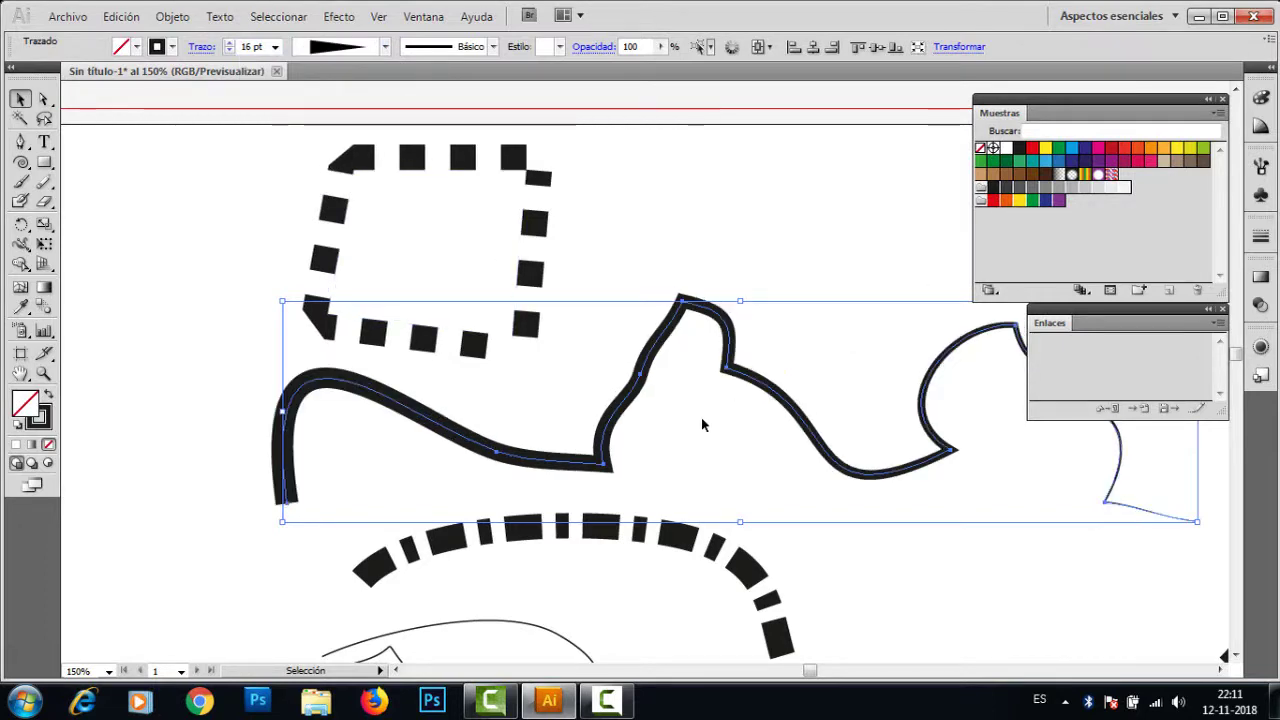
left_click_drag(674, 417, 535, 376)
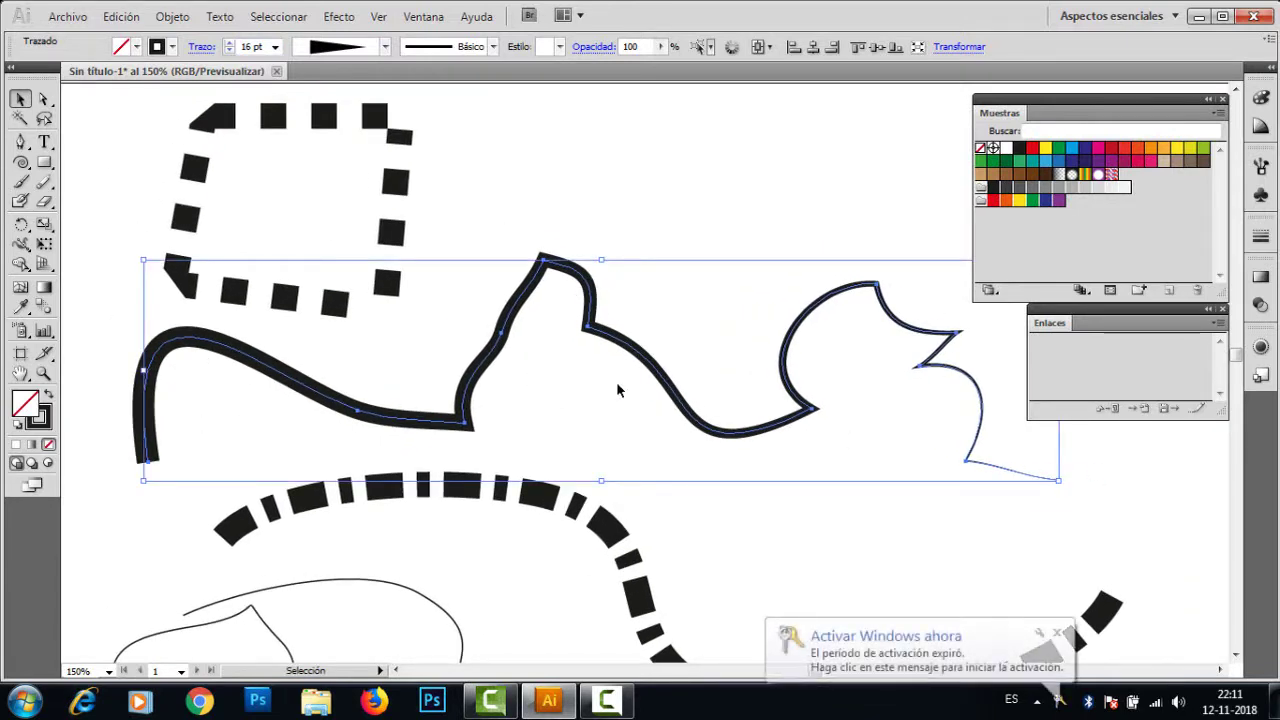
left_click(1056, 633)
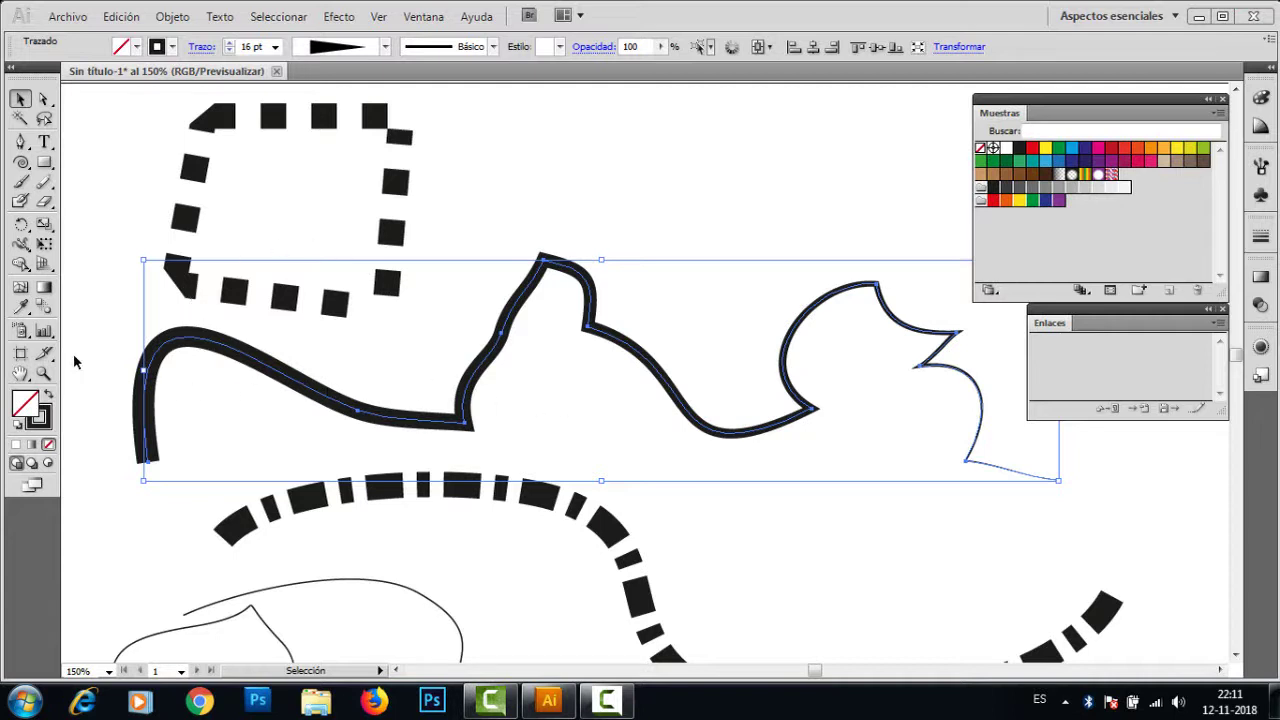
Step: Use the Width tool to thicken the wavy path at its start, at the first lower corner and at three points along its right half
left_click(23, 246)
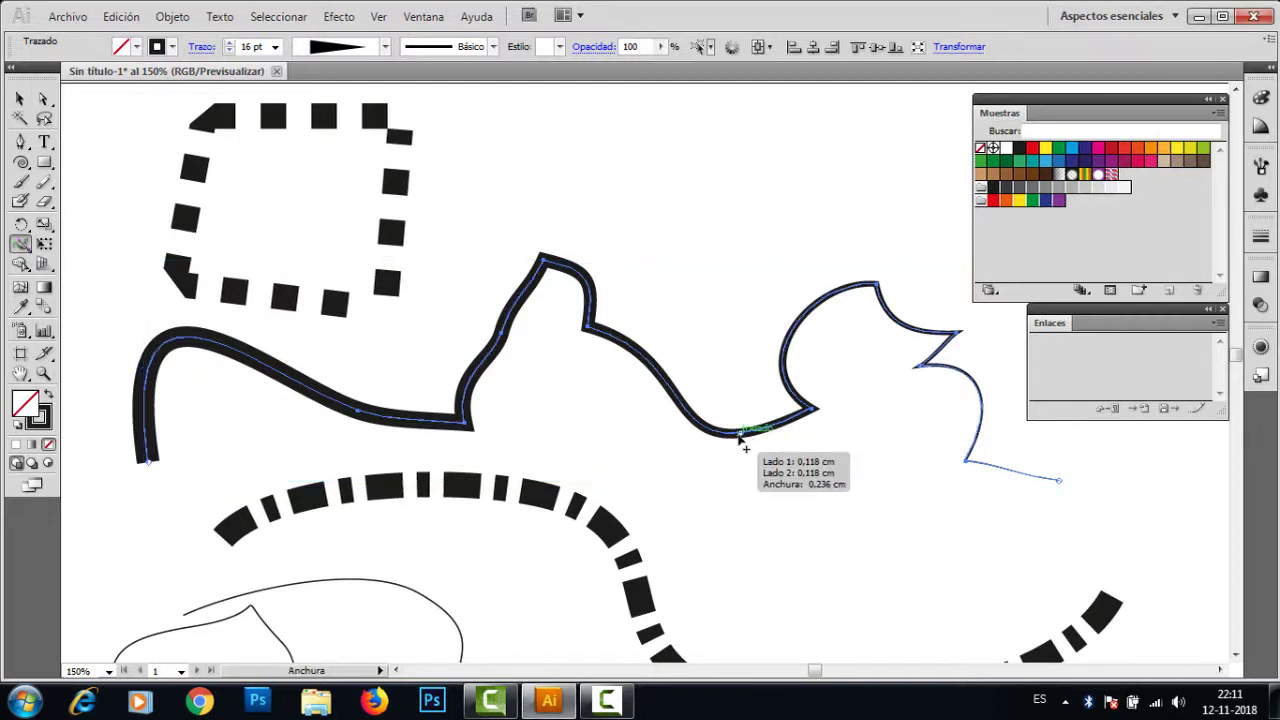
left_click_drag(740, 437, 745, 452)
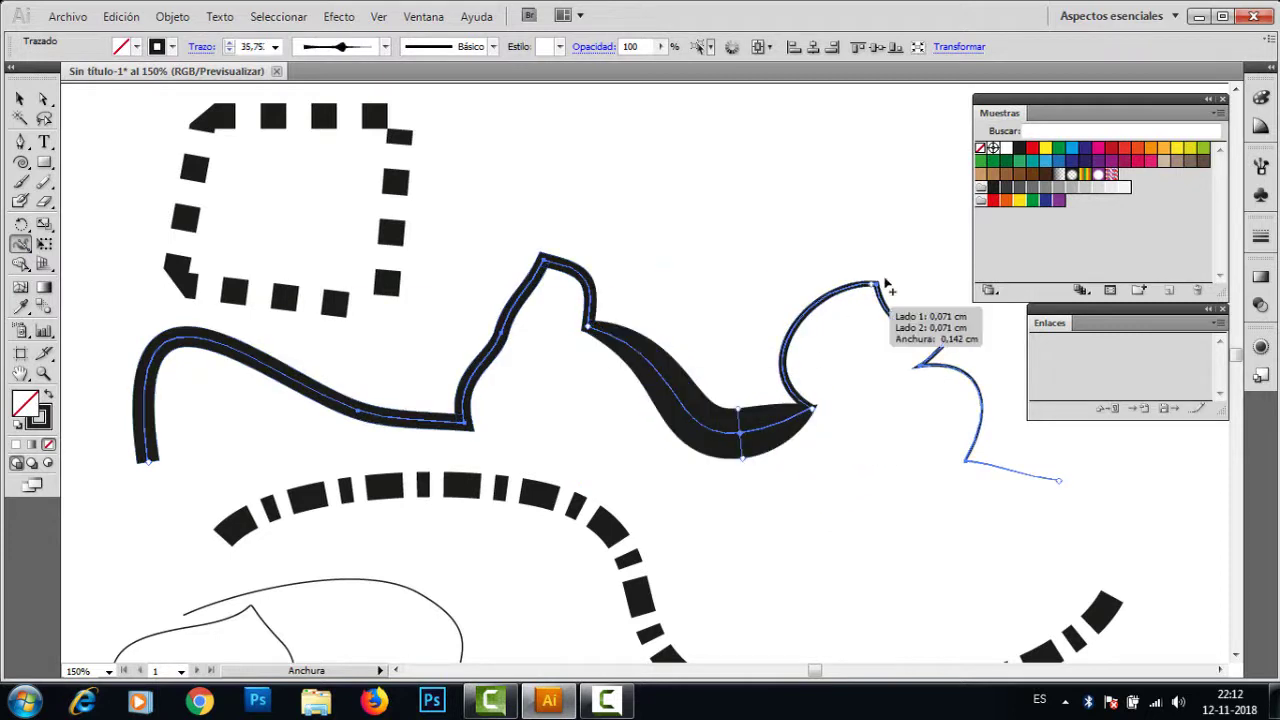
left_click_drag(880, 290, 890, 267)
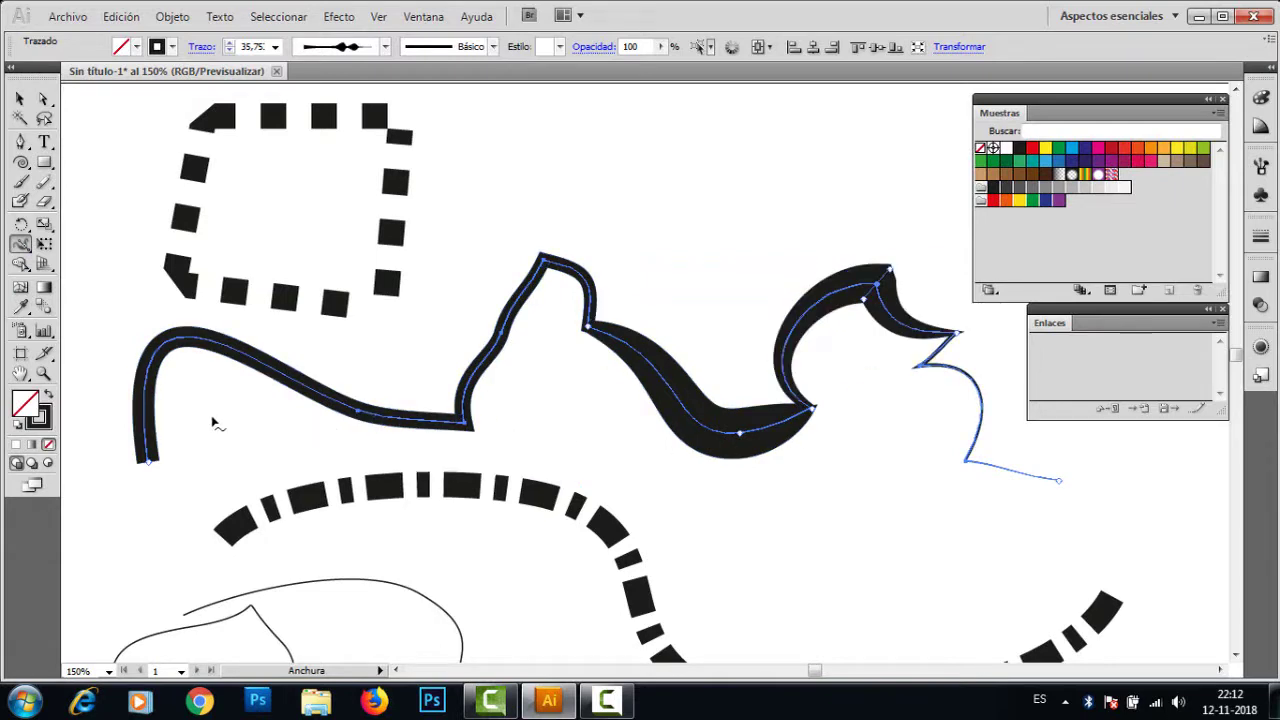
left_click_drag(166, 466, 187, 458)
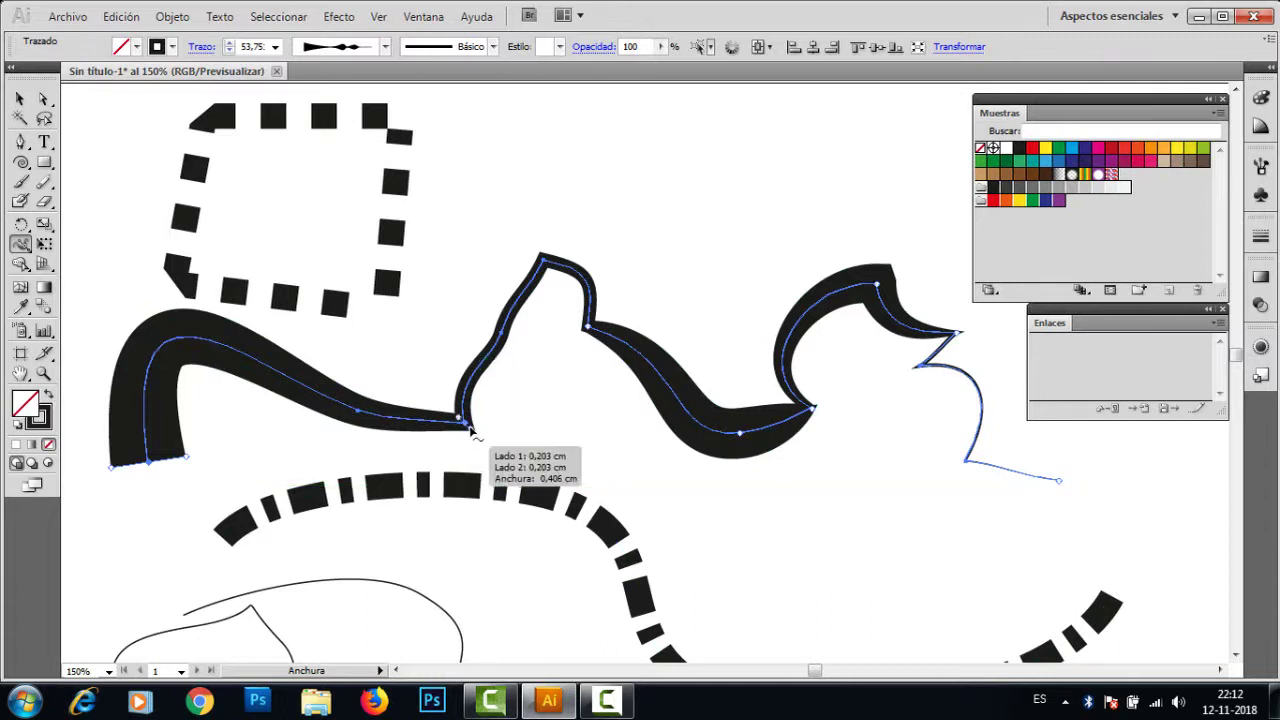
left_click_drag(466, 424, 490, 449)
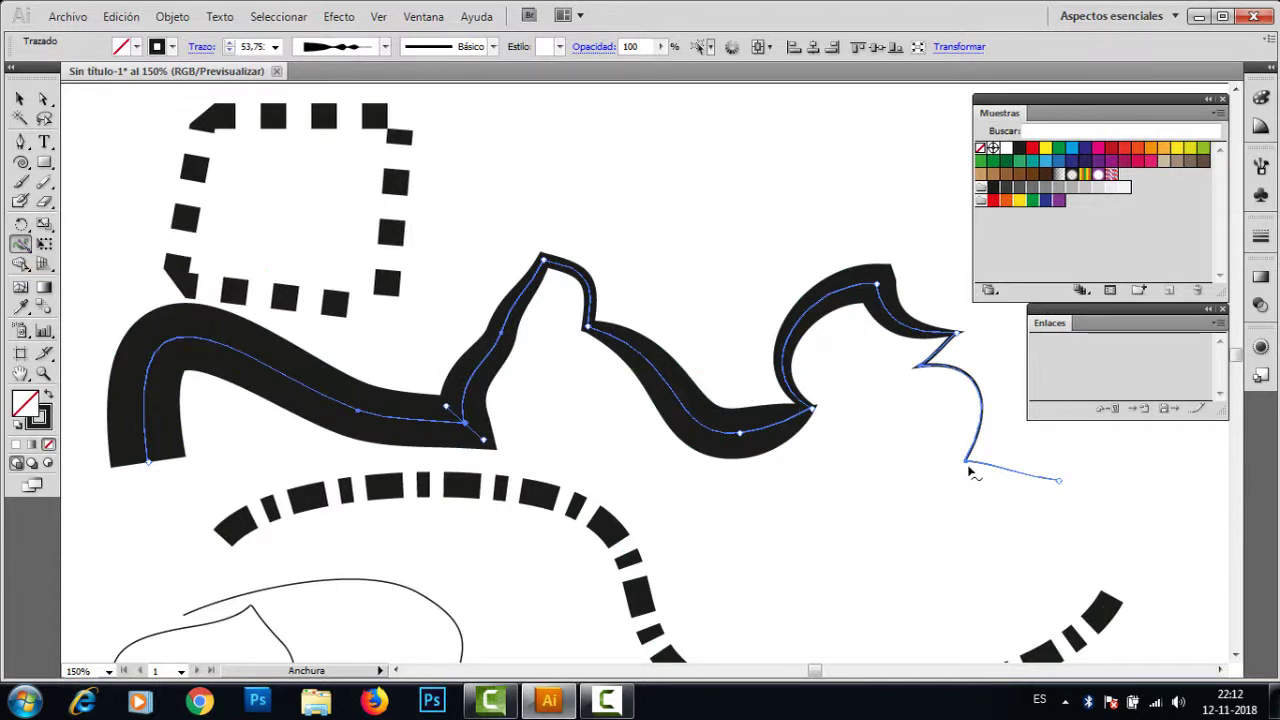
left_click_drag(960, 469, 918, 497)
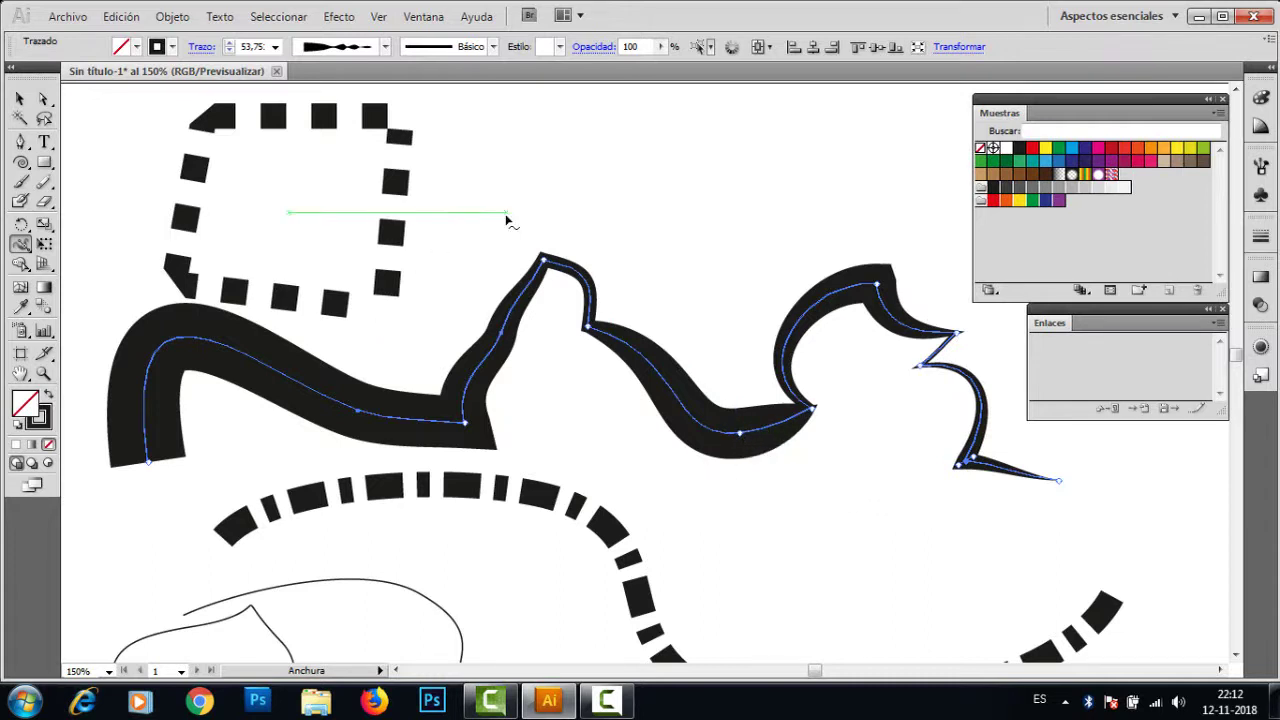
Step: Deselect the wavy path and draw a stepped freehand curve with the Pencil tool, running from above the artboard across its upper right corner
key("space")
left_click_drag(690, 217, 557, 300)
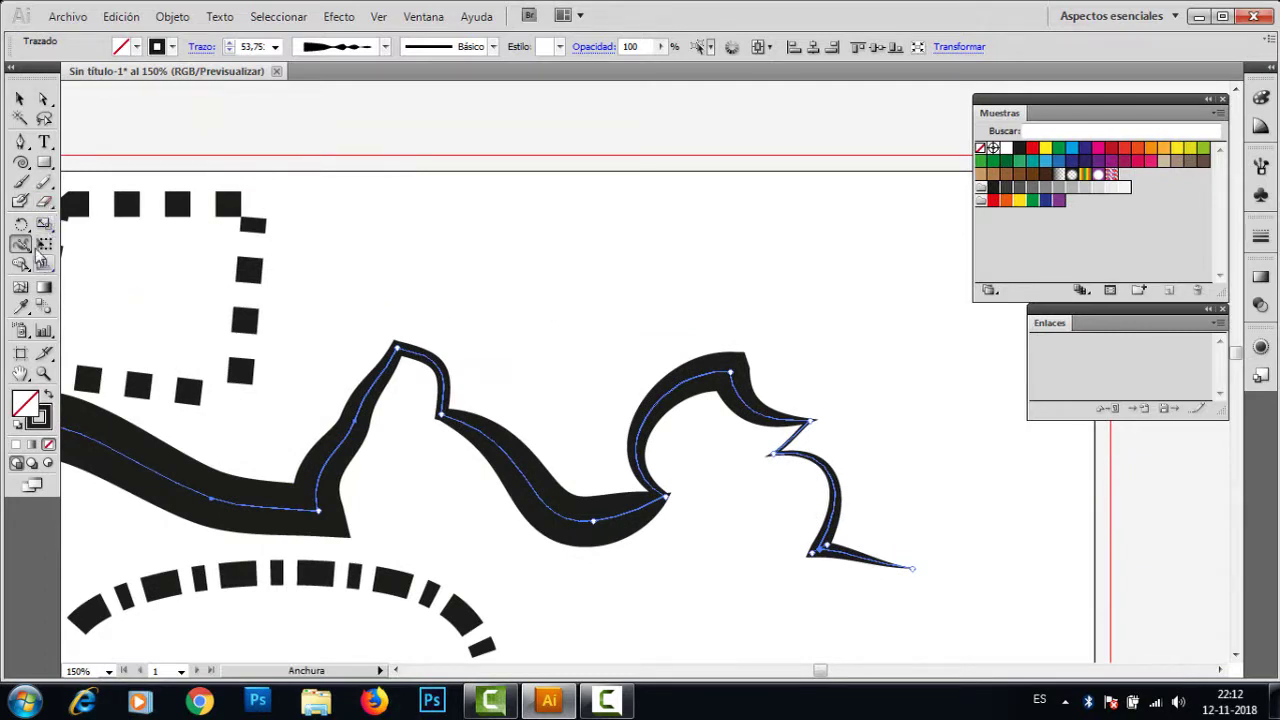
left_click(42, 184)
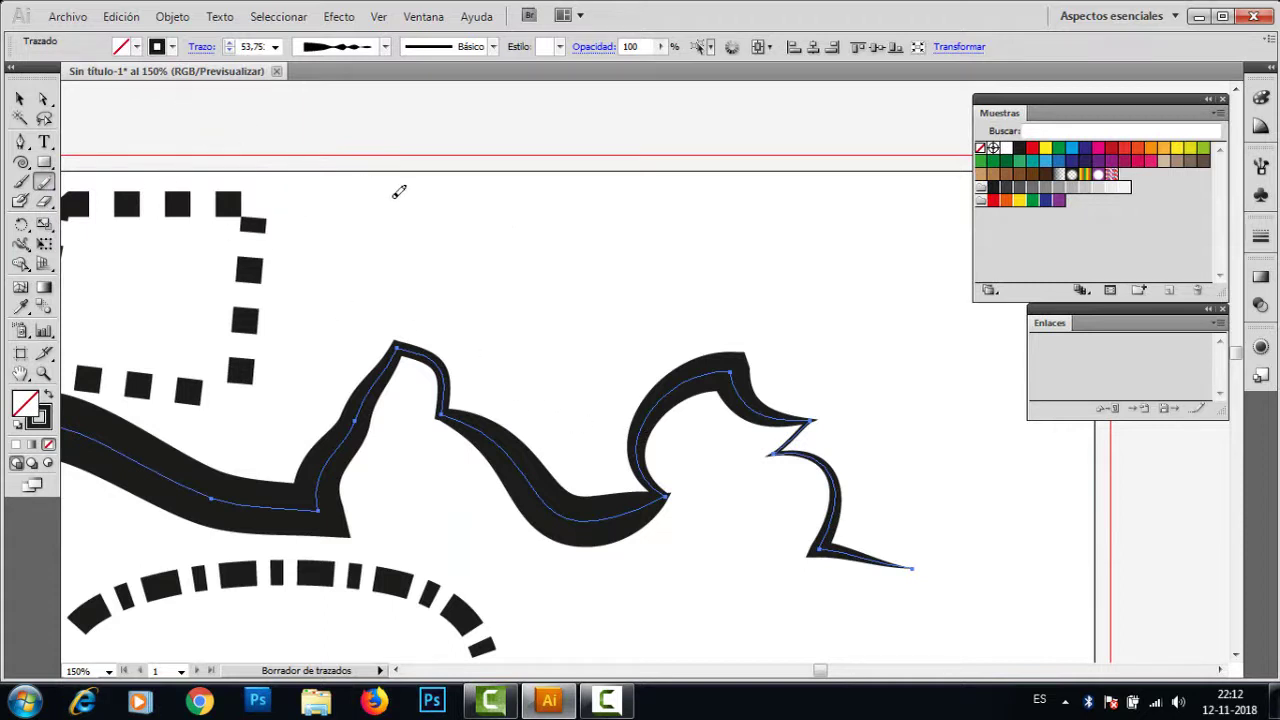
left_click(20, 98)
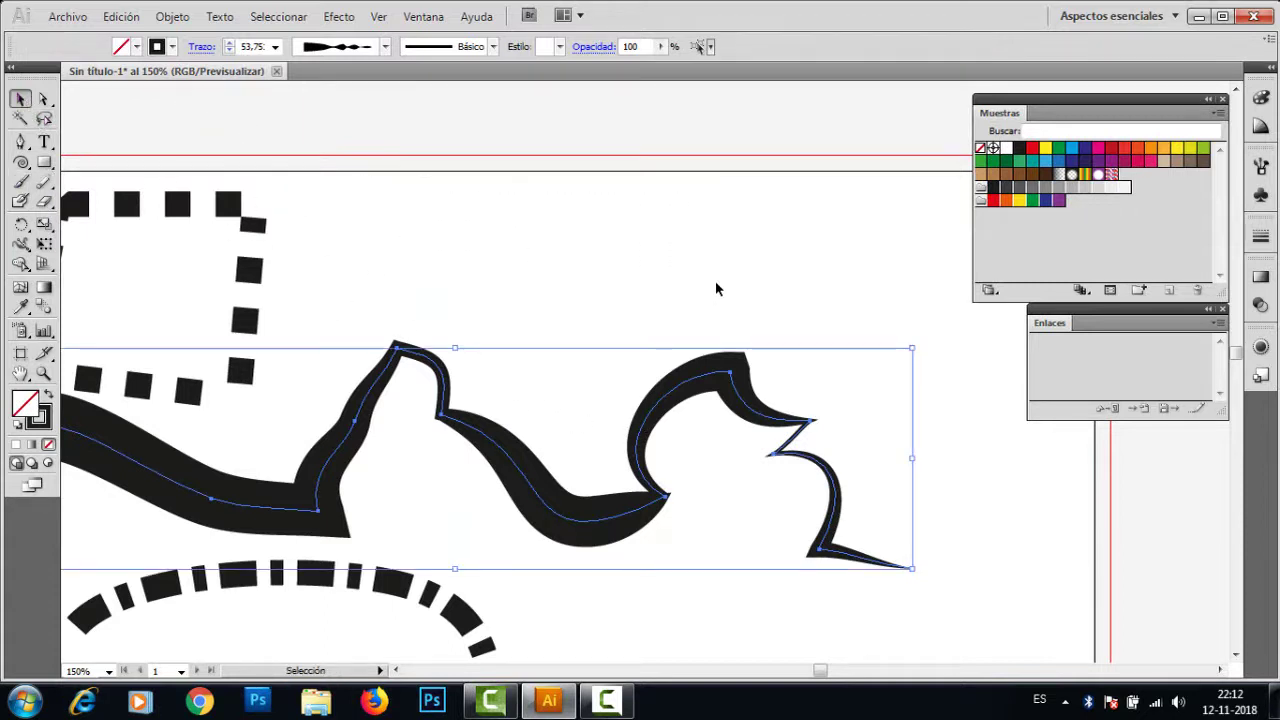
left_click(715, 280)
left_click(44, 181)
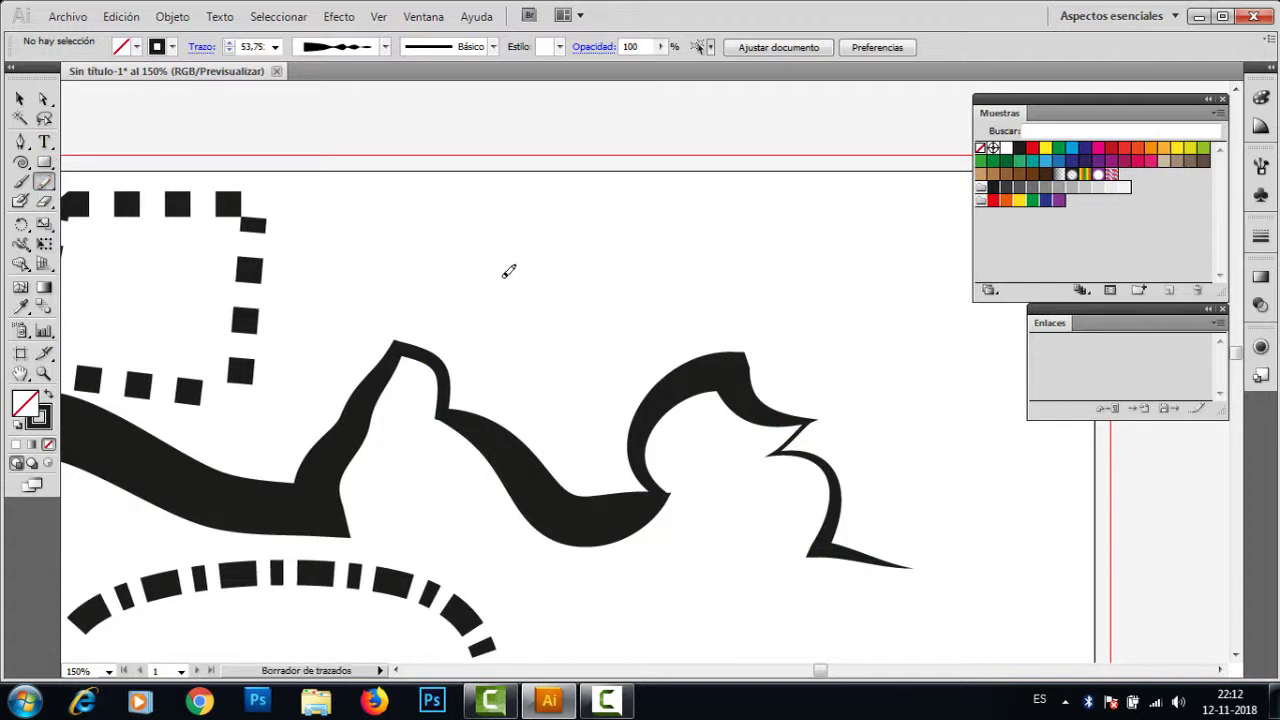
left_click_drag(636, 284, 443, 459)
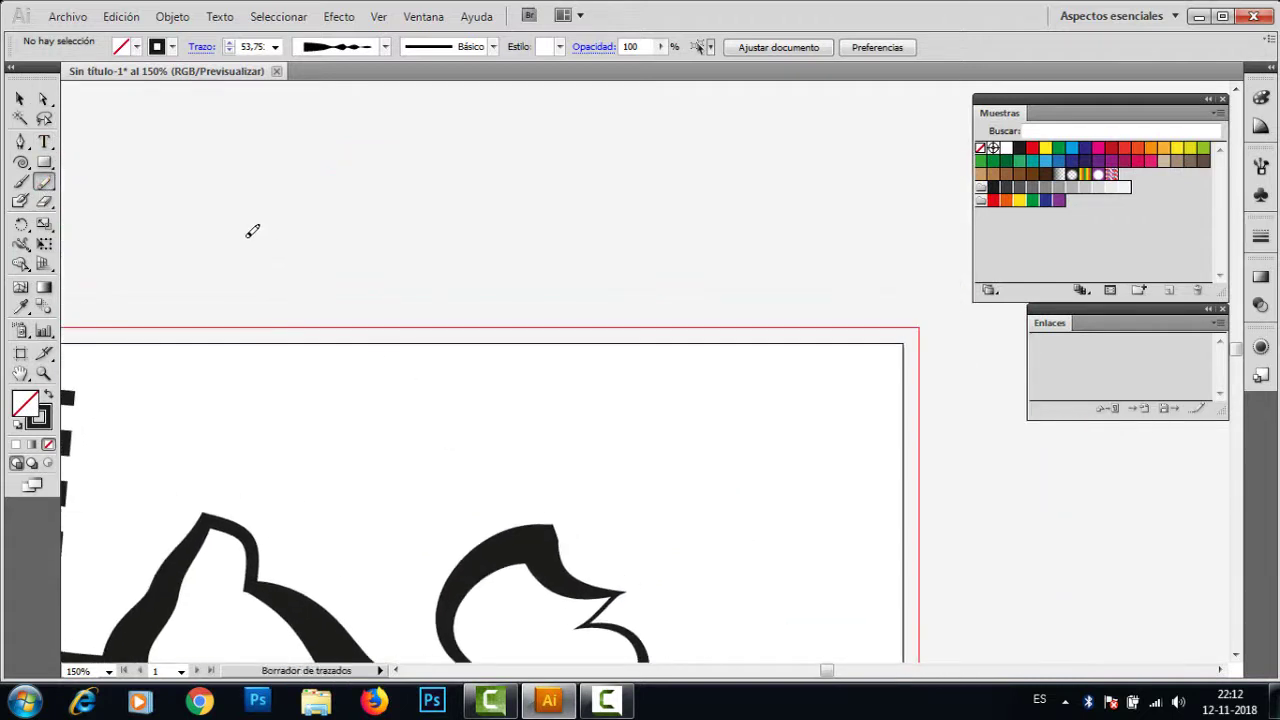
left_click(44, 181)
left_click(100, 184)
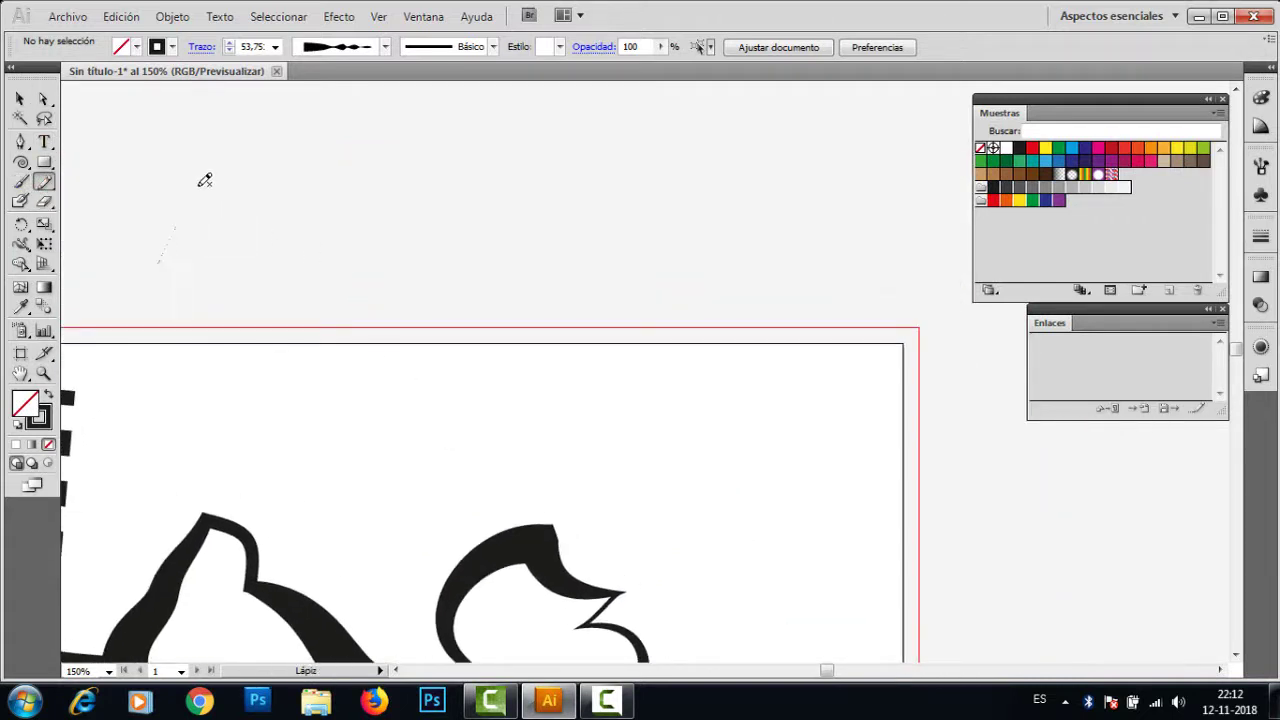
mouse_move(204, 179)
left_mouse_down()
mouse_move(508, 286)
mouse_move(930, 470)
left_mouse_up()
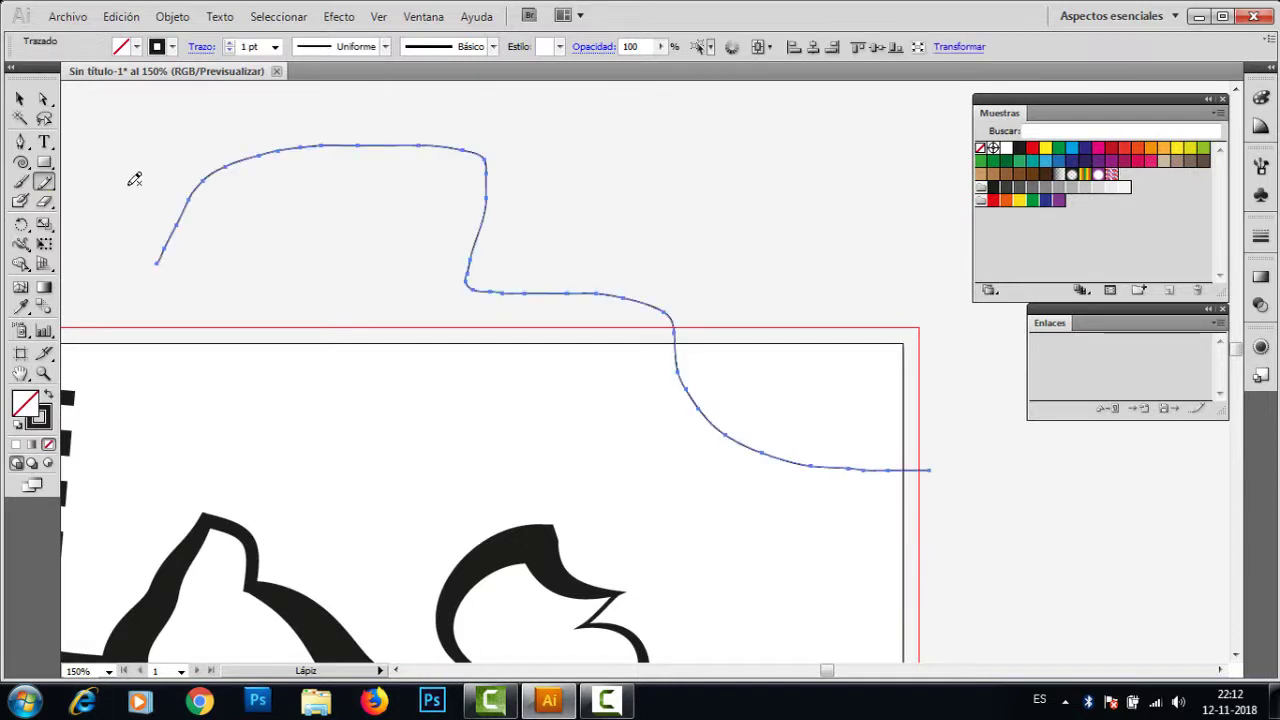
Step: Use the Width tool to thicken the pencil curve to about 17 pt near its middle and adjust its width on the lower bend
left_click(20, 243)
mouse_move(499, 294)
left_mouse_down()
mouse_move(494, 312)
mouse_move(490, 296)
left_mouse_up()
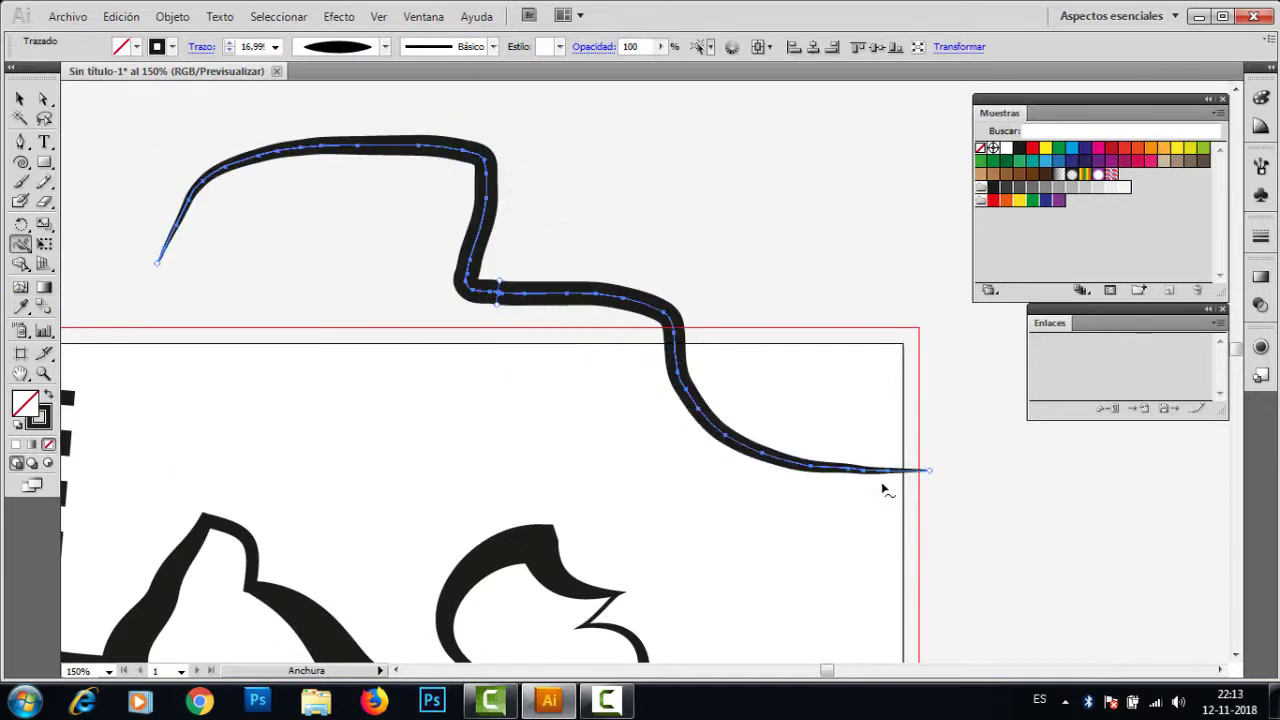
left_click_drag(703, 432, 680, 450)
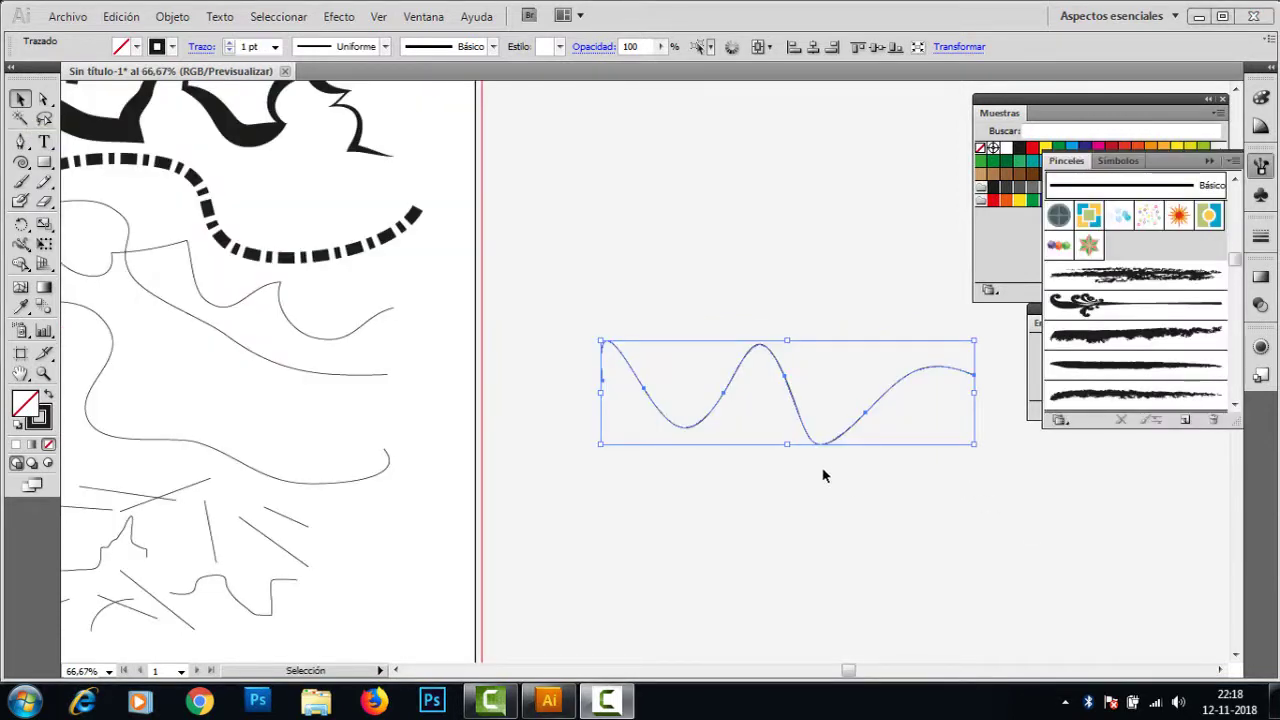
Step: Select the thin wave-shaped path beside the artboard at 150% zoom
left_click(795, 467)
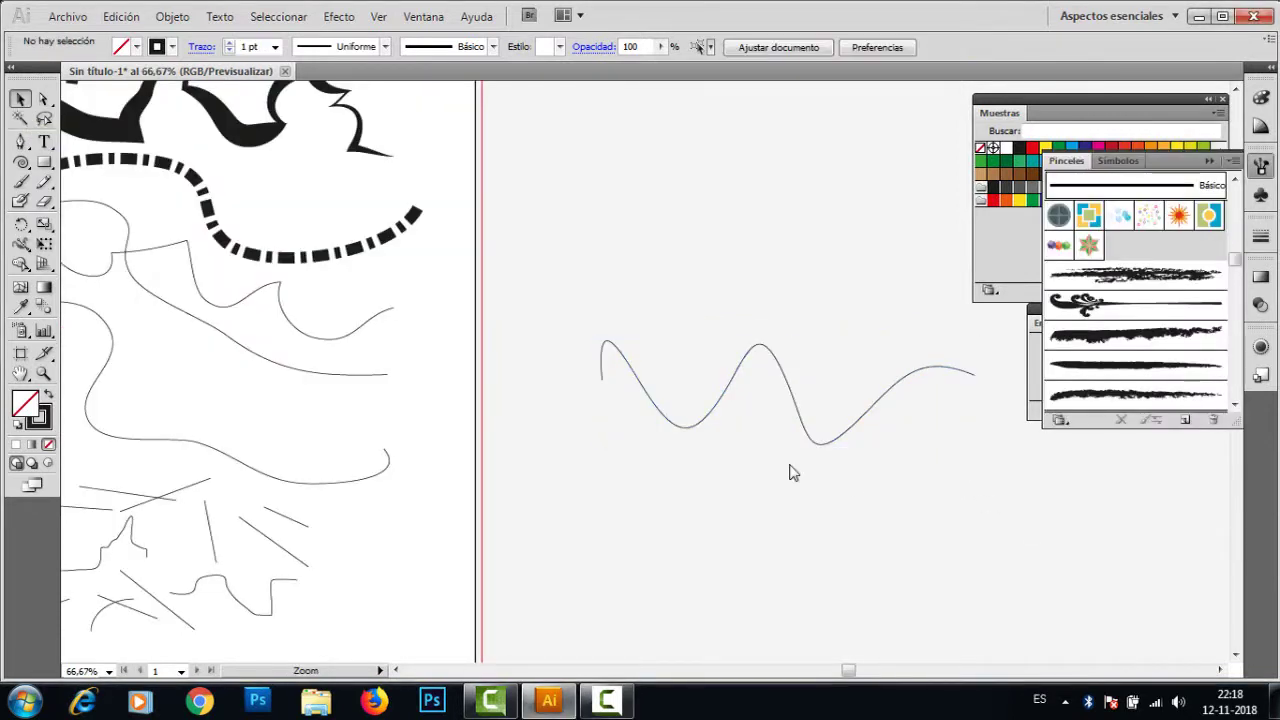
left_click(790, 465, "ctrl")
left_click(709, 345, "ctrl")
left_click_drag(694, 354, 731, 600)
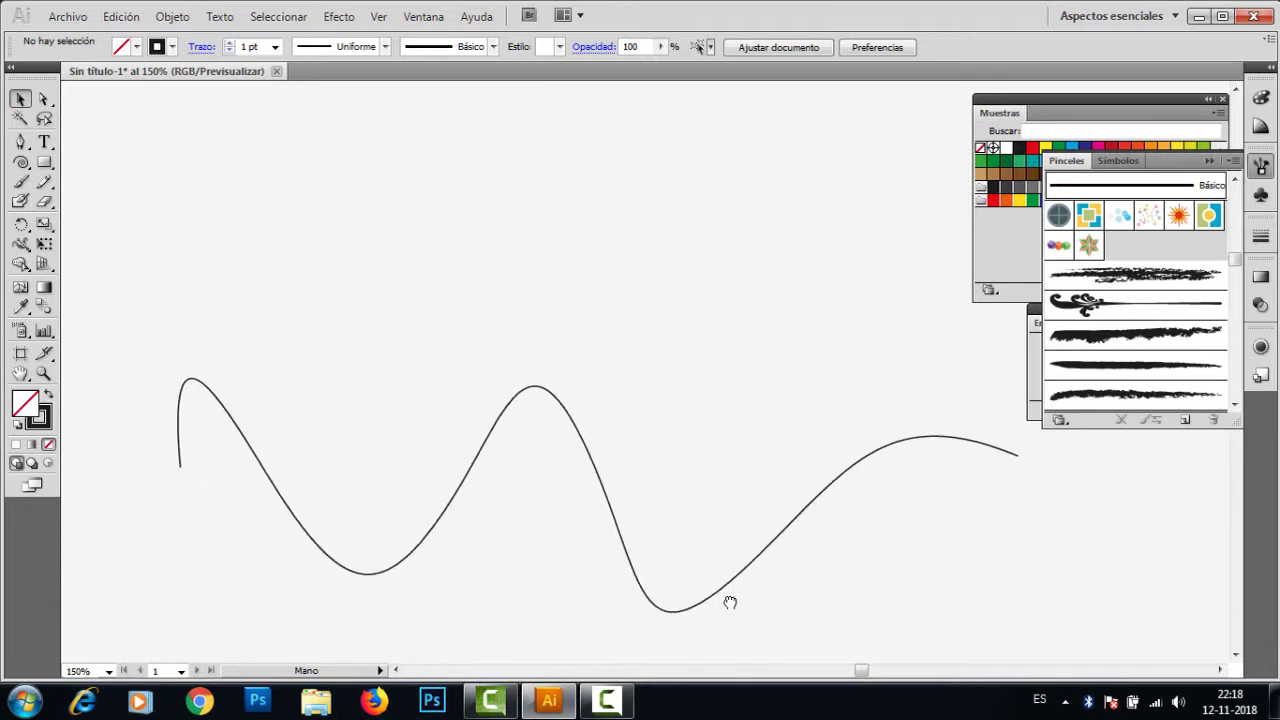
left_click_drag(749, 551, 697, 457)
left_click(693, 453)
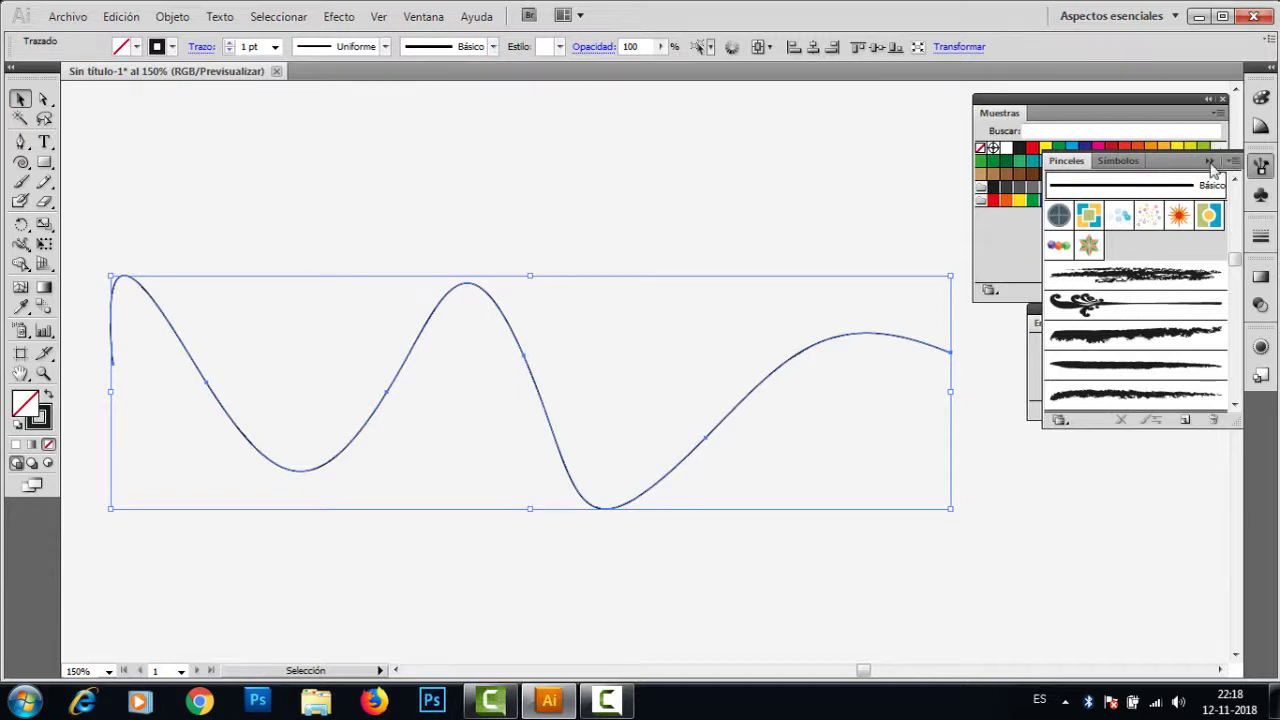
Step: Close and reopen the Brushes panel and check its entry among the available panels
left_click(1261, 166)
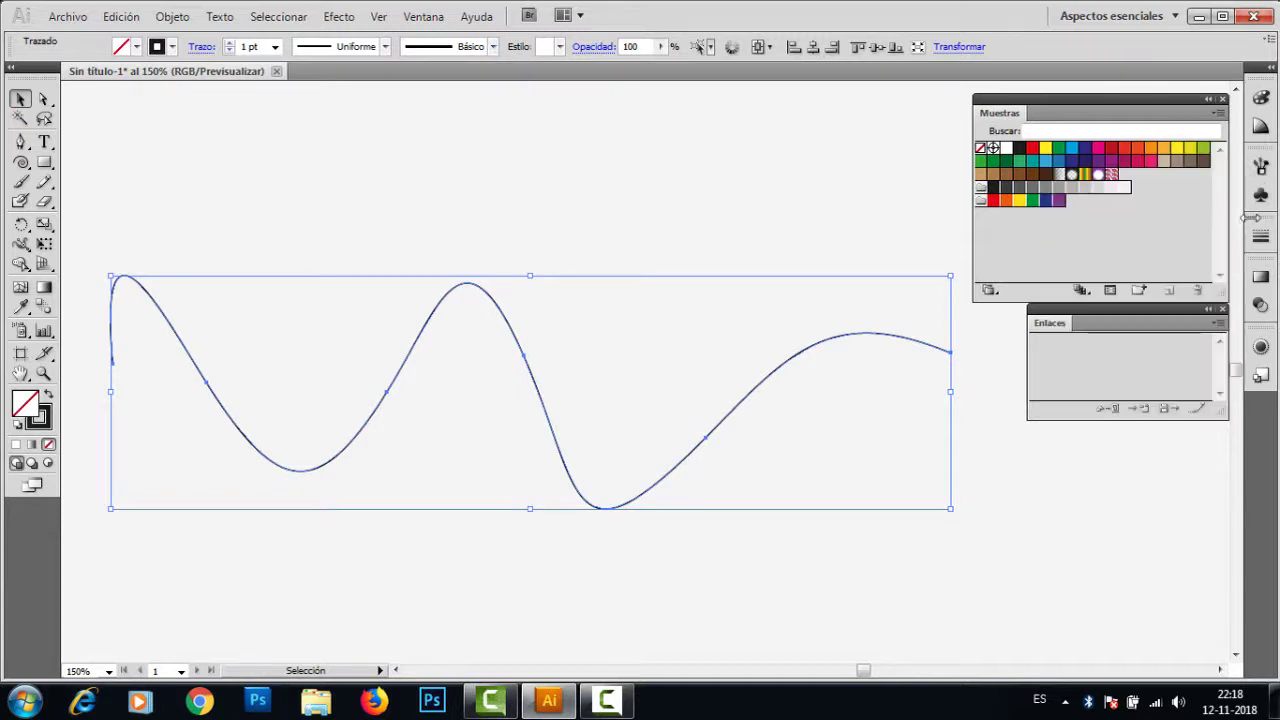
left_click(1261, 166)
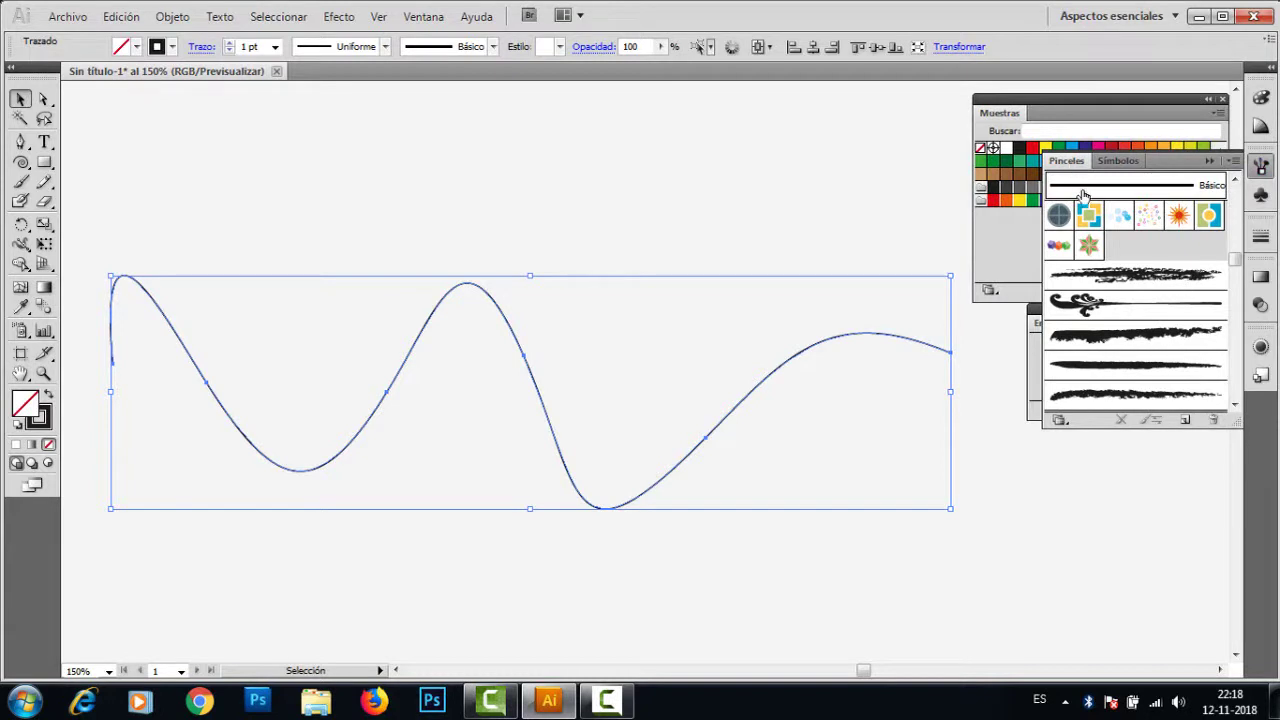
left_click(422, 20)
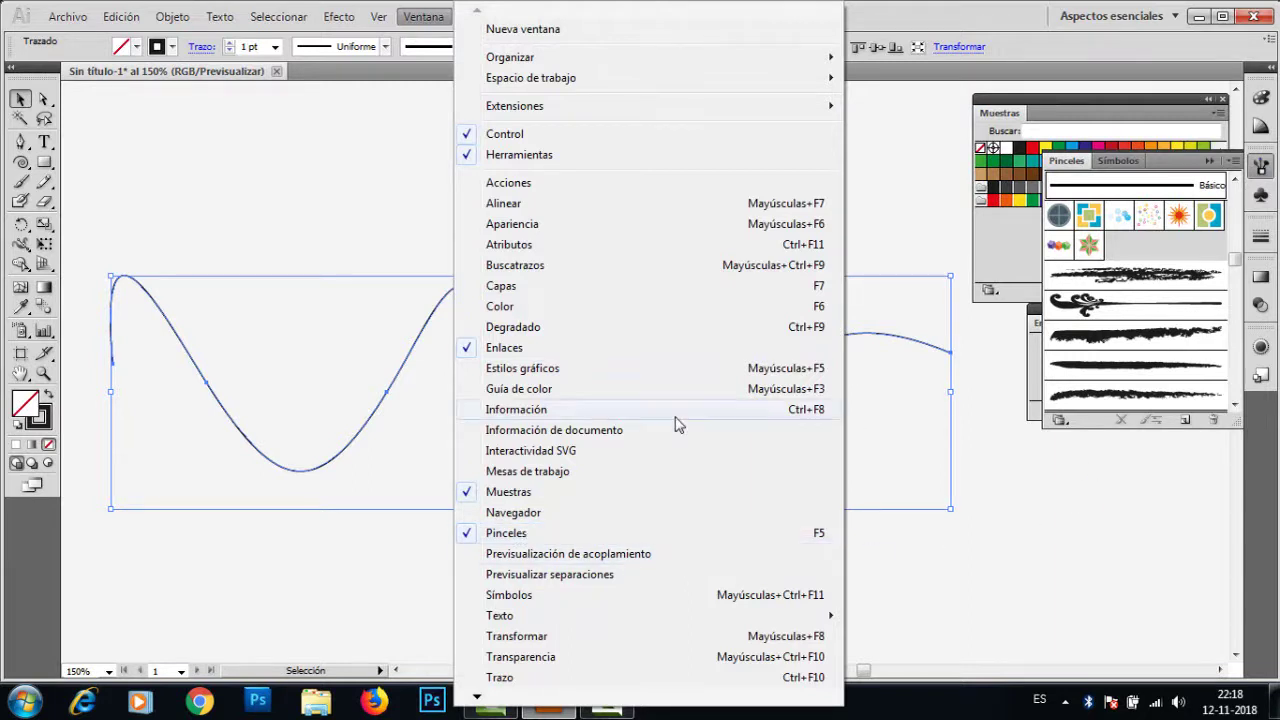
left_click(1095, 535)
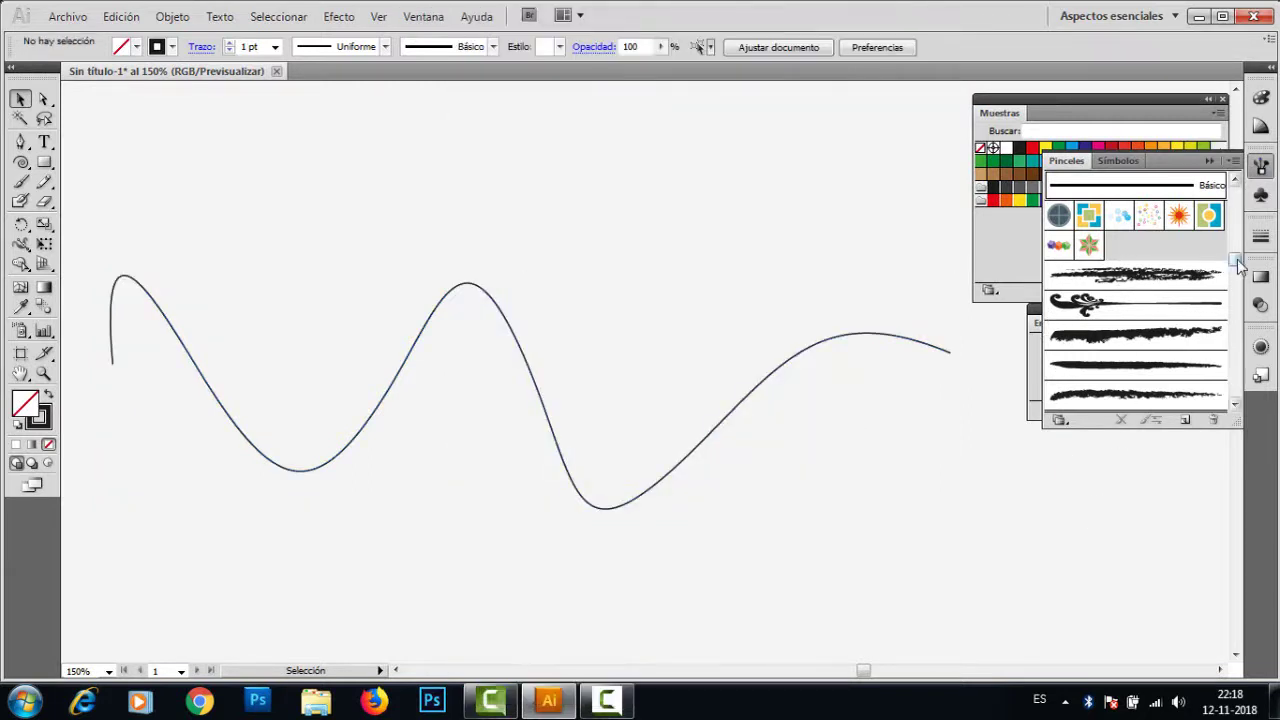
Step: Apply the thick rough-edged art brush, listed just below the ornamental scroll brush, to the thin wave-shaped path
mouse_move(1236, 247)
left_mouse_down()
mouse_move(1238, 195)
mouse_move(1237, 393)
mouse_move(1230, 259)
mouse_move(1231, 348)
left_mouse_up()
left_click(1128, 272)
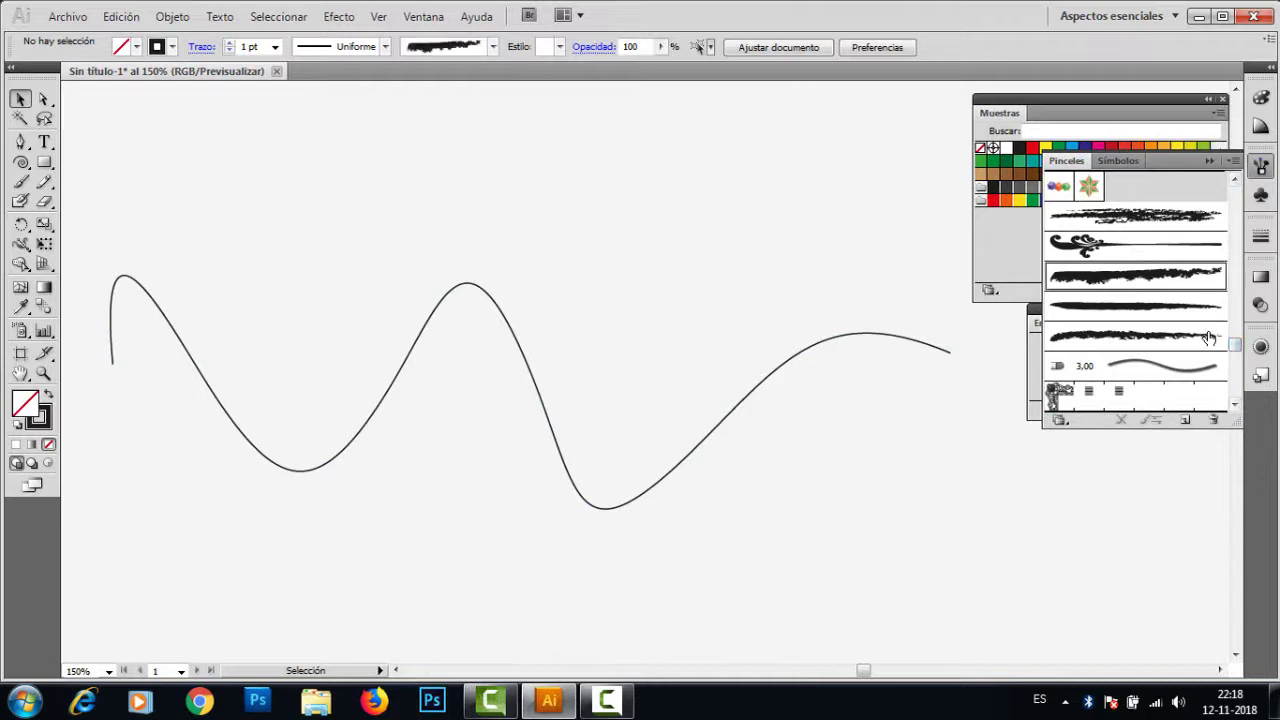
left_click(778, 372)
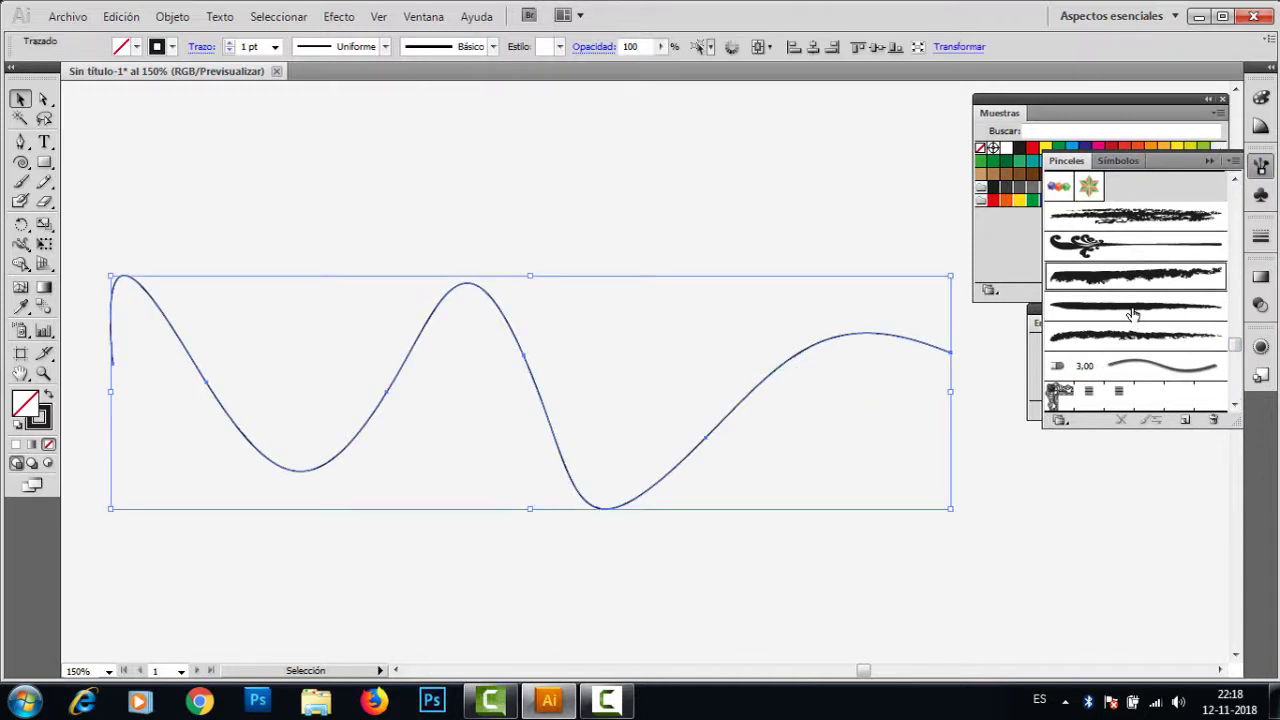
left_click(1132, 276)
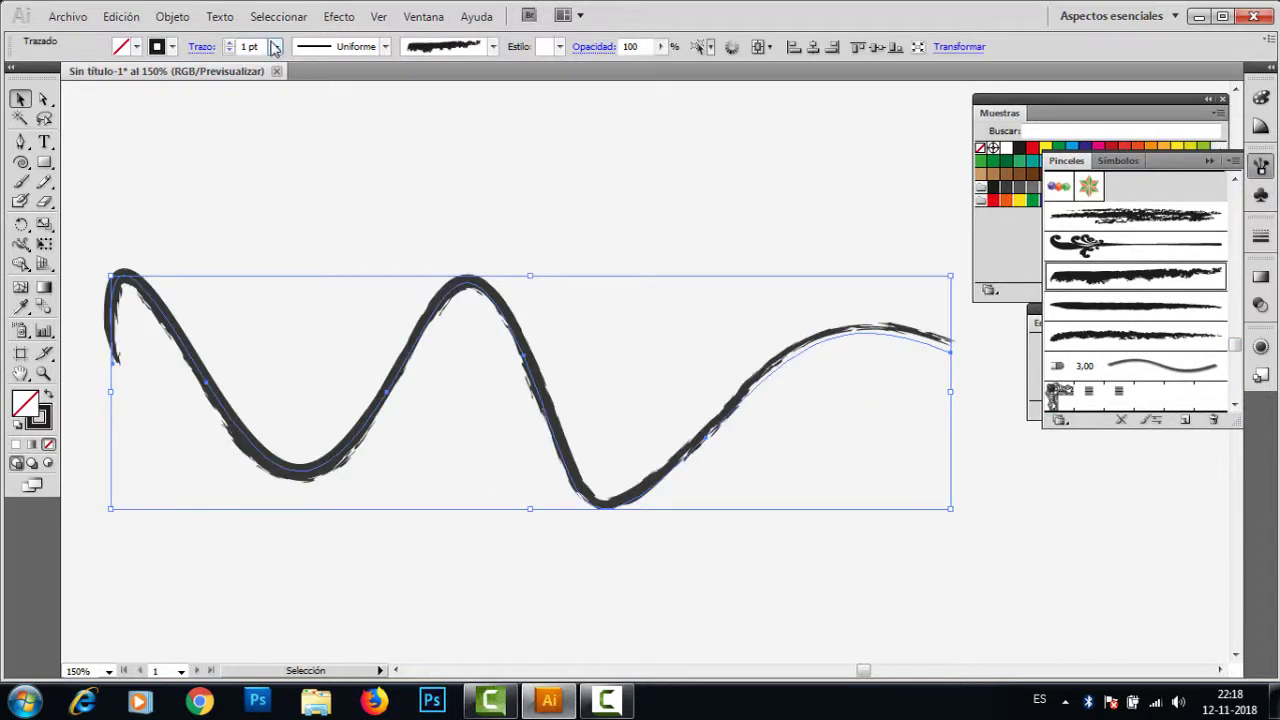
Step: Try stroke weights of 10 pt and 7 pt on the brushed wave, and set its weight to 2 pt
left_click(274, 48)
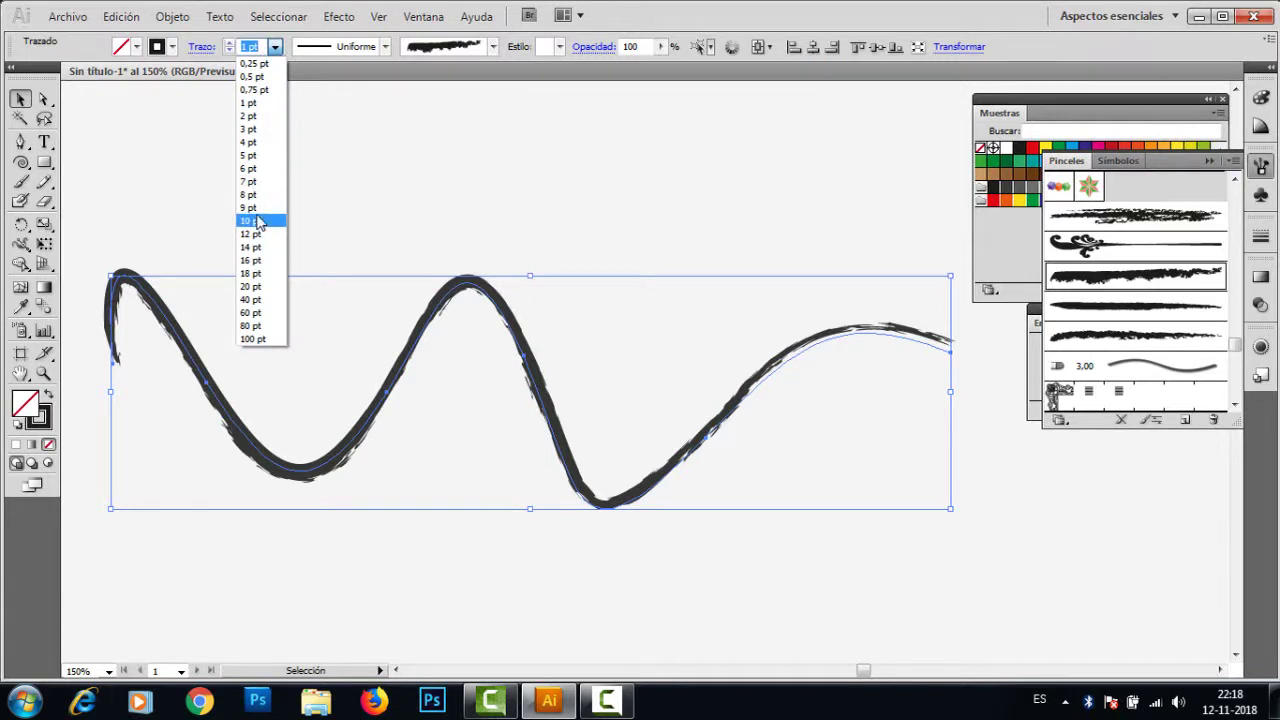
left_click(252, 220)
left_click(274, 48)
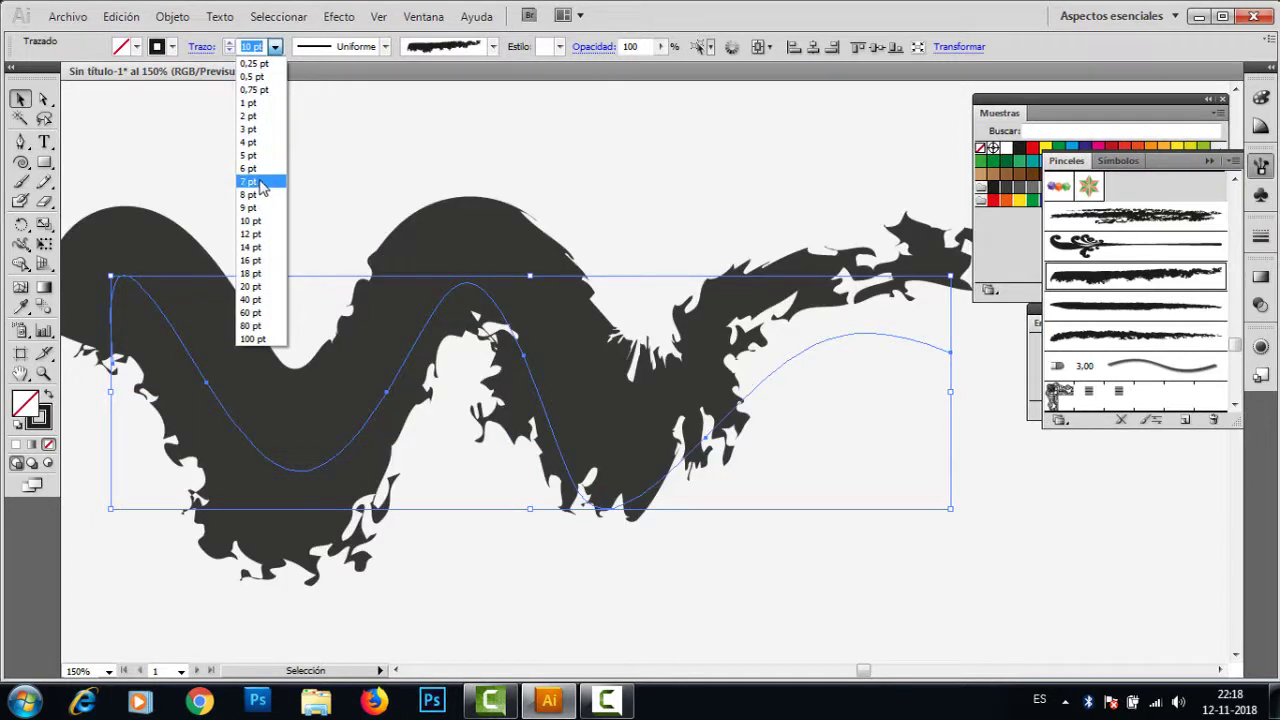
left_click(260, 183)
left_click(274, 47)
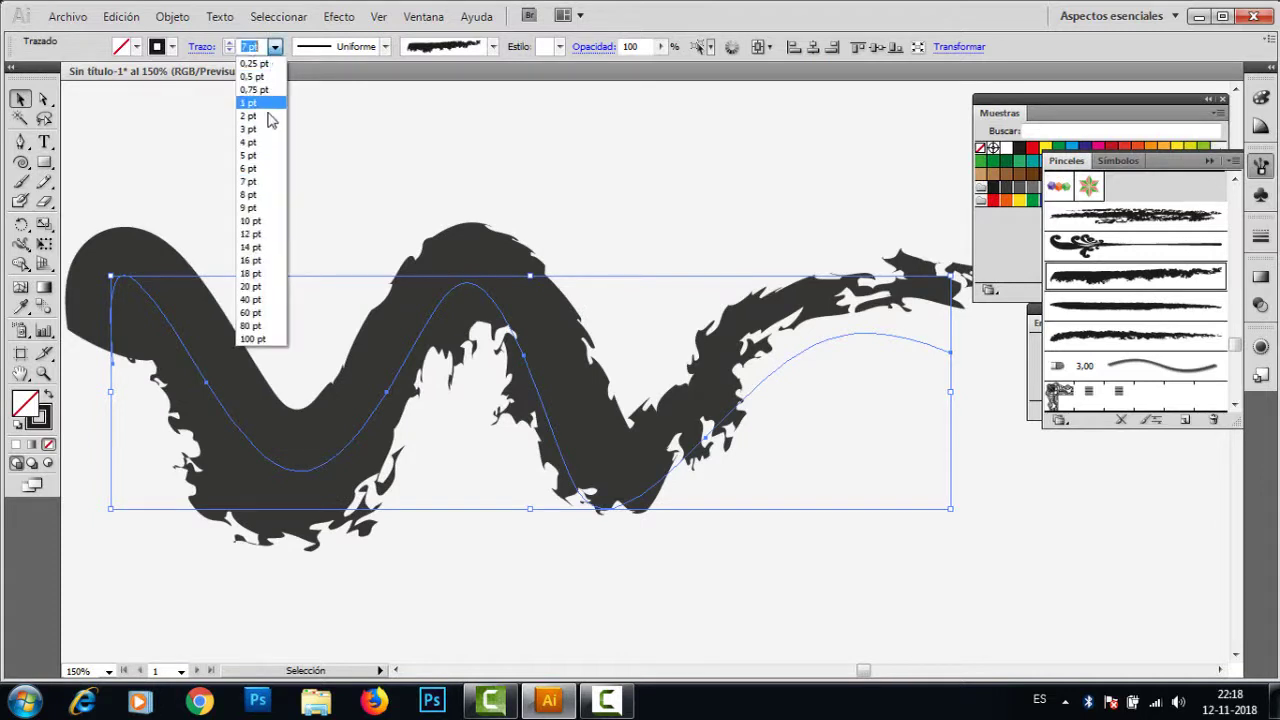
left_click(262, 117)
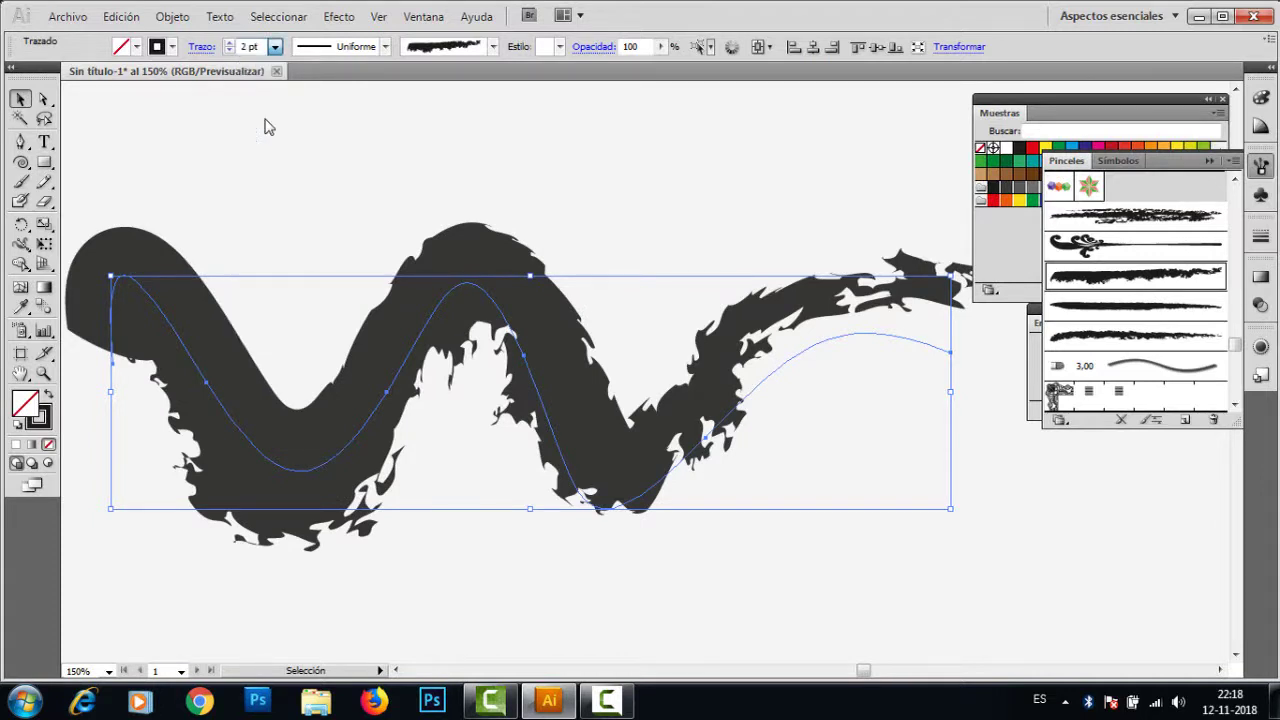
Step: Move the brushed wave up and to the right, and try the tapered rough brush and the ornamental scroll brush on it
left_click(674, 201)
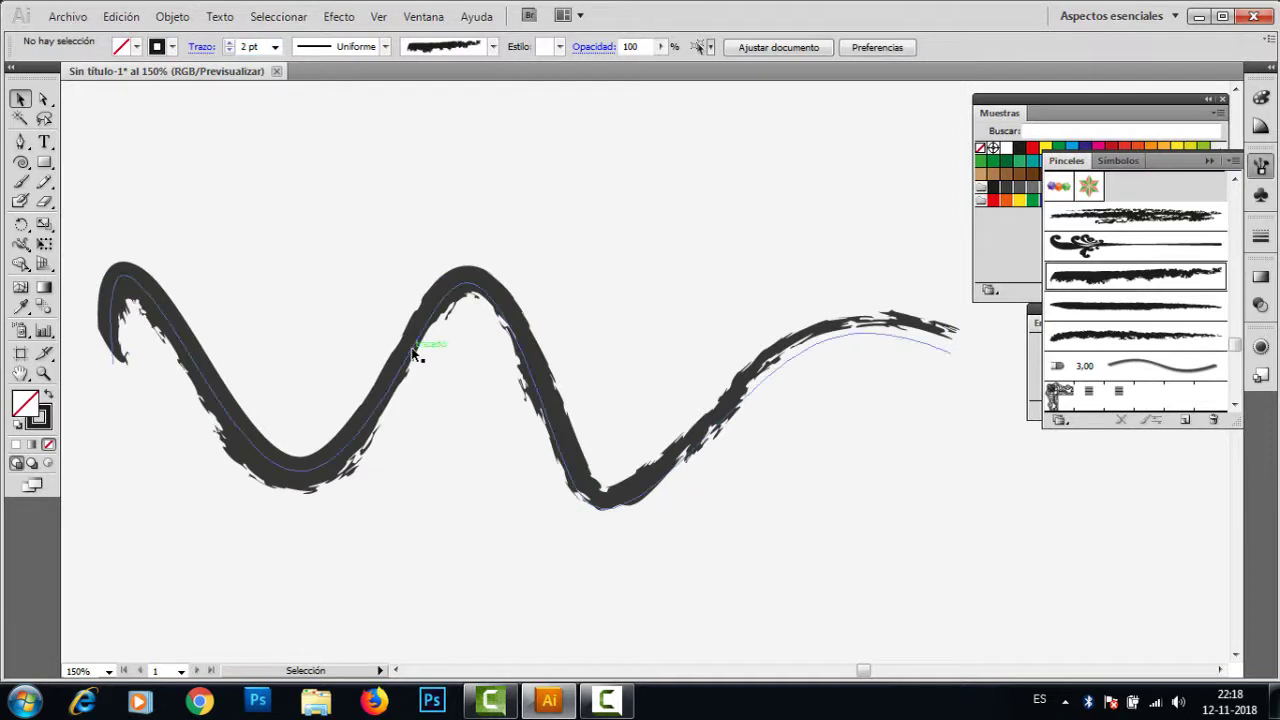
left_click_drag(429, 343, 460, 296)
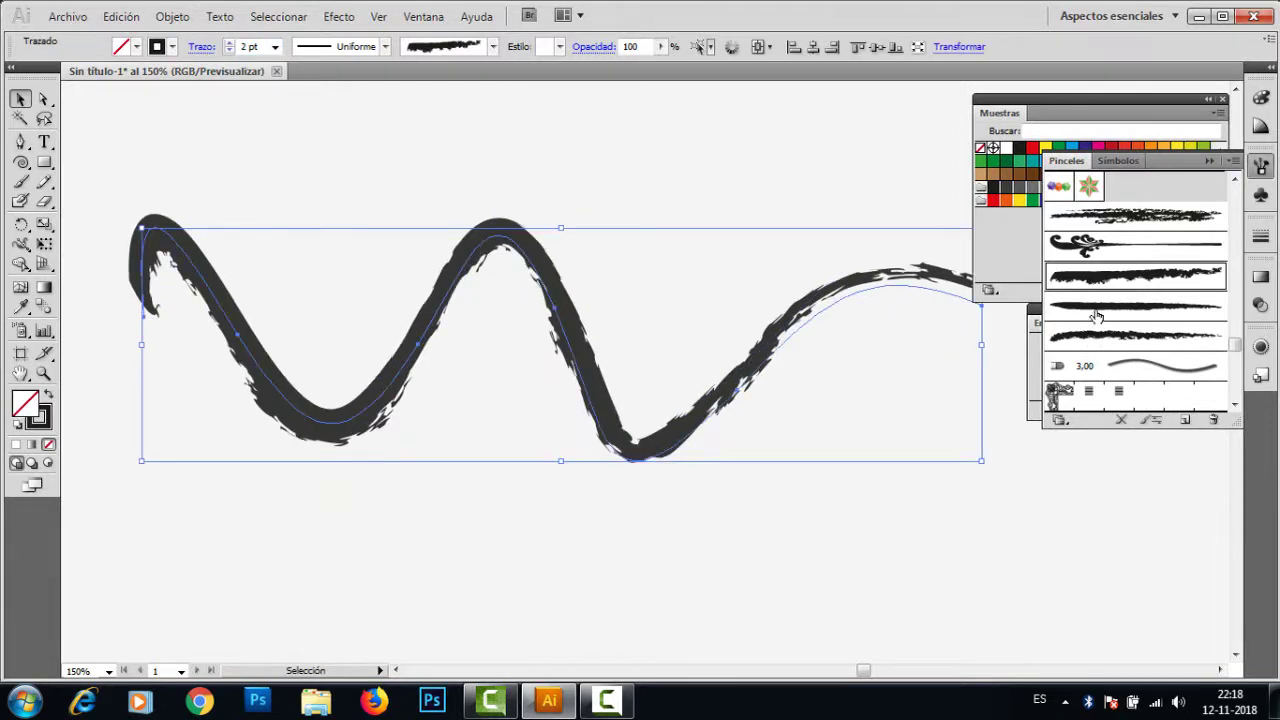
left_click(1148, 340)
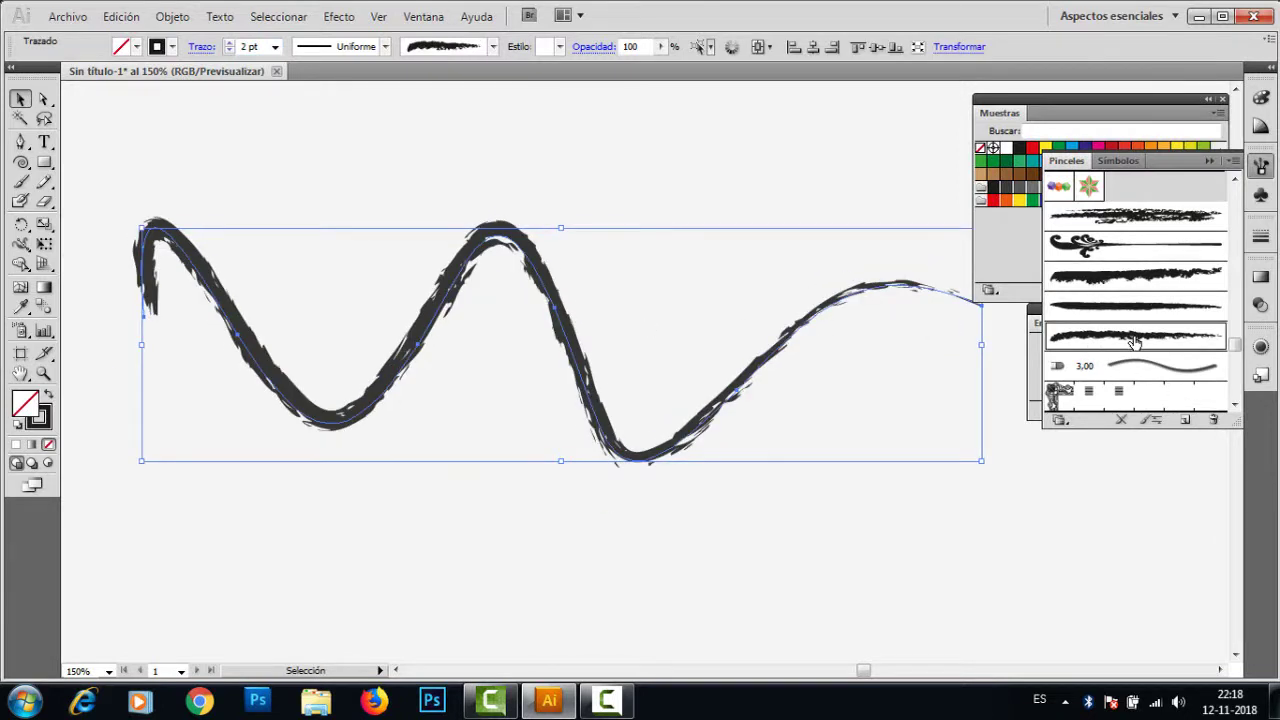
left_click(1125, 250)
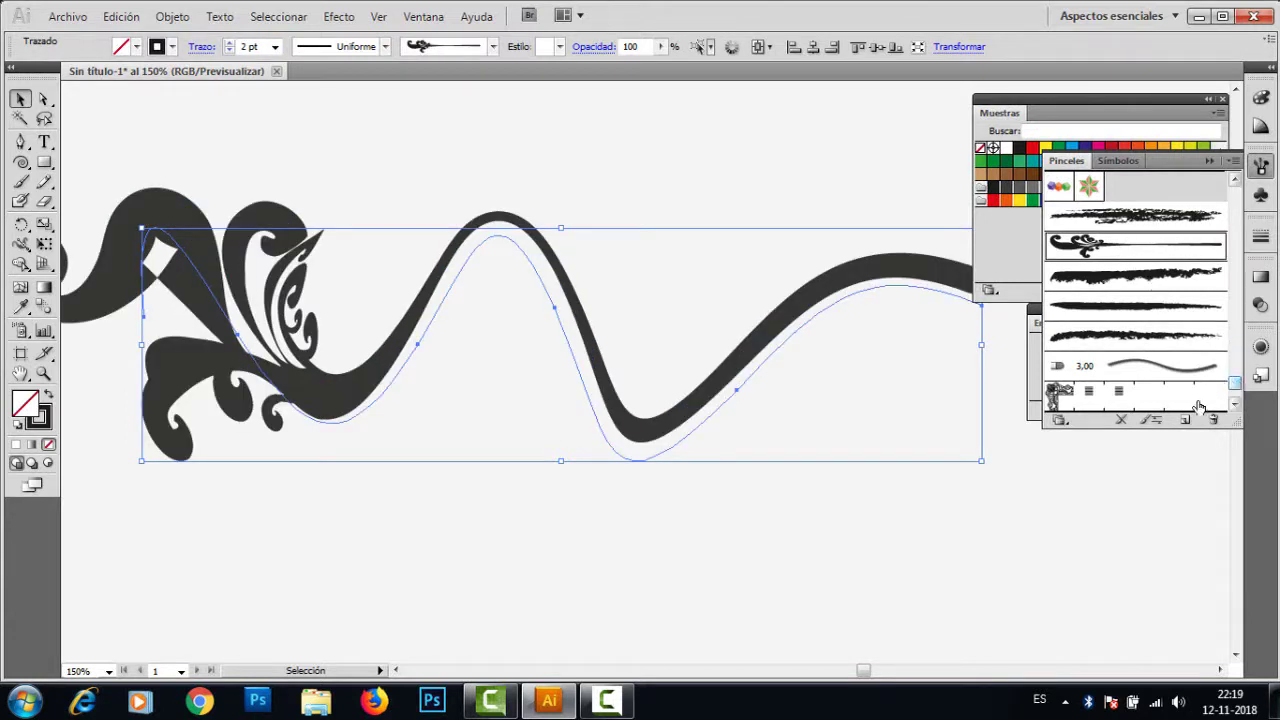
Step: Load the Artístico_Color diluido brush library, apply one of its grey watercolor wash brushes to the wave, and close the library
left_click(1062, 421)
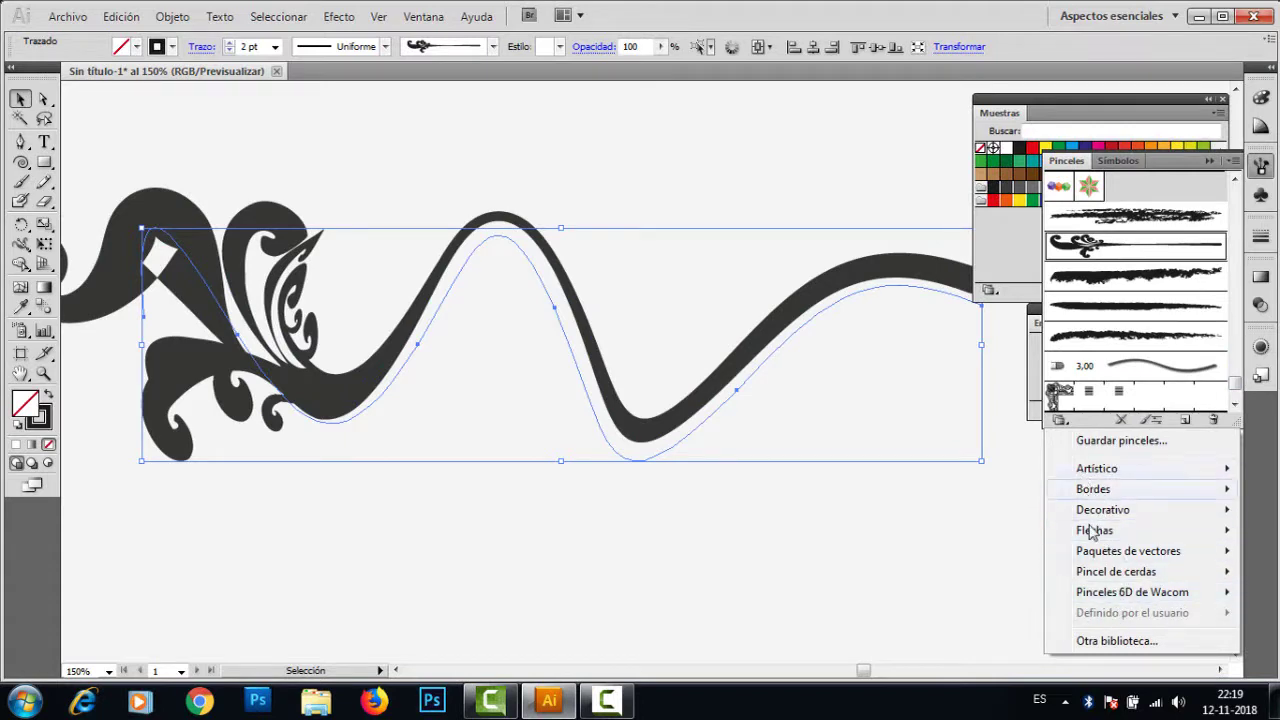
mouse_move(1104, 478)
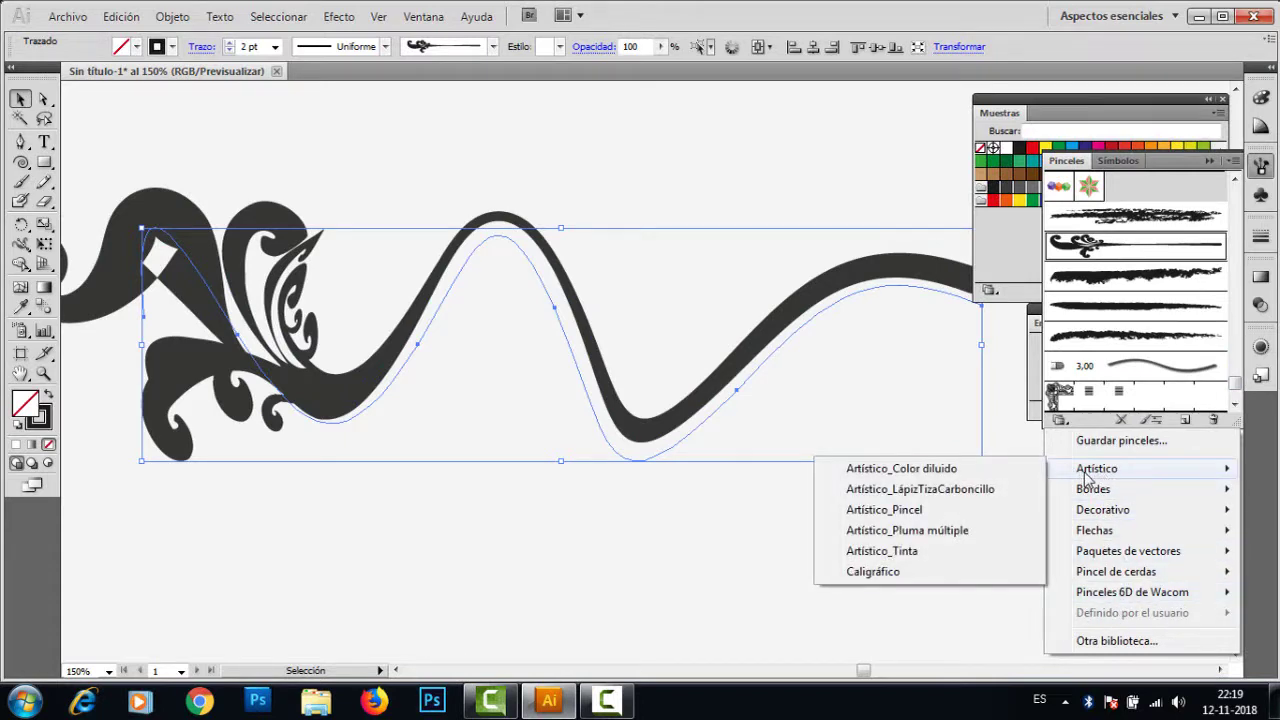
left_click(938, 470)
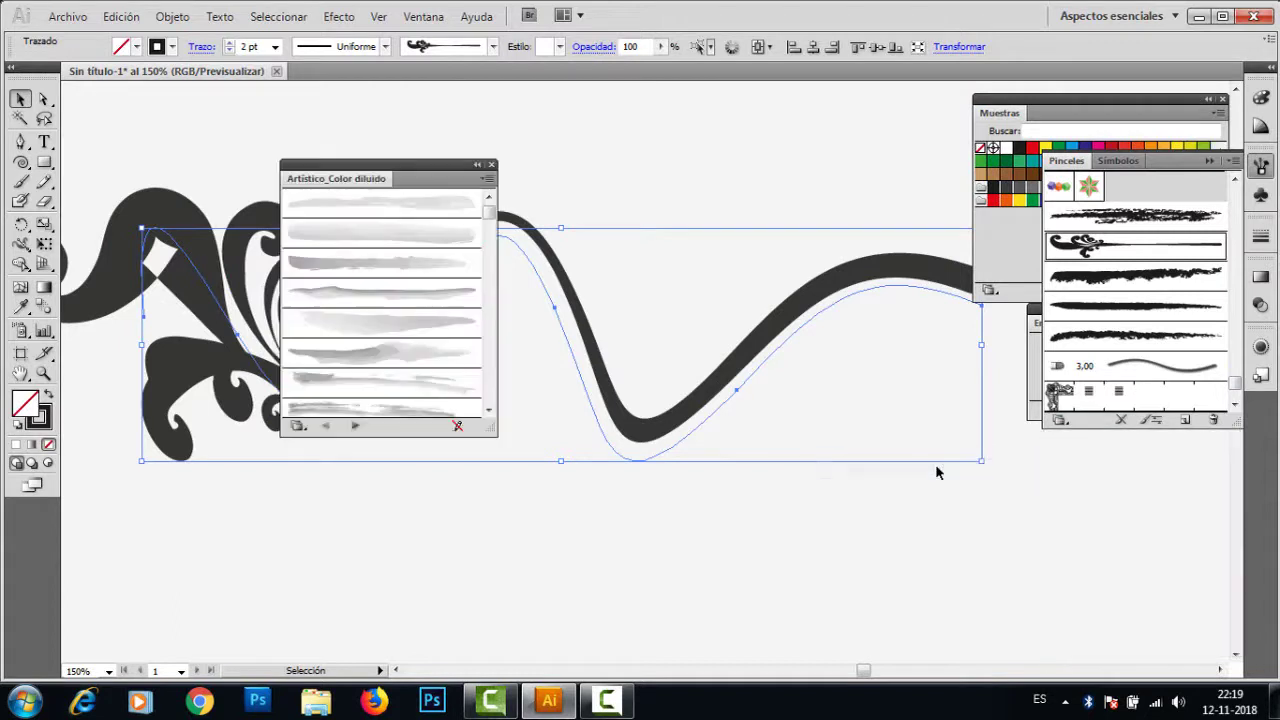
left_click_drag(356, 178, 611, 288)
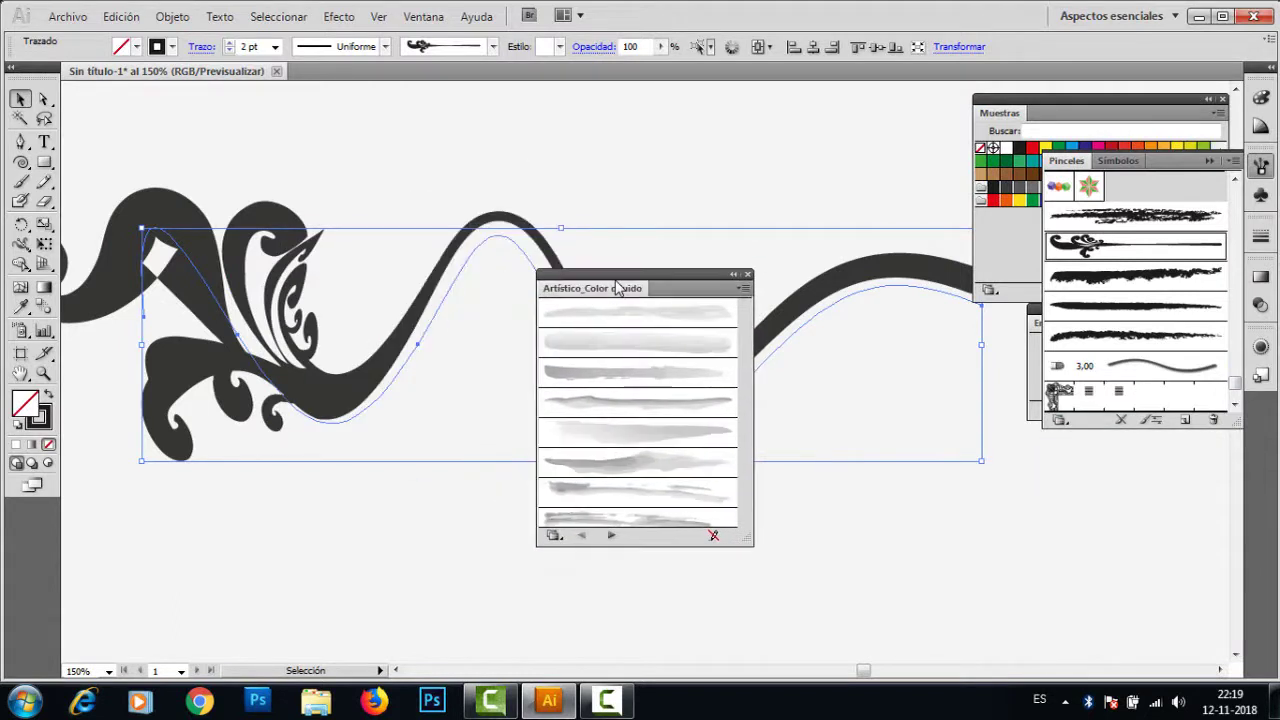
left_click_drag(747, 336, 746, 486)
left_click(634, 457)
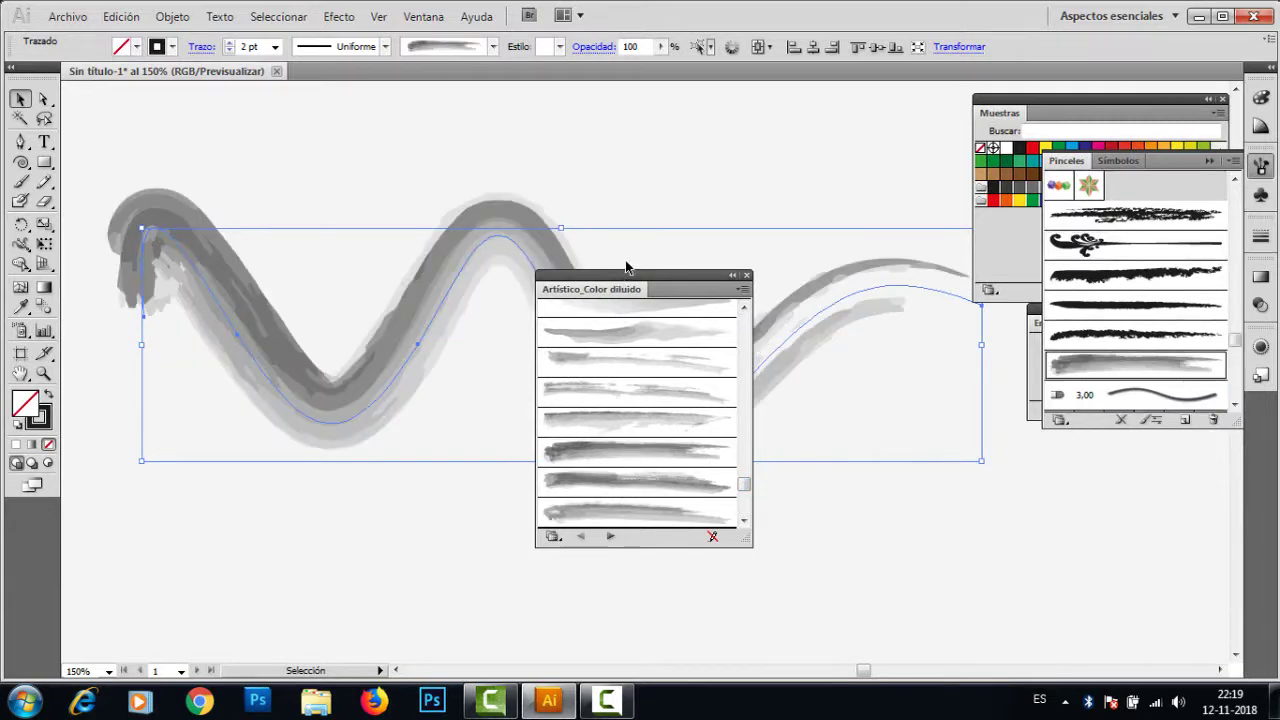
mouse_move(635, 280)
left_mouse_down()
mouse_move(772, 380)
mouse_move(781, 256)
left_mouse_up()
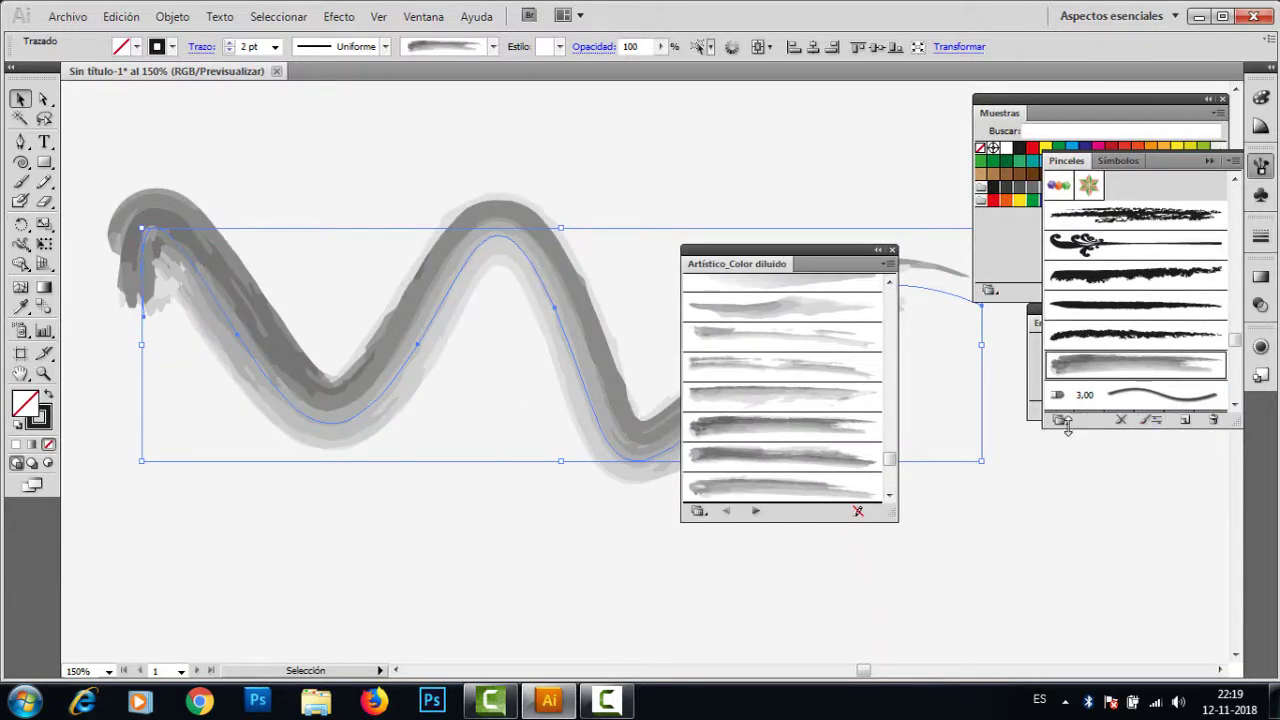
left_click(890, 249)
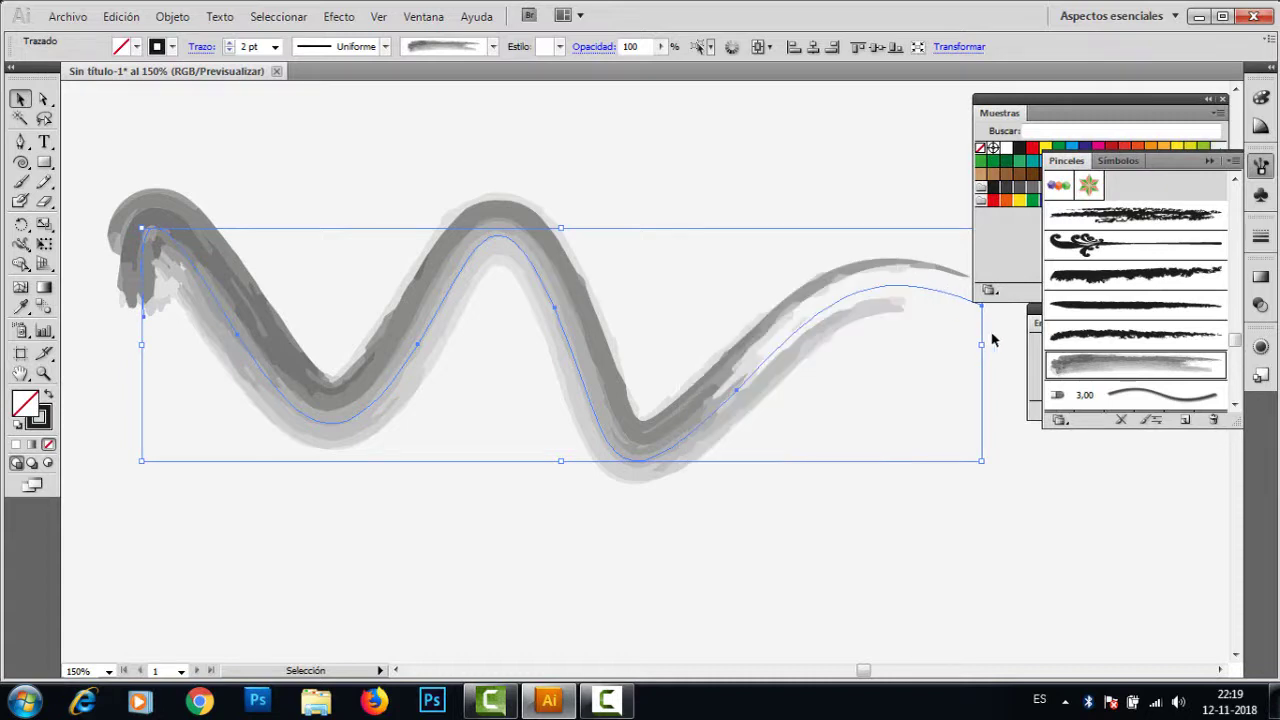
Step: Load the Artístico_Pluma múltiple brush library, apply its last multi-line brush to the wave, and close the library
left_click(1060, 420)
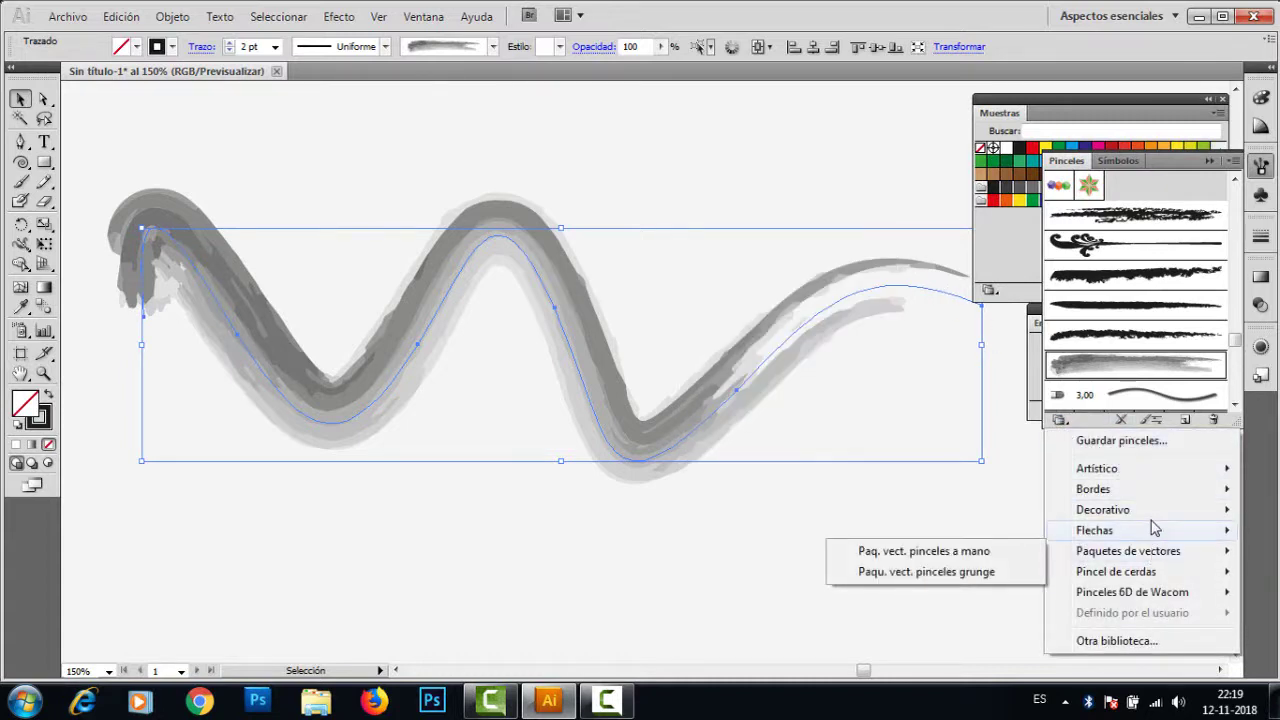
mouse_move(1119, 472)
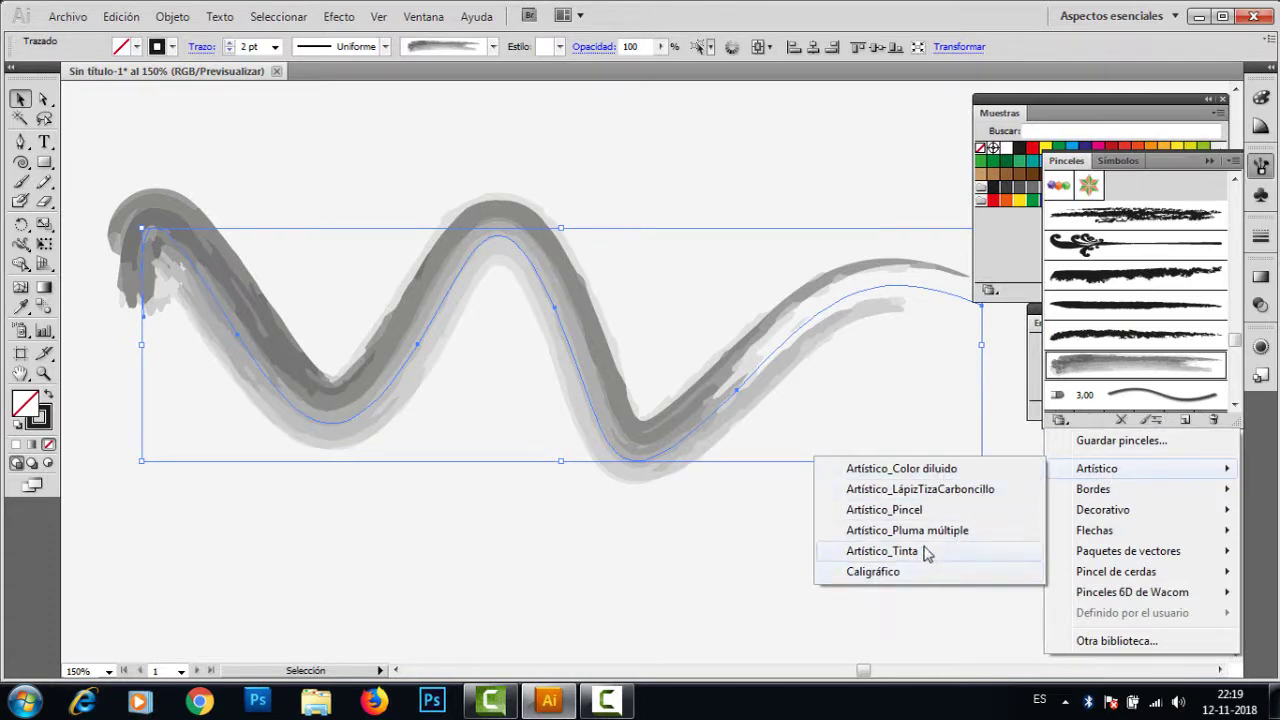
left_click(918, 531)
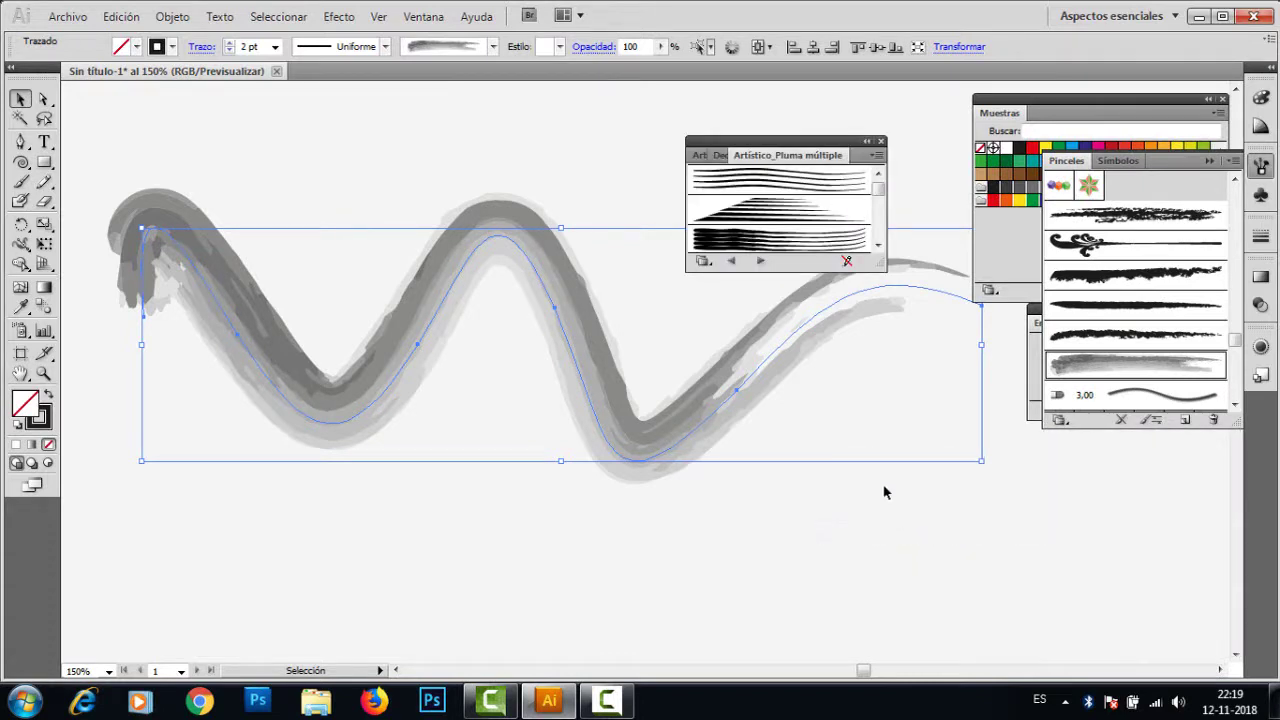
left_click_drag(882, 268, 935, 576)
left_click(820, 507)
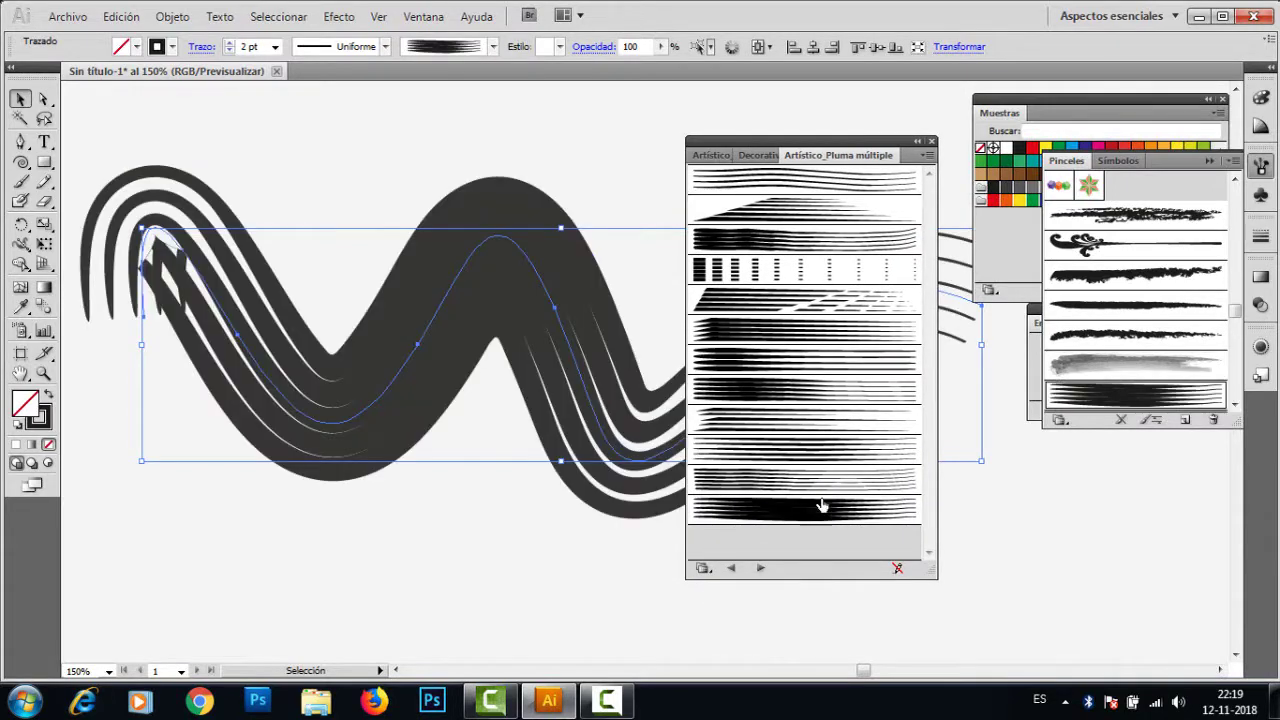
left_click(931, 141)
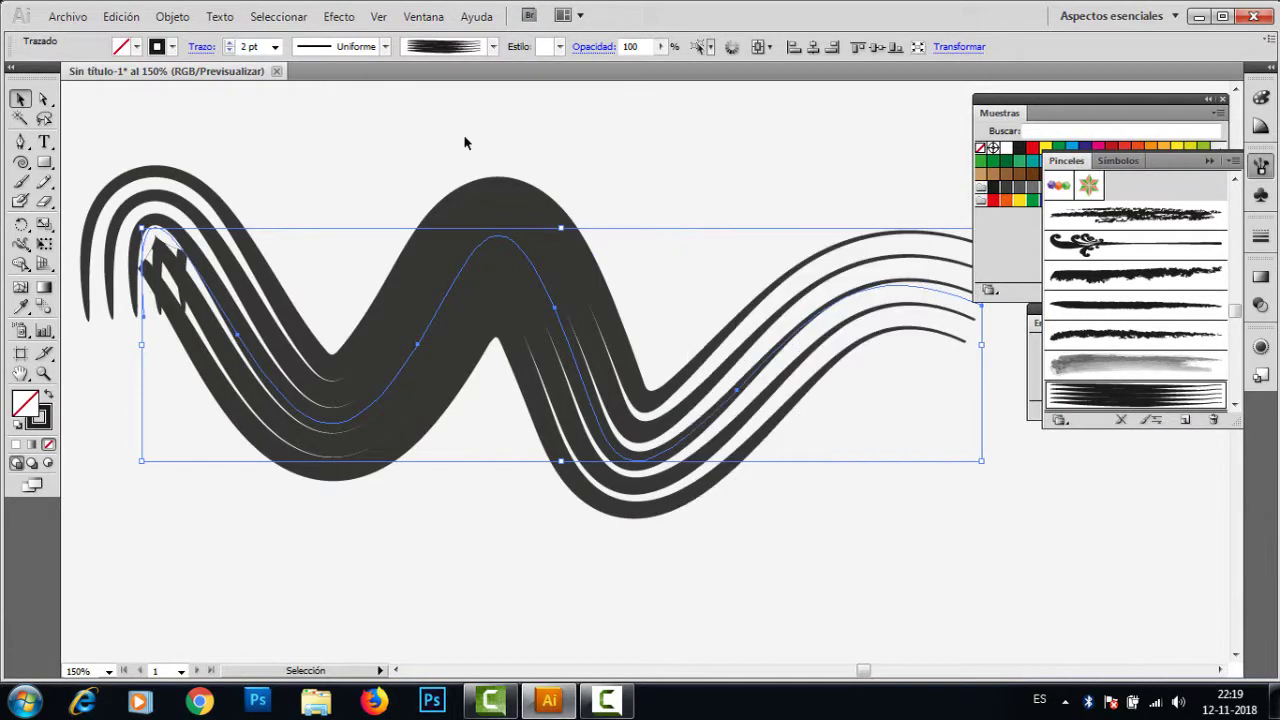
Step: Set the wave's stroke weight to 0.75 pt and move the wave slightly higher
left_click(275, 48)
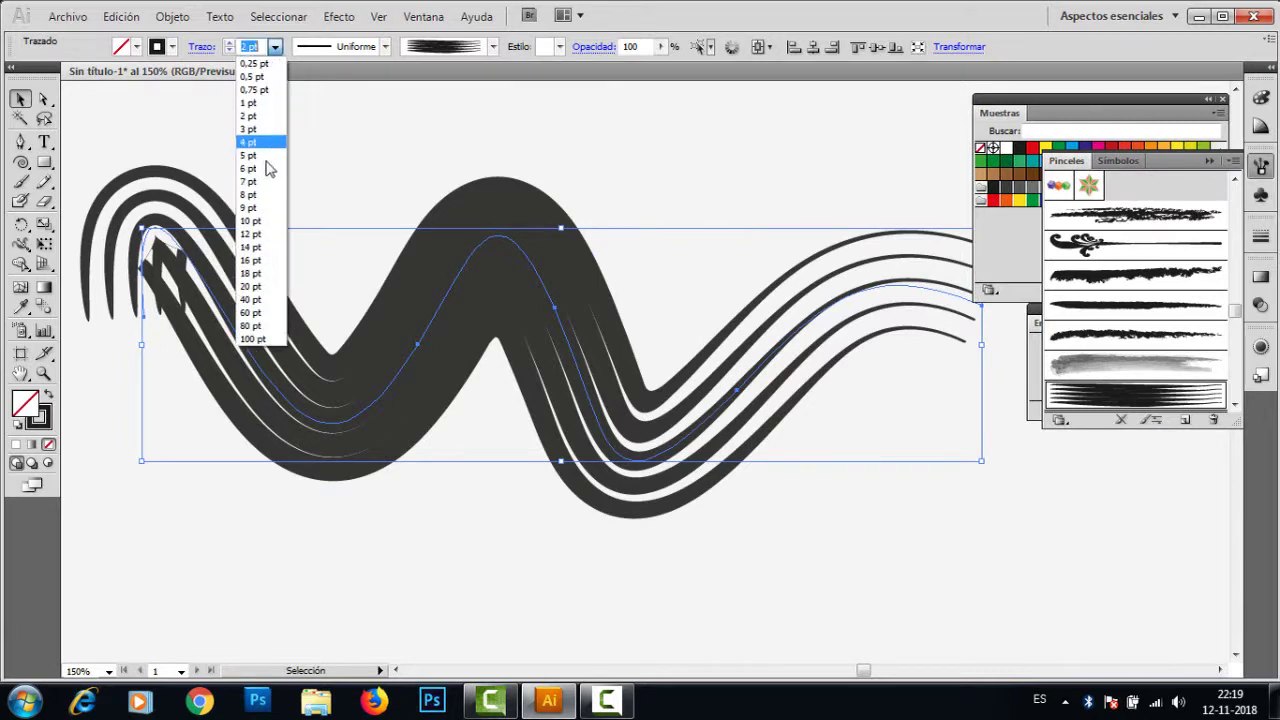
left_click(265, 92)
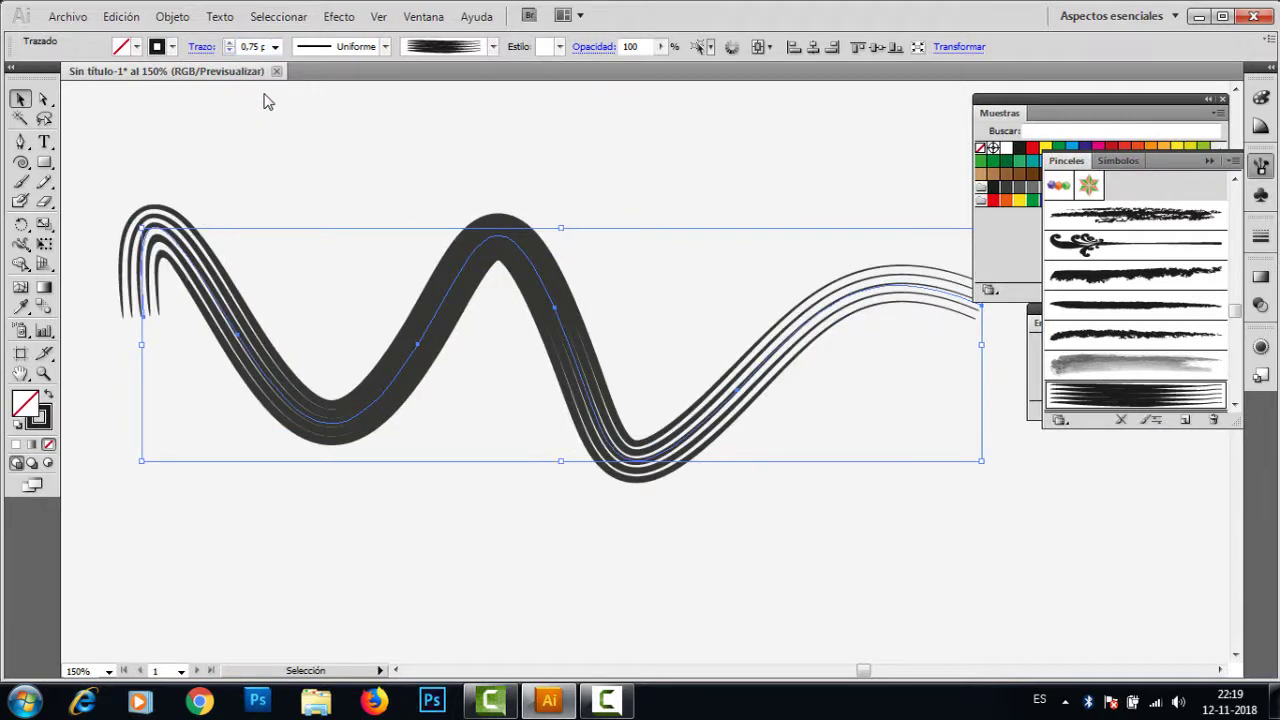
left_click(385, 160)
left_click_drag(565, 328, 578, 245)
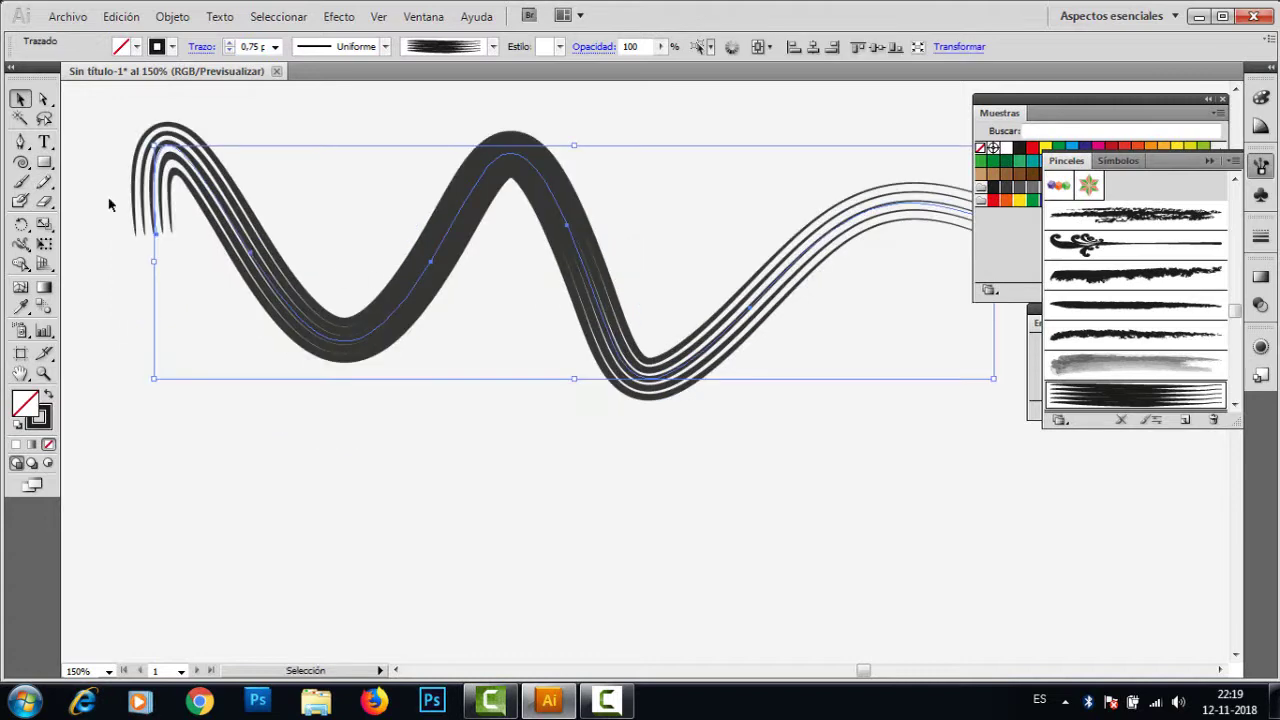
Step: Reshape the wave's second crest by moving its descending-side anchor point to about X 60.47 cm, Y 17.31 cm and adjusting its direction handle
left_click(44, 99)
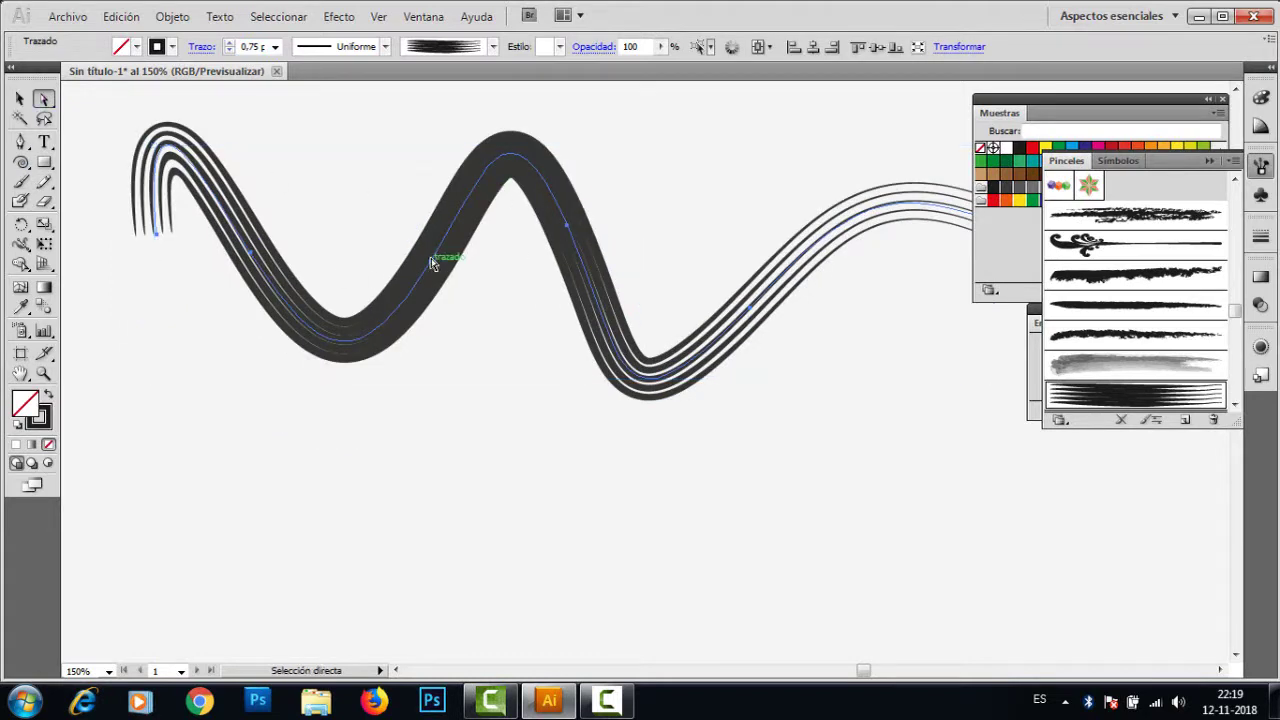
left_click(431, 259)
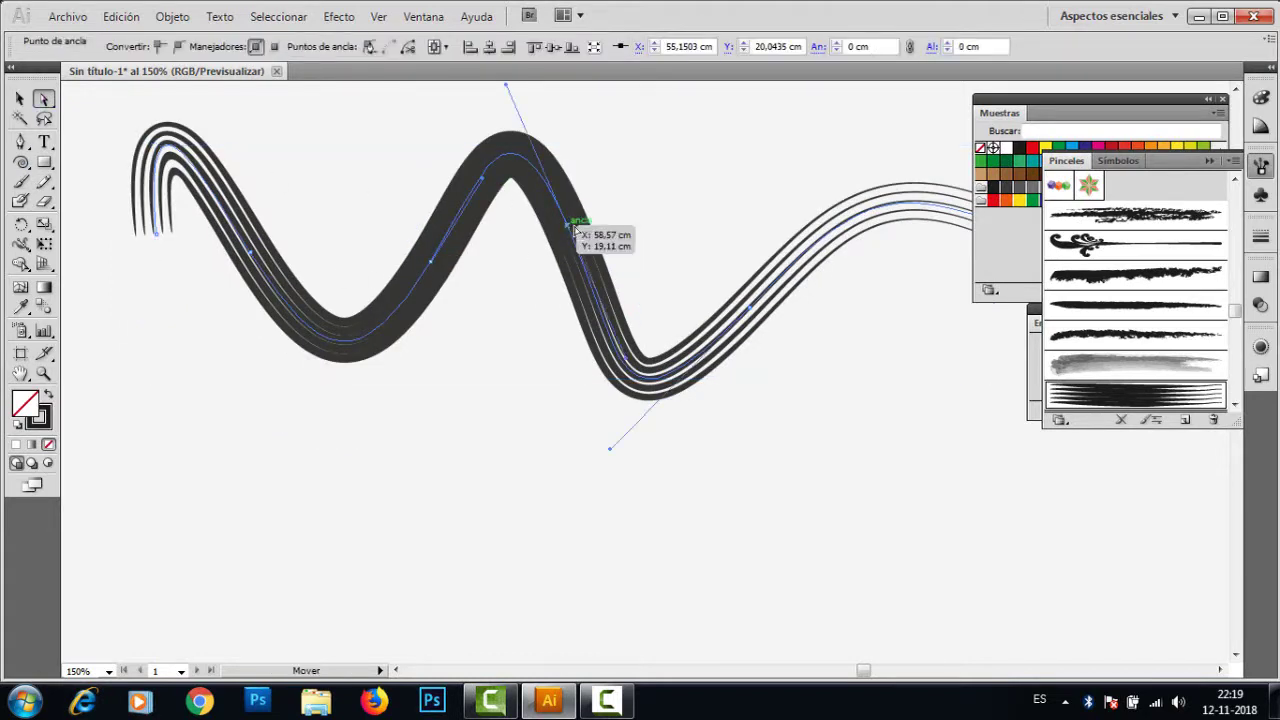
left_click_drag(575, 228, 651, 243)
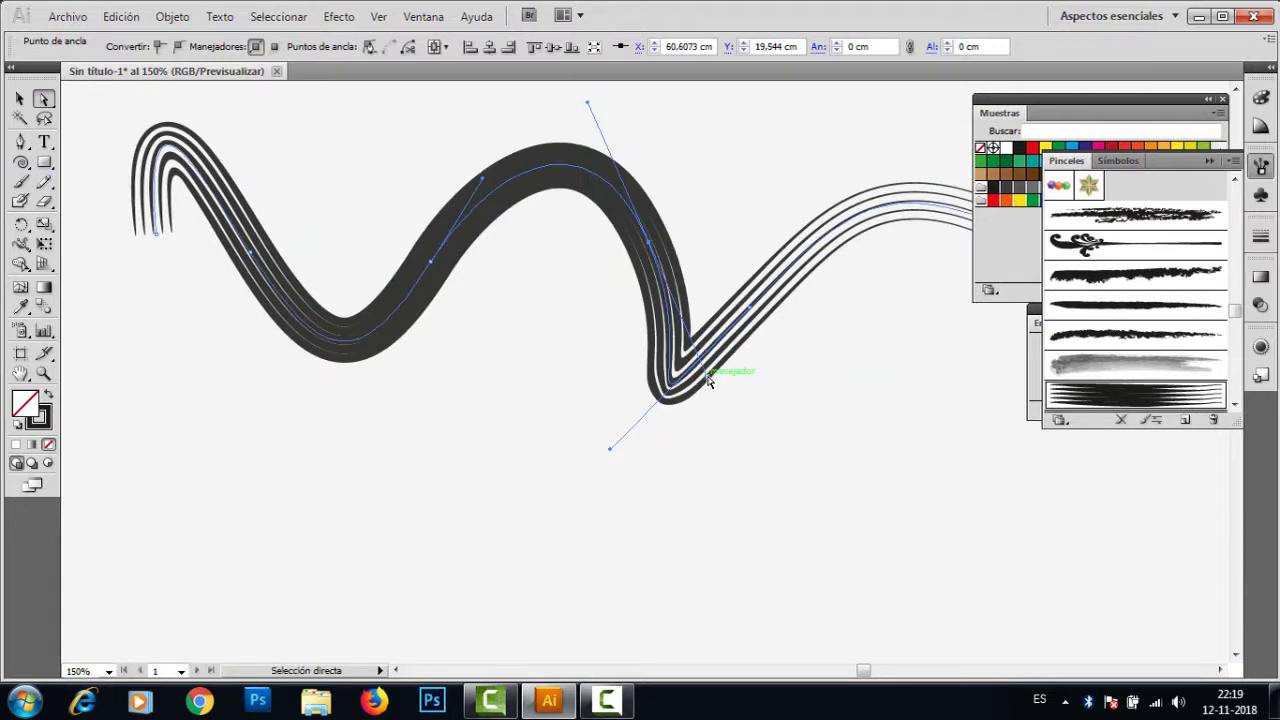
left_click_drag(707, 375, 672, 269)
mouse_move(650, 263)
left_mouse_down()
mouse_move(650, 184)
mouse_move(688, 274)
mouse_move(697, 253)
left_mouse_up()
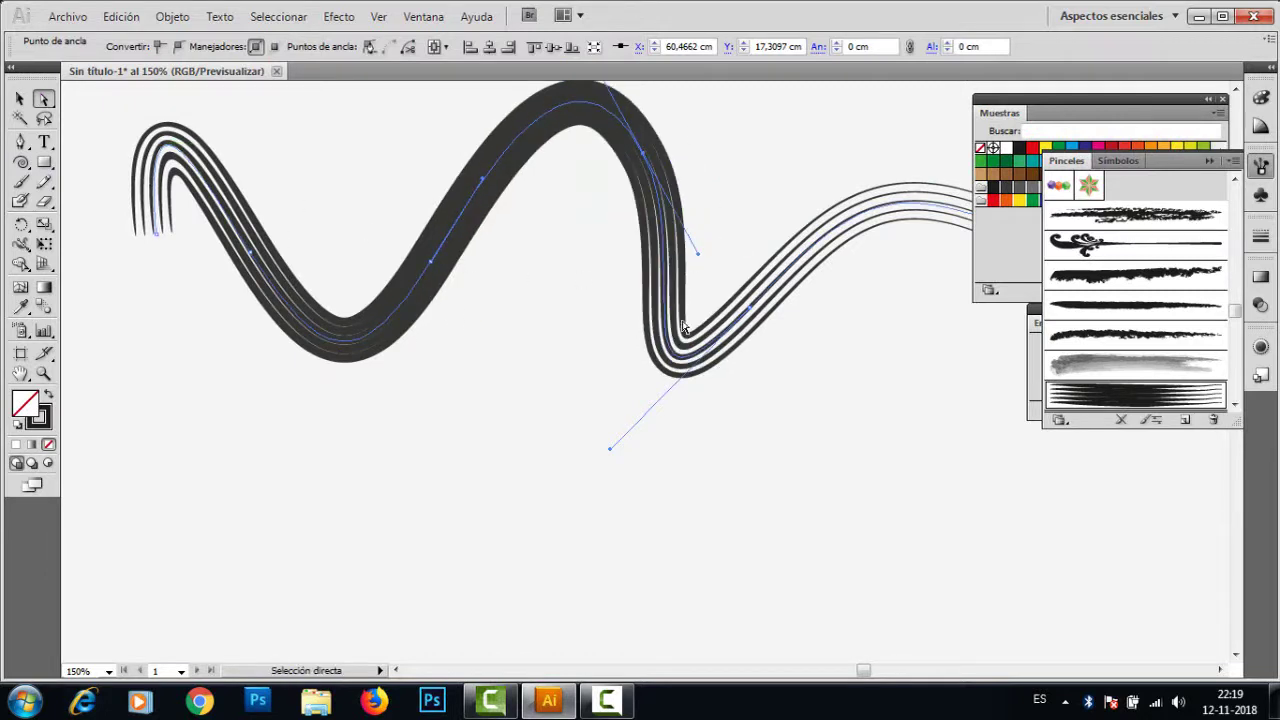
left_click_drag(816, 367, 733, 382)
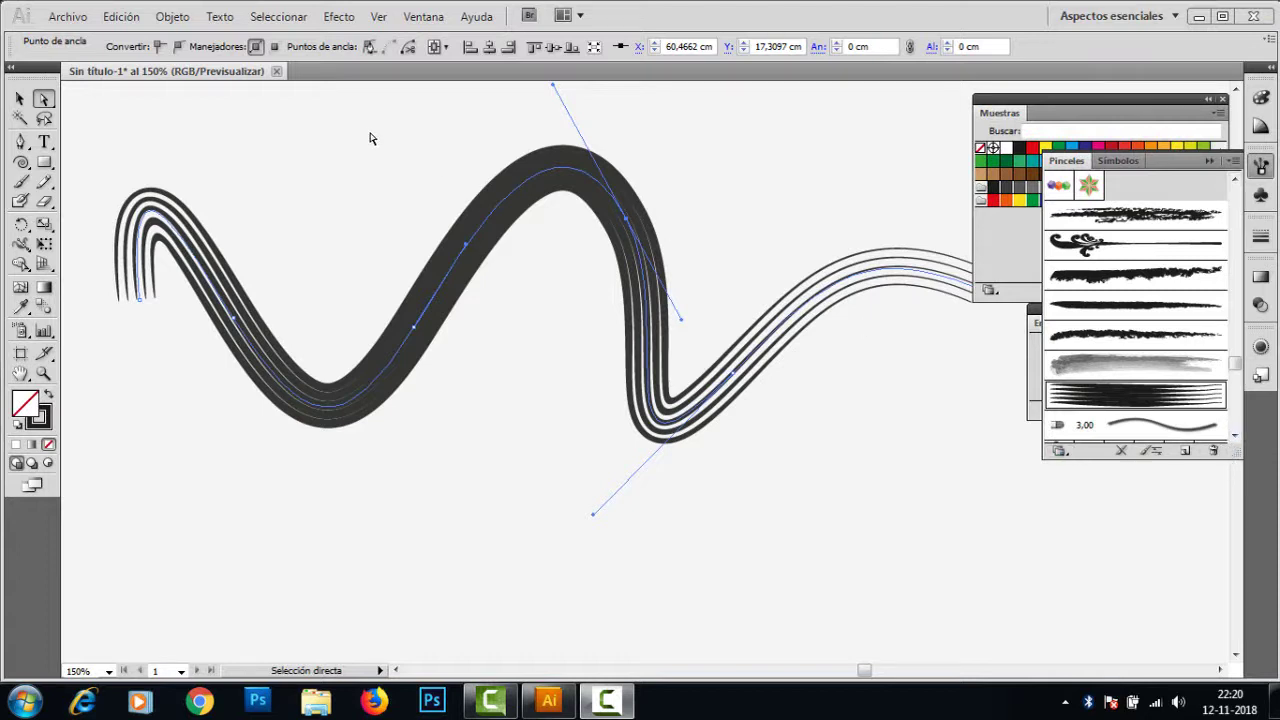
Step: Select the whole wave and examine the brush library categories available for its stroke
left_click(20, 98)
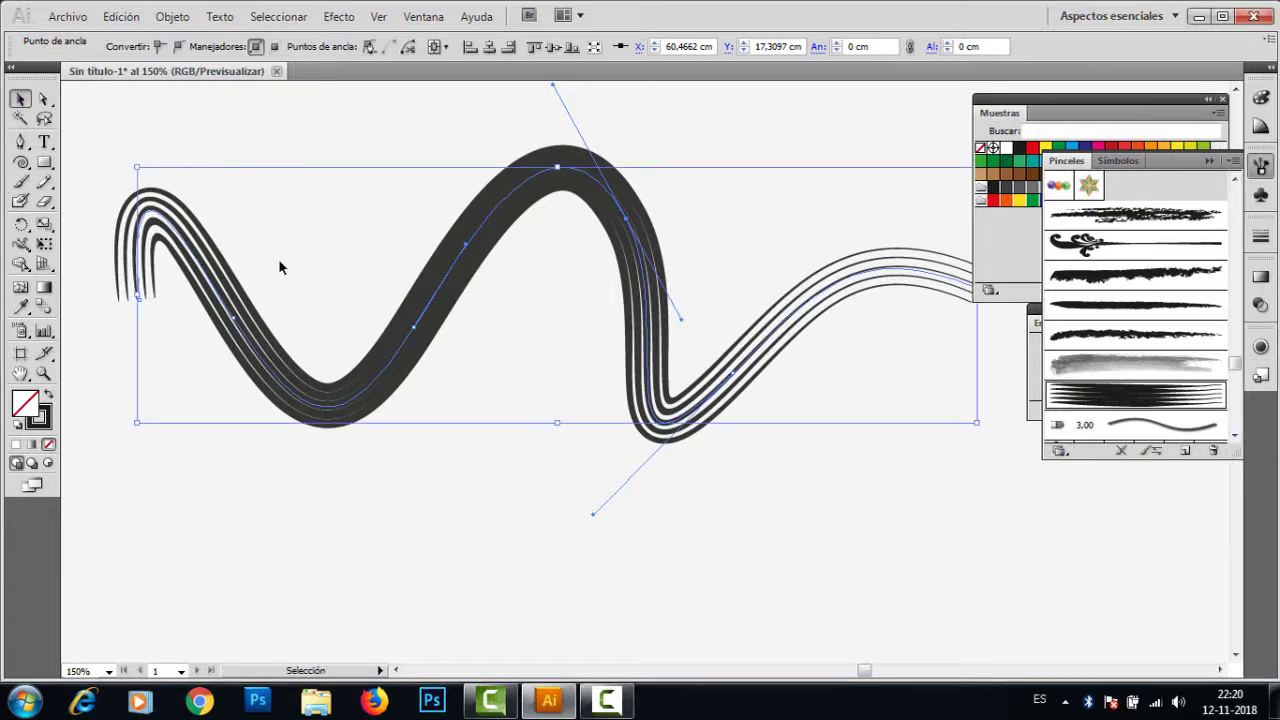
left_click(400, 365)
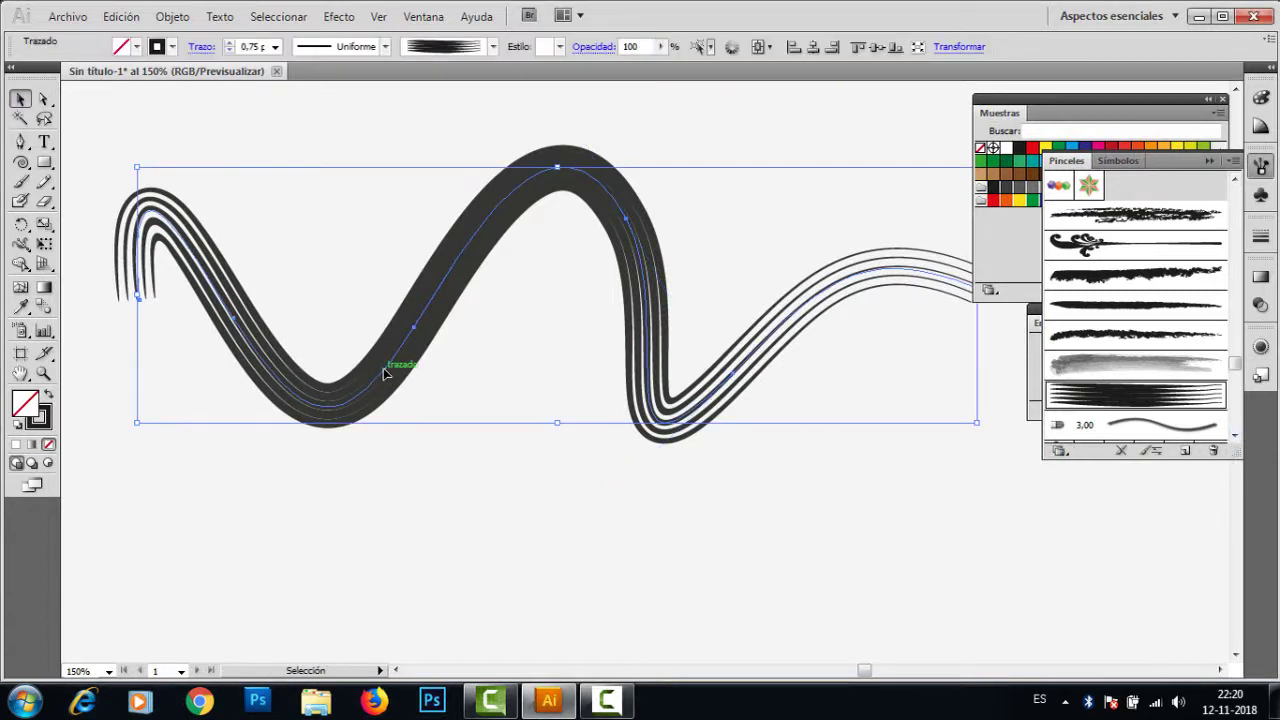
left_click(491, 47)
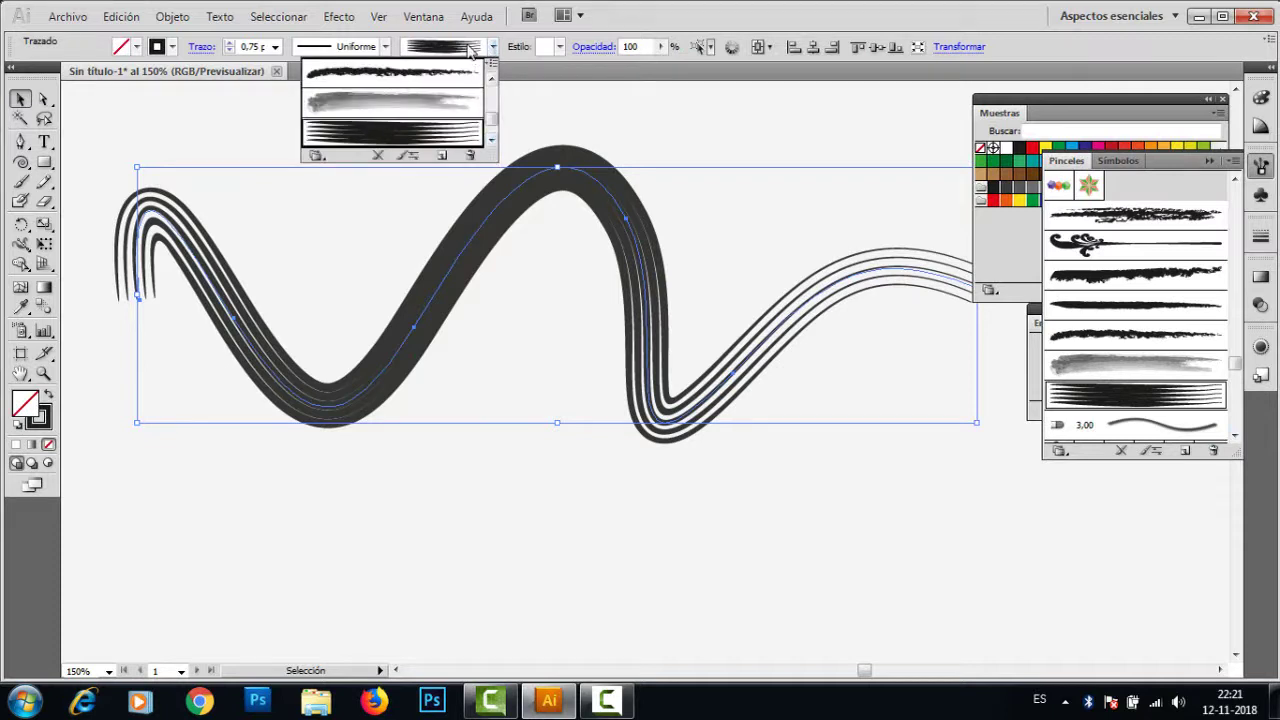
left_click(316, 156)
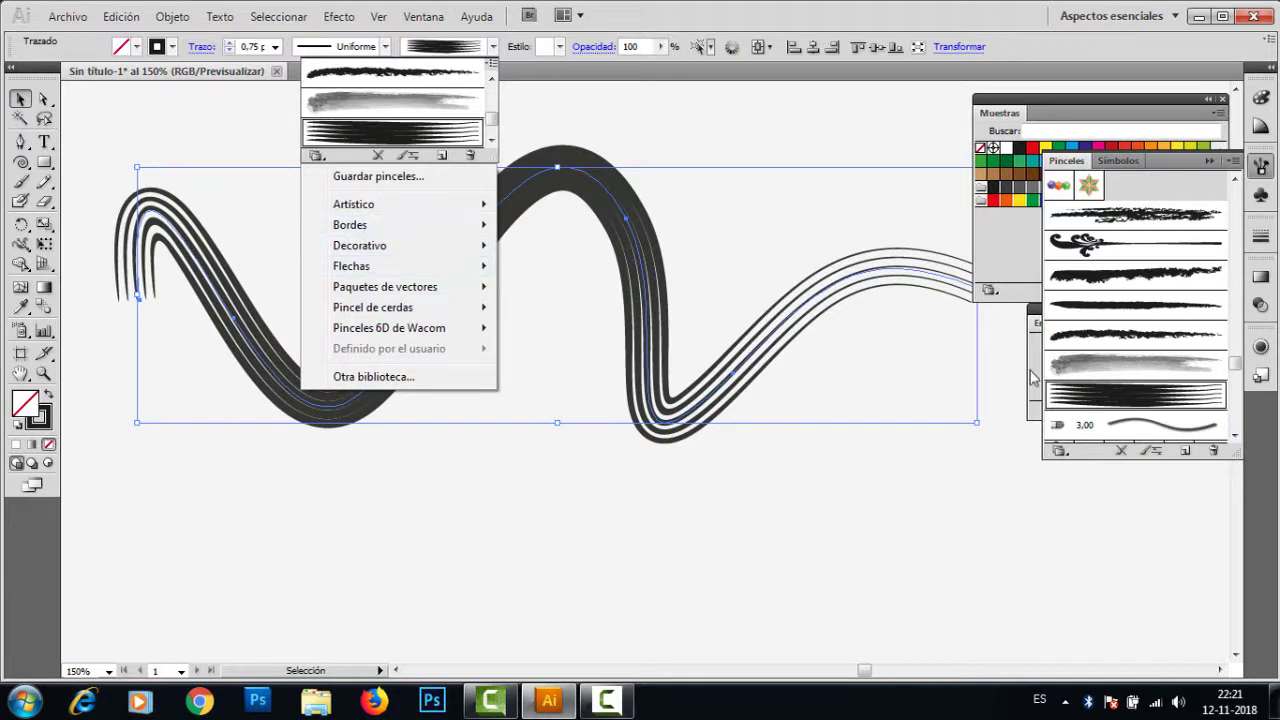
left_click(1078, 464)
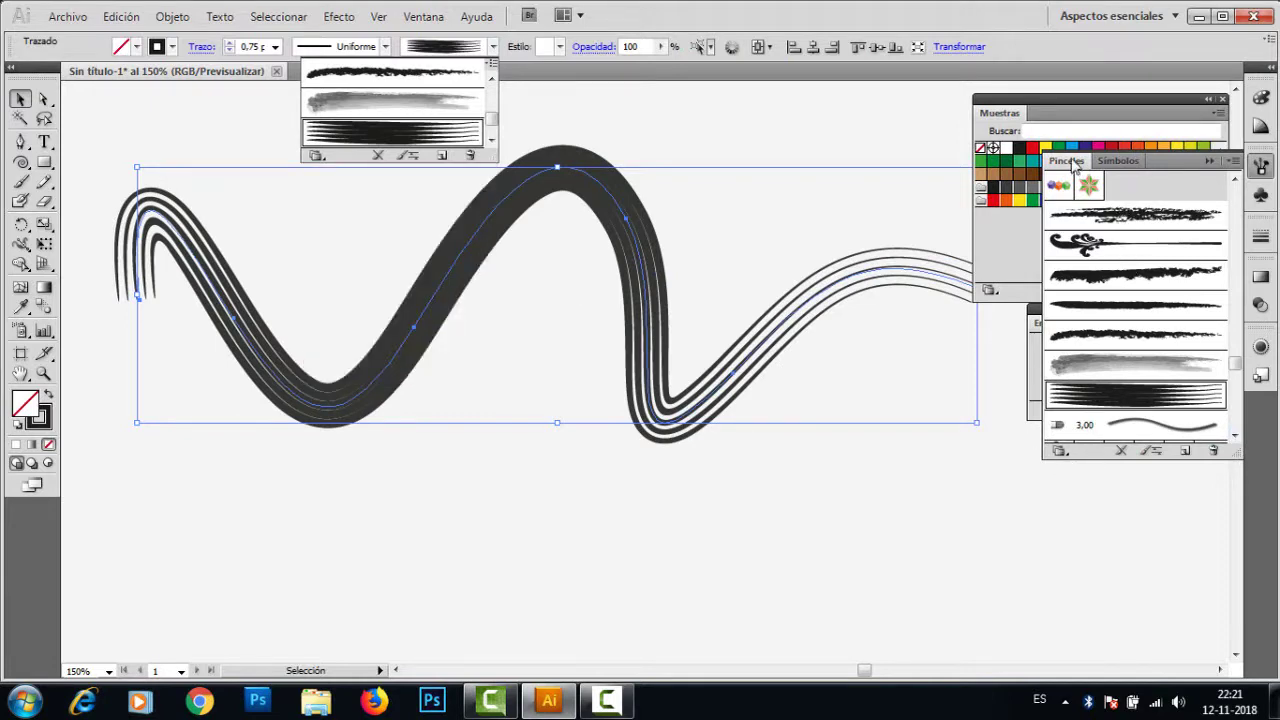
left_click(1060, 451)
left_click(1060, 451)
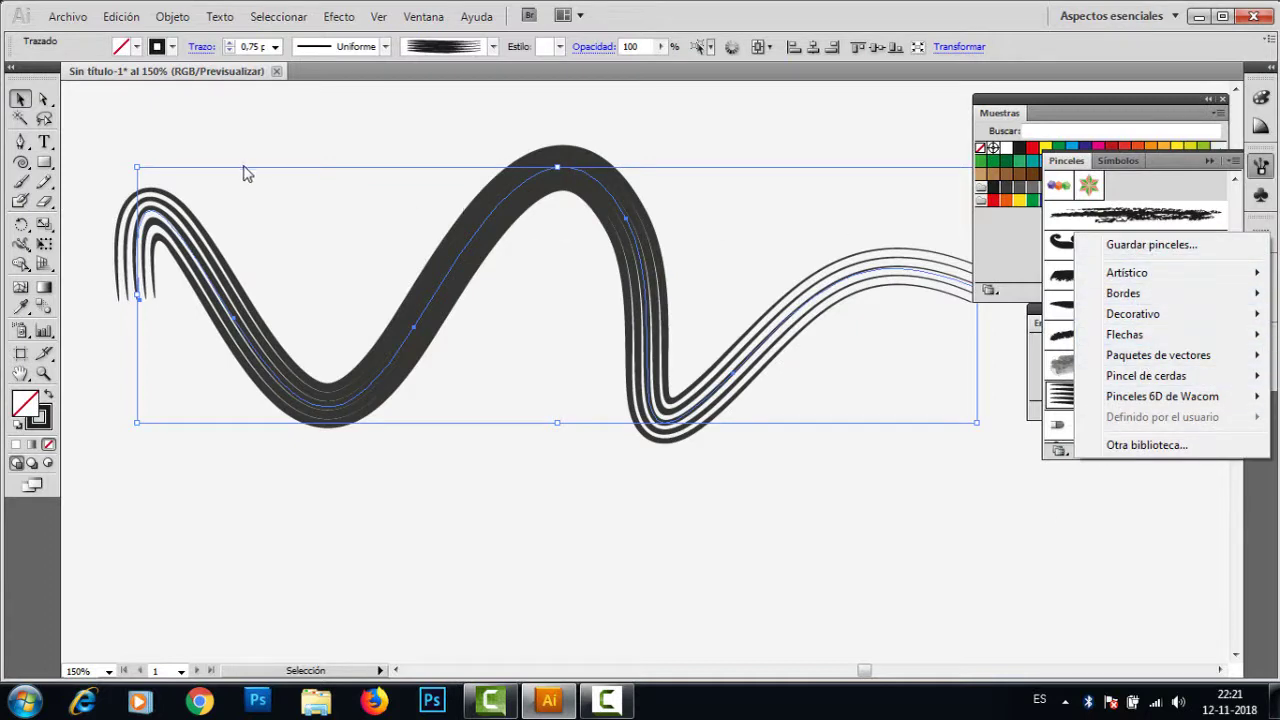
left_click(17, 101)
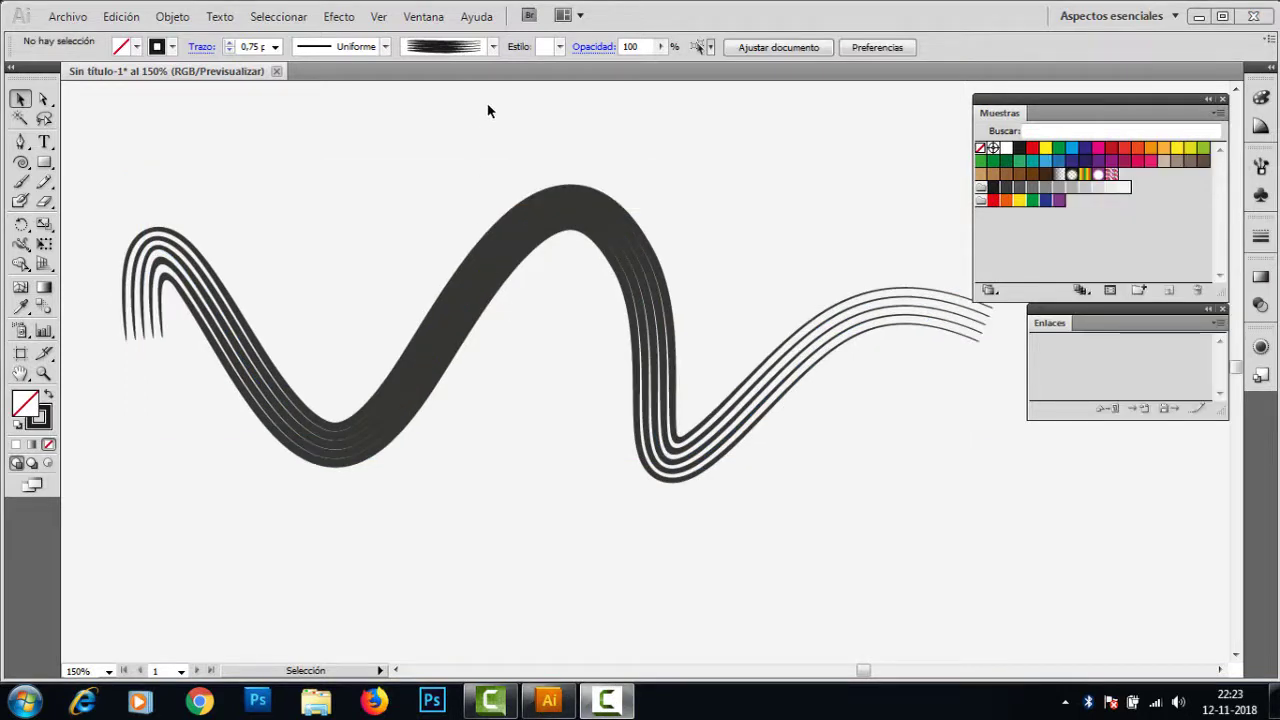
Step: Select the wave and try the Oval 5 pt and Plano 5 pt calligraphic brushes on its stroke
left_click(425, 350)
left_click(493, 47)
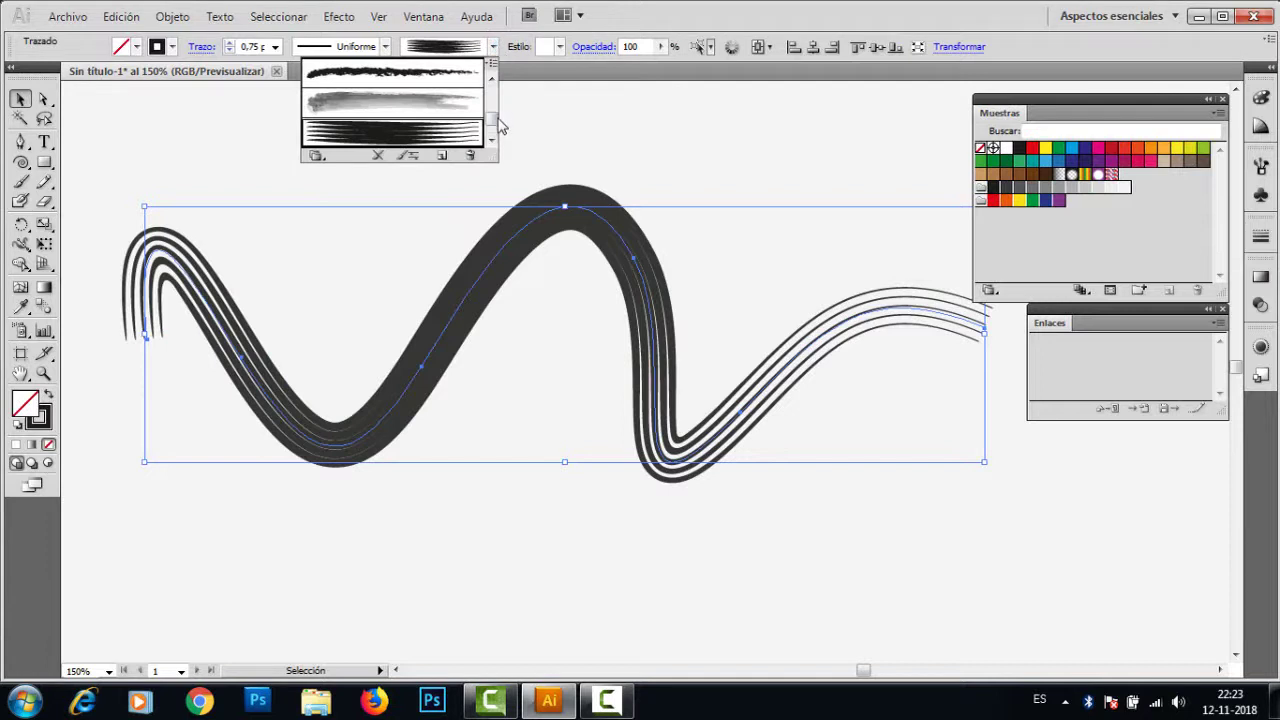
left_click_drag(491, 118, 493, 95)
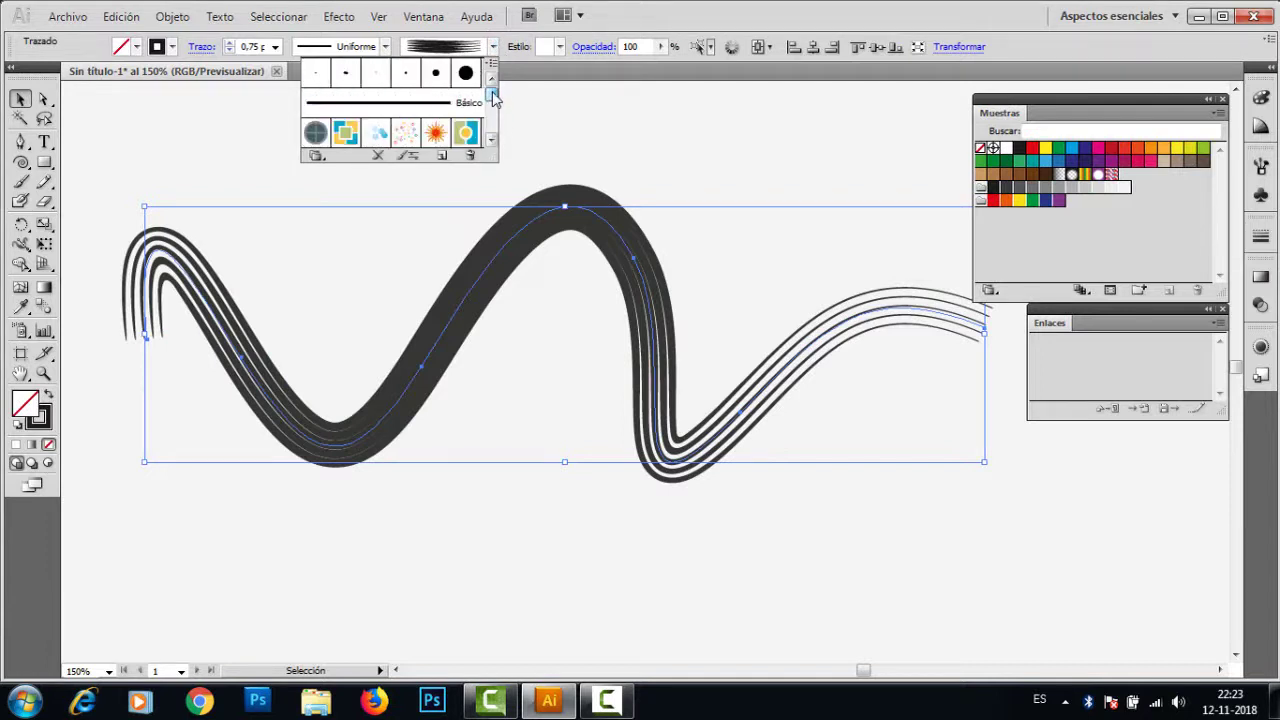
left_click(344, 80)
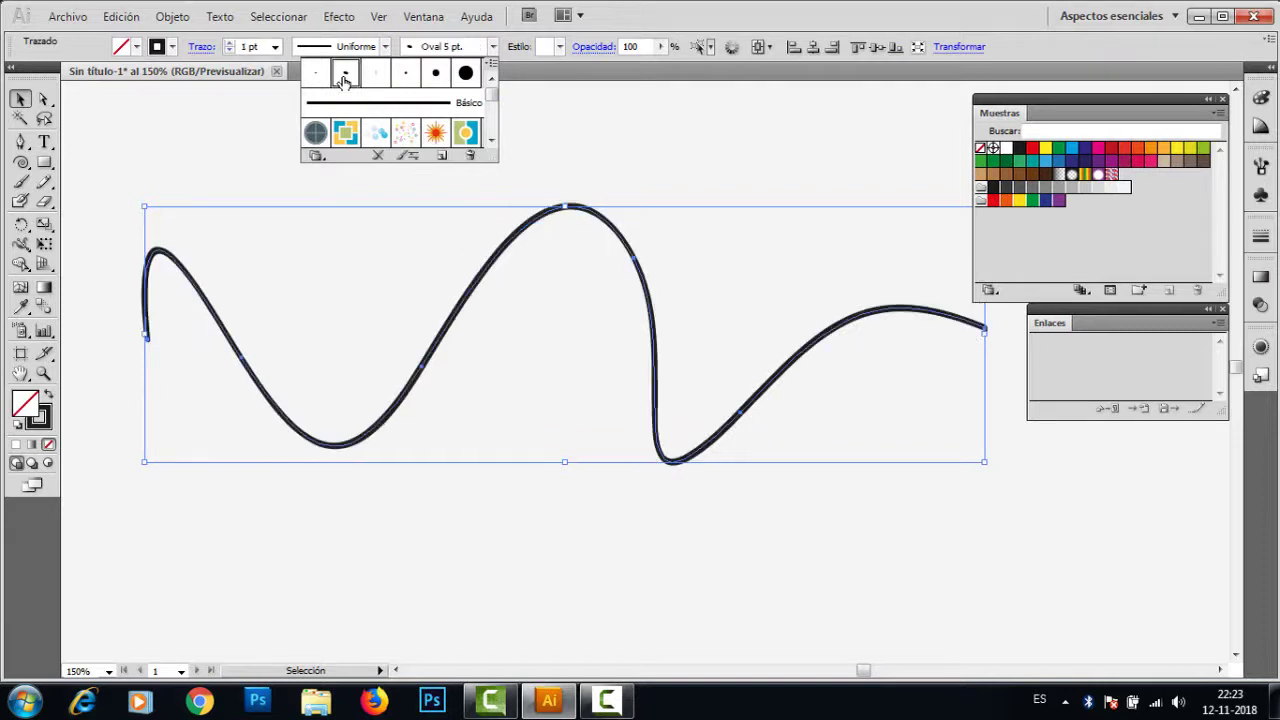
left_click(374, 83)
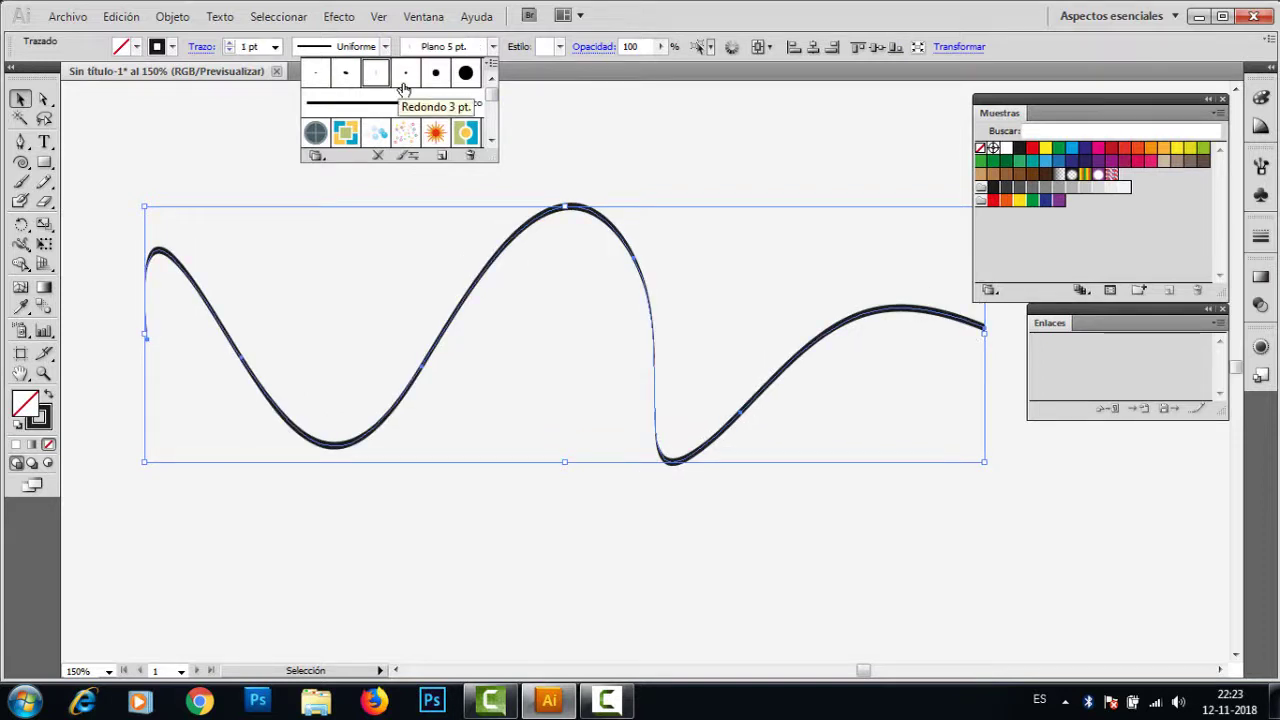
Step: Try the Oval 5 pt, Plano 5 pt, Redondo 3 pt and Redondo 15 pt calligraphic brushes on the wave's stroke
left_click(344, 82)
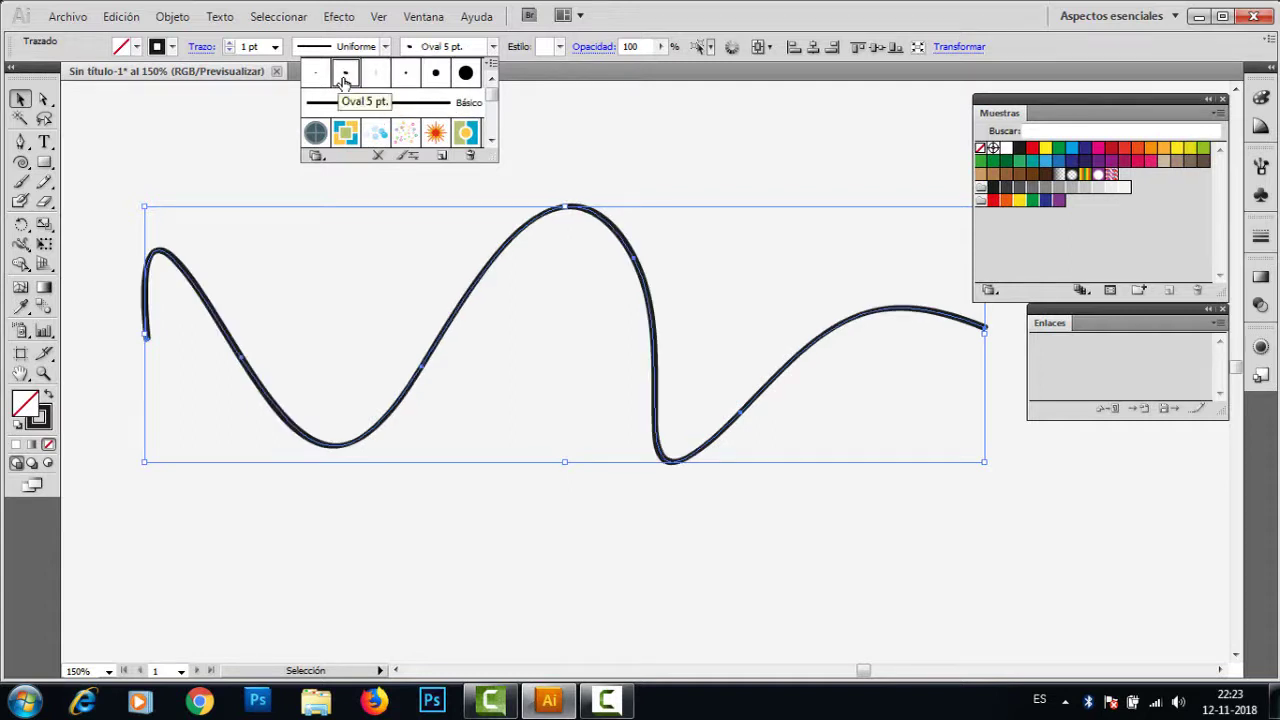
left_click(374, 76)
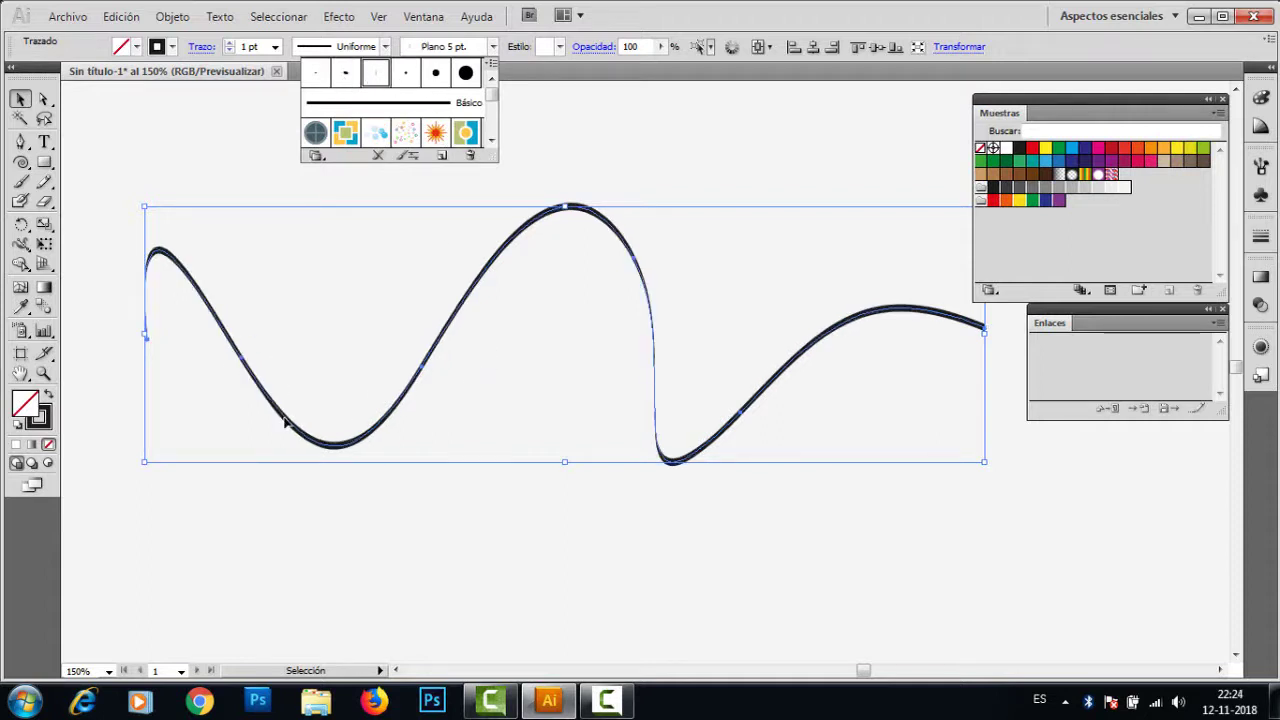
left_click(406, 76)
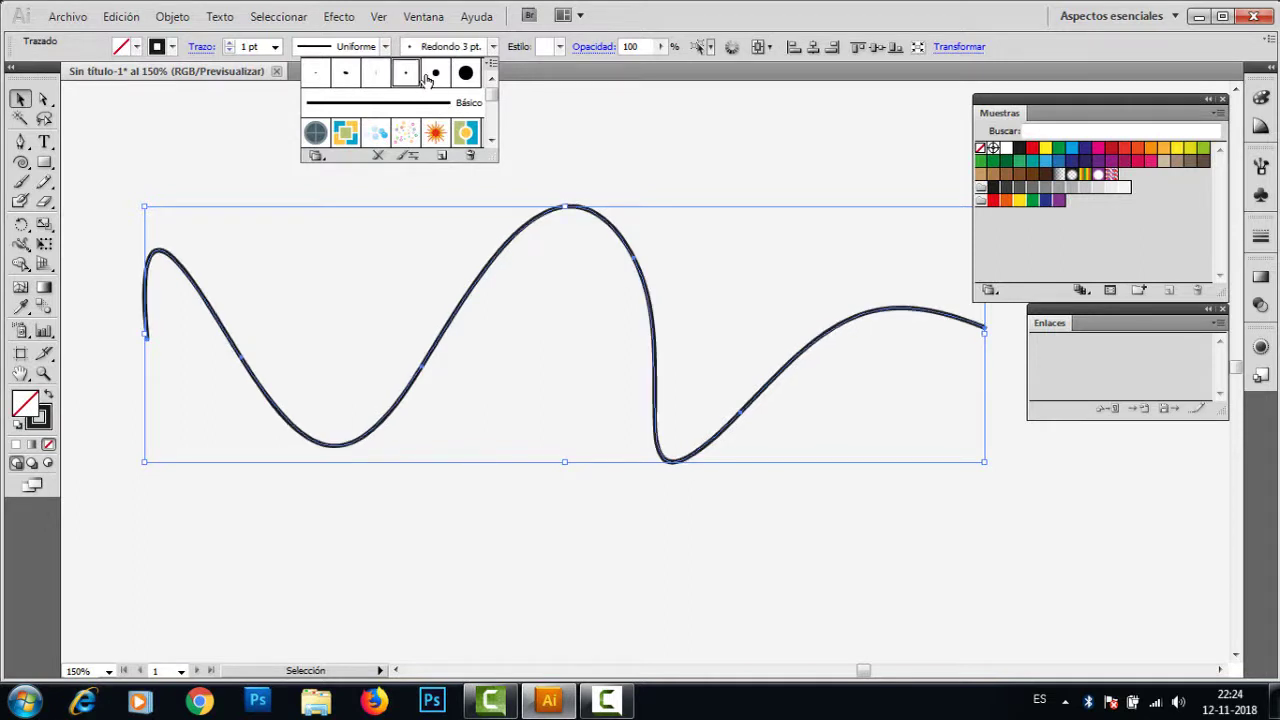
left_click(433, 77)
left_click(465, 74)
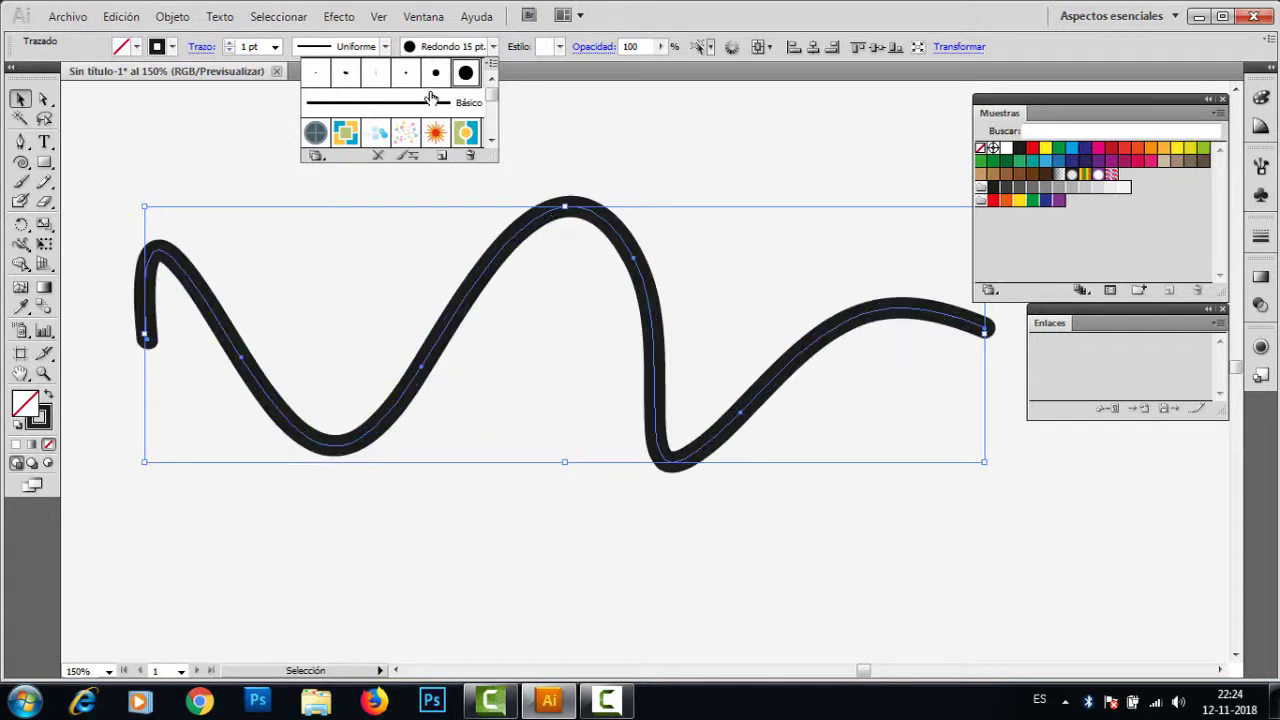
Step: Try the smaller calligraphic brushes again, including Plano 5 pt and Oval 2 pt, and apply Oval 5 pt to the wave's stroke
left_click(435, 78)
left_click(406, 84)
left_click(377, 82)
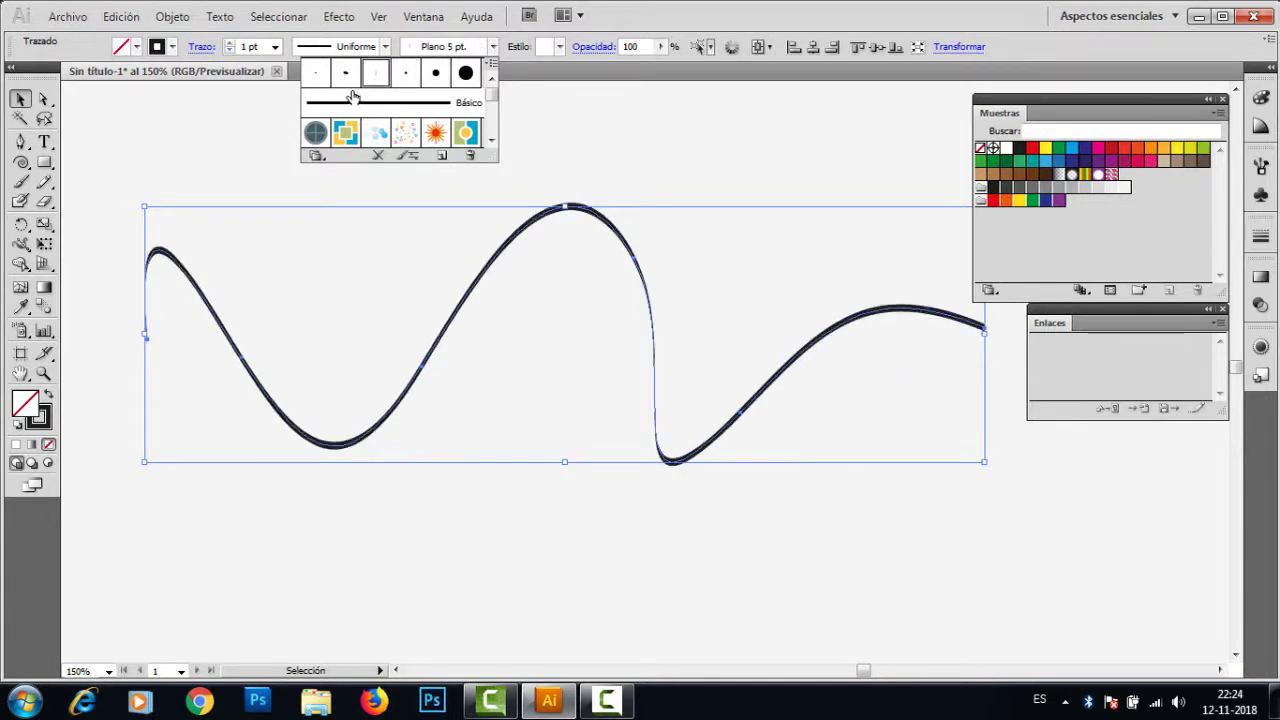
left_click(348, 80)
left_click(316, 80)
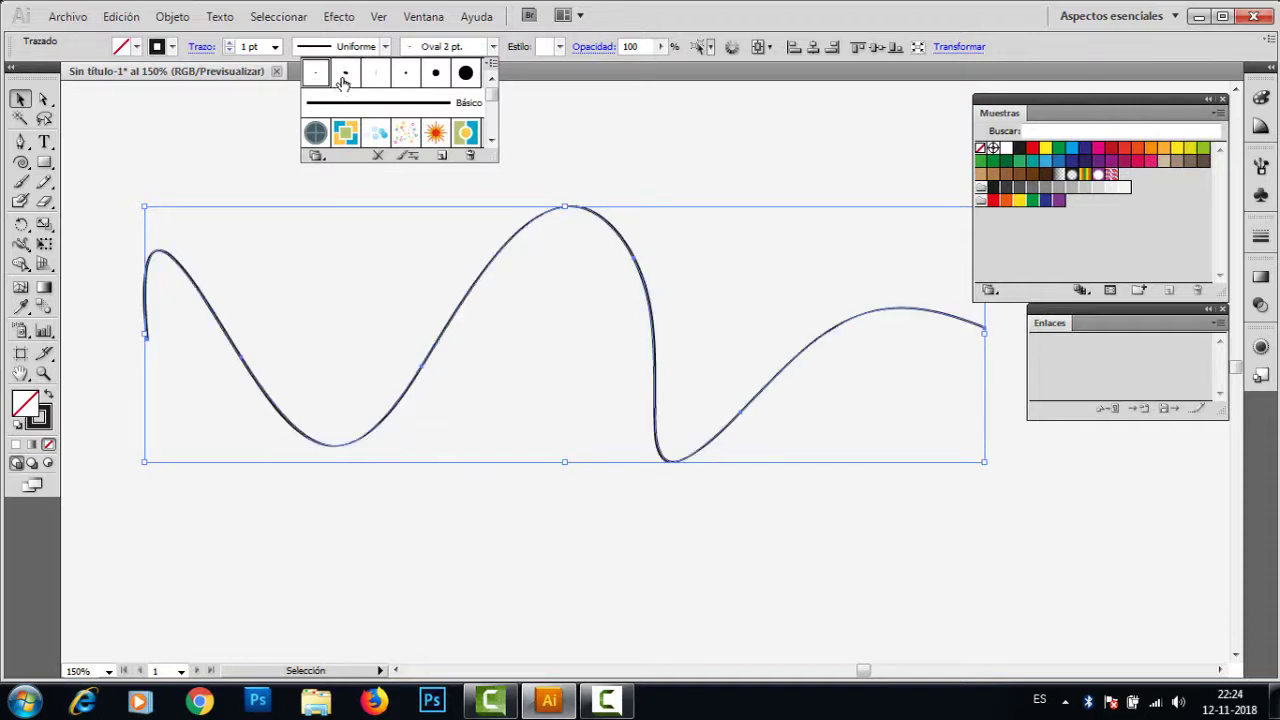
left_click(345, 78)
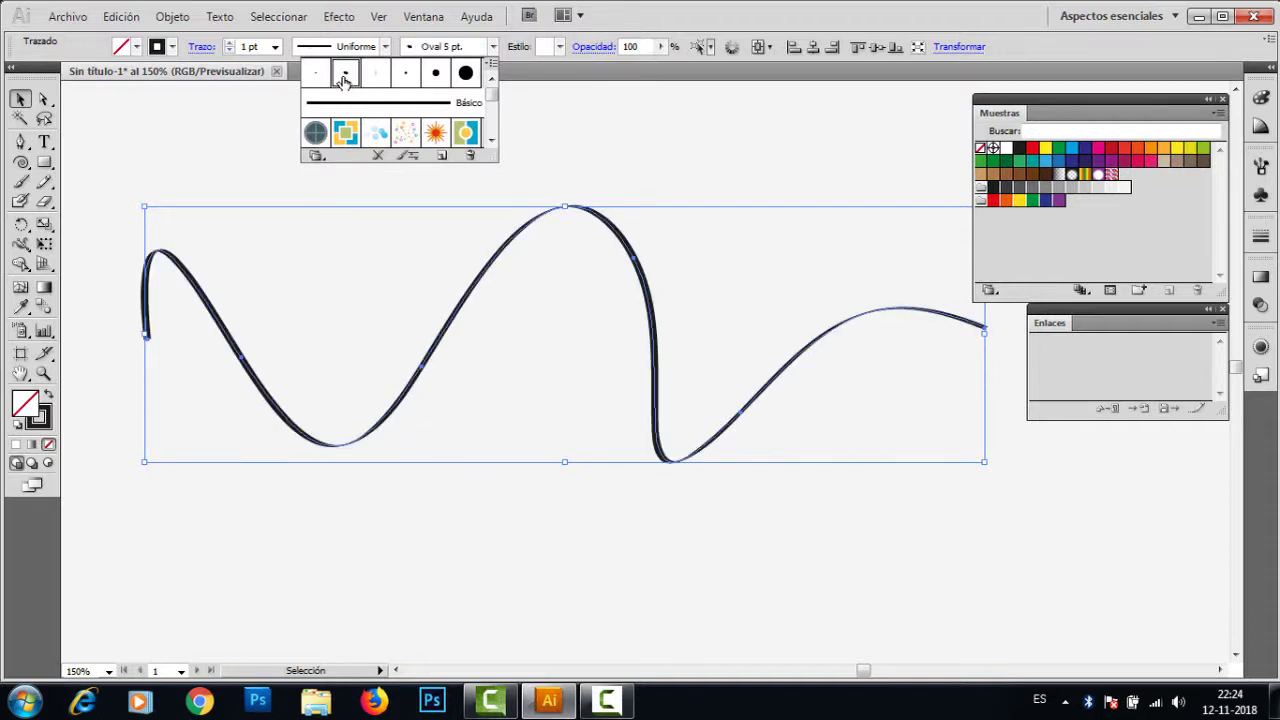
Step: Edit the Oval 5 pt calligraphic brush to angle -59°, roundness 22% and diameter 79 pt, applying the changes to existing strokes
double_click(345, 78)
mouse_move(528, 207)
left_mouse_down()
mouse_move(464, 195)
mouse_move(518, 205)
left_mouse_up()
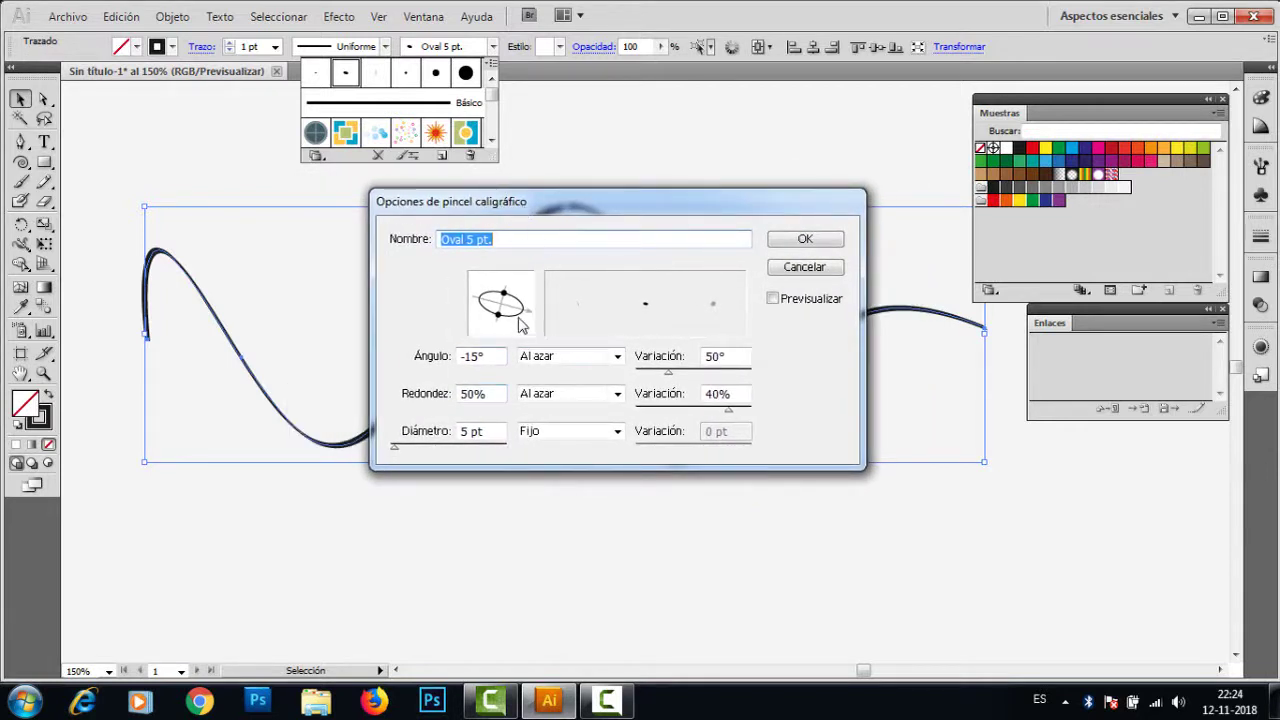
mouse_move(522, 316)
left_mouse_down()
mouse_move(525, 334)
mouse_move(506, 302)
left_mouse_up()
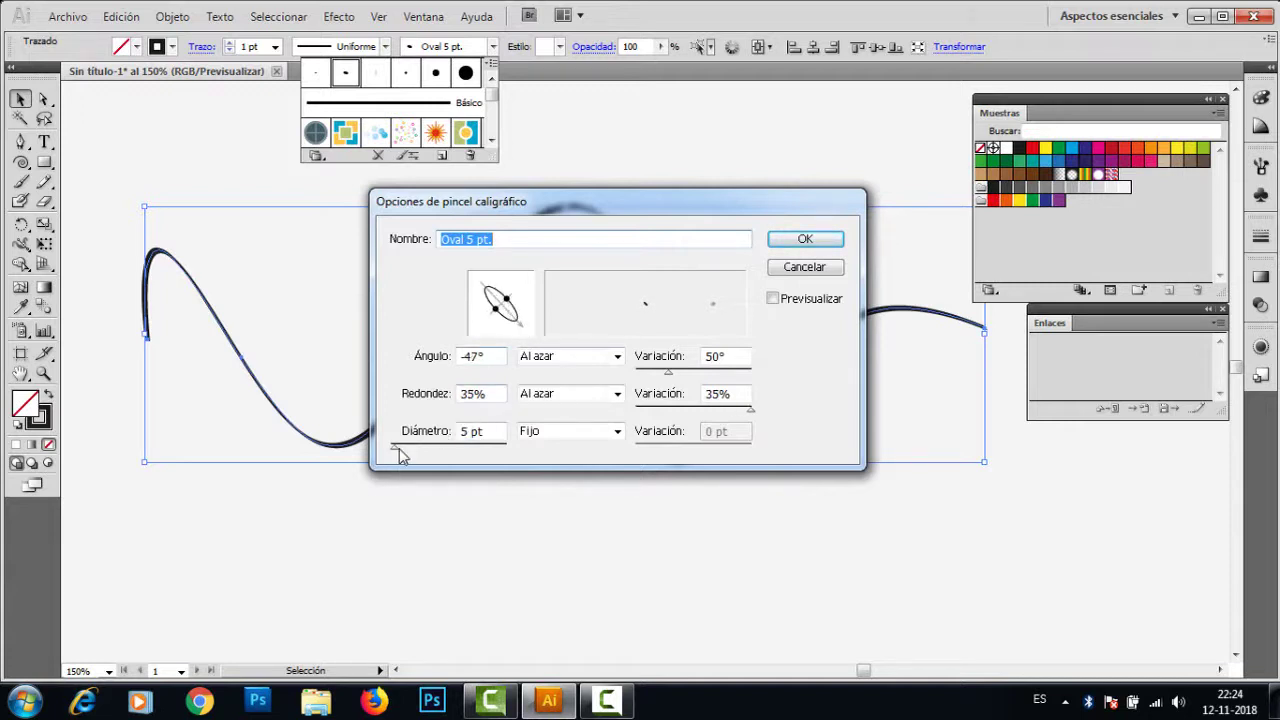
left_click_drag(395, 448, 433, 453)
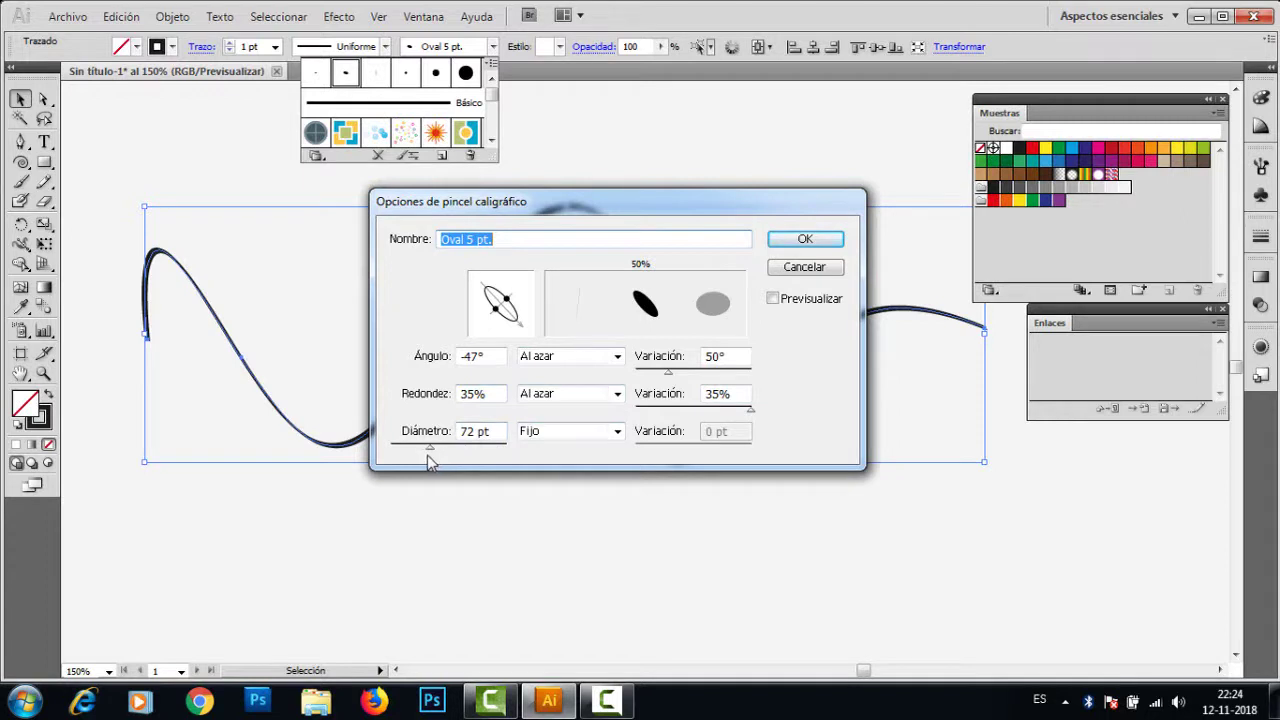
left_click_drag(431, 452, 431, 453)
left_click_drag(430, 455, 434, 452)
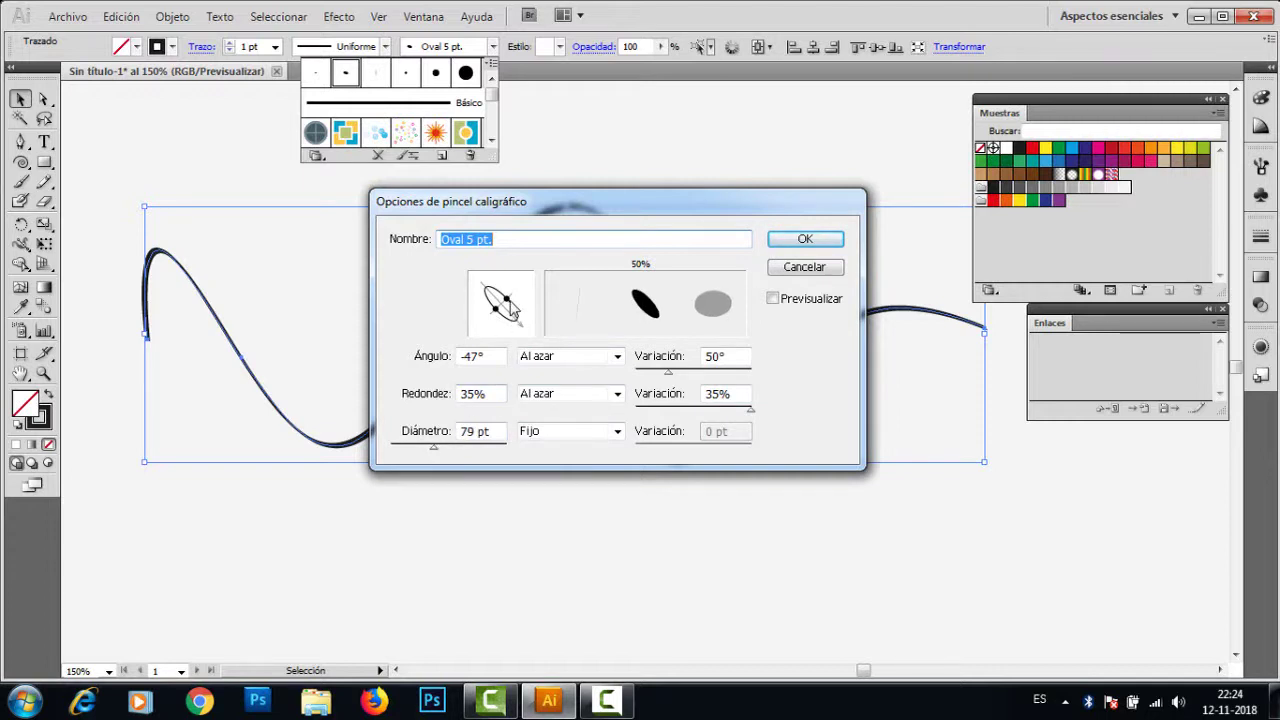
mouse_move(507, 306)
left_mouse_down()
mouse_move(520, 290)
mouse_move(505, 304)
mouse_move(517, 328)
left_mouse_up()
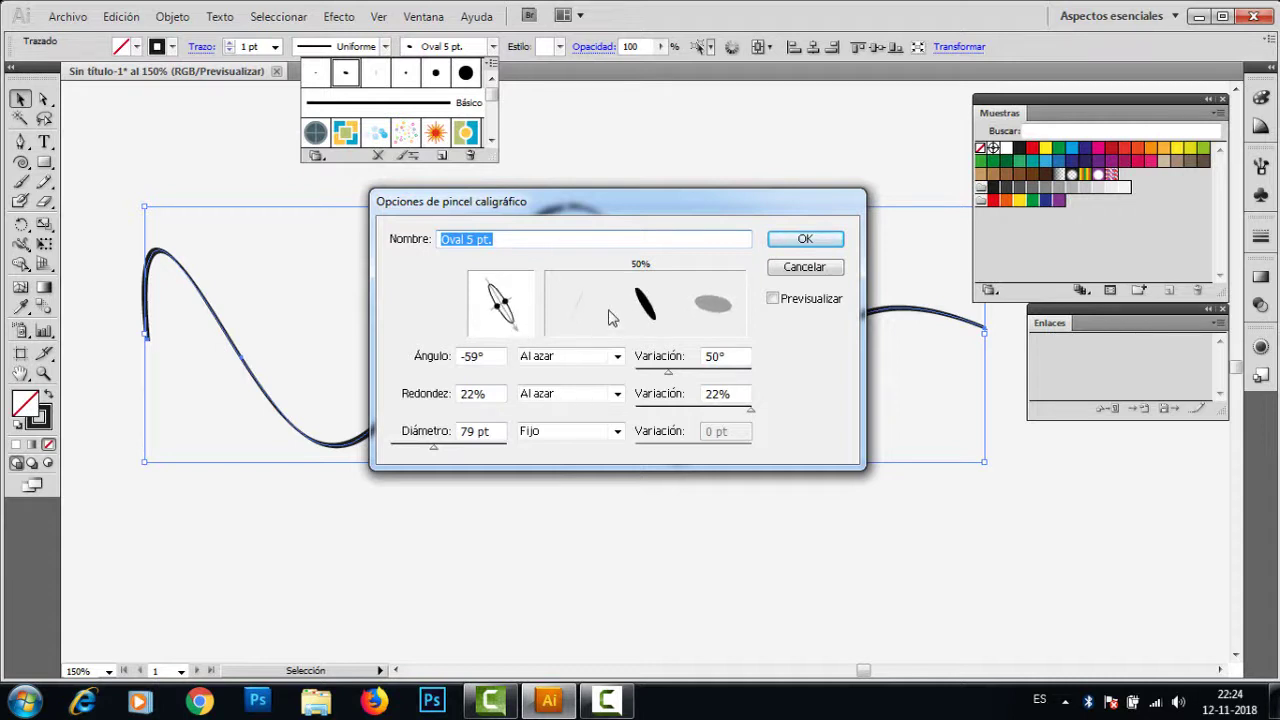
left_click(800, 241)
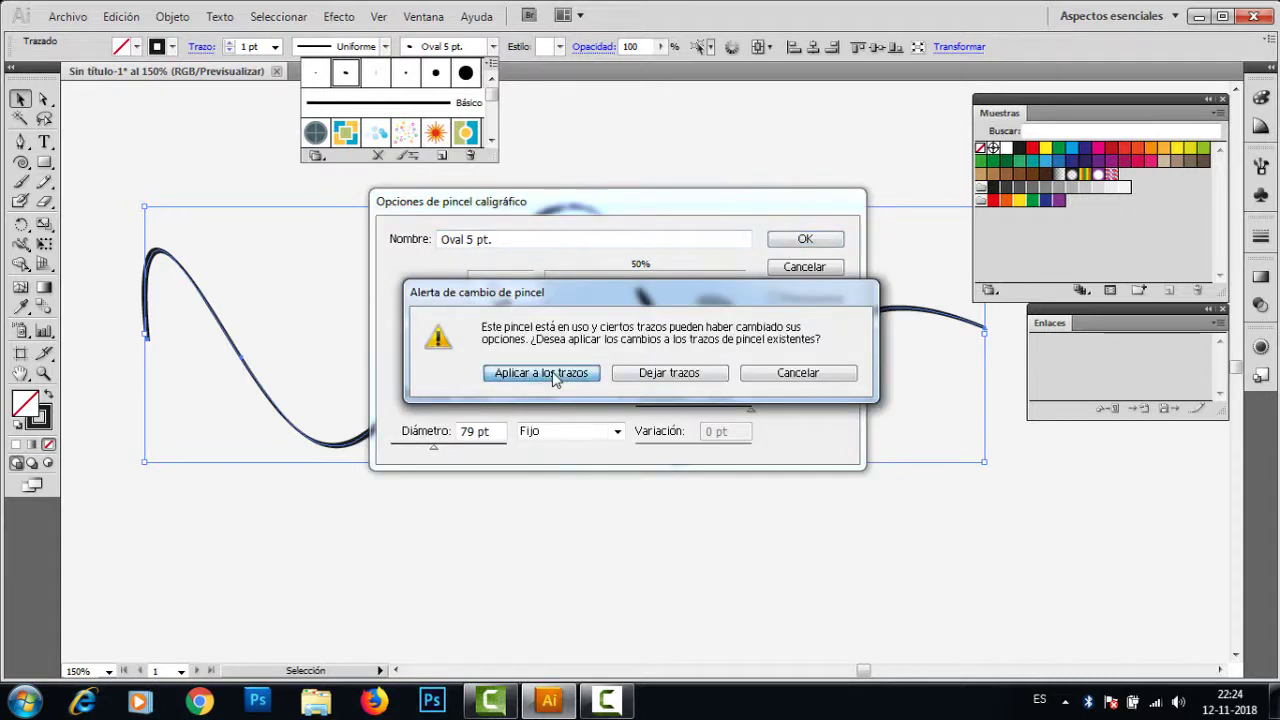
left_click(500, 373)
Step: Set the Oval 5 pt brush's diameter to 38 pt, update existing strokes, reapply the brush to the wave and deselect it
left_click(345, 71)
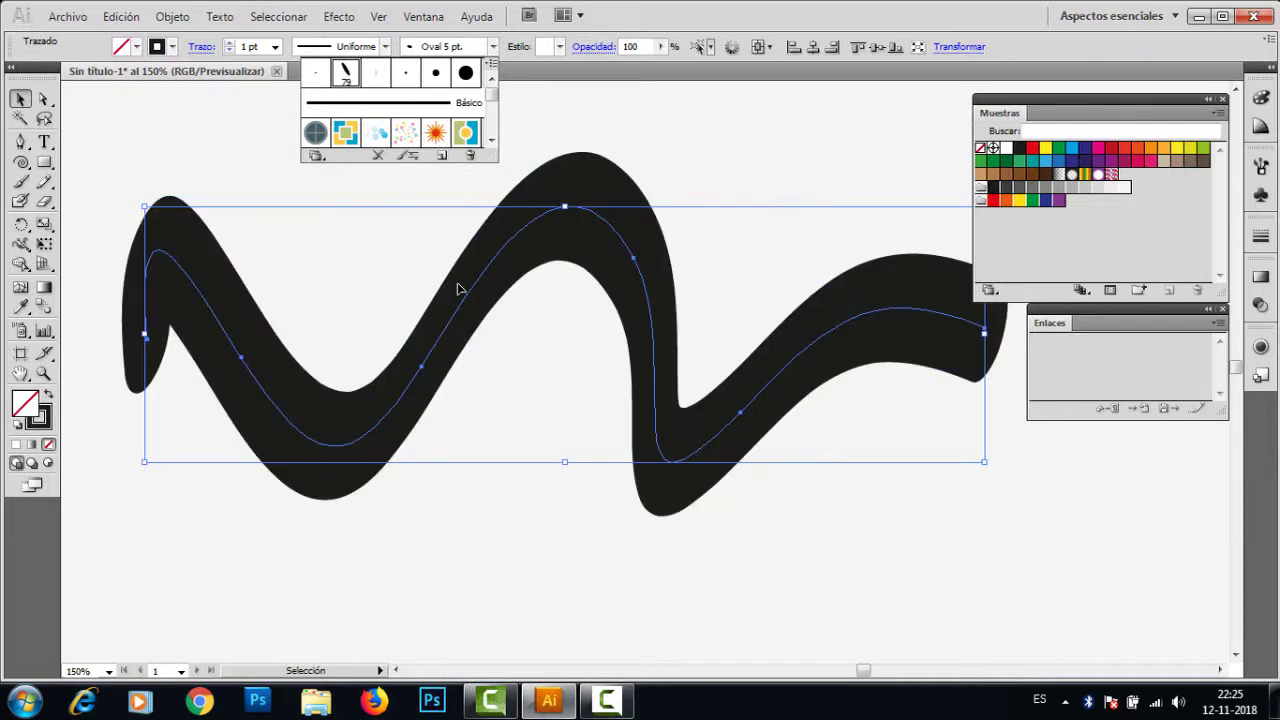
double_click(343, 75)
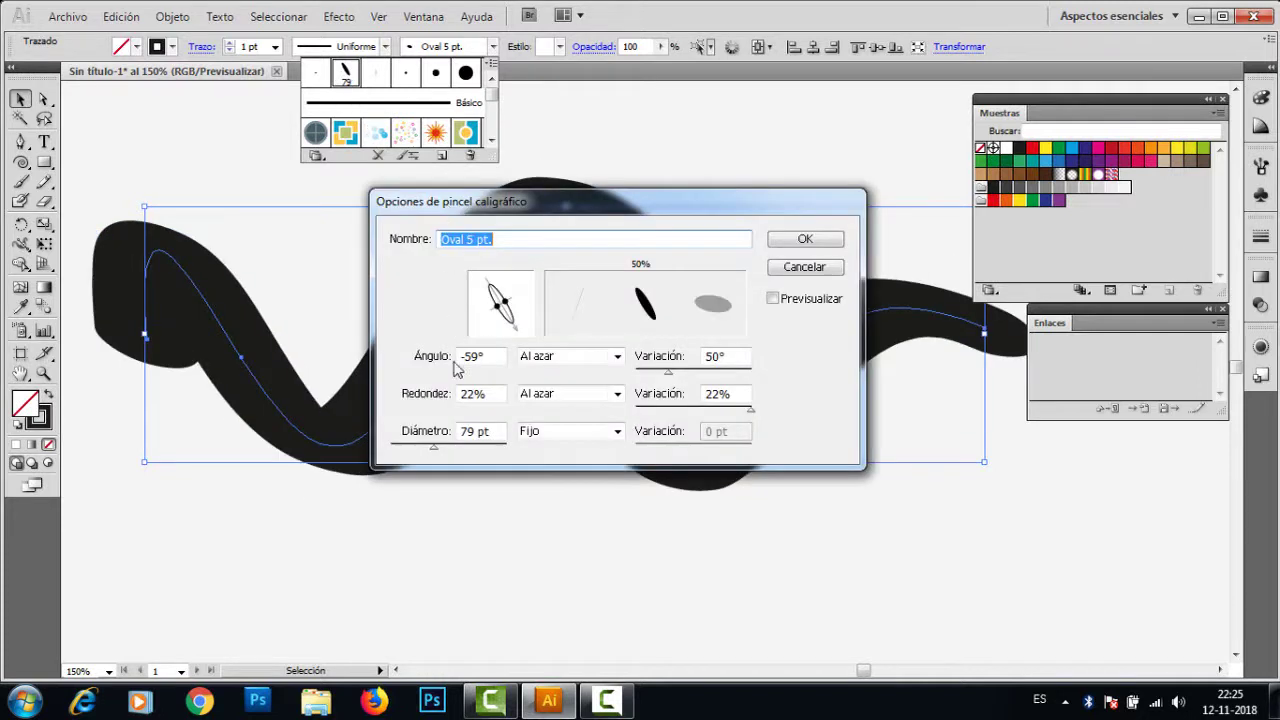
left_click_drag(433, 447, 414, 455)
left_click(806, 243)
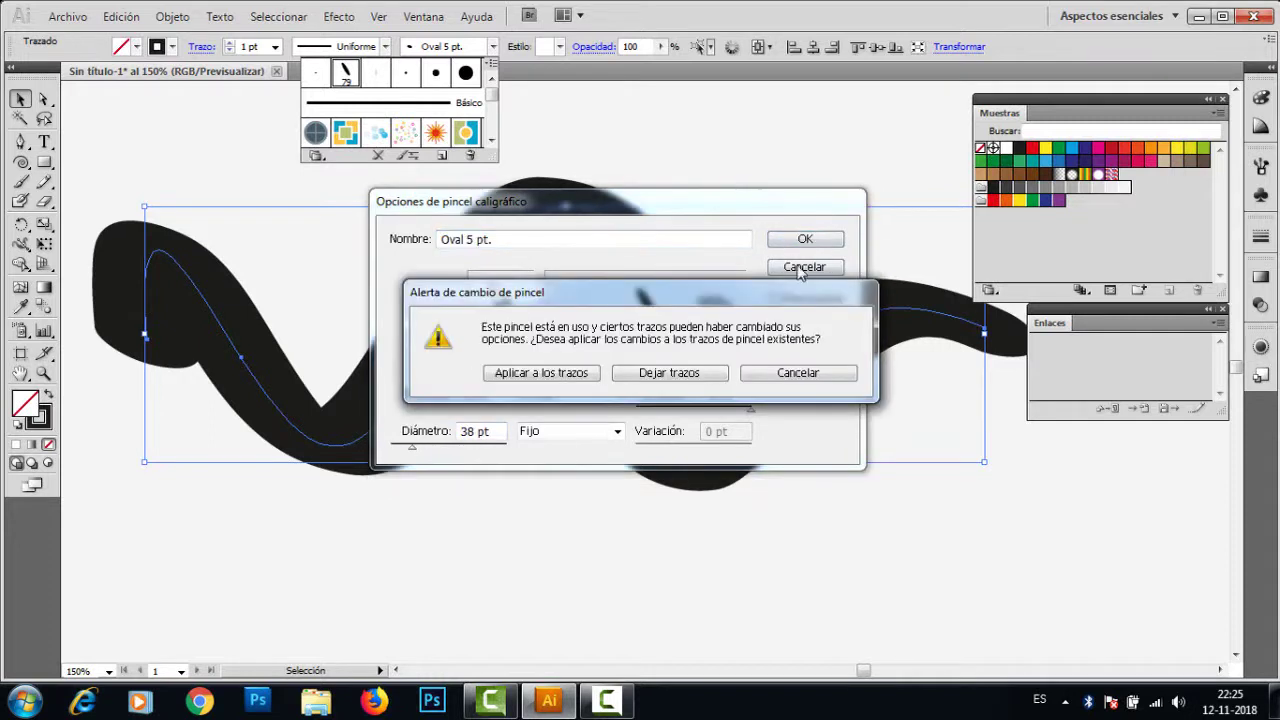
left_click(541, 374)
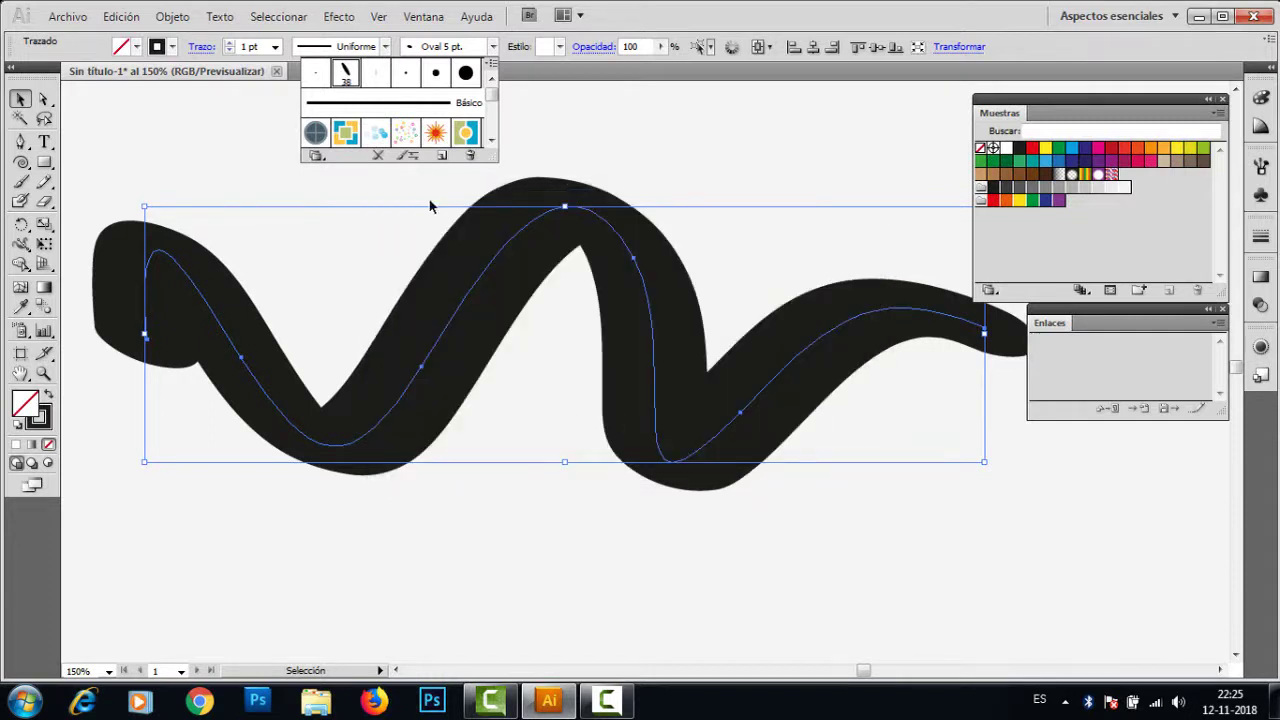
left_click(342, 72)
left_click(515, 598)
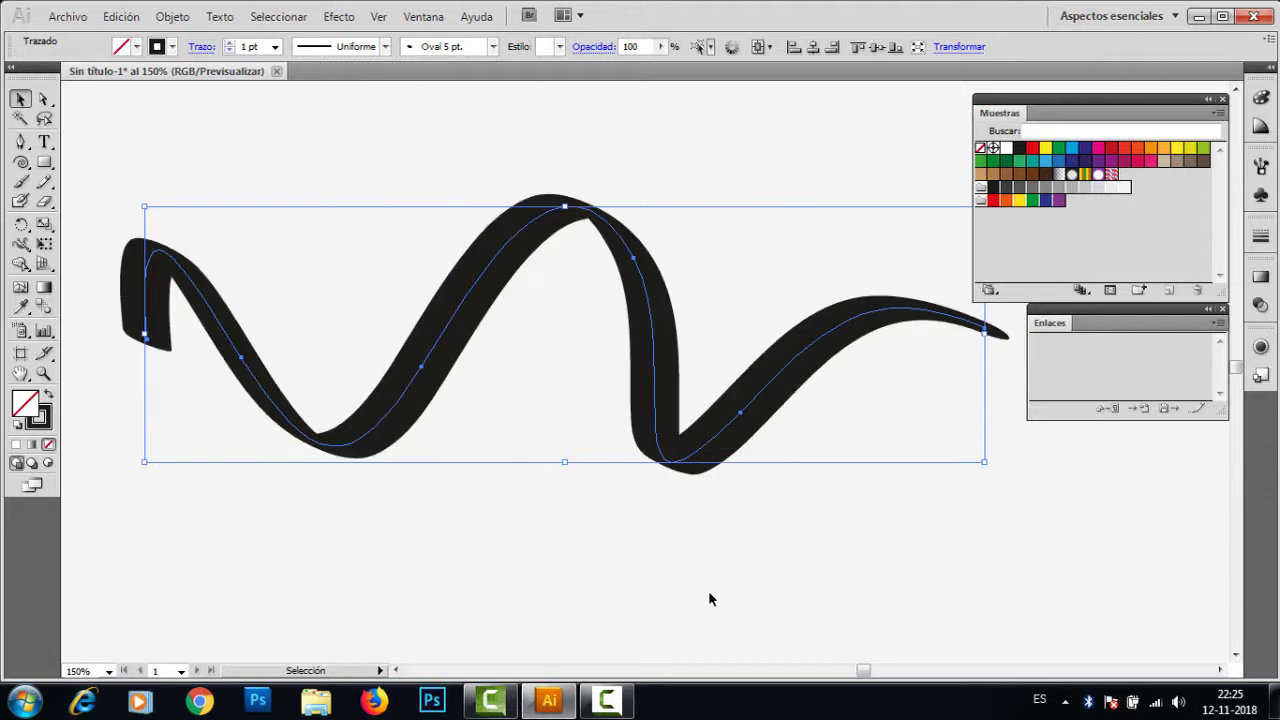
left_click(709, 597)
Step: Reshape the wave by moving individual anchor points, deepening its first trough and broadening its first crest
key("space")
left_click_drag(557, 502, 613, 489)
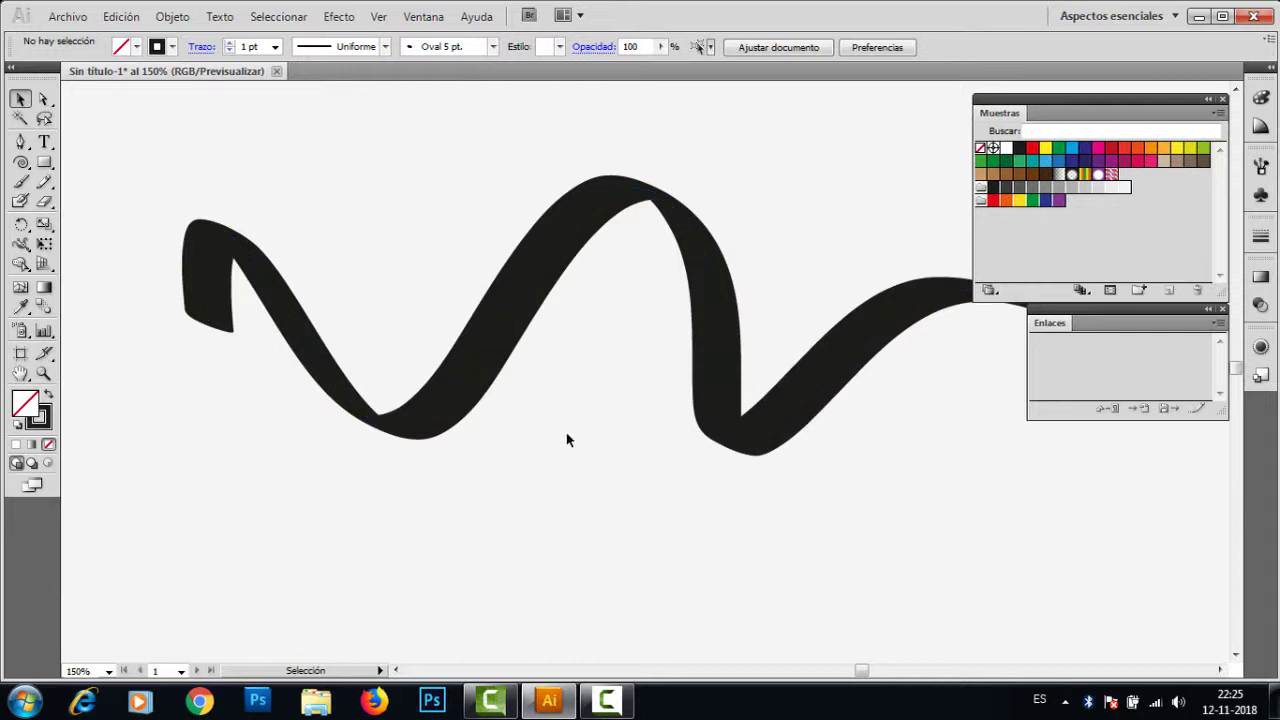
left_click(497, 333)
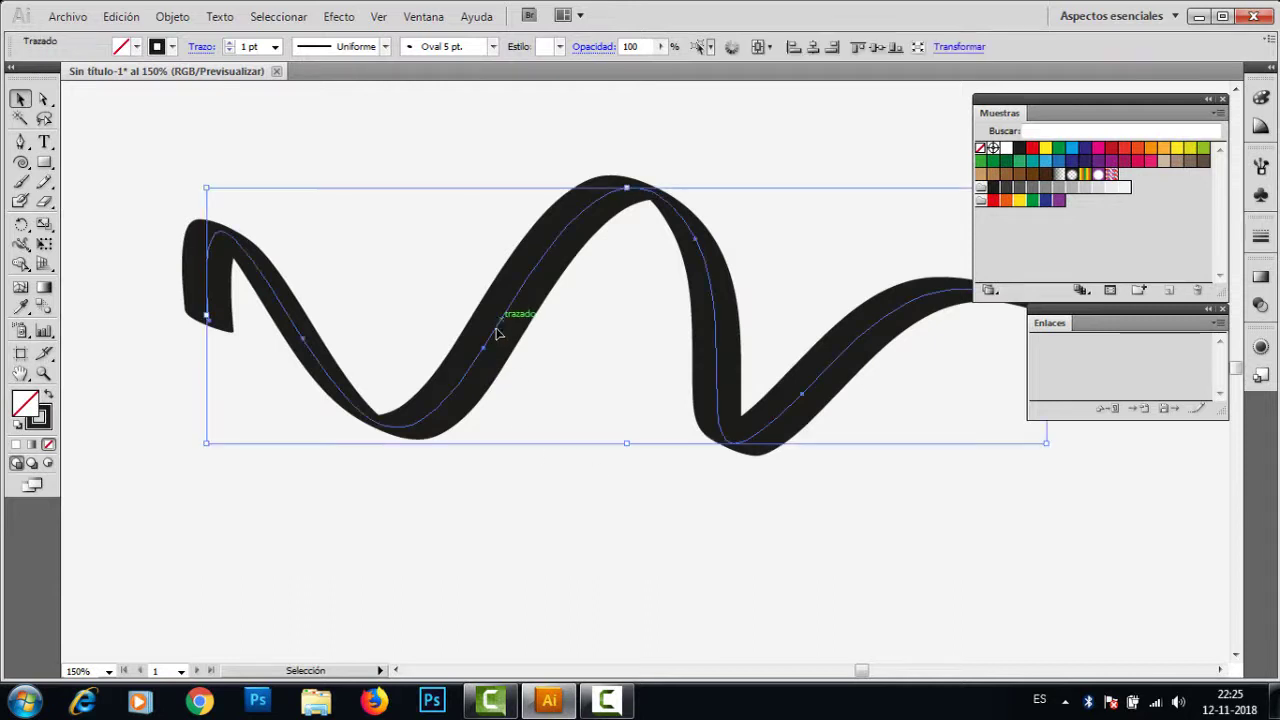
left_click(44, 101)
left_click_drag(487, 357, 465, 290)
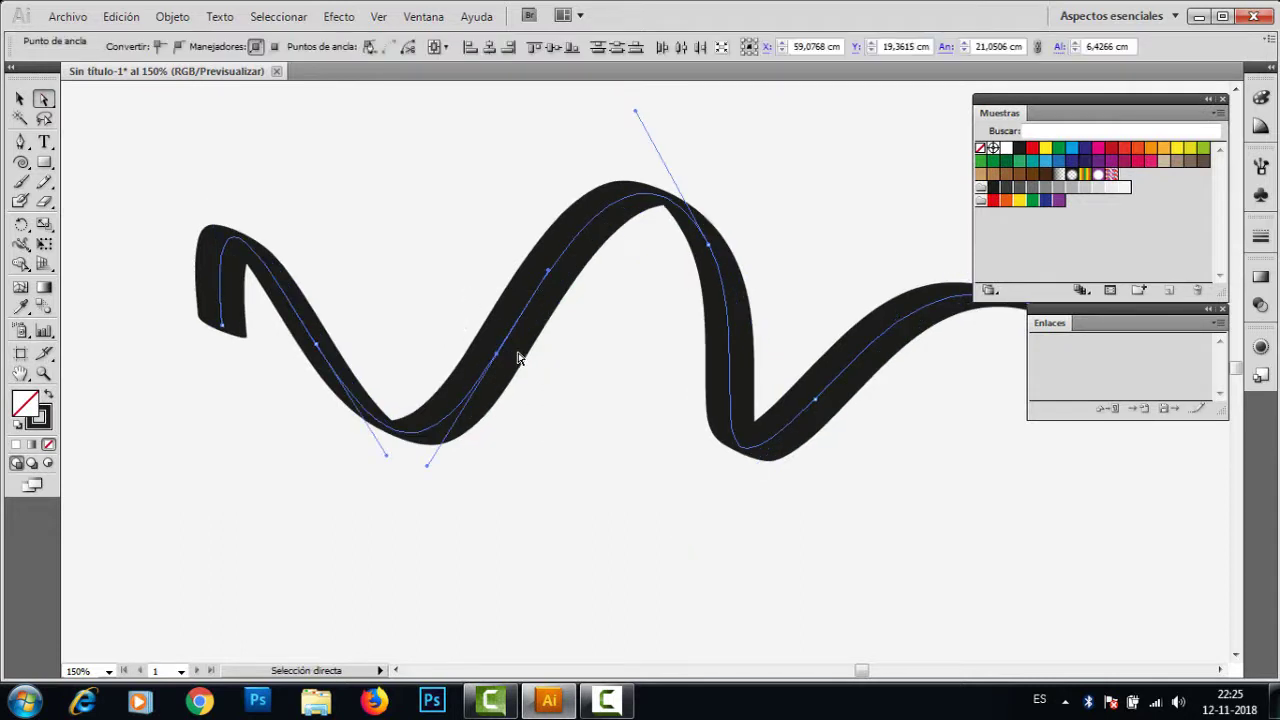
mouse_move(497, 354)
left_mouse_down()
mouse_move(558, 425)
mouse_move(500, 545)
mouse_move(507, 443)
mouse_move(478, 542)
left_mouse_up()
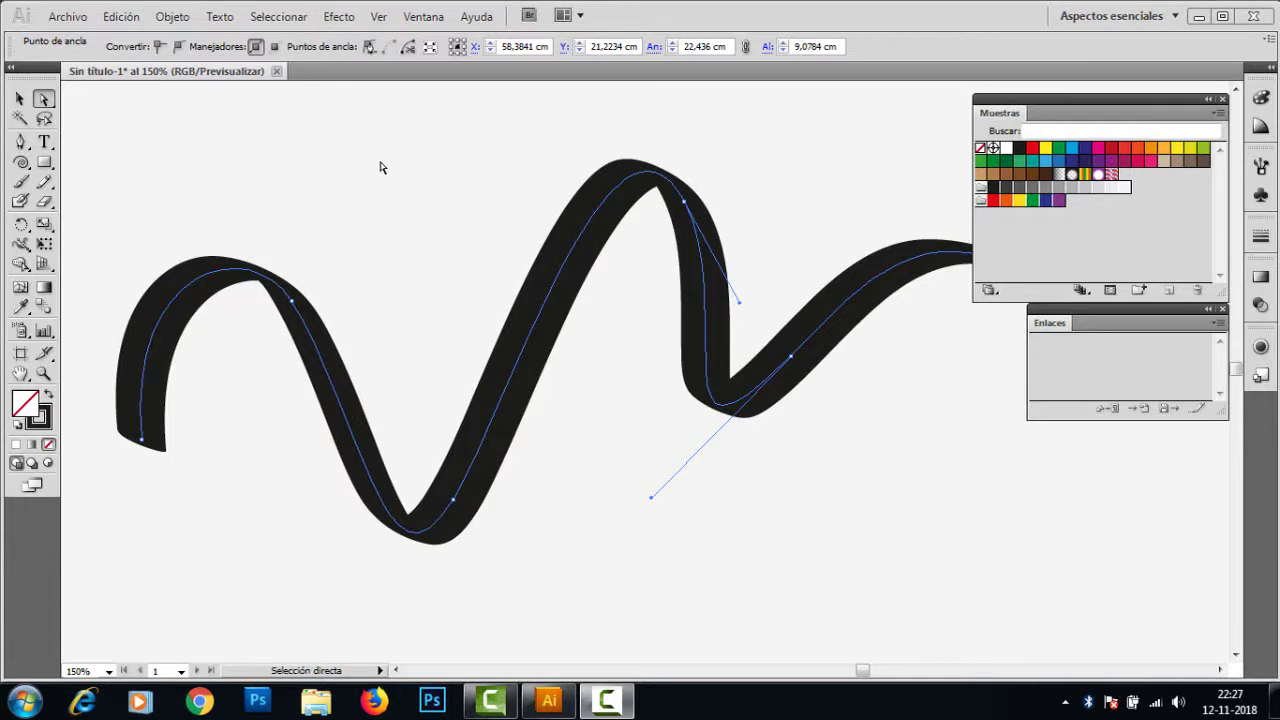
Step: Select the whole wave and review the brushes available for its stroke
left_click(19, 98)
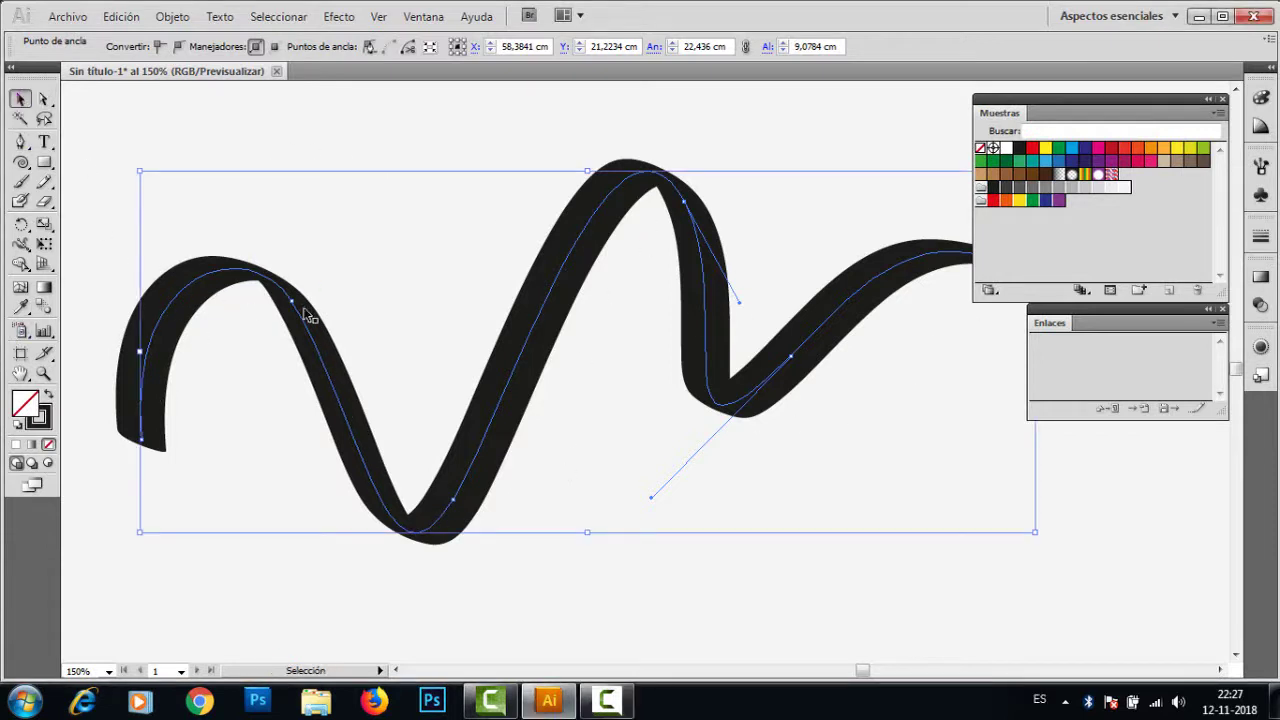
left_click(312, 328)
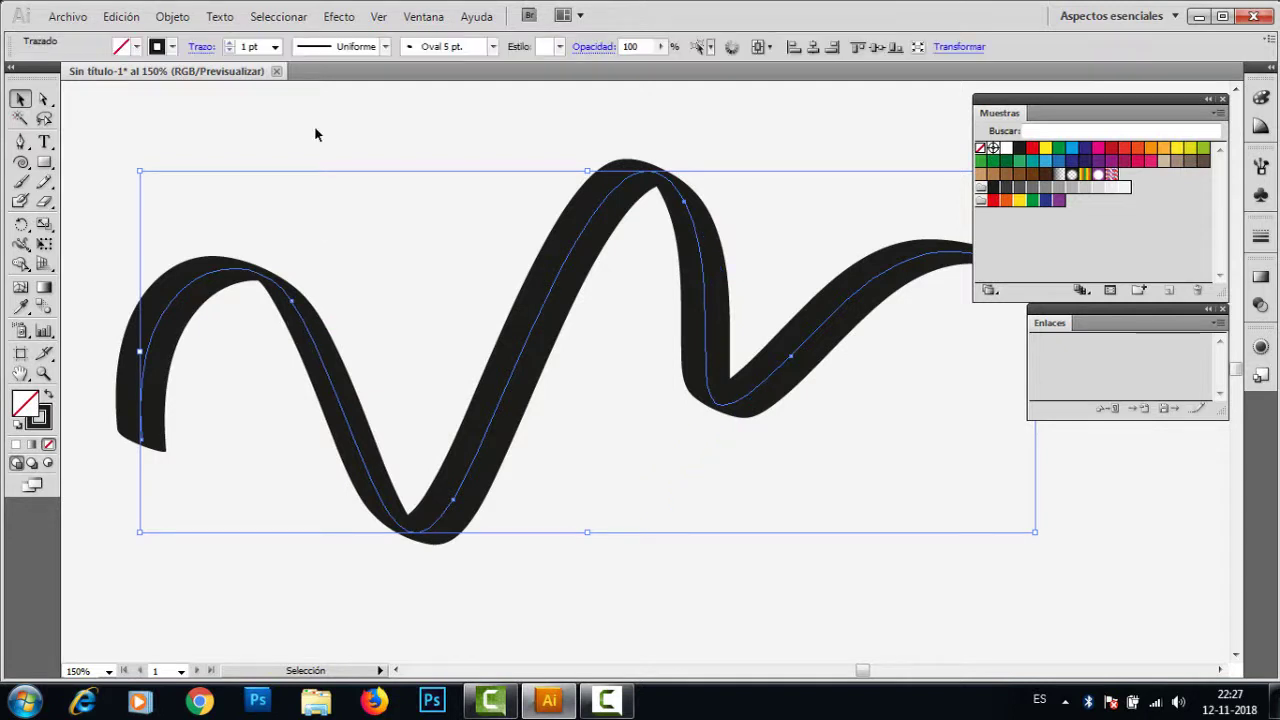
left_click(492, 47)
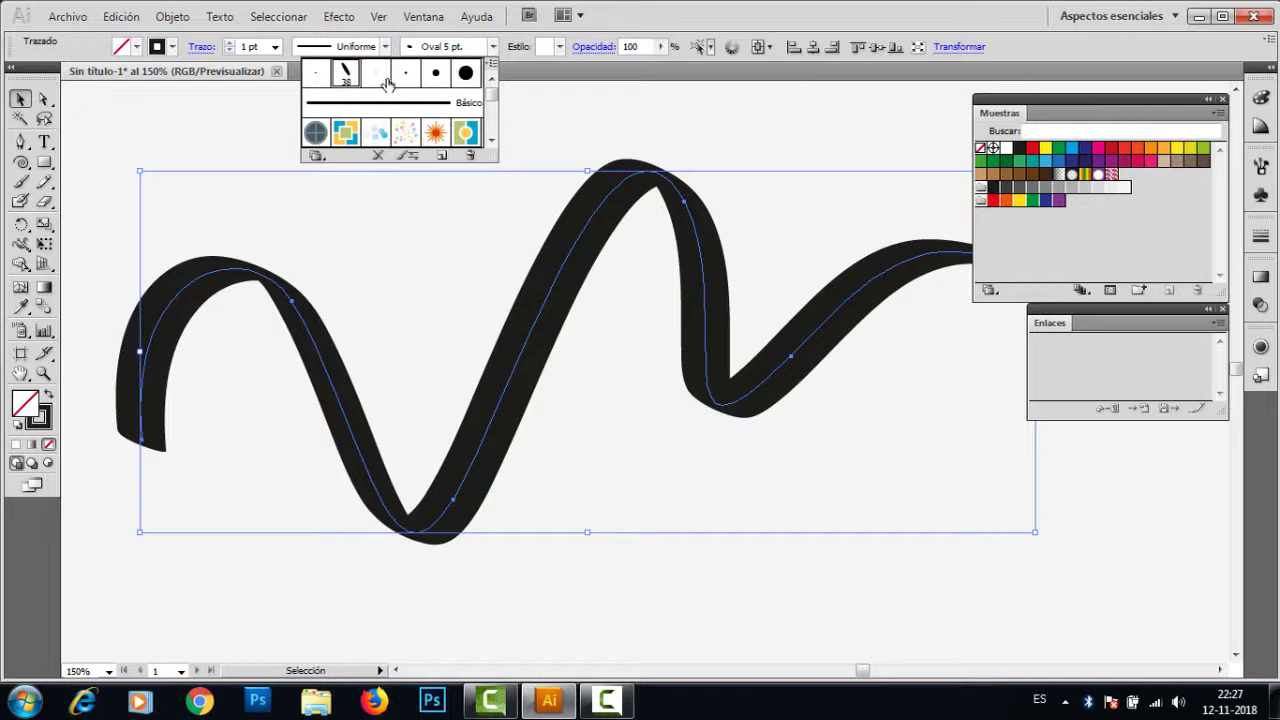
left_click(108, 258)
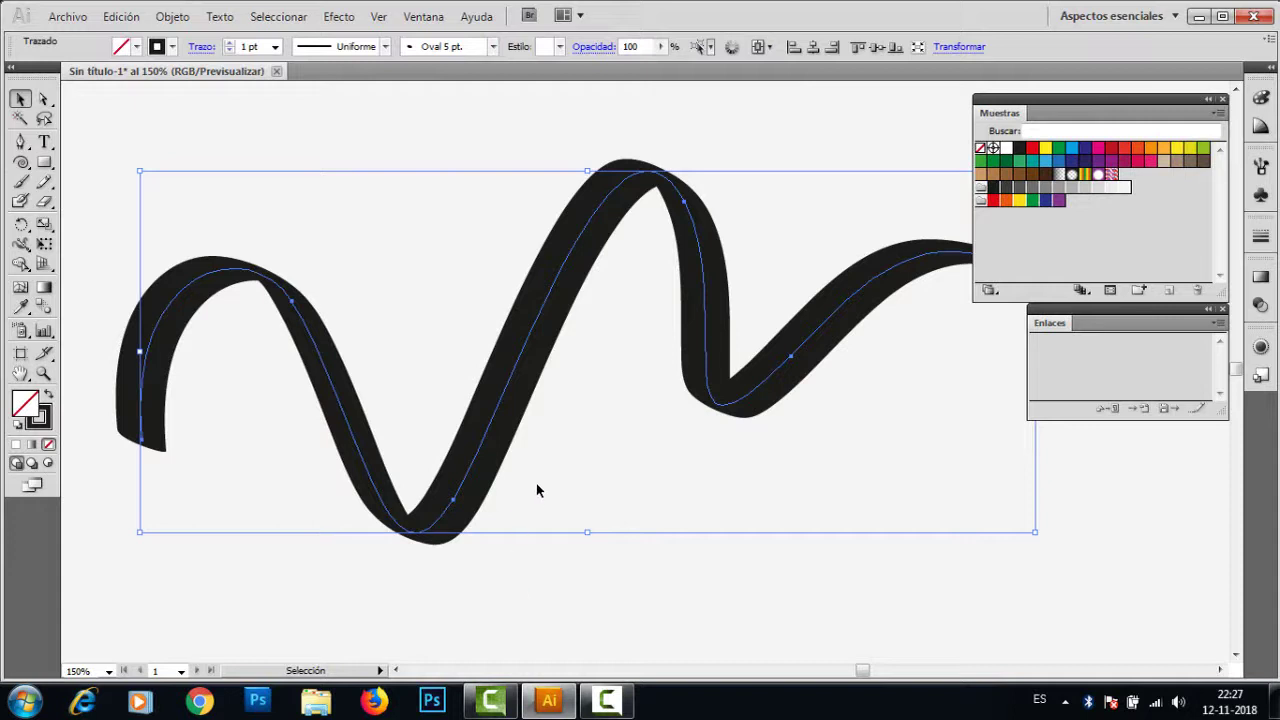
key("space")
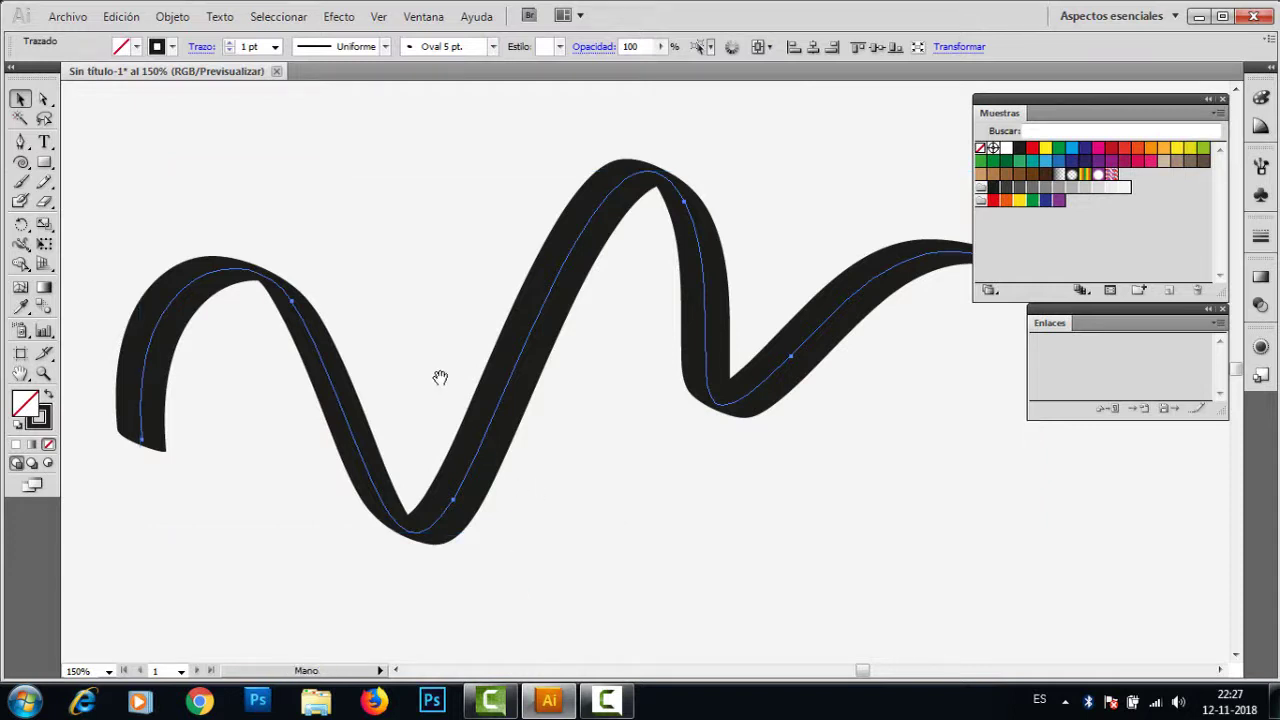
left_click_drag(429, 374, 480, 378)
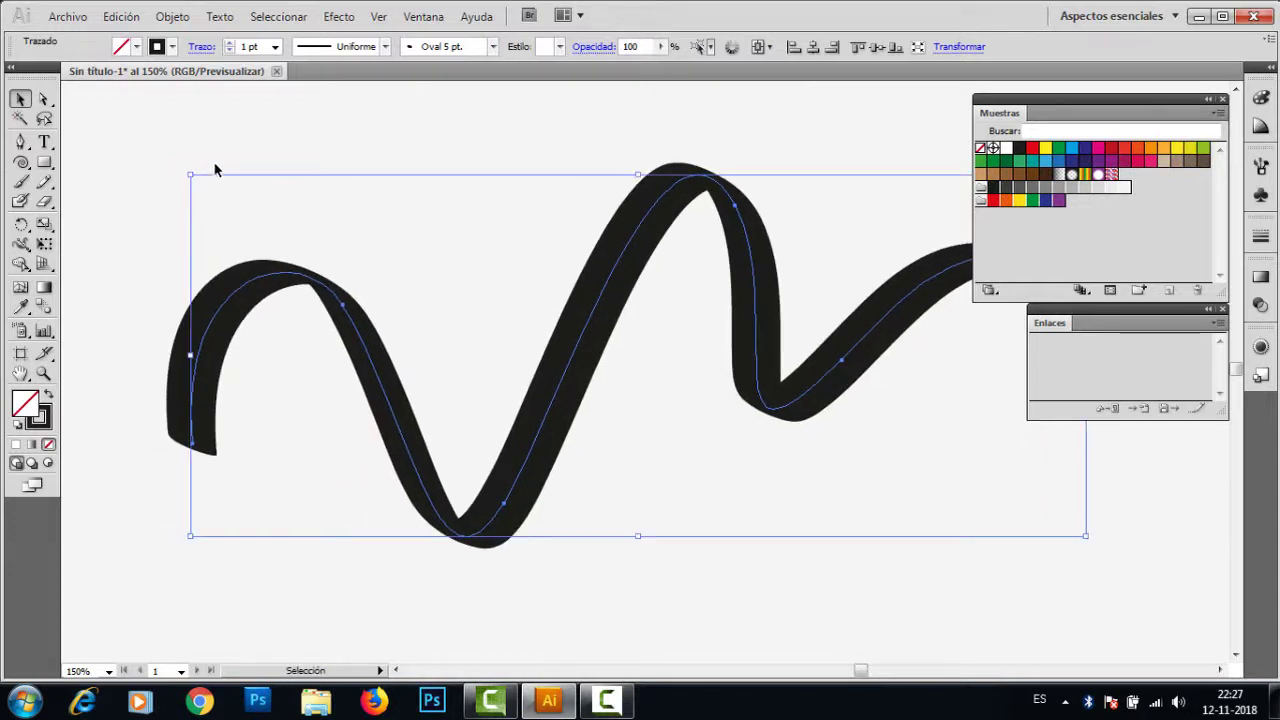
Step: Try teal, purple, orange and magenta swatches on the wave's stroke and set its color to green
left_click(172, 48)
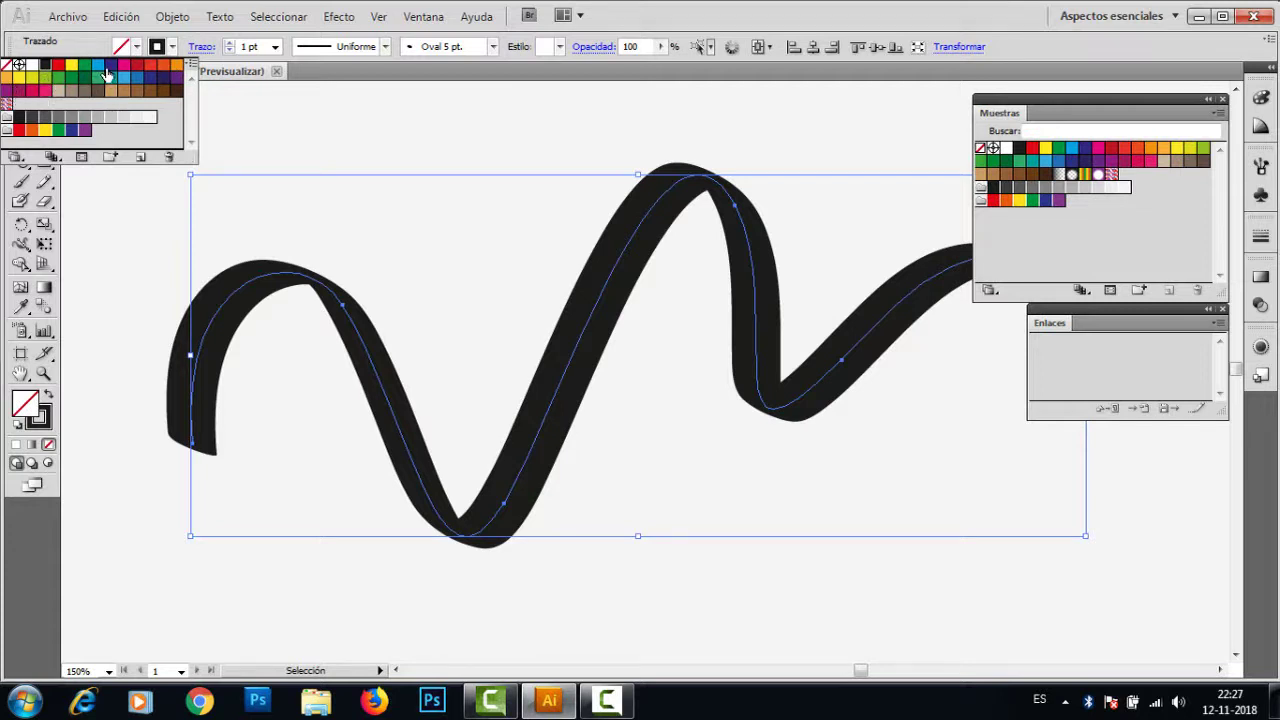
left_click(110, 78)
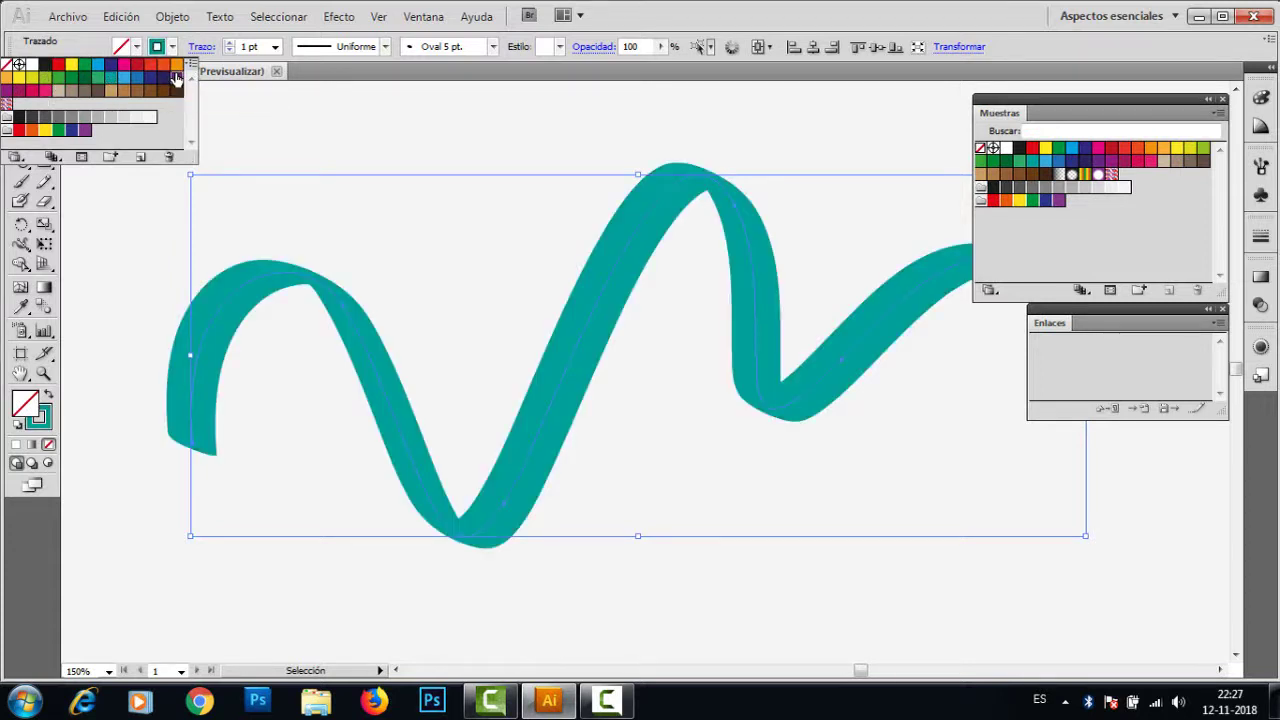
left_click(175, 78)
left_click(176, 64)
left_click(124, 66)
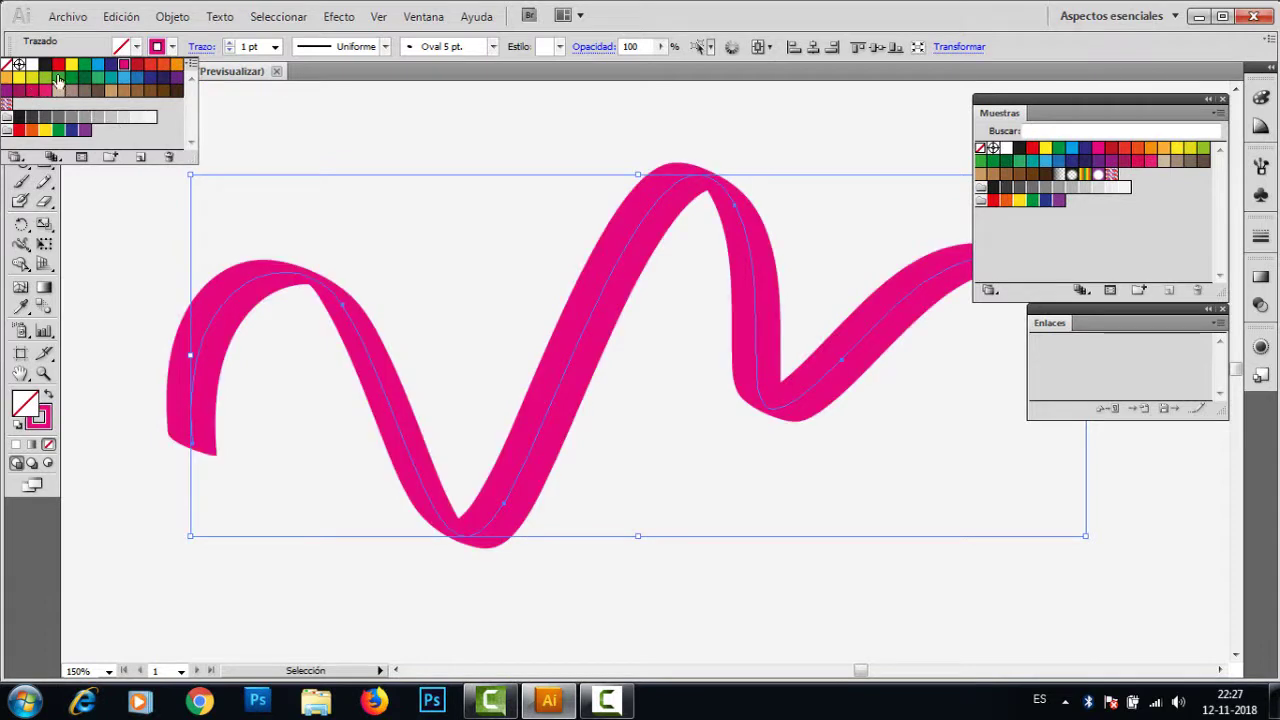
left_click(61, 80)
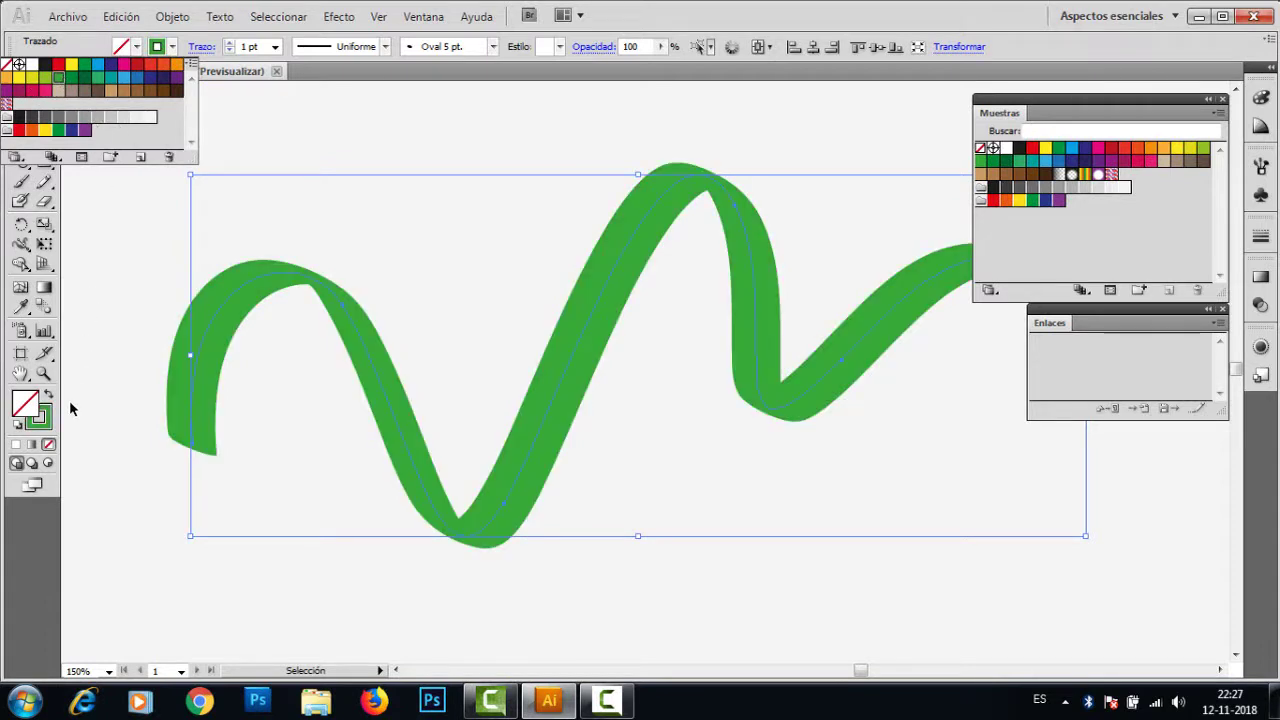
Step: Set the wave's stroke to the custom magenta ED0CC2 in the color picker
left_click(41, 425)
double_click(41, 425)
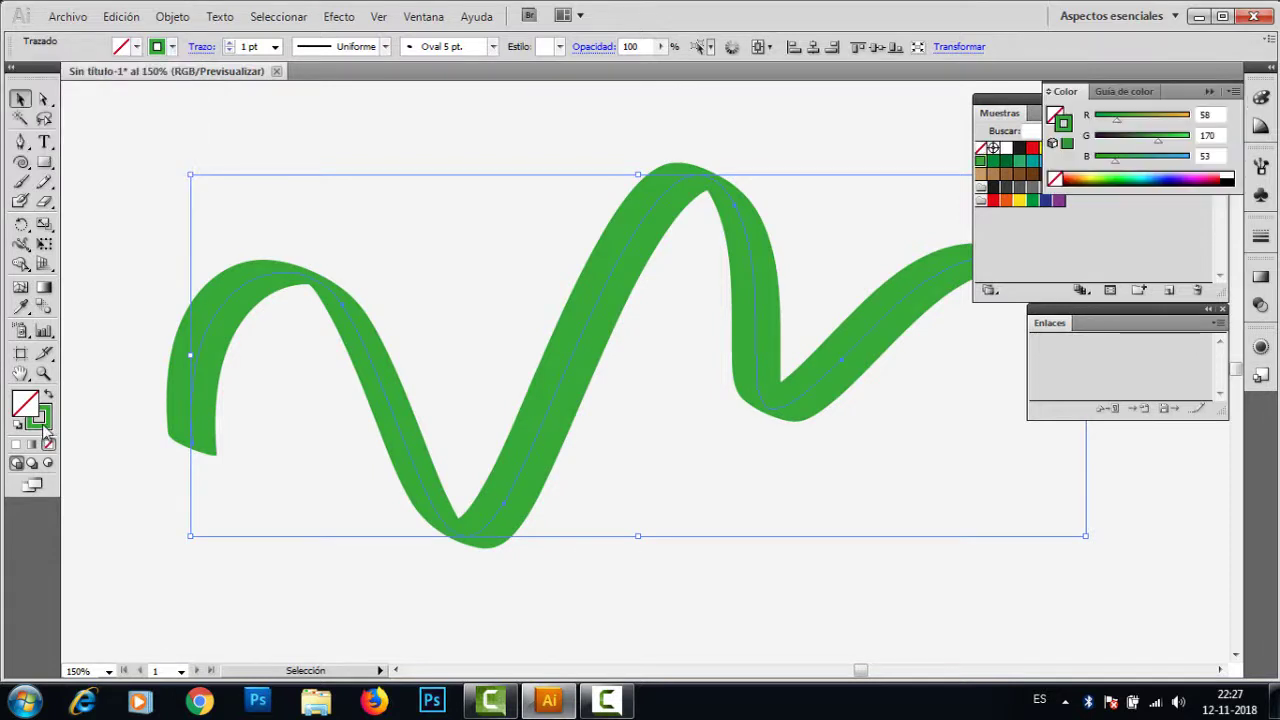
left_click_drag(608, 262, 585, 206)
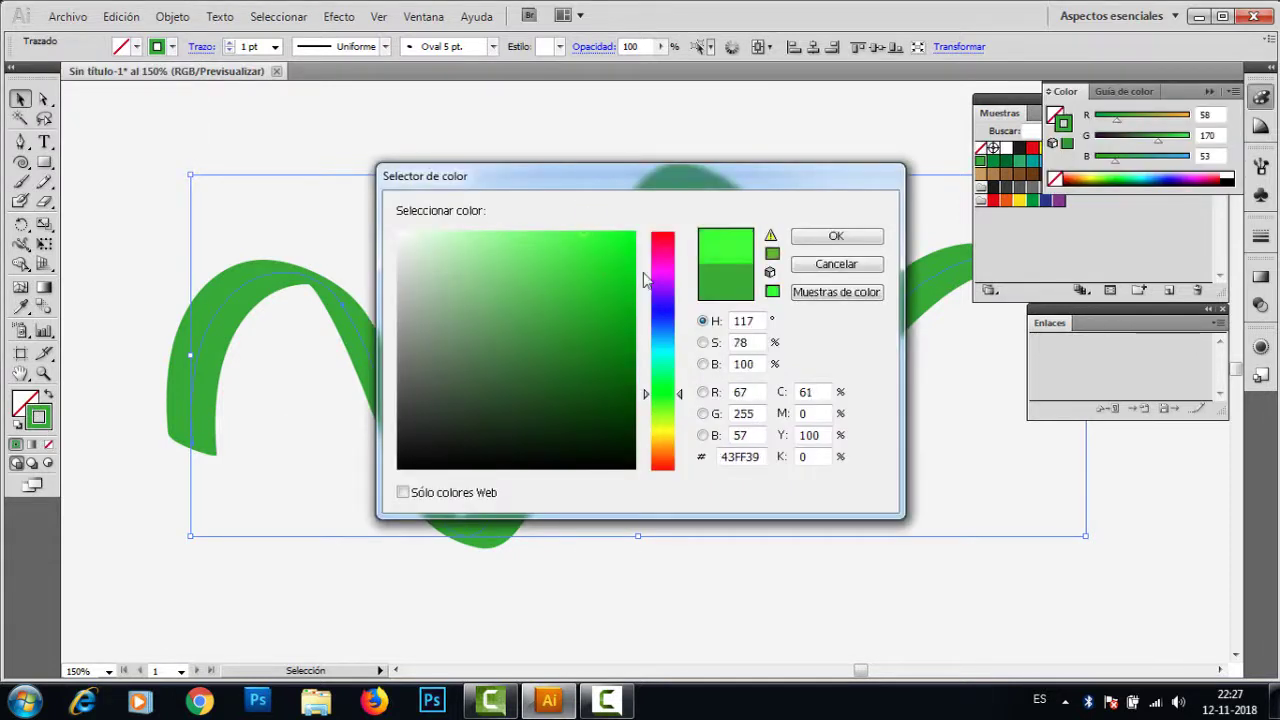
left_click(676, 264)
left_click(623, 248)
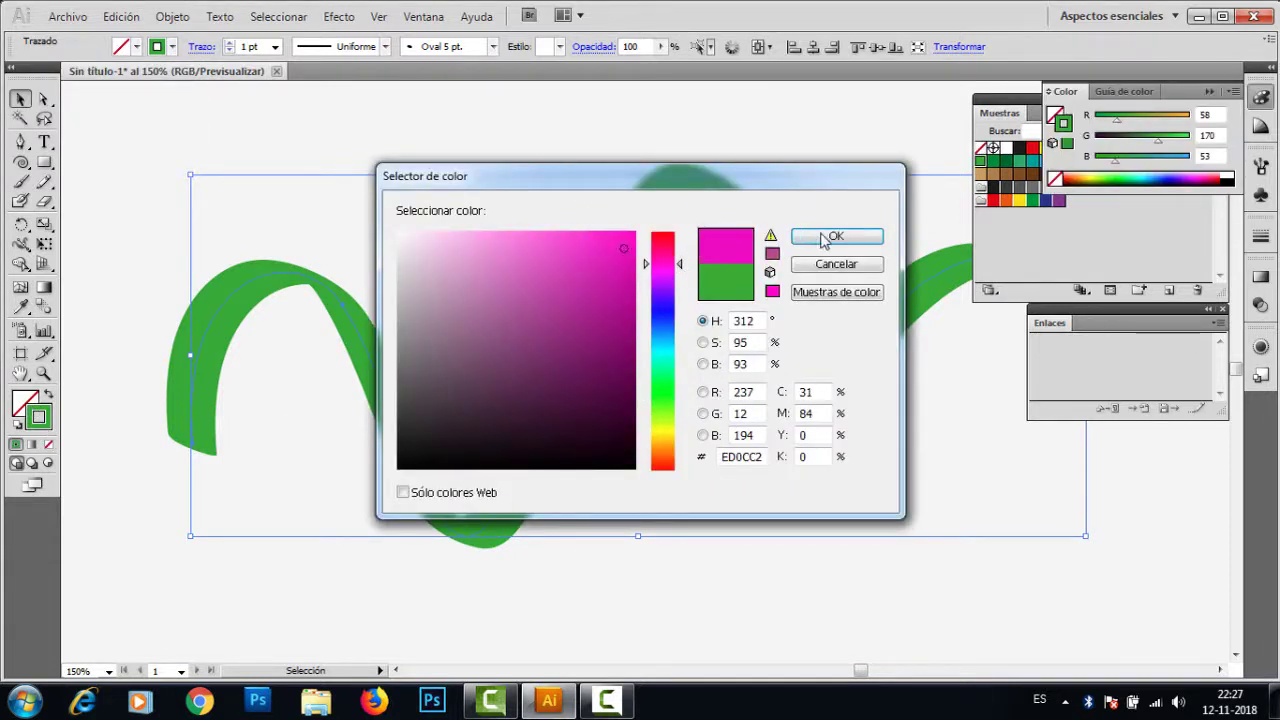
left_click(829, 238)
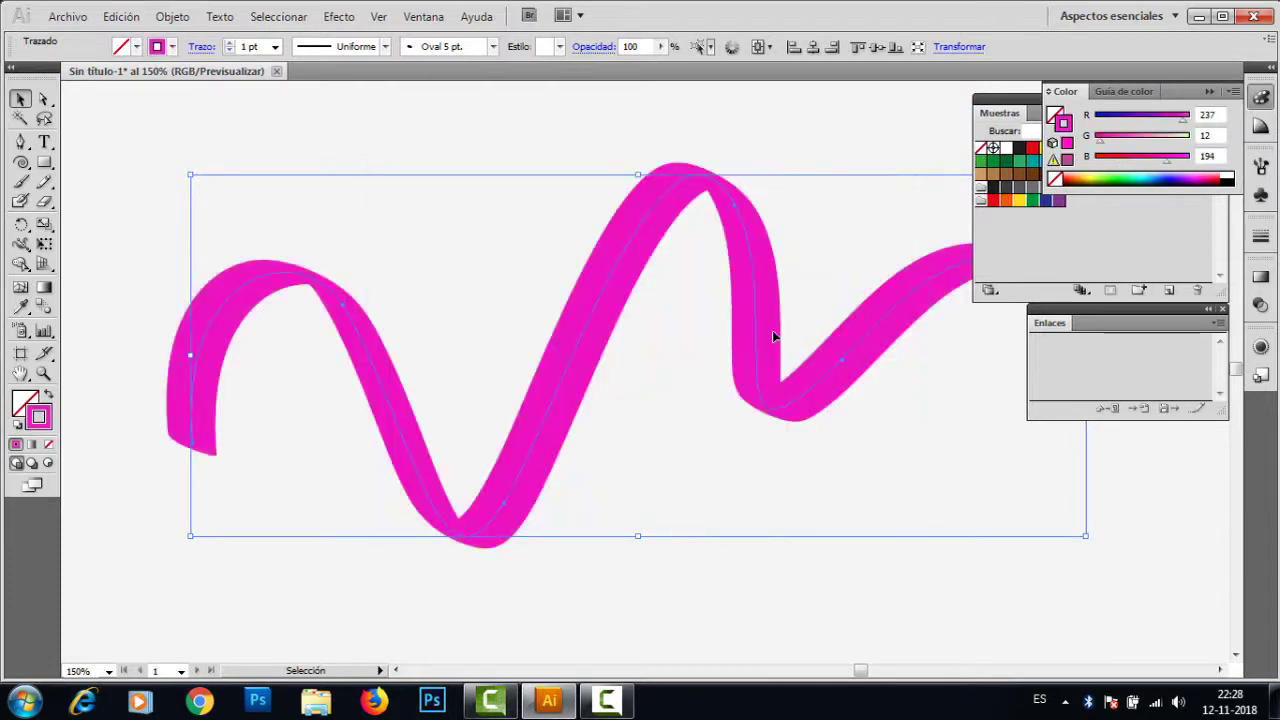
Step: Try the dark blue, purple and orange swatches on the wave's stroke and finish with green
left_click(1000, 101)
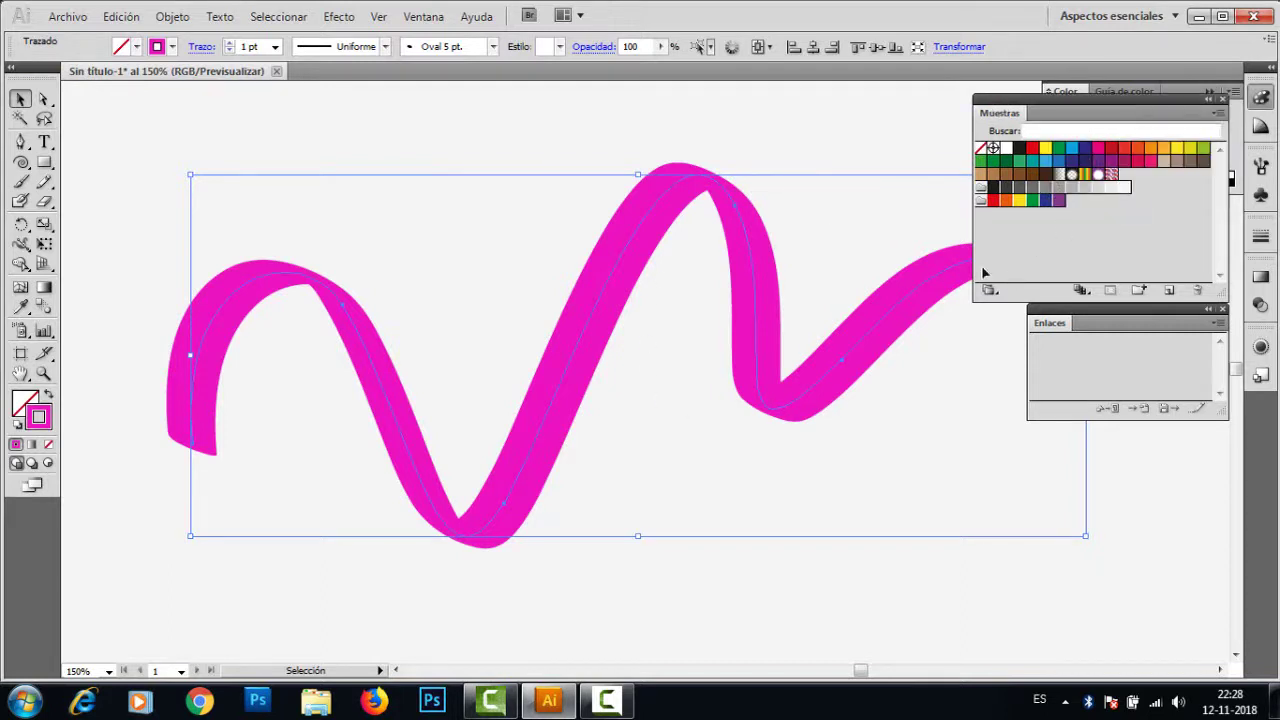
left_click(1083, 150)
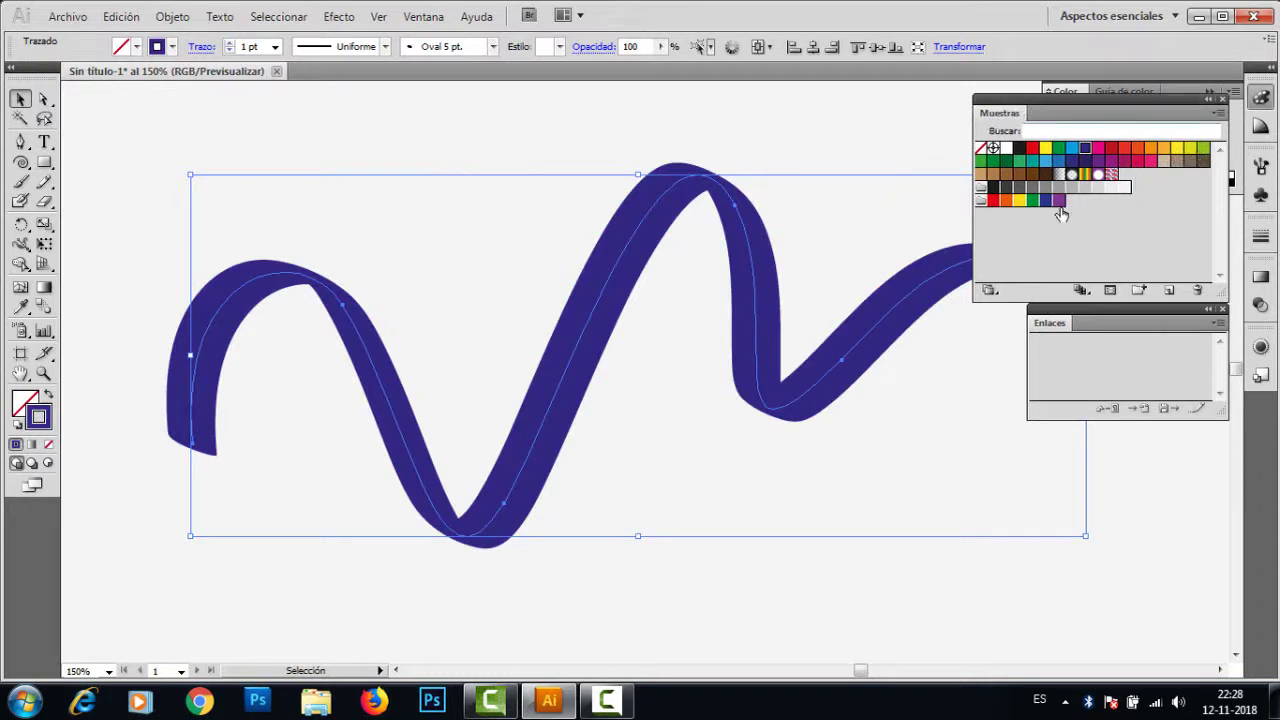
left_click_drag(1099, 161, 793, 358)
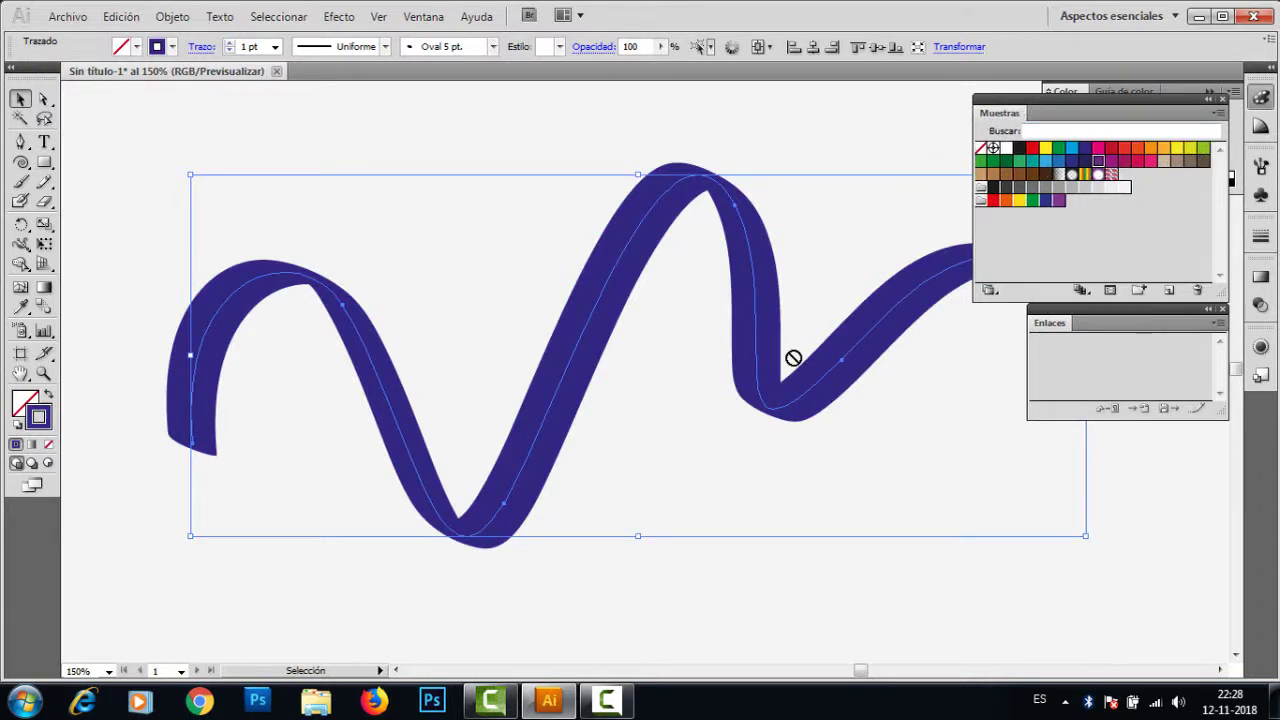
mouse_move(500, 485)
left_mouse_down()
mouse_move(496, 500)
mouse_move(518, 500)
left_mouse_up()
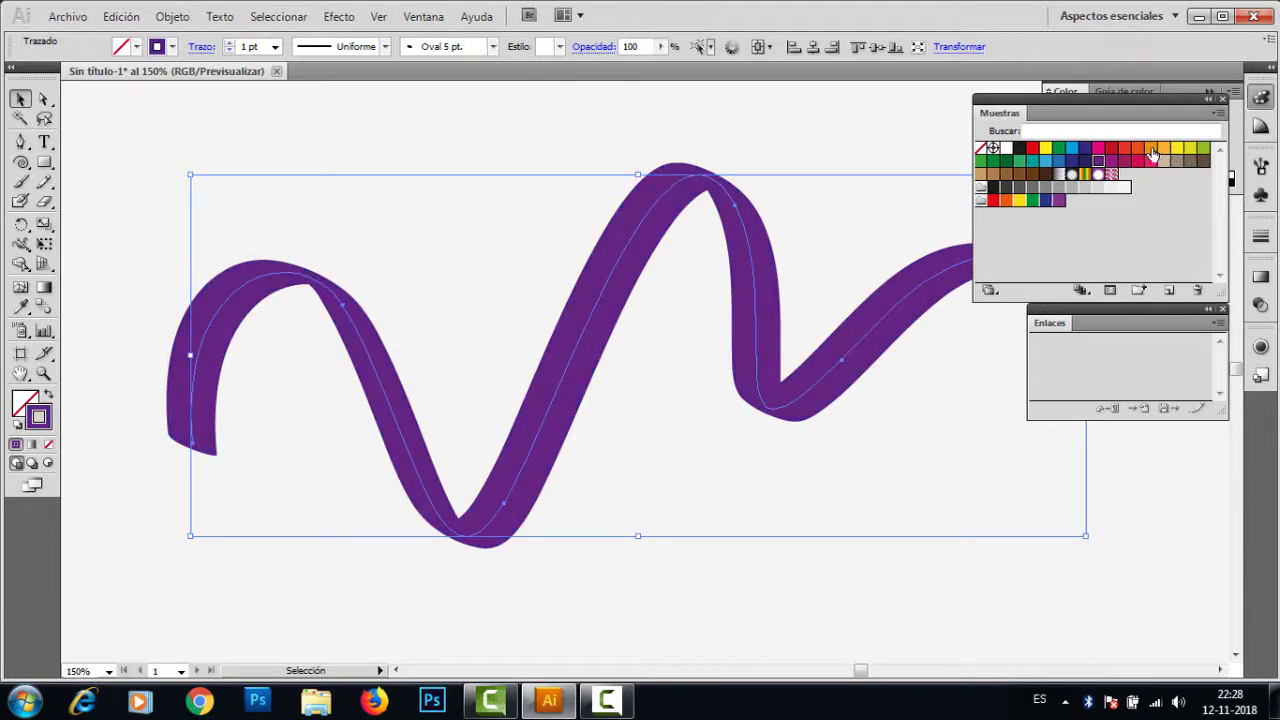
left_click_drag(1151, 149, 763, 360)
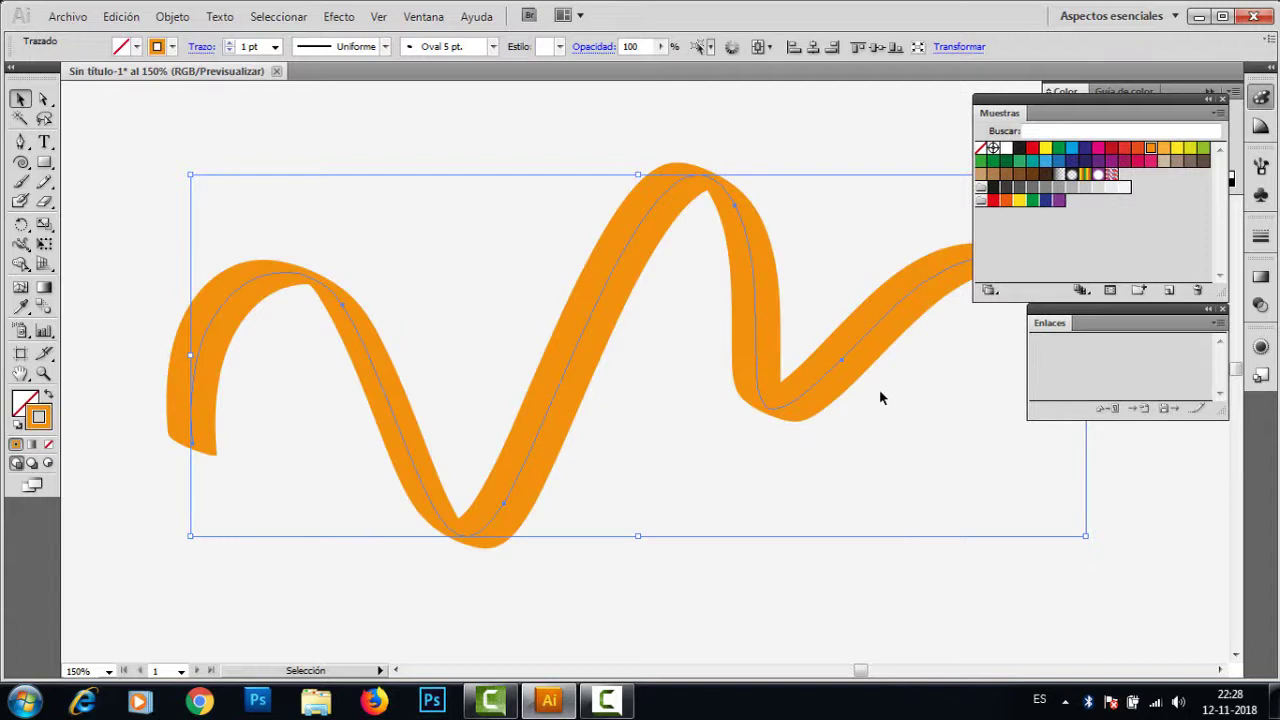
left_click_drag(981, 160, 752, 312)
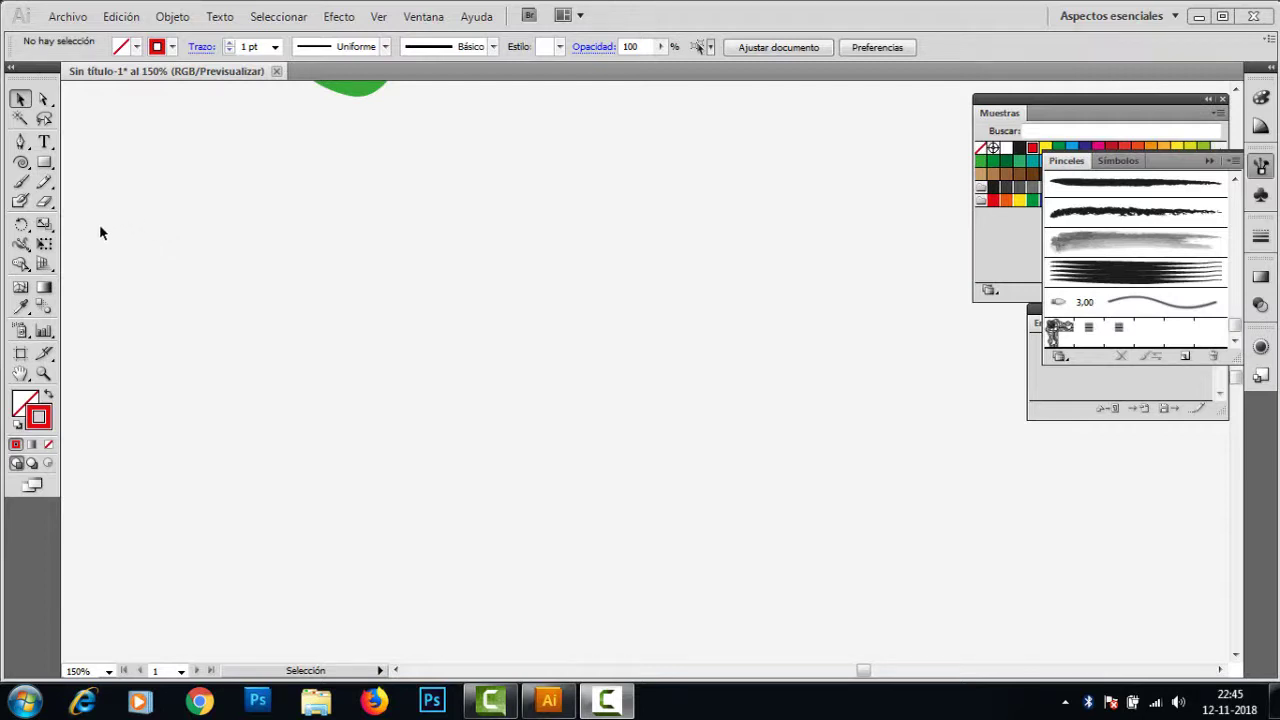
Step: Accept a Pencil tool fidelity of 0.5 pixels and draw a closed, jagged splash outline that tapers to a point on the right
left_click(44, 182)
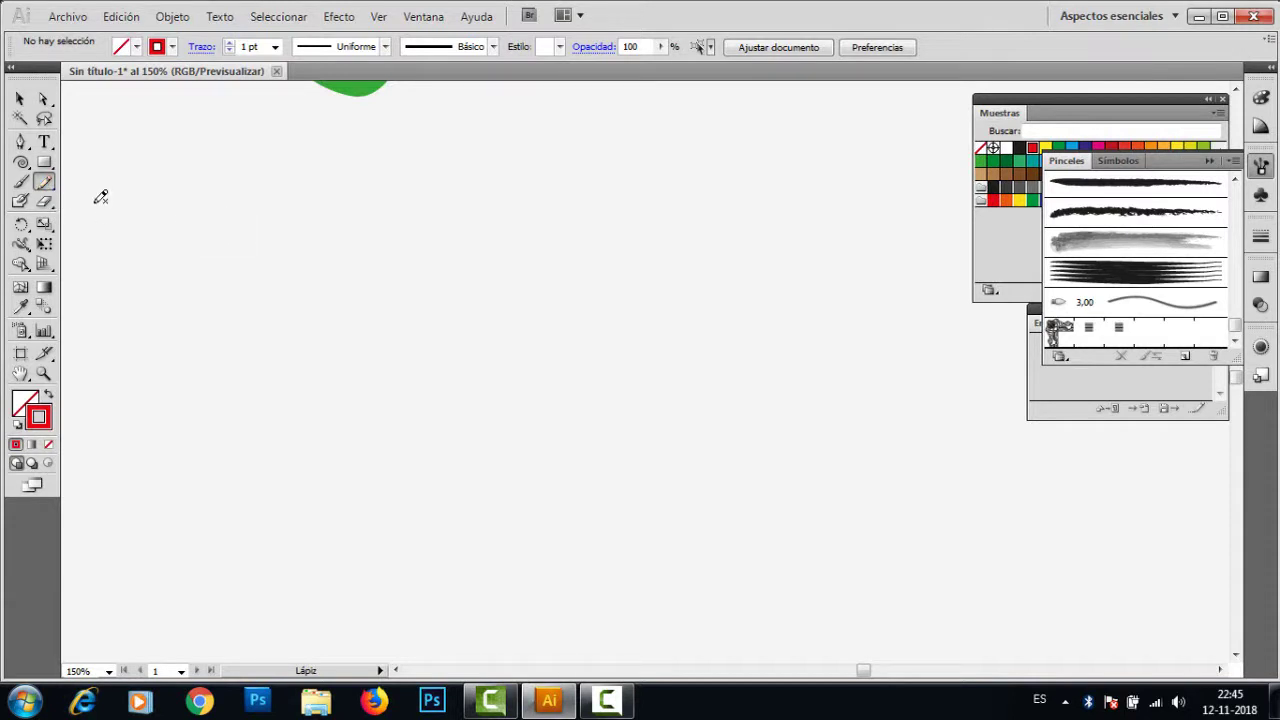
double_click(44, 182)
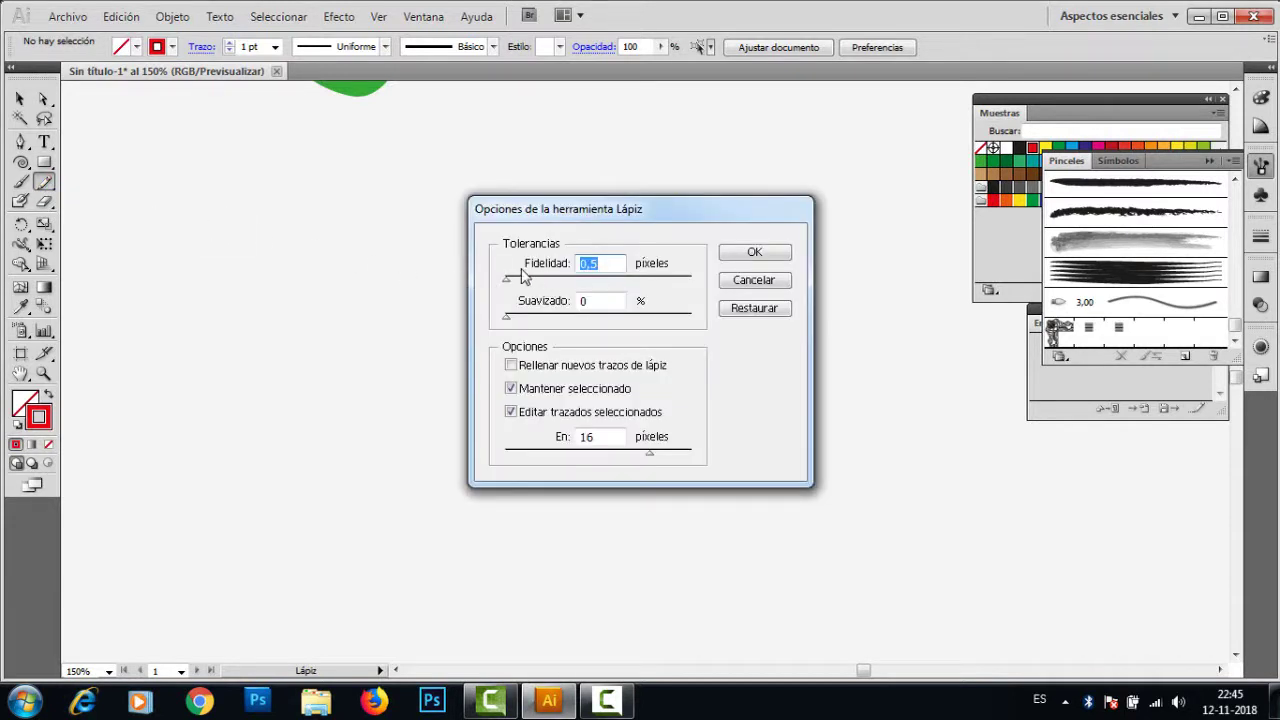
left_click(735, 255)
mouse_move(246, 354)
left_mouse_down()
mouse_move(270, 332)
mouse_move(315, 343)
mouse_move(423, 328)
mouse_move(457, 360)
mouse_move(532, 350)
mouse_move(572, 381)
mouse_move(605, 385)
mouse_move(637, 354)
mouse_move(658, 374)
mouse_move(940, 399)
mouse_move(669, 407)
mouse_move(624, 387)
mouse_move(582, 418)
mouse_move(551, 389)
mouse_move(495, 385)
mouse_move(431, 414)
mouse_move(423, 462)
mouse_move(393, 439)
mouse_move(385, 392)
mouse_move(246, 354)
left_mouse_up()
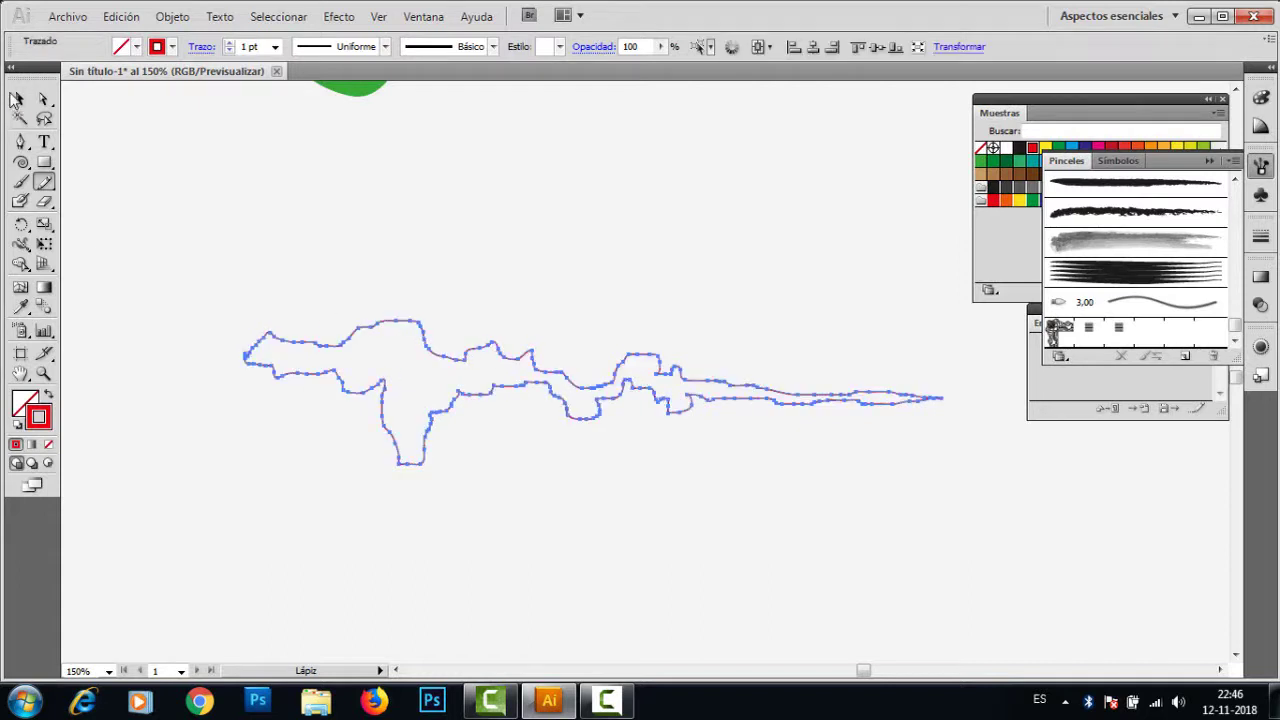
Step: Fill the splash shape with red, remove its stroke and keep the shape selected
left_click(19, 98)
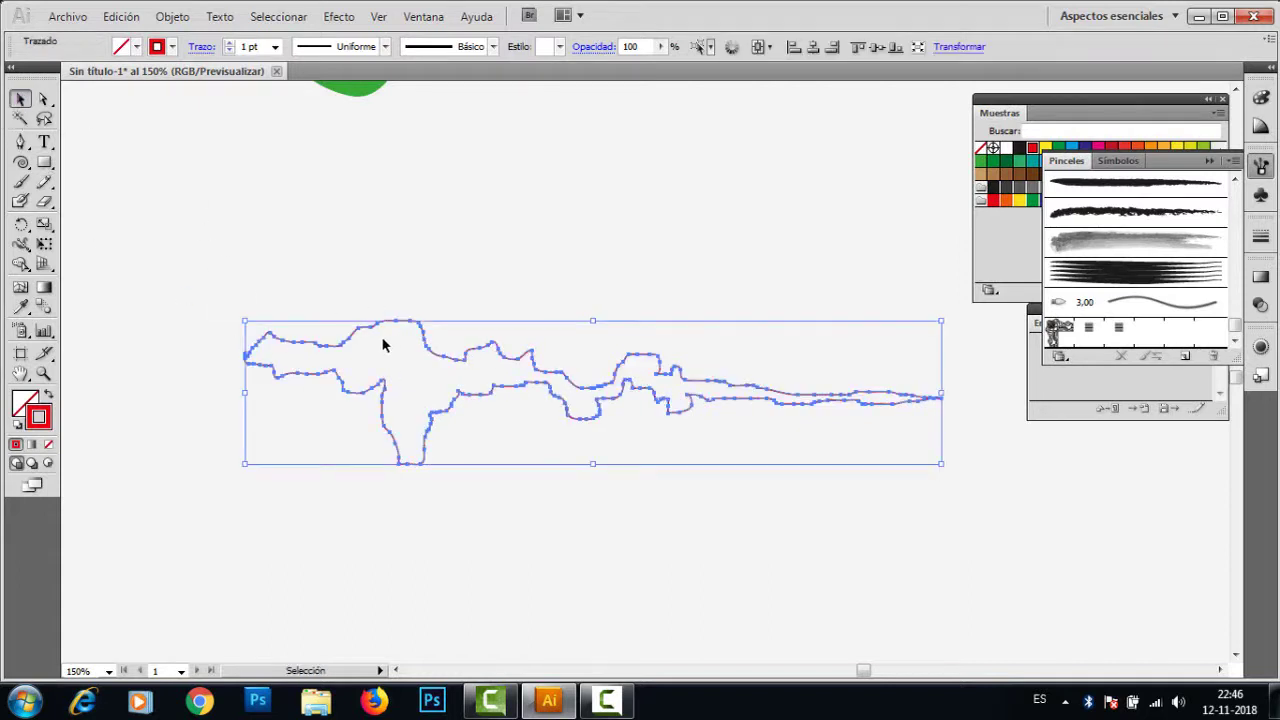
left_click(136, 47)
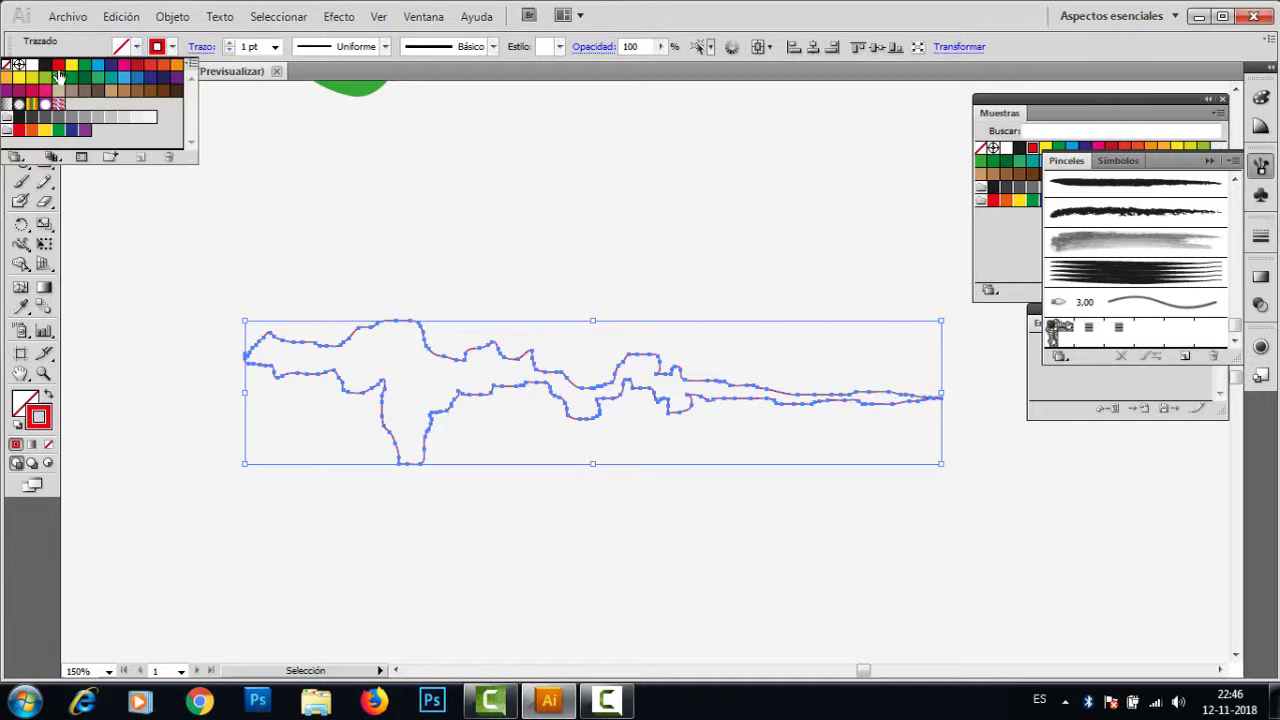
left_click(56, 64)
left_click(172, 47)
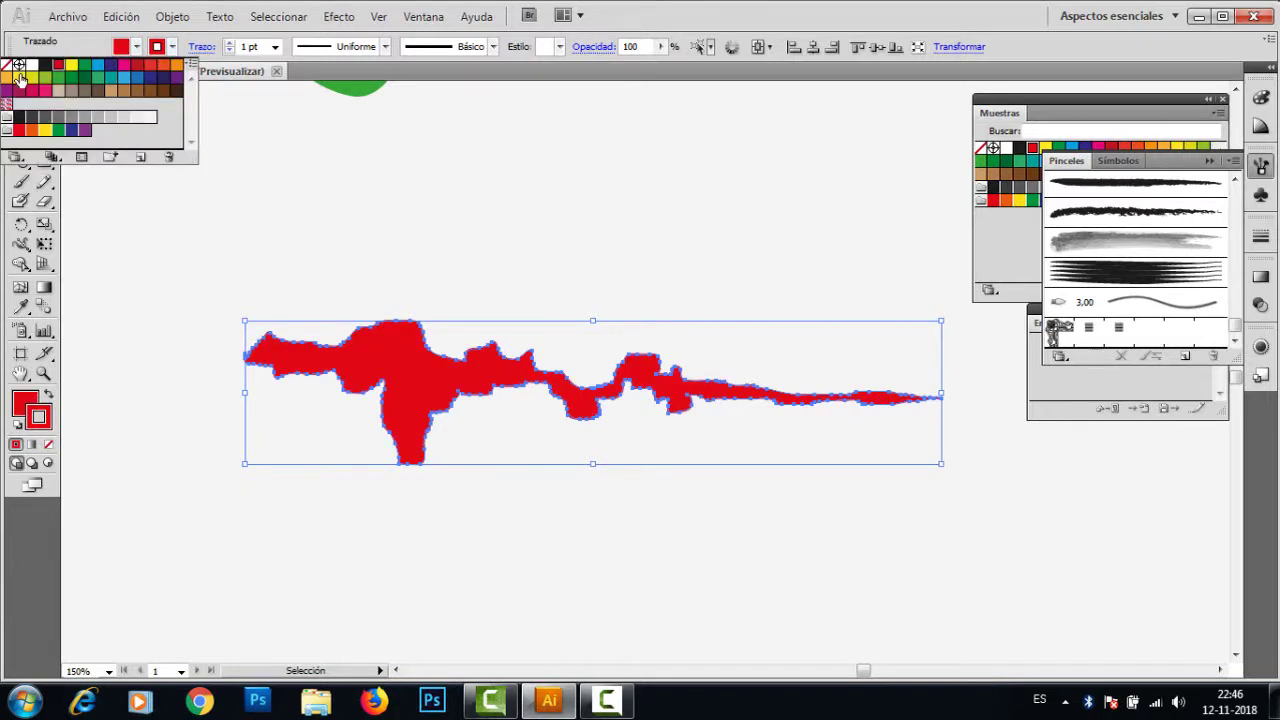
left_click(17, 65)
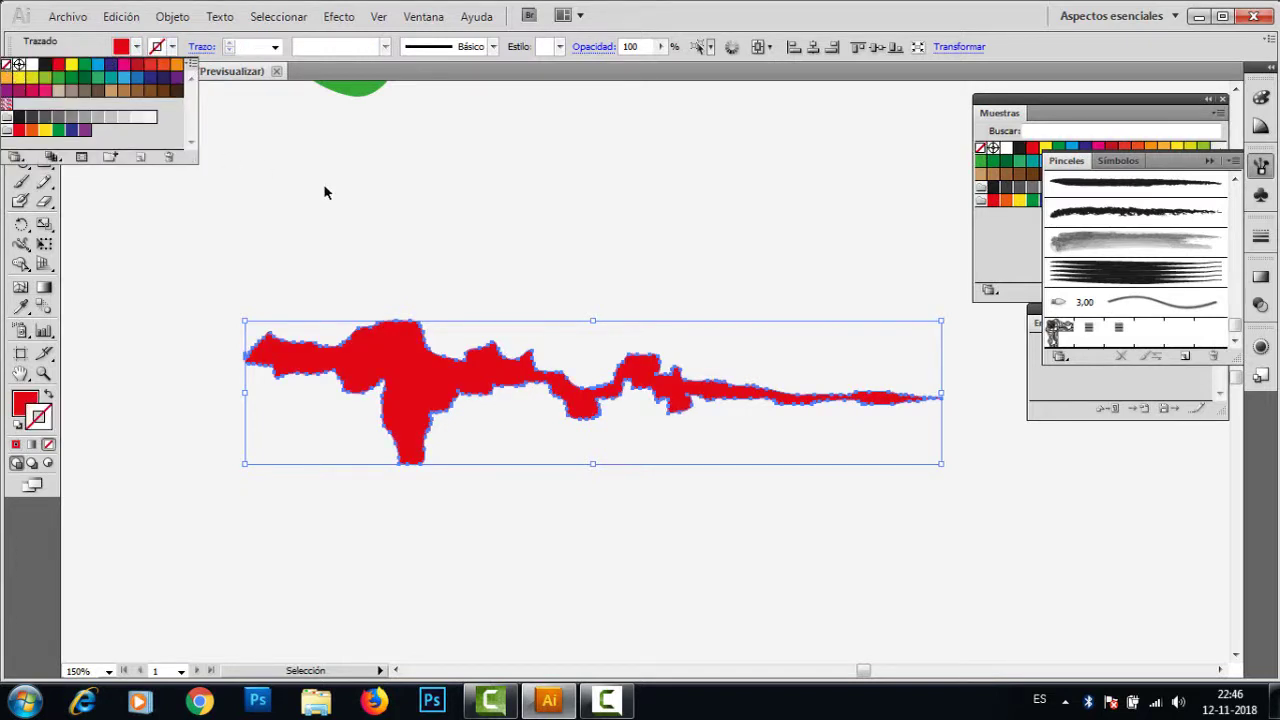
left_click(506, 464)
left_click(428, 385)
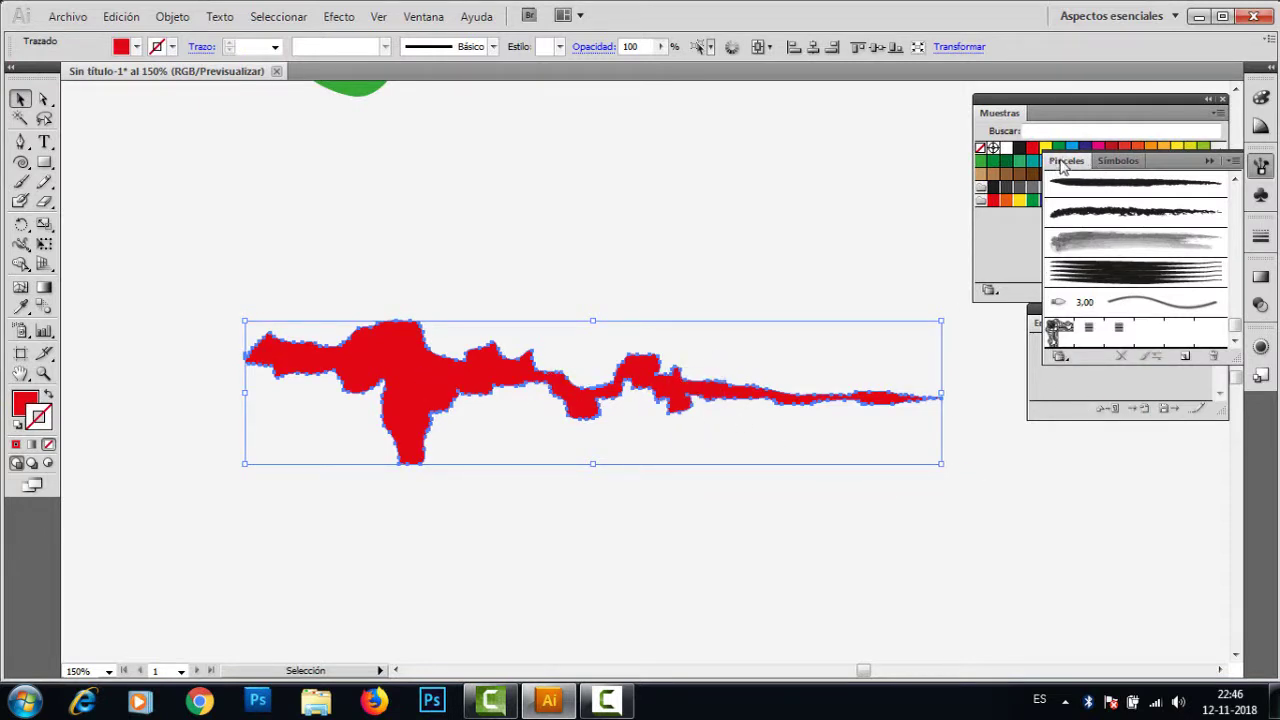
Step: Start a new art brush from the selected red splash shape
left_click(1184, 358)
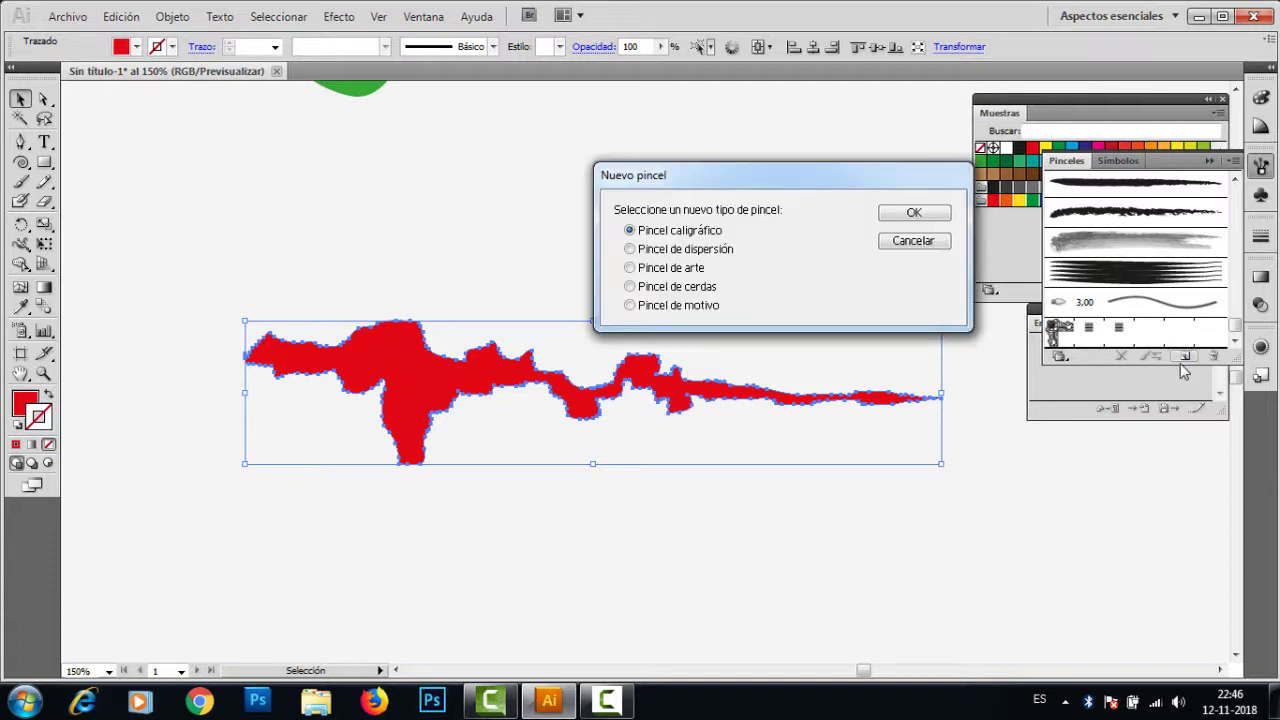
left_click(631, 268)
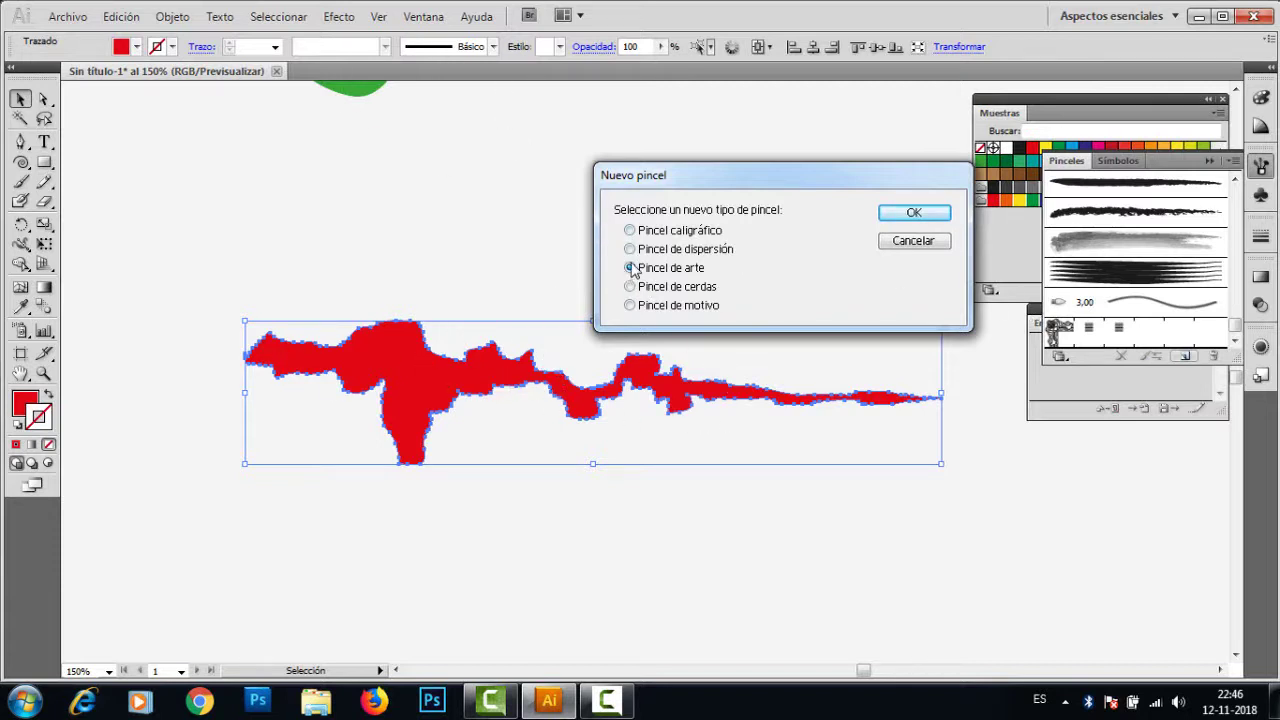
left_click(922, 216)
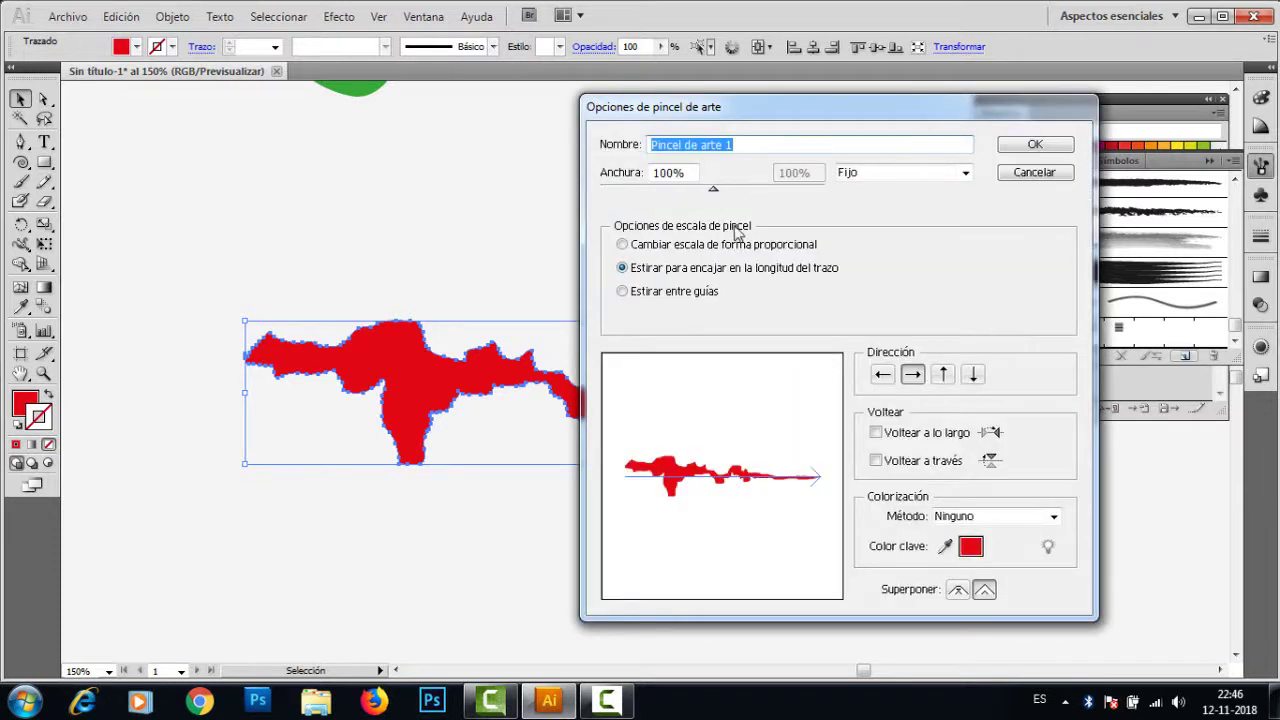
left_click_drag(749, 119, 726, 91)
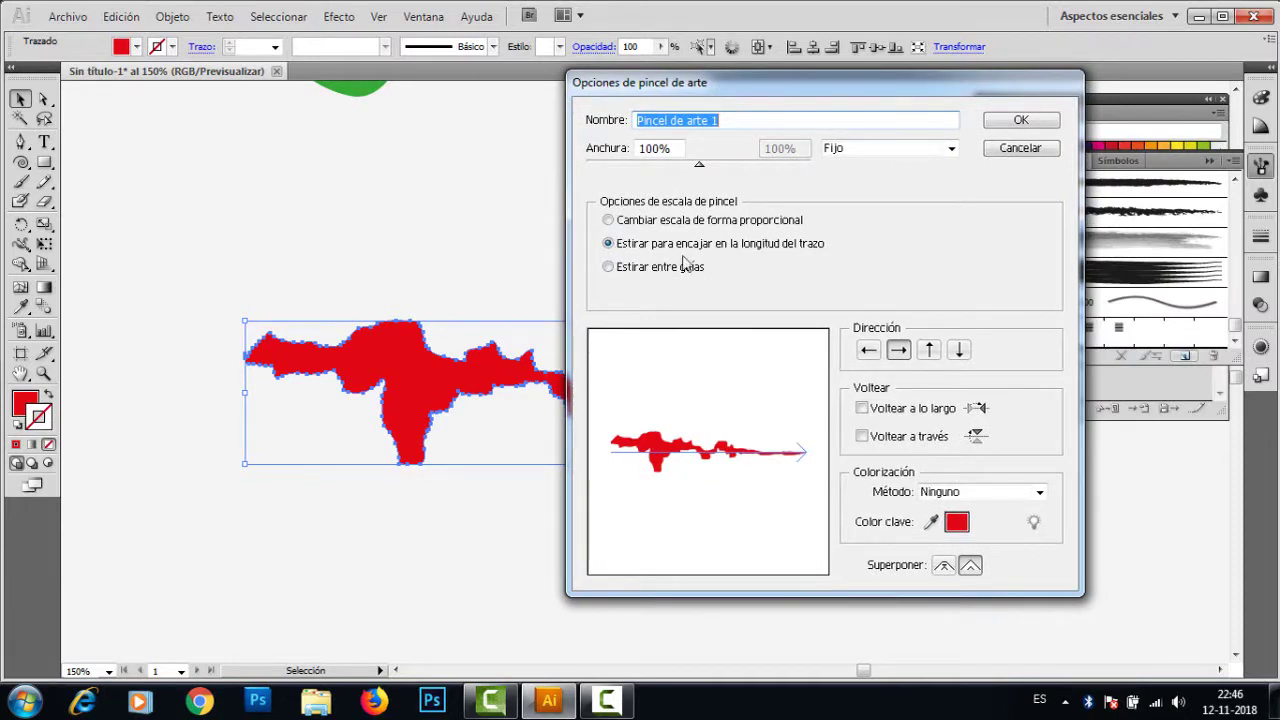
Step: Try proportional scaling and a leftward direction for the art brush, restoring stretch to fit stroke length and the rightward direction
left_click(610, 221)
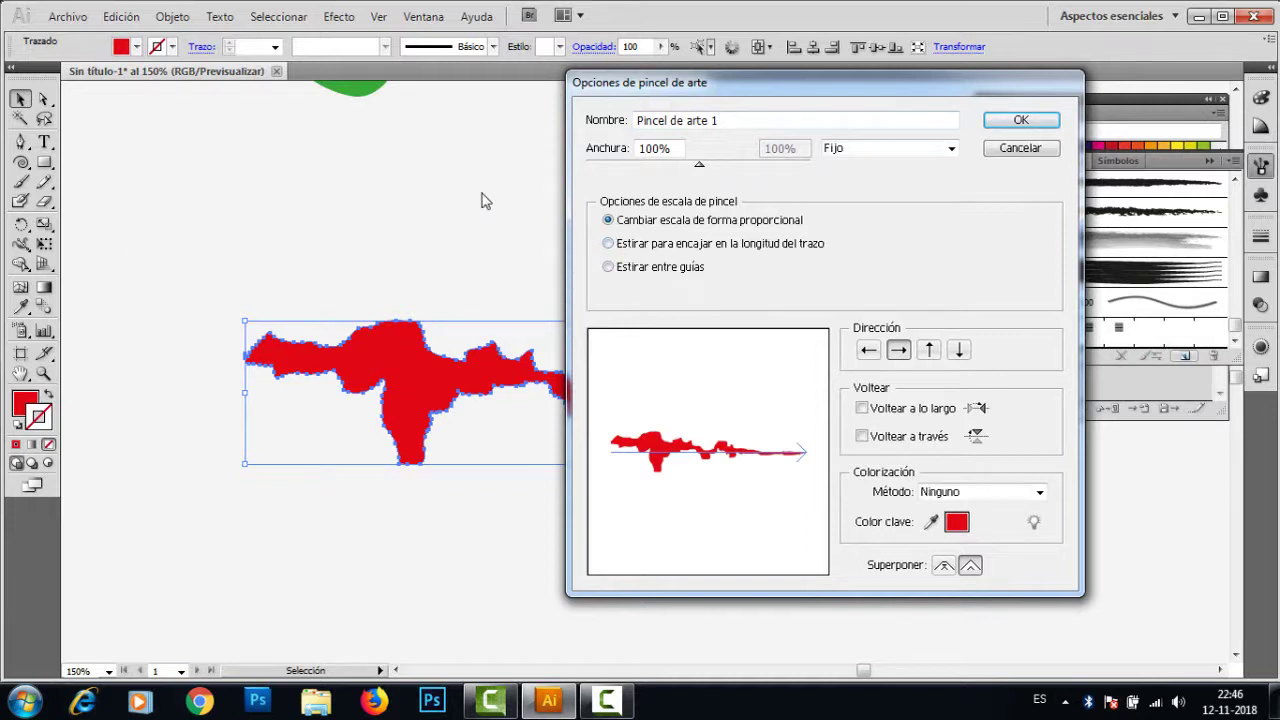
left_click(609, 244)
left_click(868, 352)
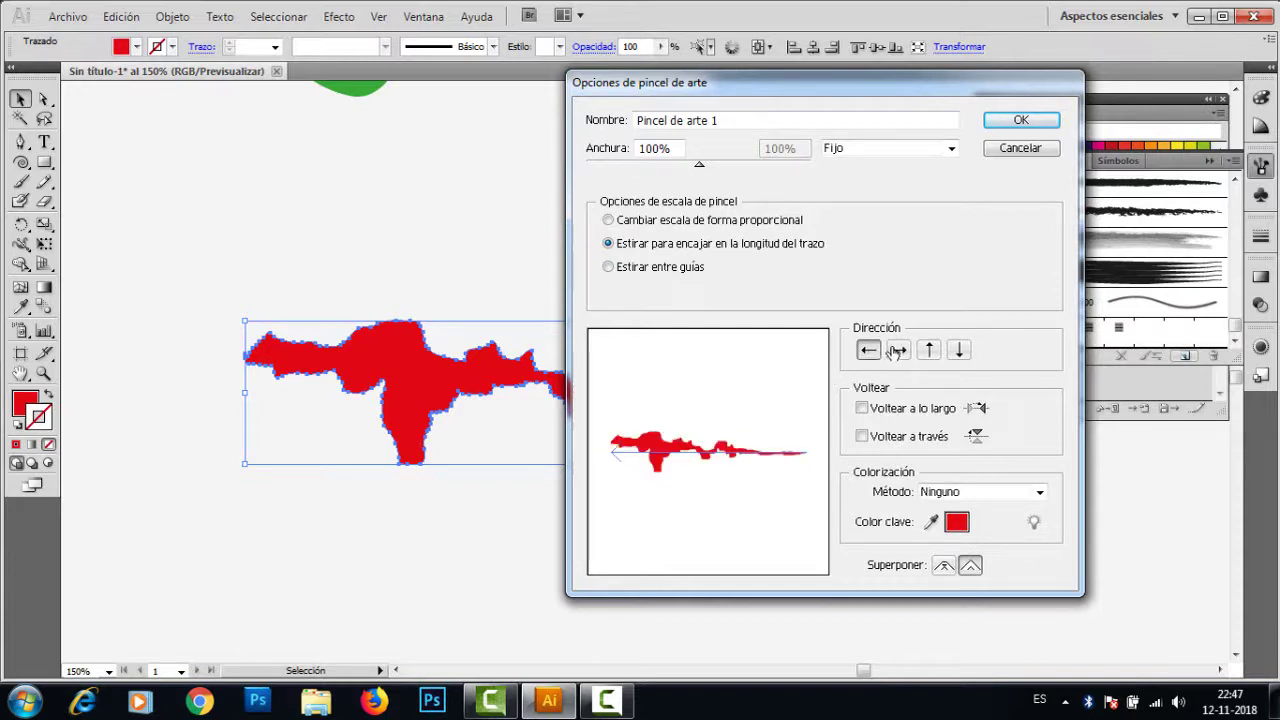
left_click(897, 351)
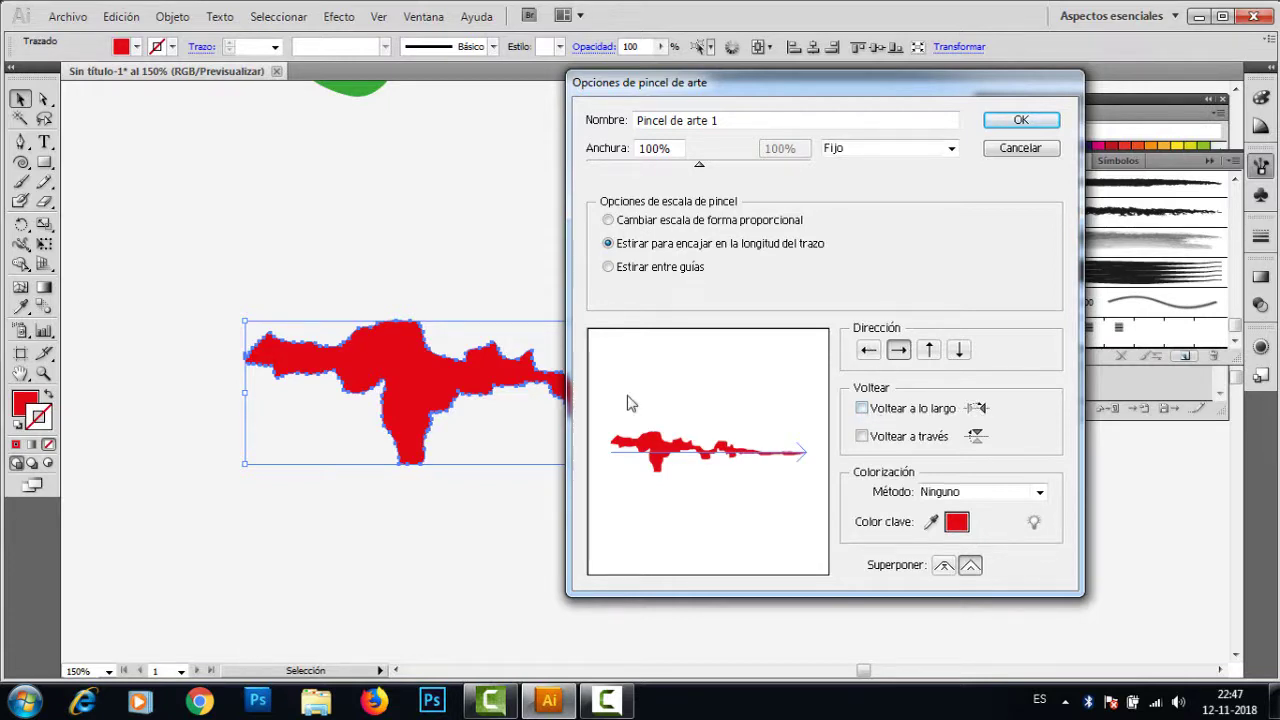
Step: Toggle the art brush's flip along option on and off, and create the brush with fixed 100% width and no colorization
left_click_drag(692, 80, 966, 111)
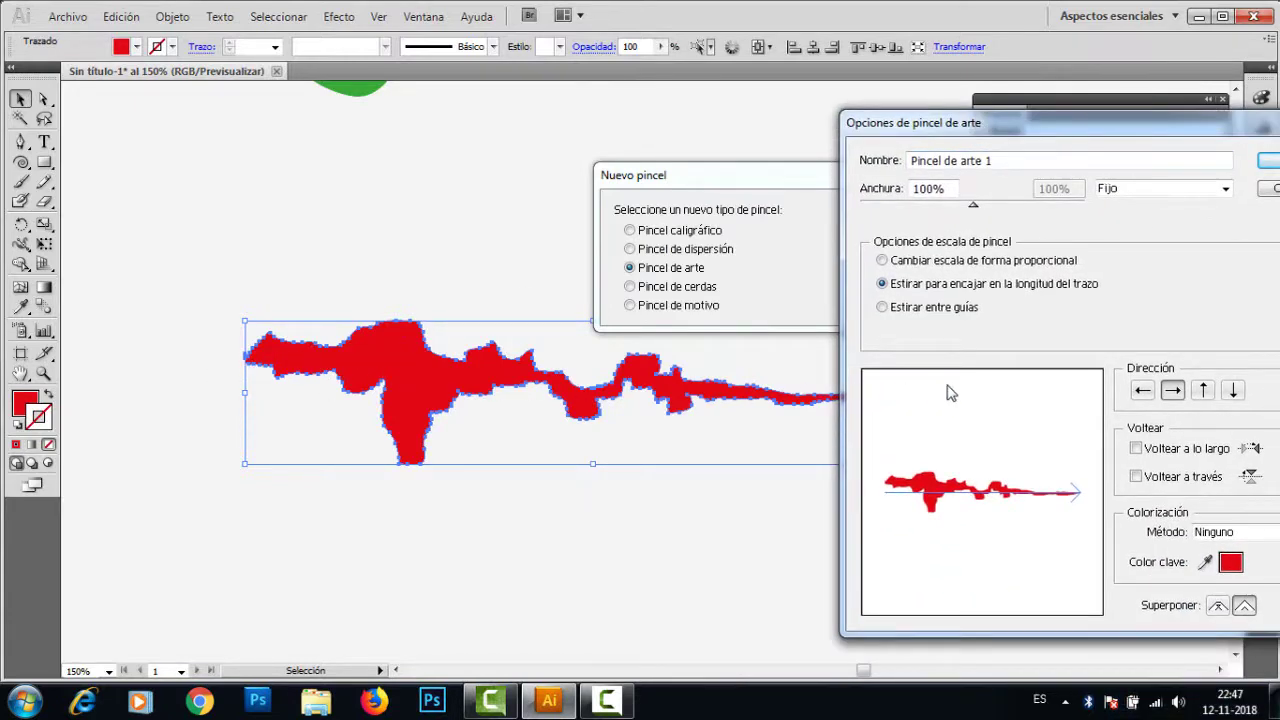
left_click(1137, 449)
left_click(1137, 449)
left_click_drag(935, 128, 894, 96)
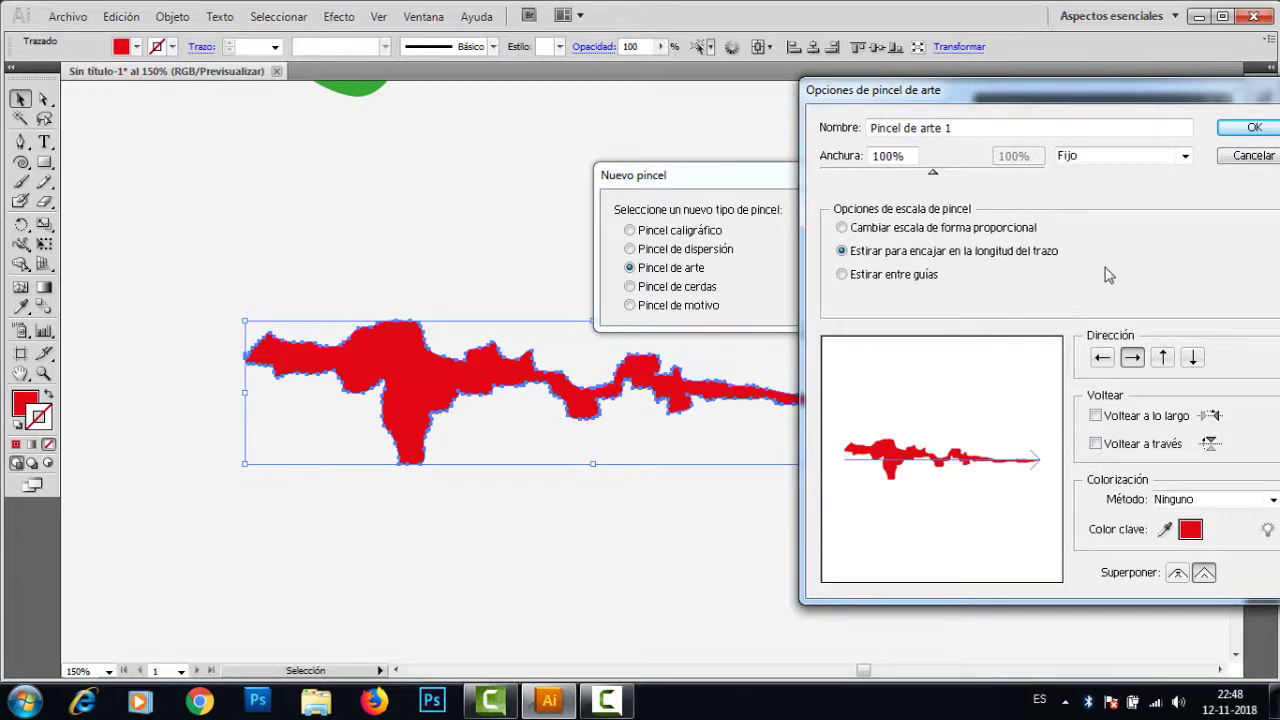
left_click_drag(1064, 95, 890, 102)
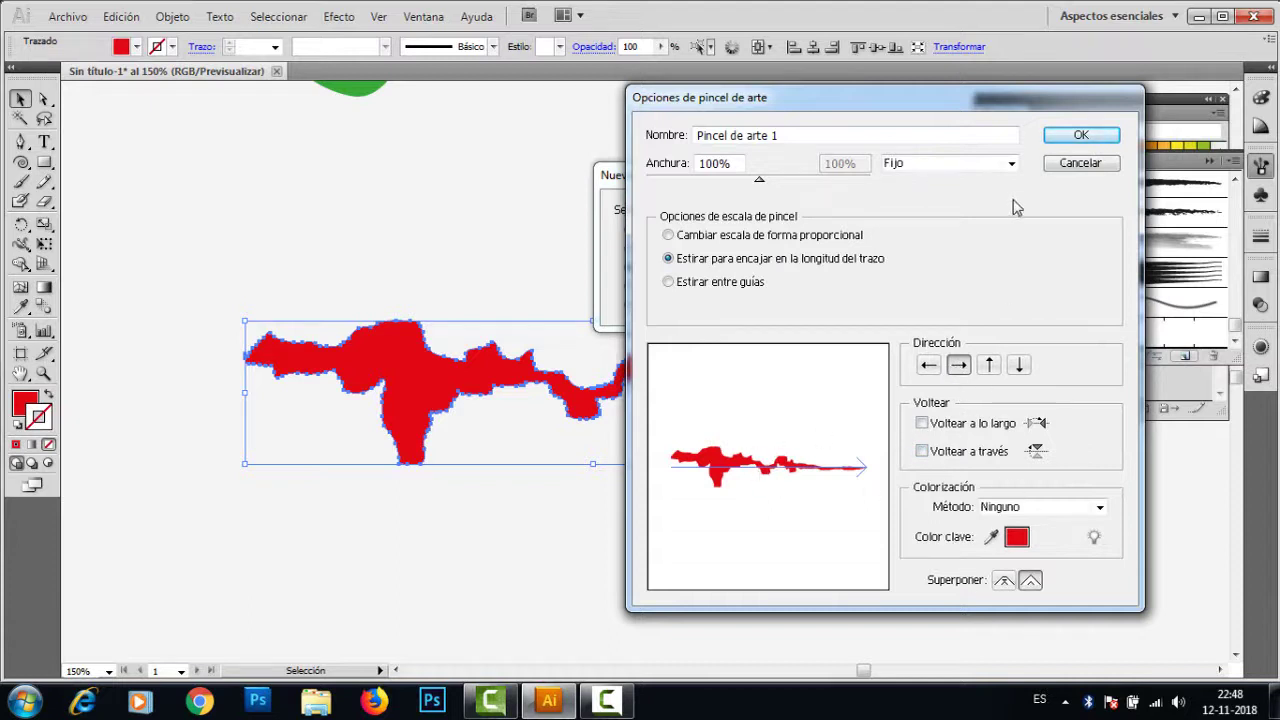
left_click(1080, 135)
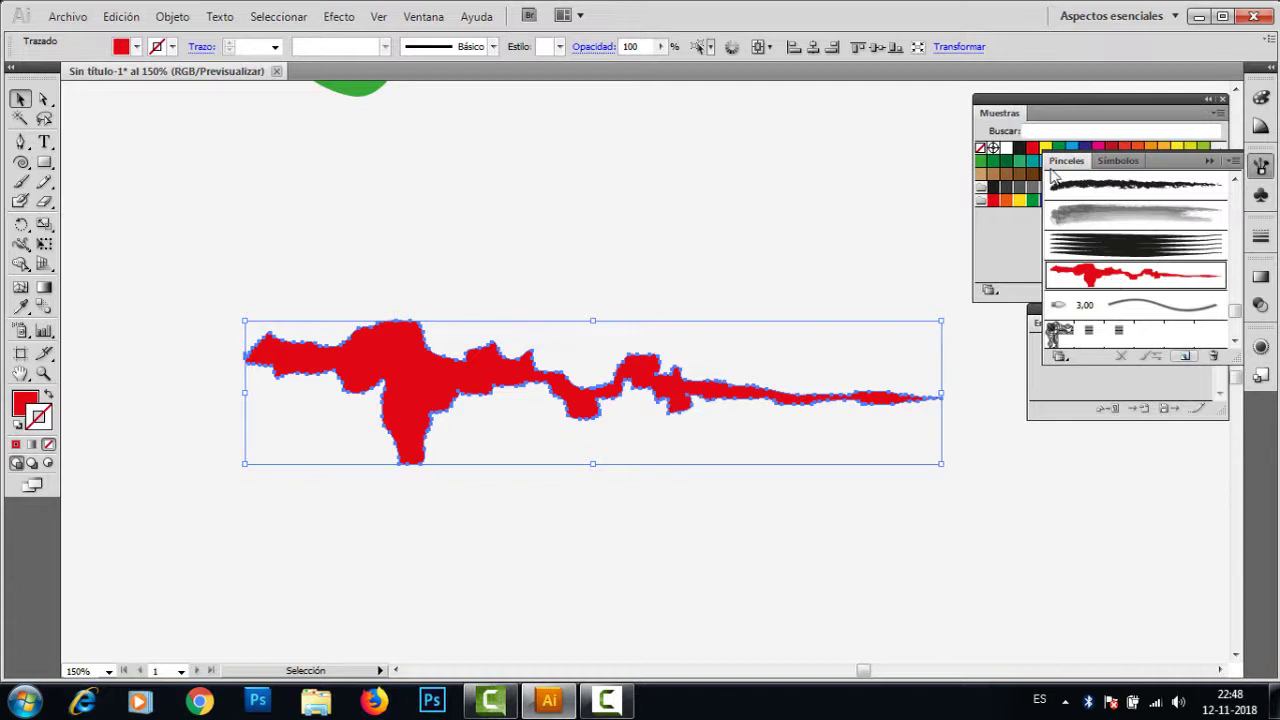
Step: Delete the original red splash shape from the artboard
left_click(724, 238)
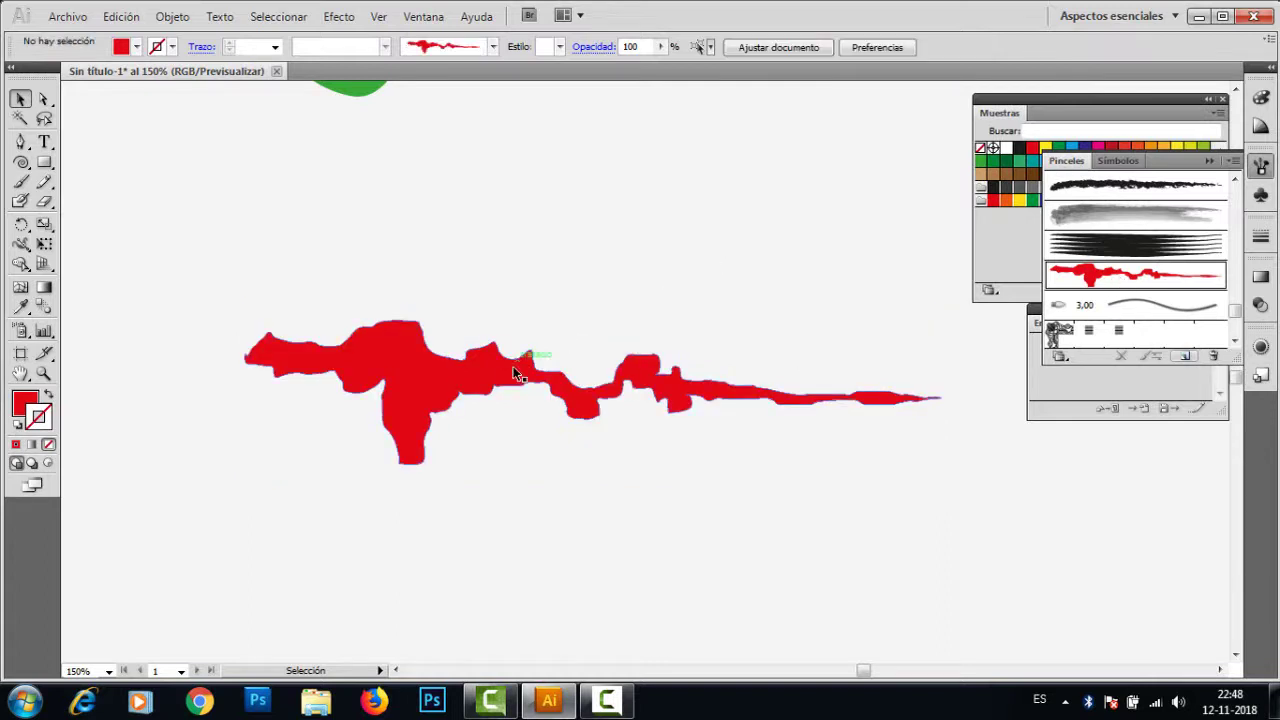
left_click(514, 368)
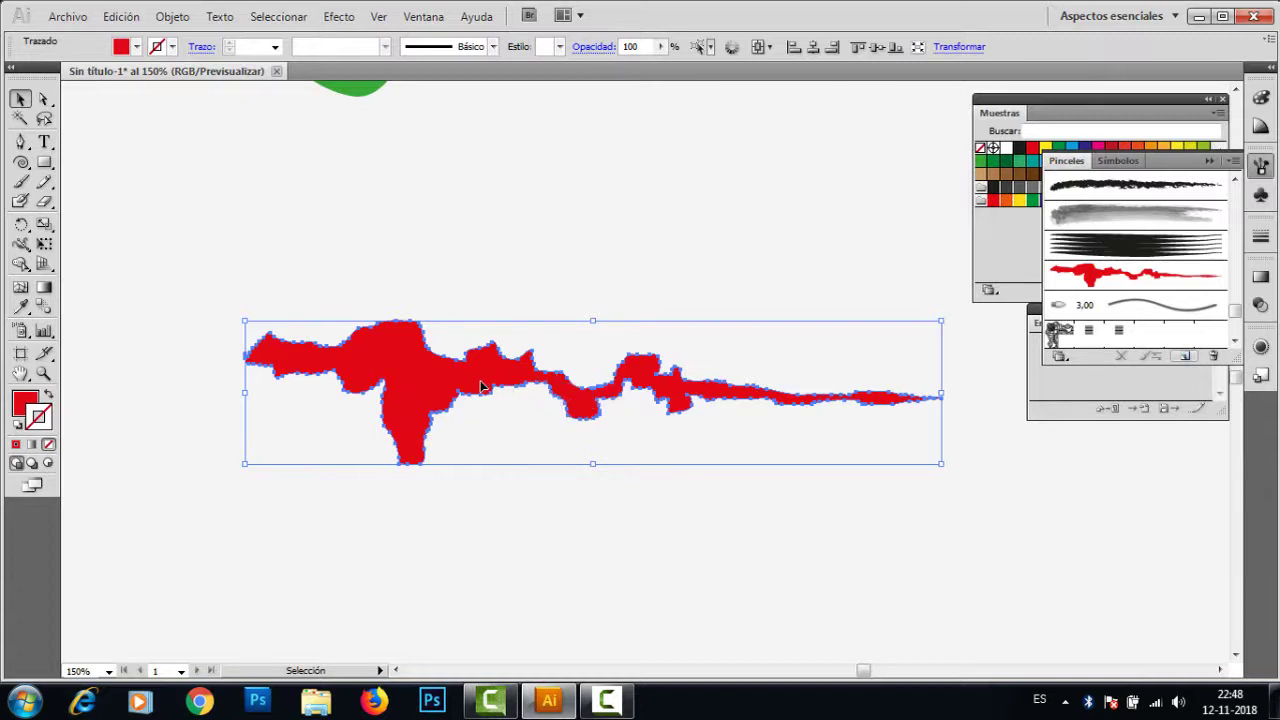
key("Delete")
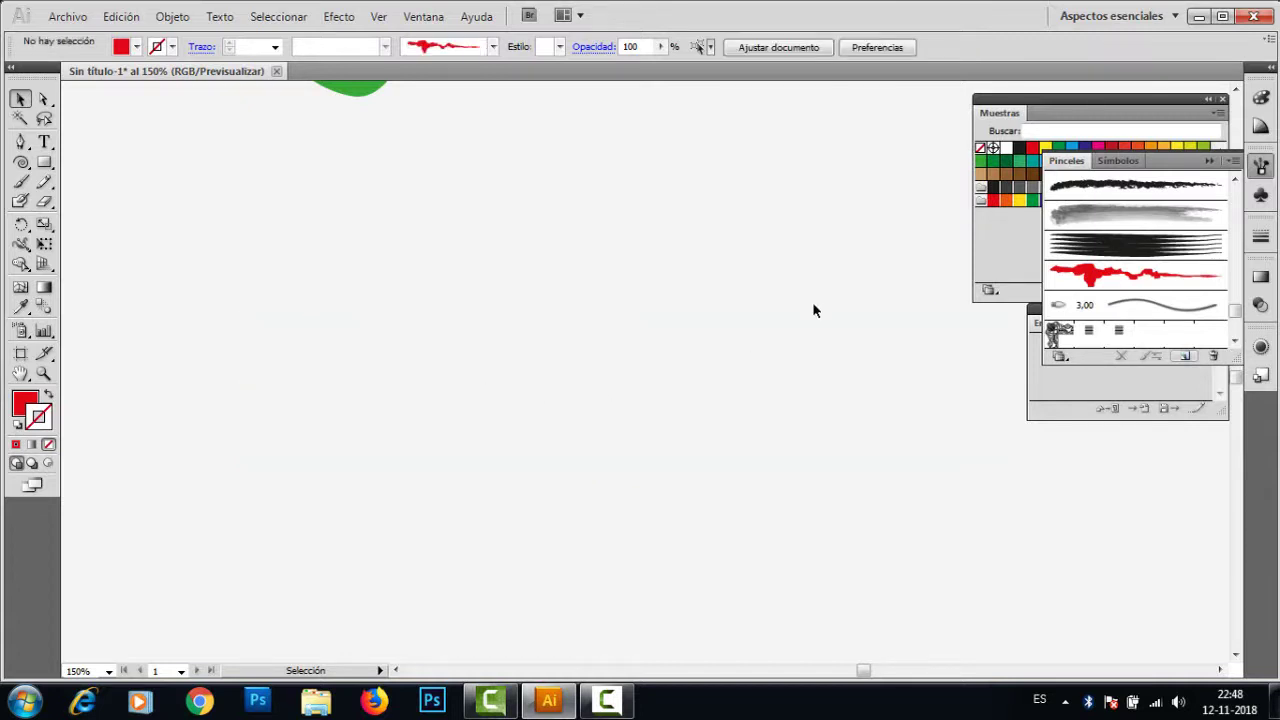
Step: Choose the red splash art brush and set the Pencil tool to a lower fidelity tolerance and a higher smoothing percentage
left_click(1055, 280)
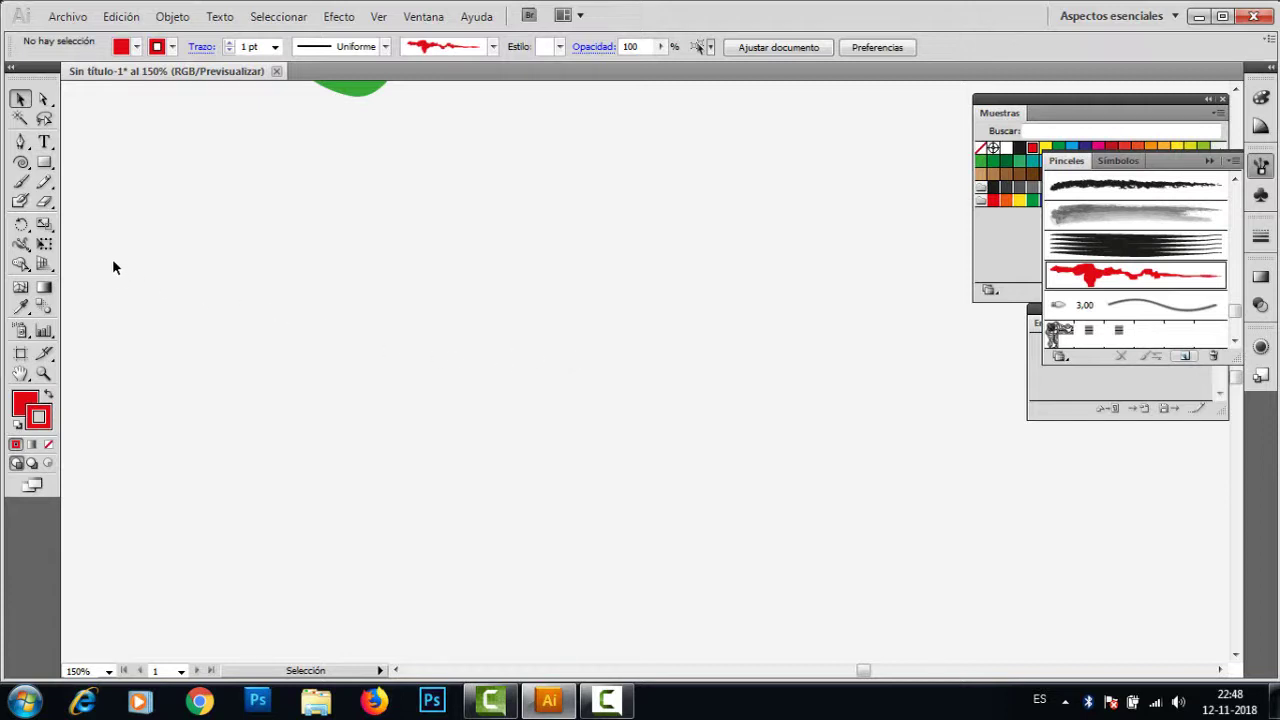
left_click(44, 183)
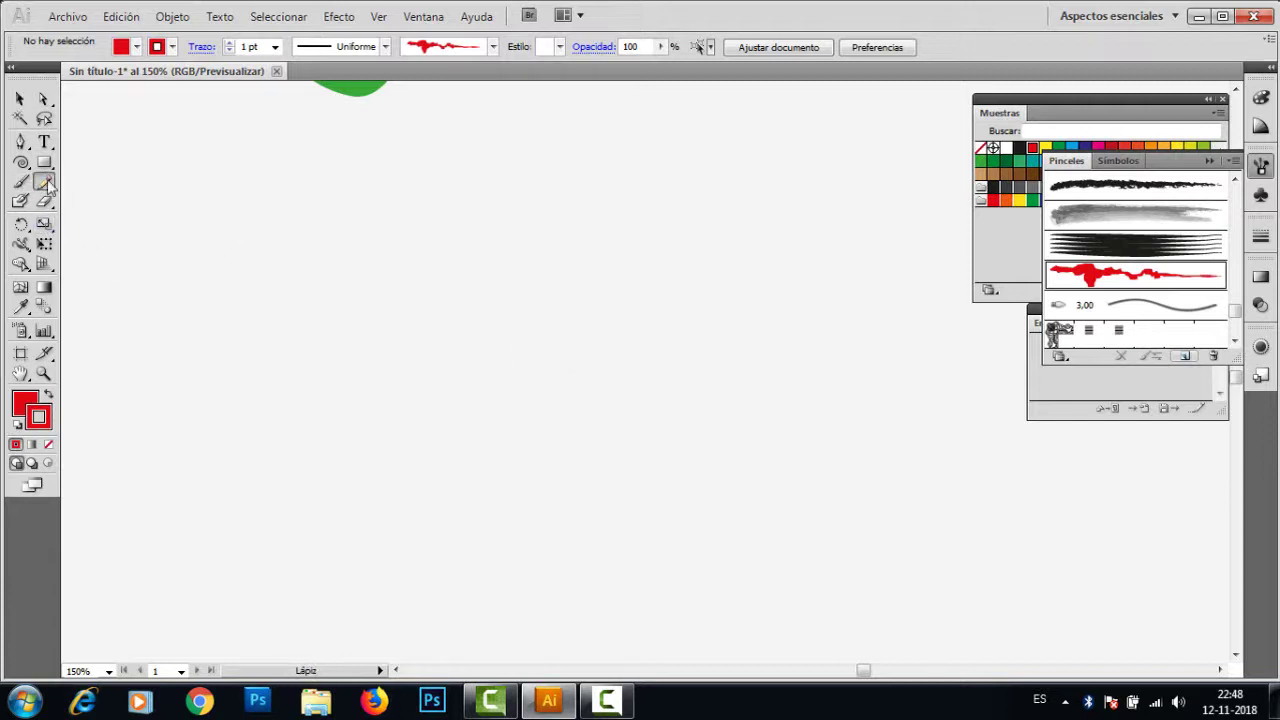
left_click_drag(43, 184, 92, 186)
double_click(44, 183)
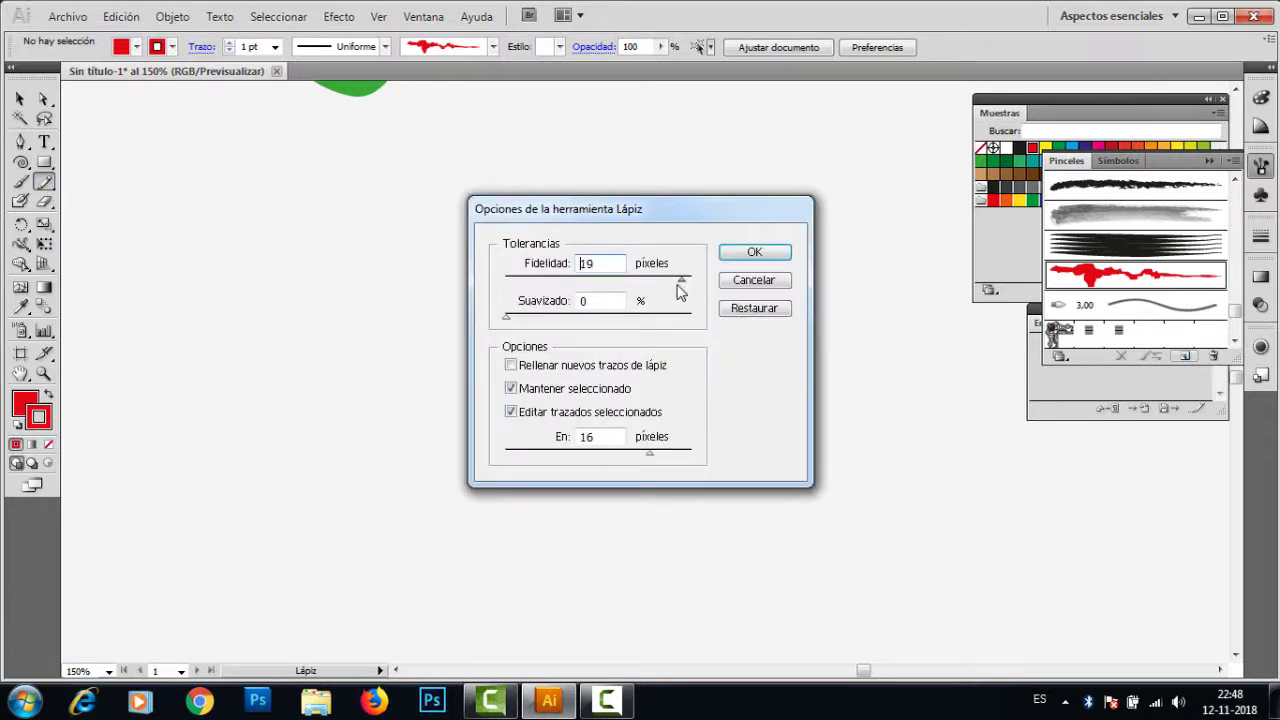
left_click_drag(653, 278, 631, 278)
left_click_drag(506, 318, 615, 318)
left_click(631, 330)
left_click(754, 252)
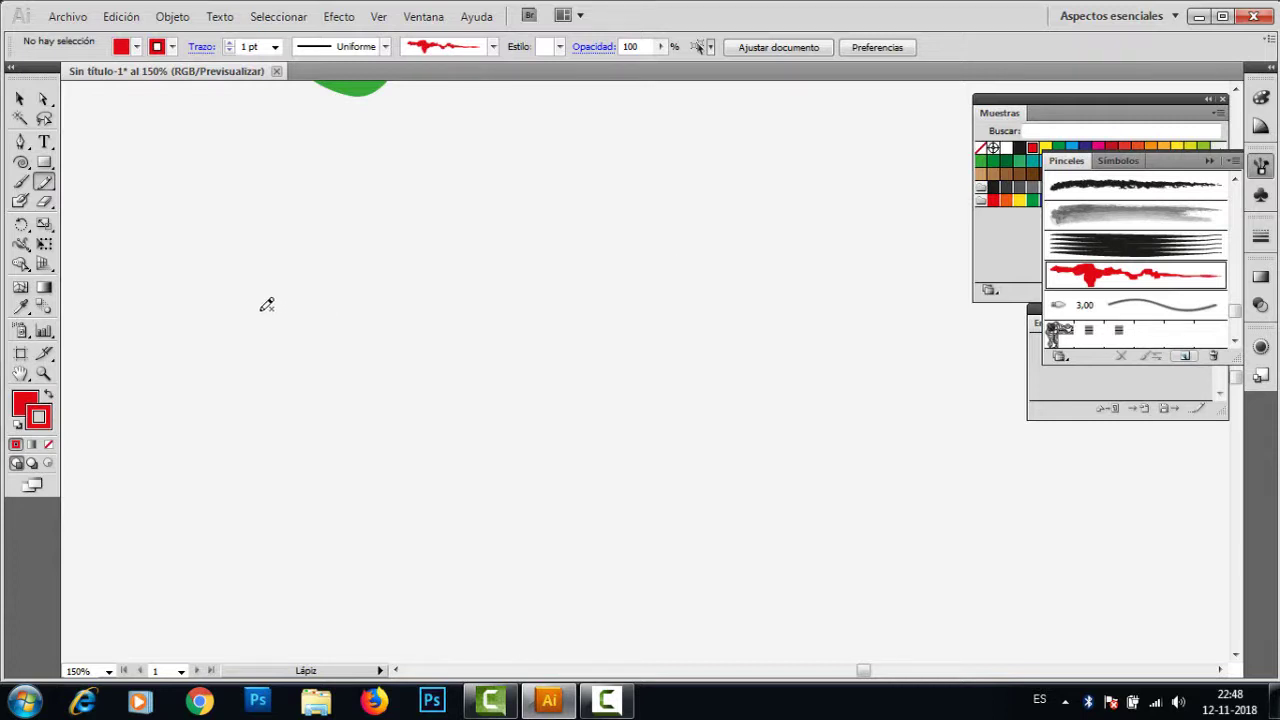
Step: Draw a long wavy path with the Pencil tool across the empty canvas and apply the red splash art brush to it
mouse_move(260, 309)
left_mouse_down()
mouse_move(789, 334)
mouse_move(888, 287)
left_mouse_up()
left_click(20, 98)
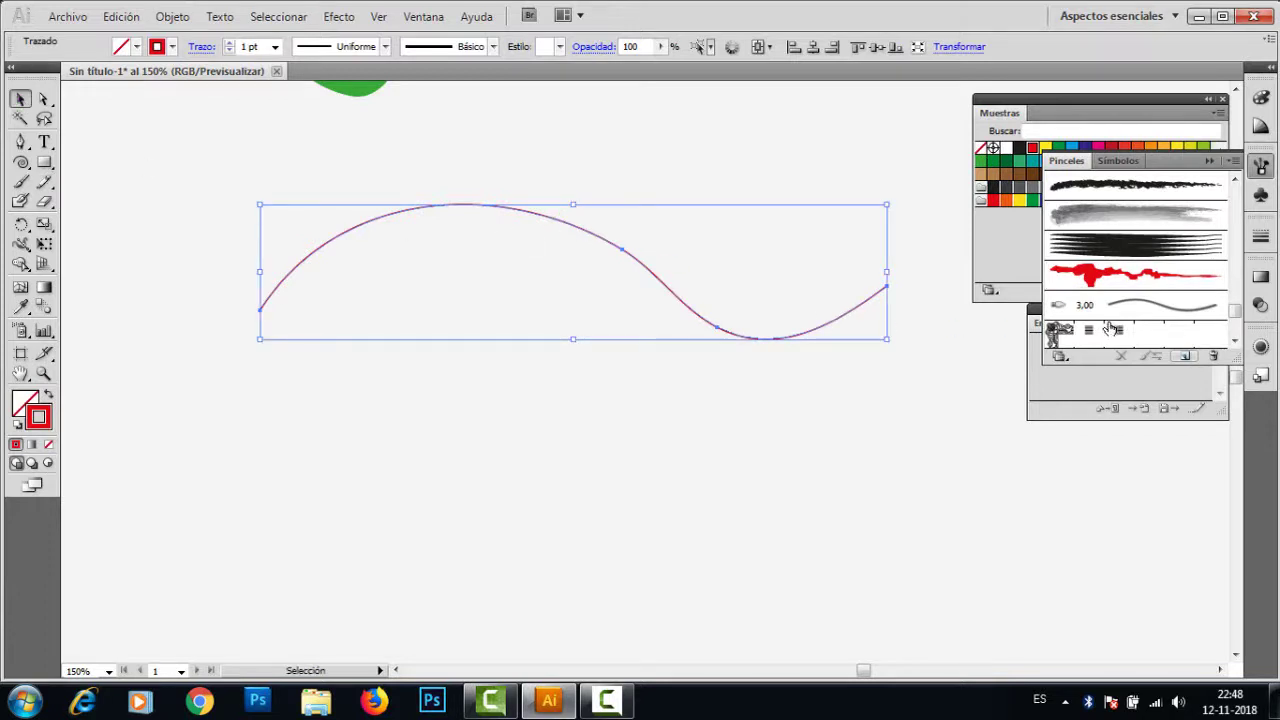
left_click(1090, 278)
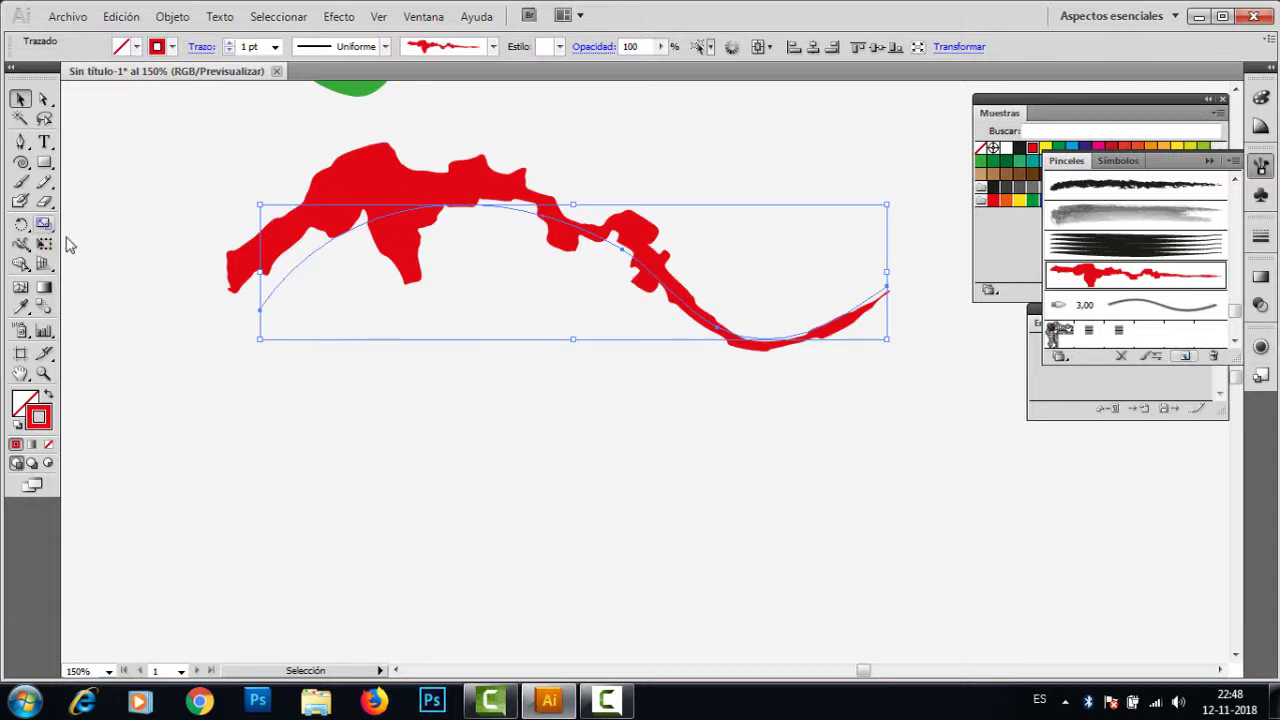
Step: Paint several curved, zigzag and long freehand strokes around the wavy path using the Paintbrush with the red splash brush
left_click(20, 186)
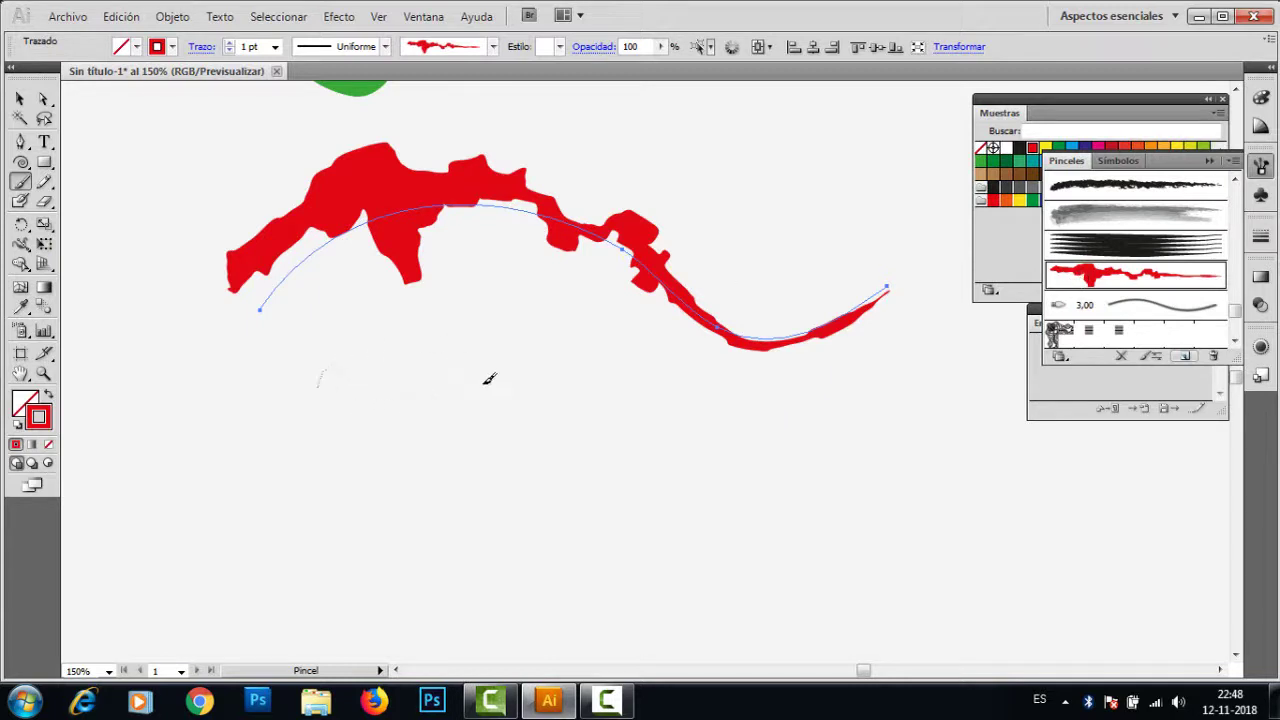
left_click_drag(646, 527, 727, 509)
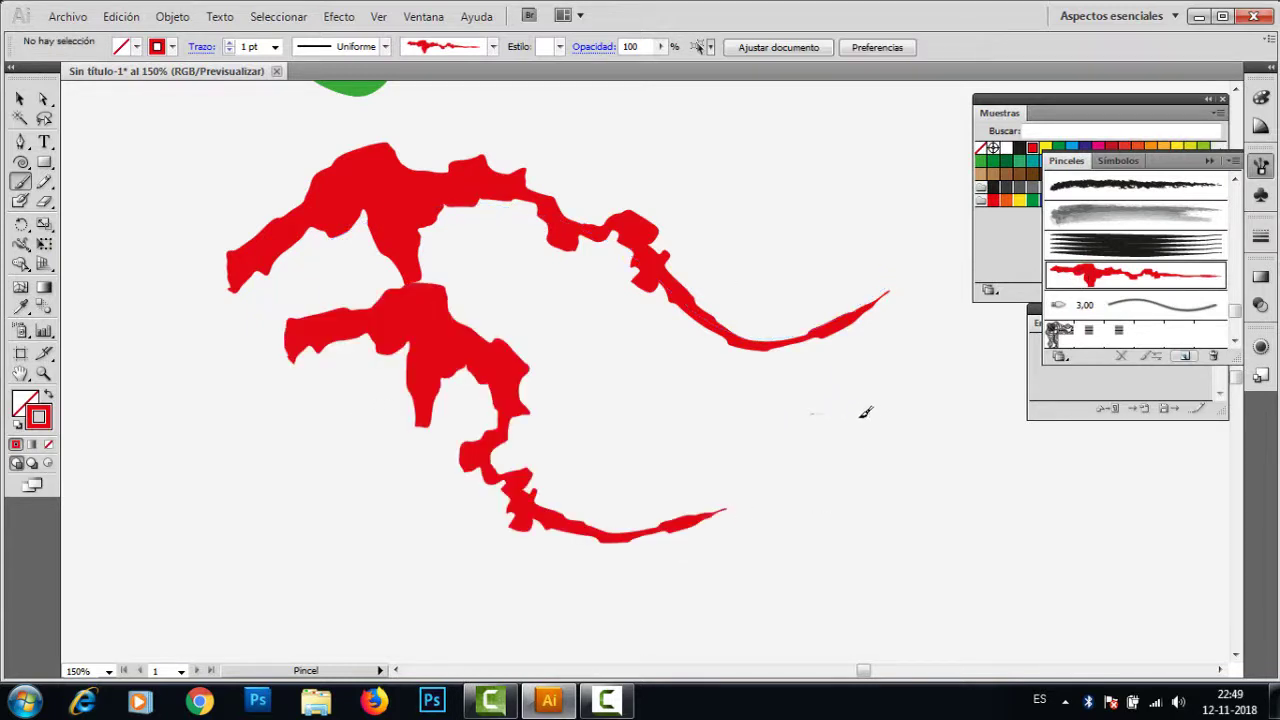
left_click_drag(861, 417, 904, 510)
left_click_drag(649, 410, 702, 420)
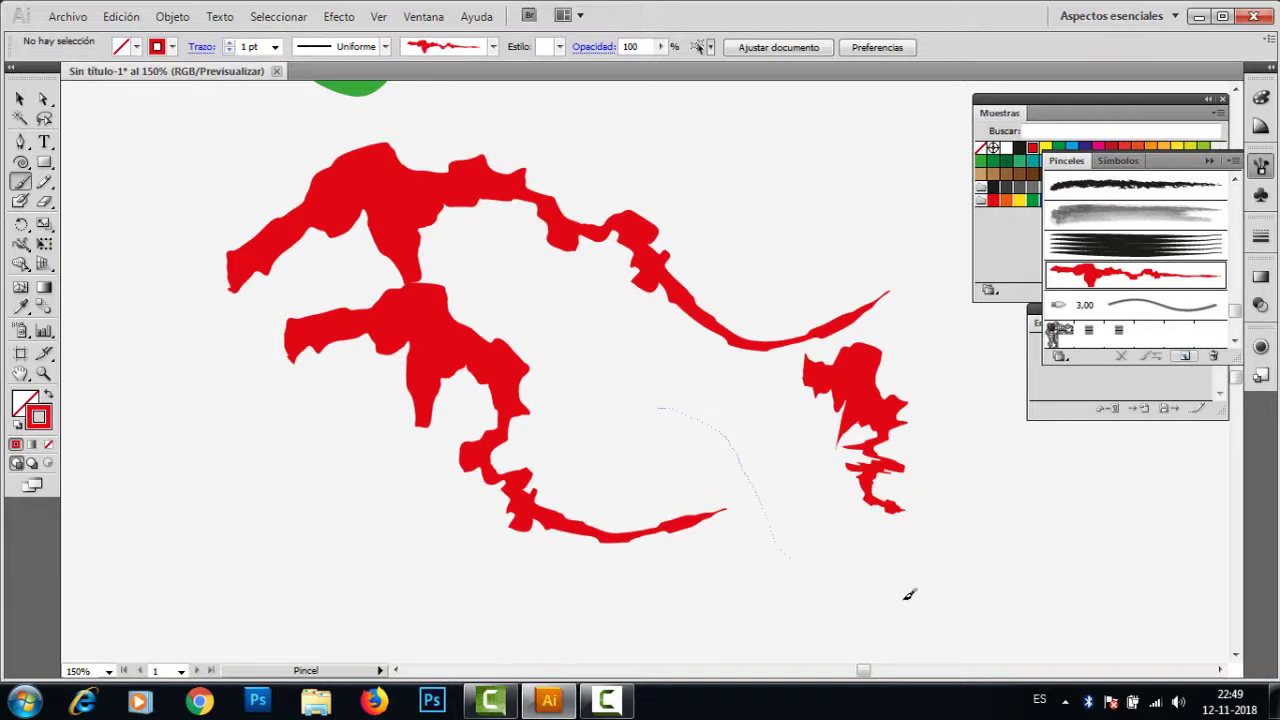
left_click_drag(909, 594, 1012, 618)
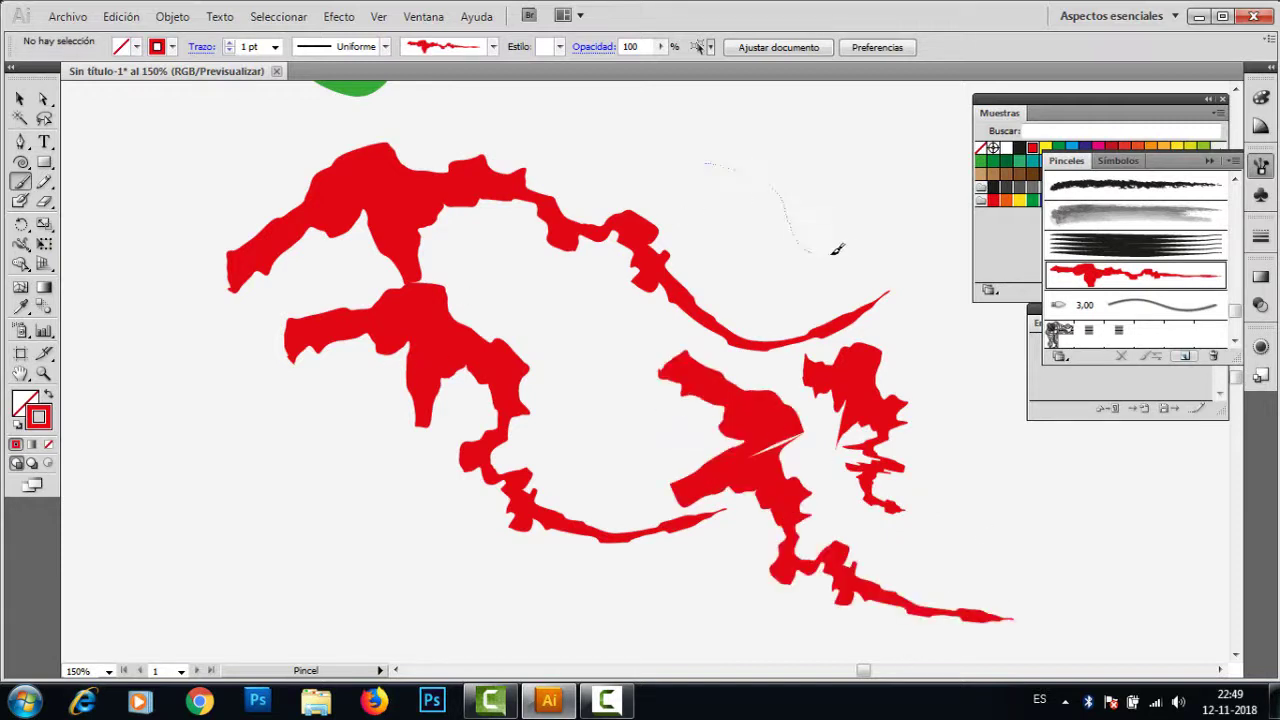
left_click_drag(836, 250, 836, 256)
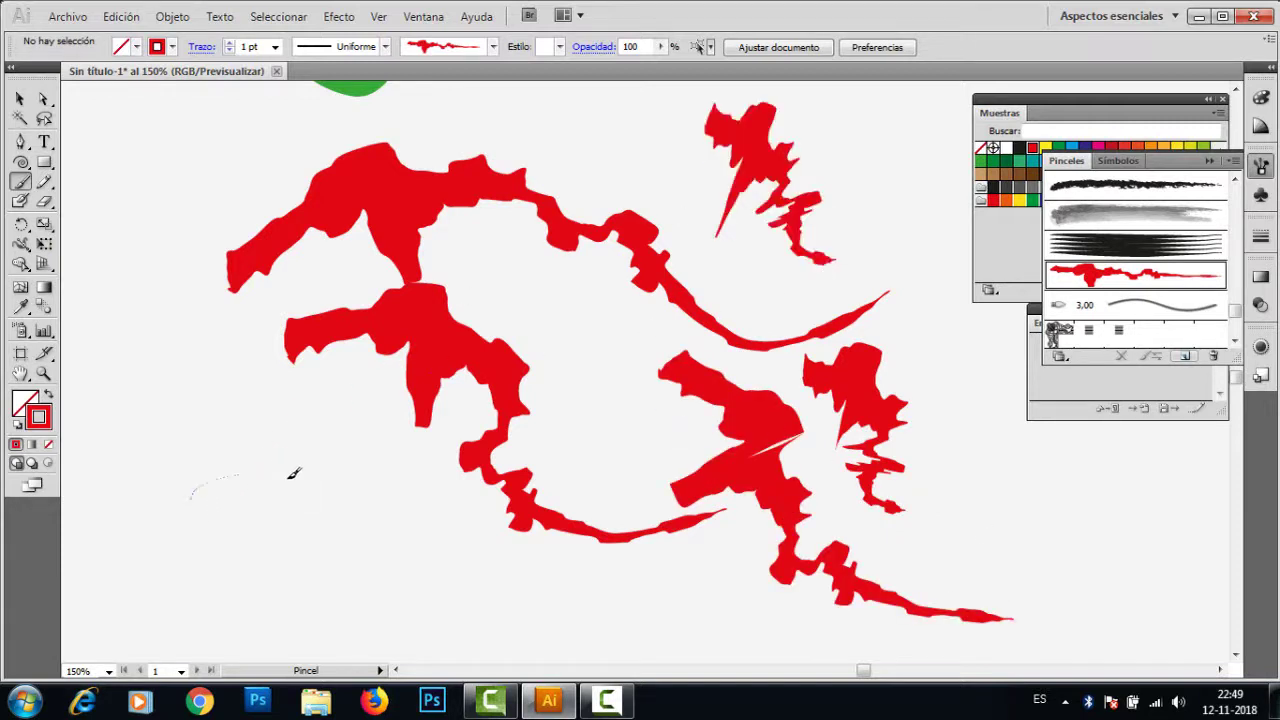
left_click_drag(360, 558, 438, 568)
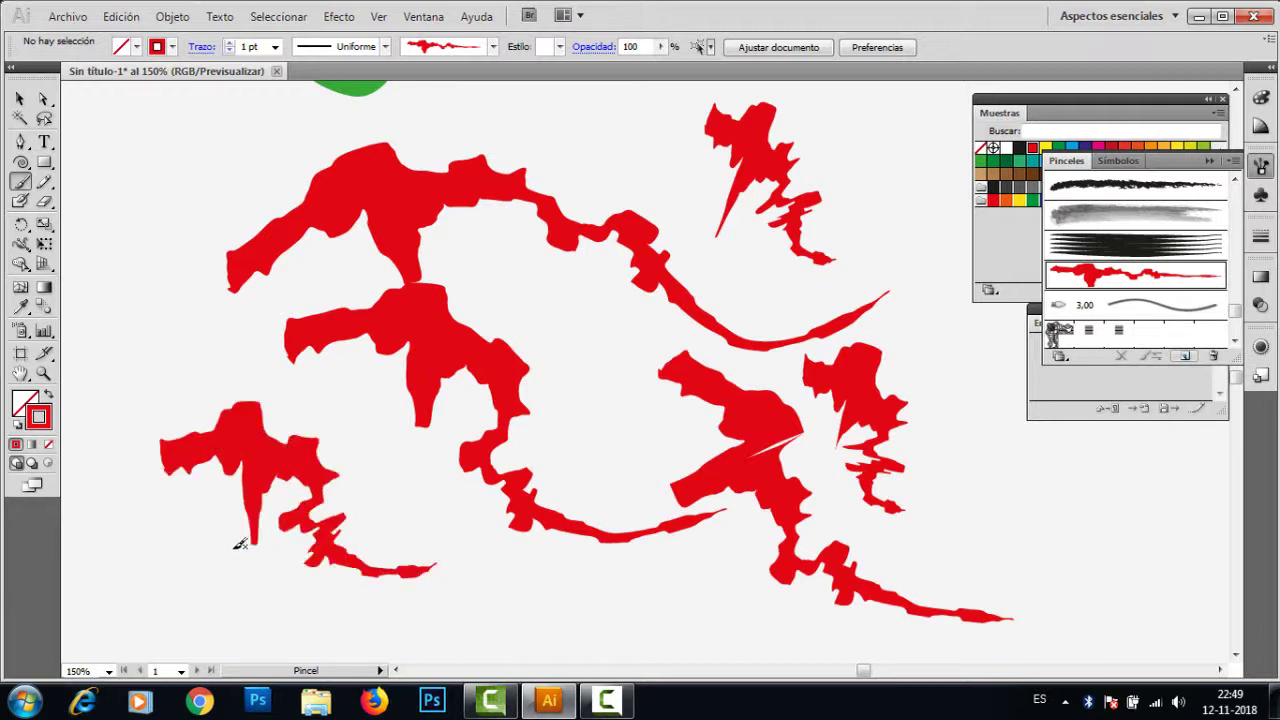
left_click_drag(710, 620, 820, 628)
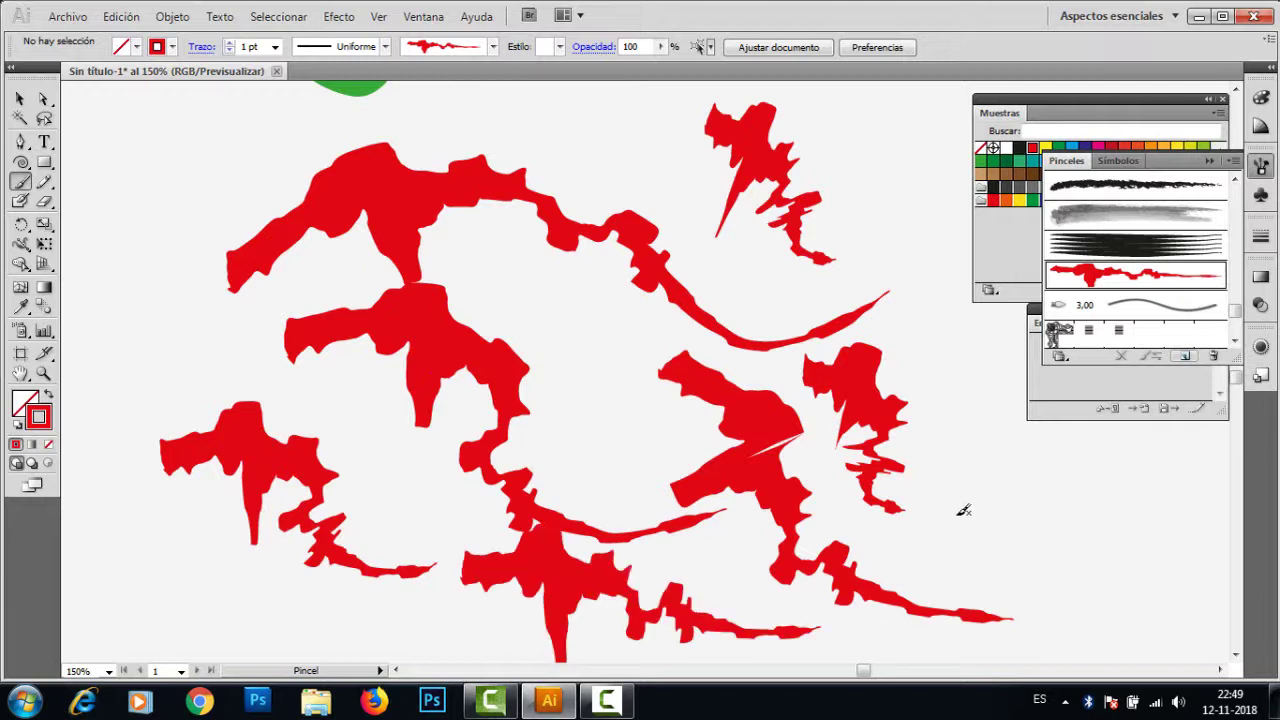
left_click_drag(1142, 510, 1205, 508)
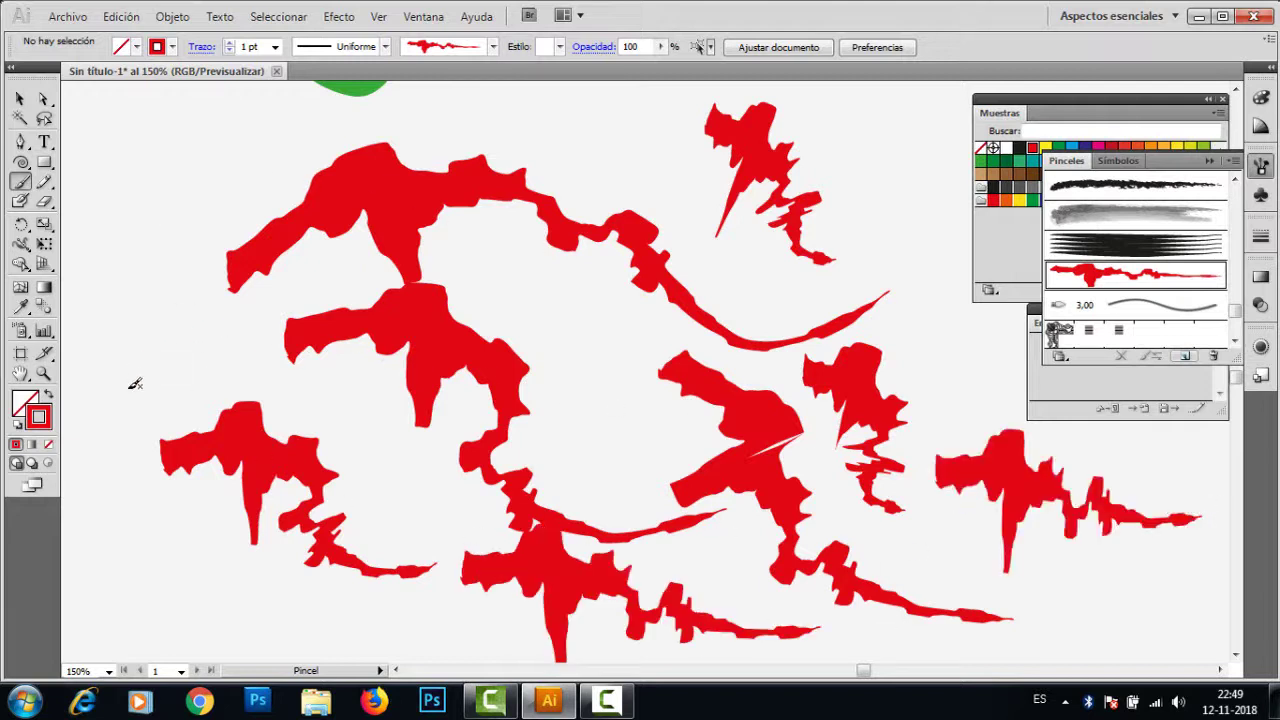
left_click_drag(596, 420, 915, 402)
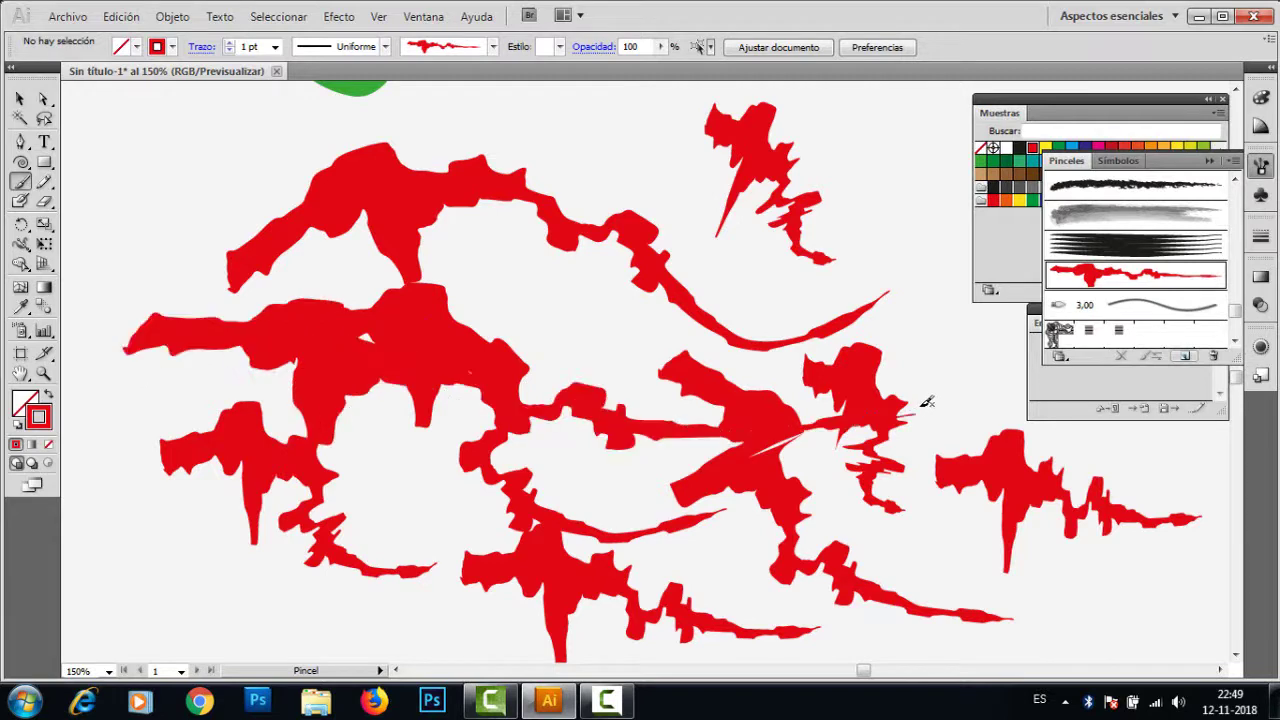
Step: Change the red splash art brush's scale option to proportional, leaving the existing strokes as they are
double_click(1115, 280)
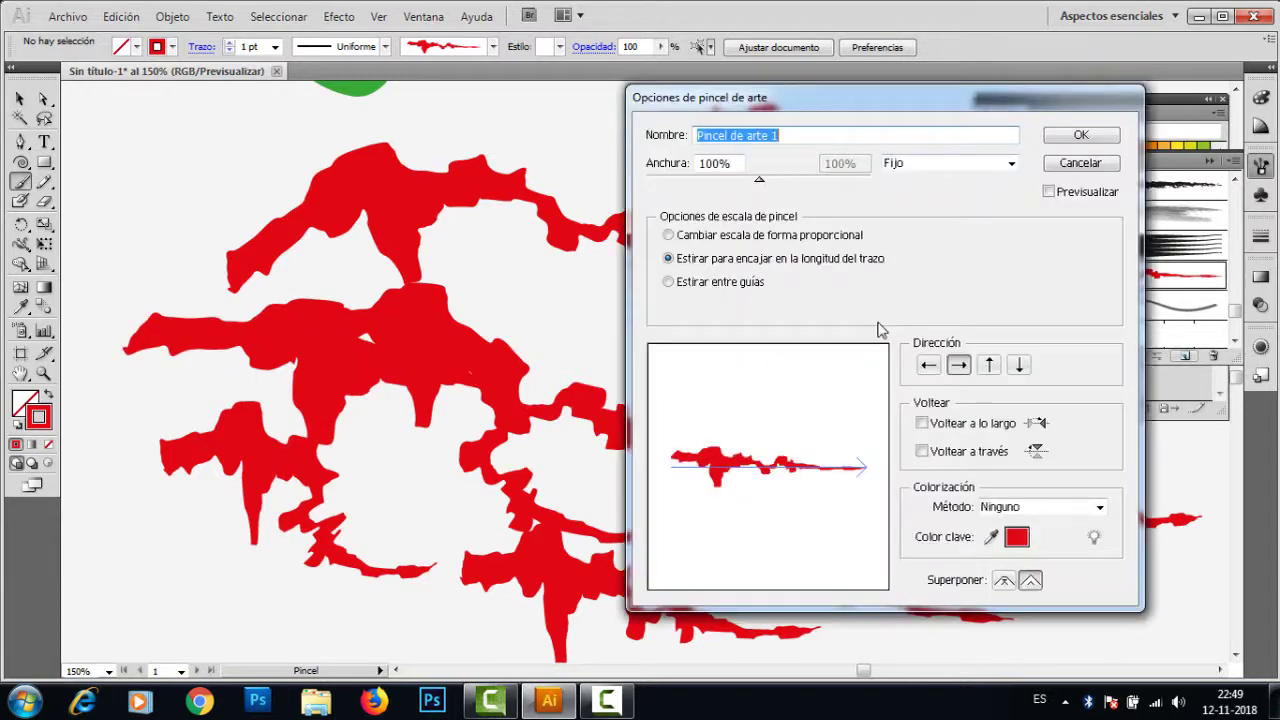
left_click(668, 235)
left_click(1080, 135)
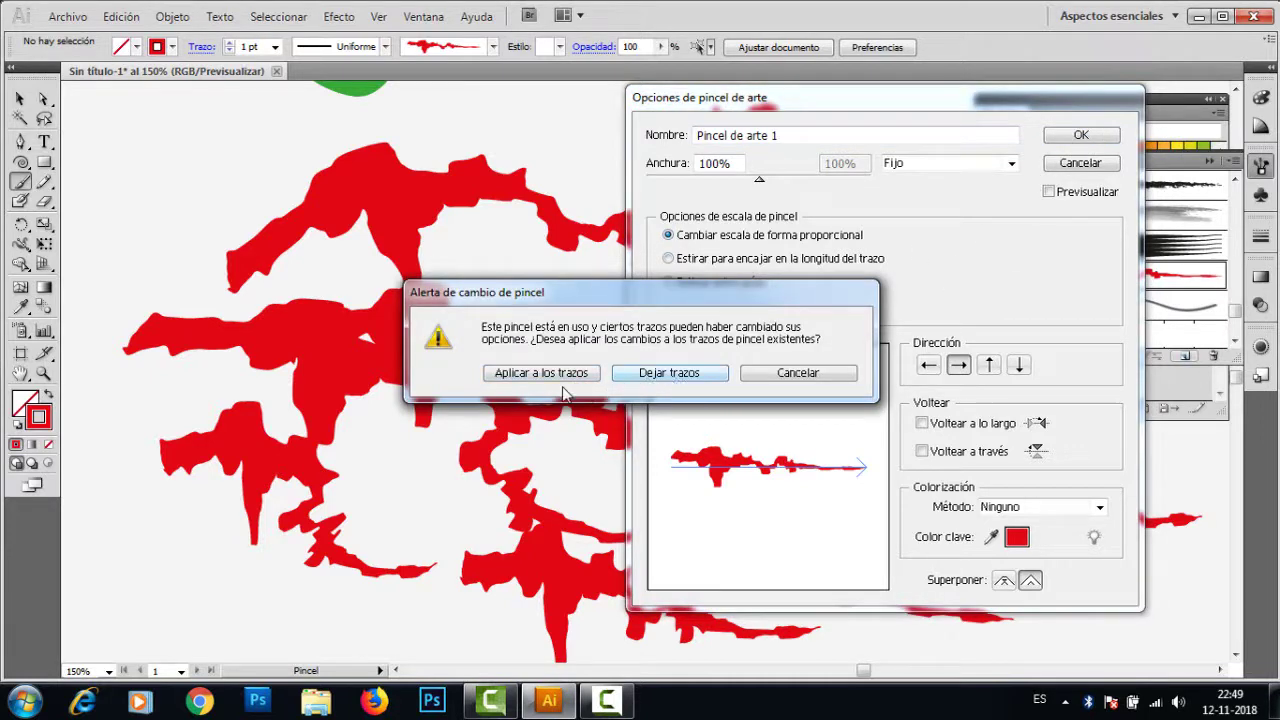
left_click(672, 373)
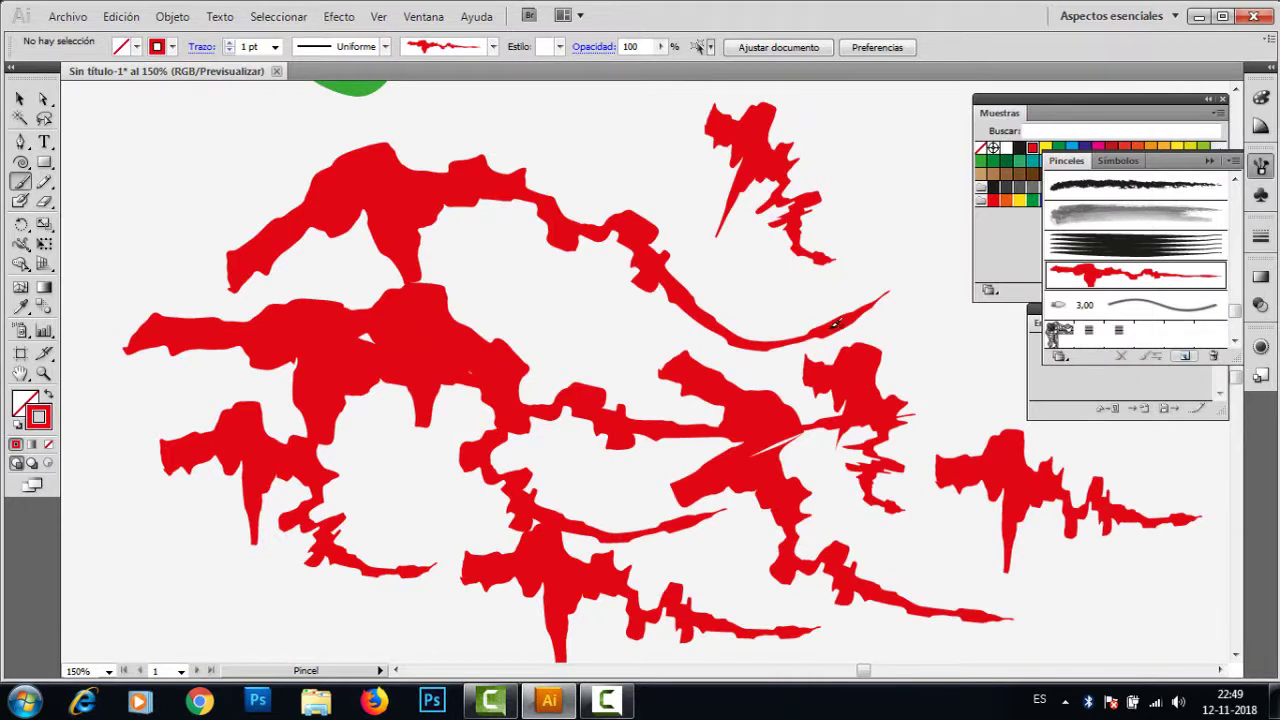
Step: Paint one long wavy stroke and one short stroke beneath it with the red splash brush on an empty canvas area
key("space")
left_click_drag(903, 317, 181, 364)
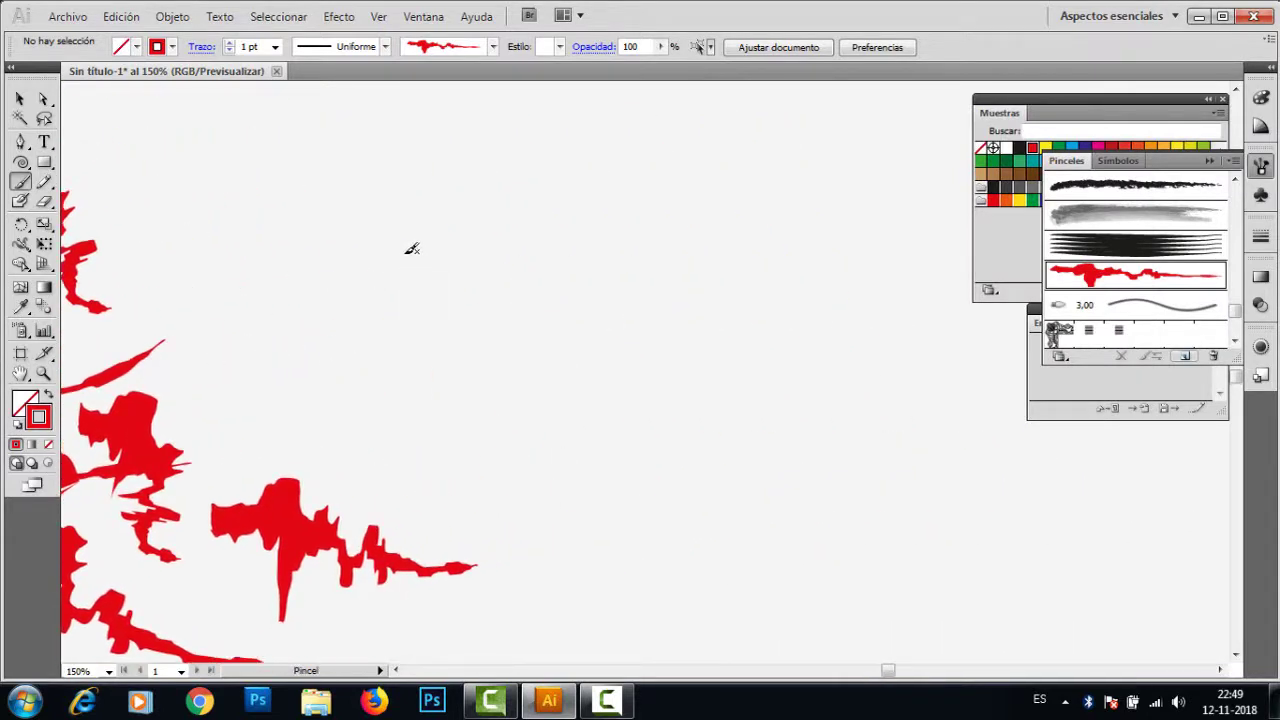
left_click_drag(841, 241, 876, 236)
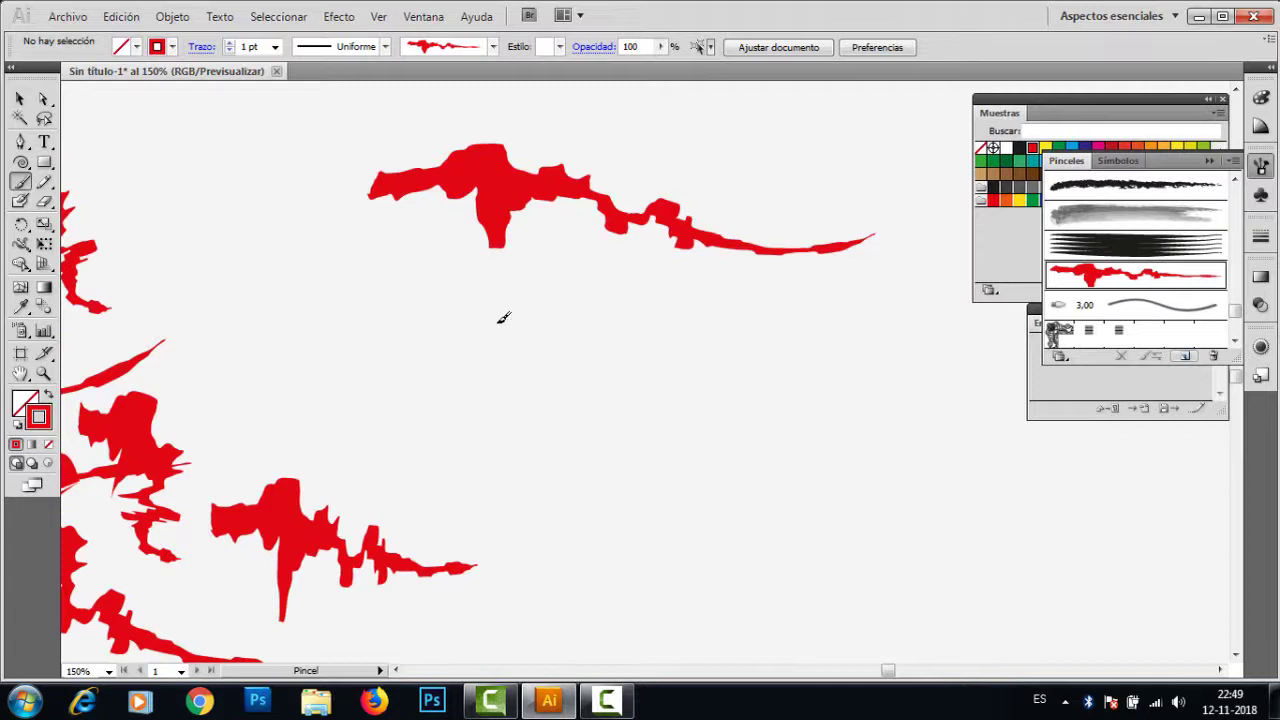
left_click_drag(492, 318, 597, 328)
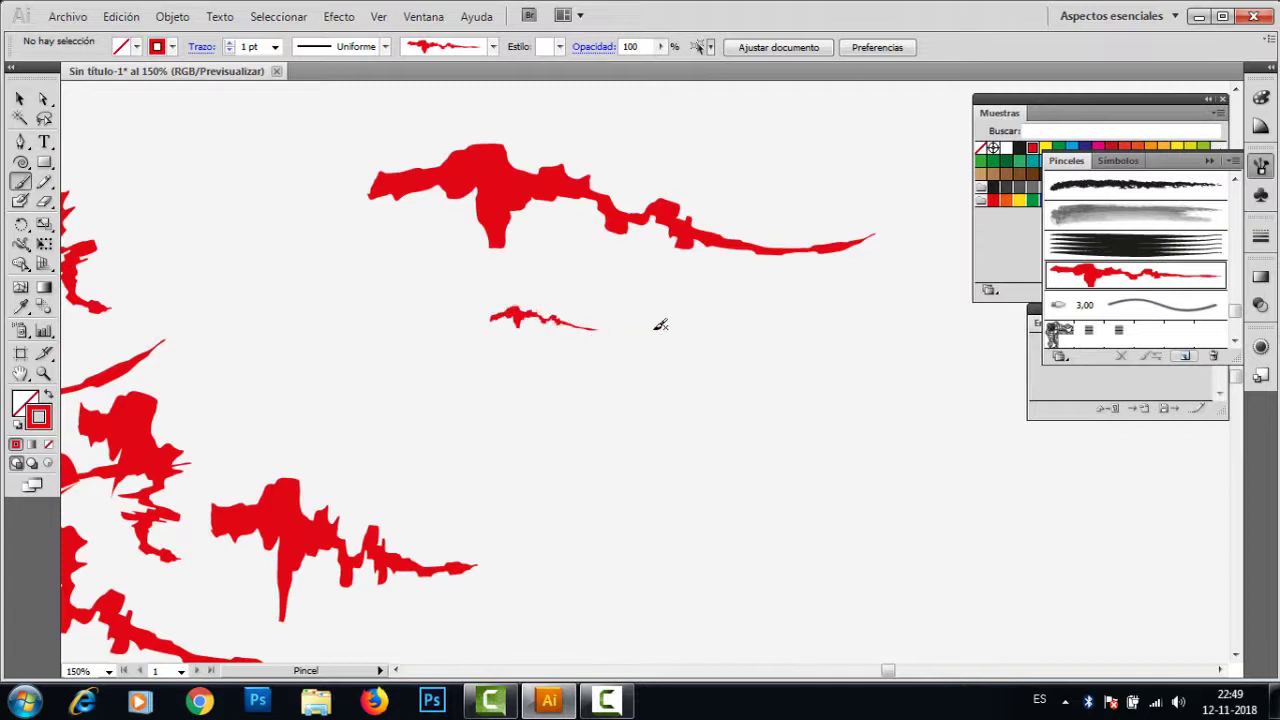
Step: Hand-letter the word "Dracula" with the red splash brush on the empty canvas beside the short stroke, finishing with the Selection tool active
left_click_drag(686, 368, 428, 297)
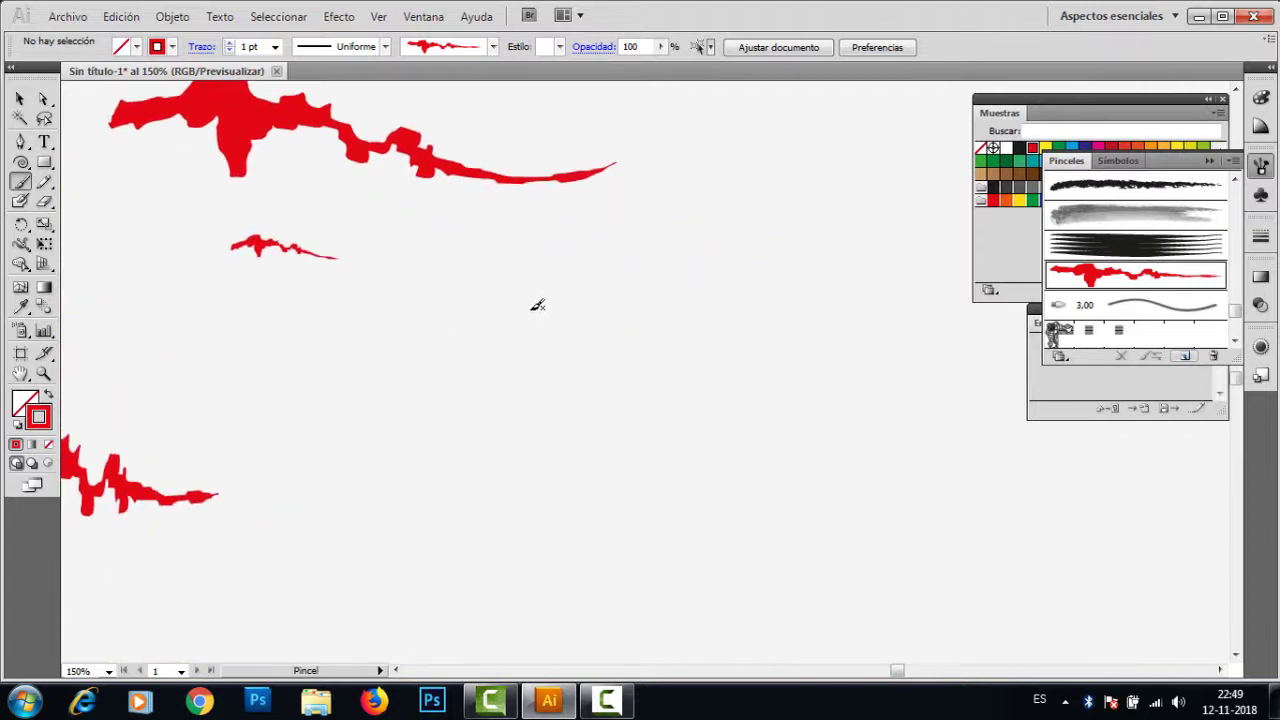
left_click_drag(515, 482, 513, 530)
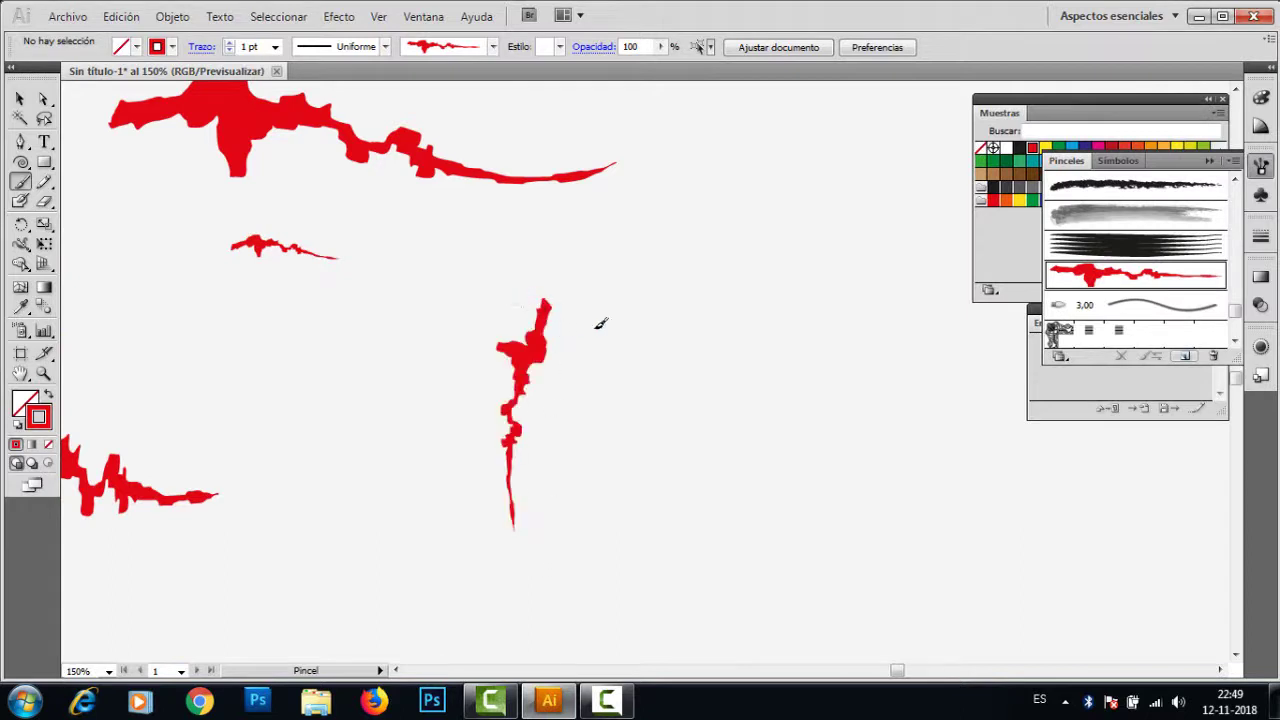
left_click_drag(565, 453, 477, 452)
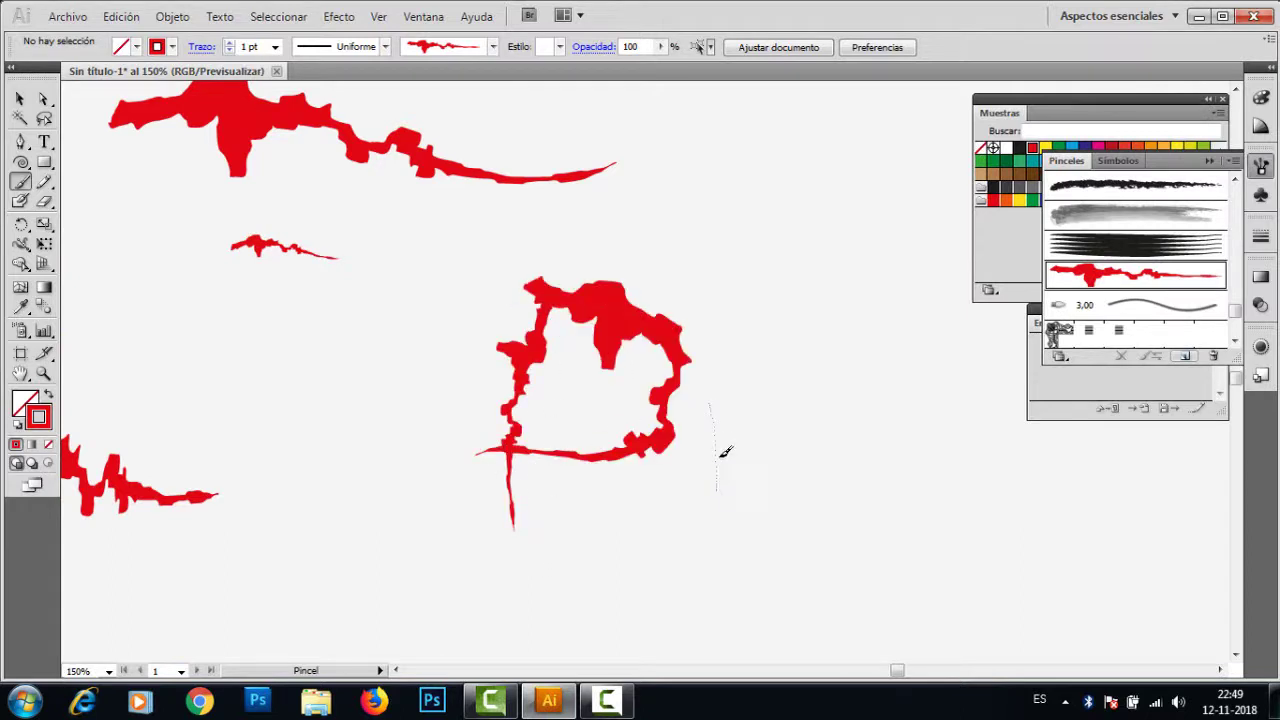
left_click_drag(720, 458, 765, 385)
mouse_move(793, 494)
left_mouse_down()
mouse_move(787, 443)
mouse_move(814, 443)
left_mouse_up()
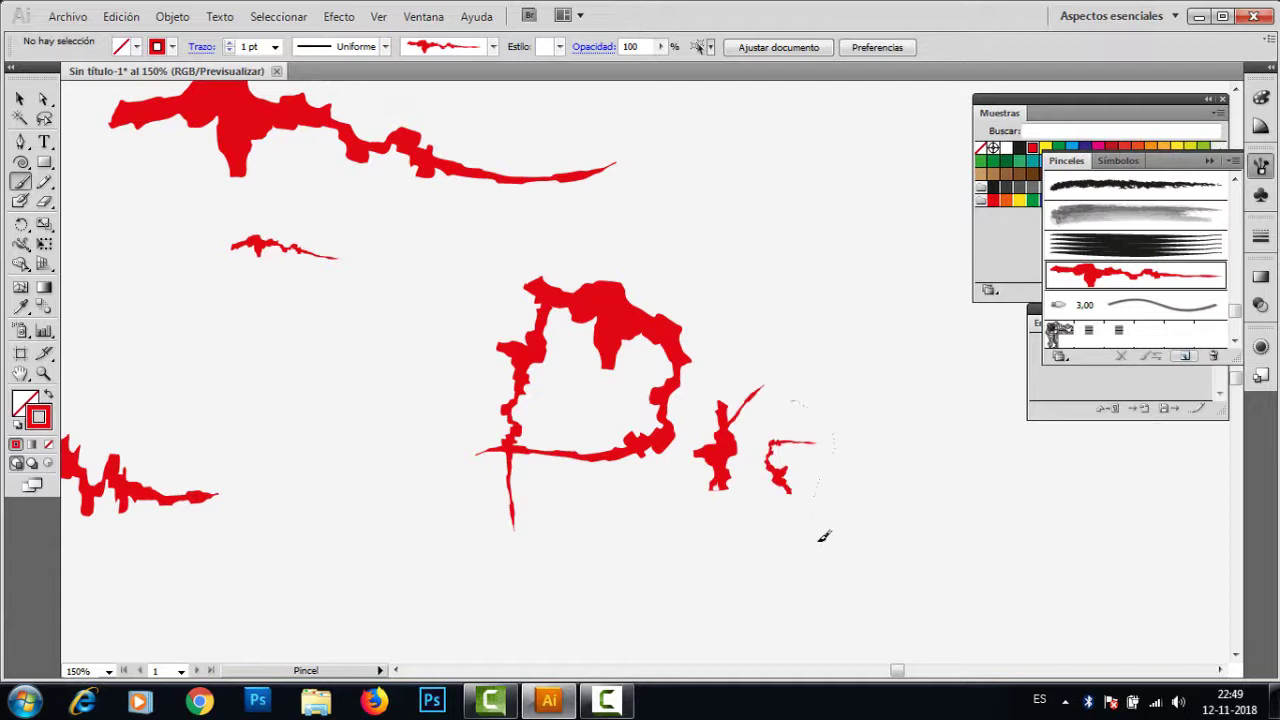
left_click_drag(820, 540, 811, 538)
left_click_drag(905, 495, 899, 500)
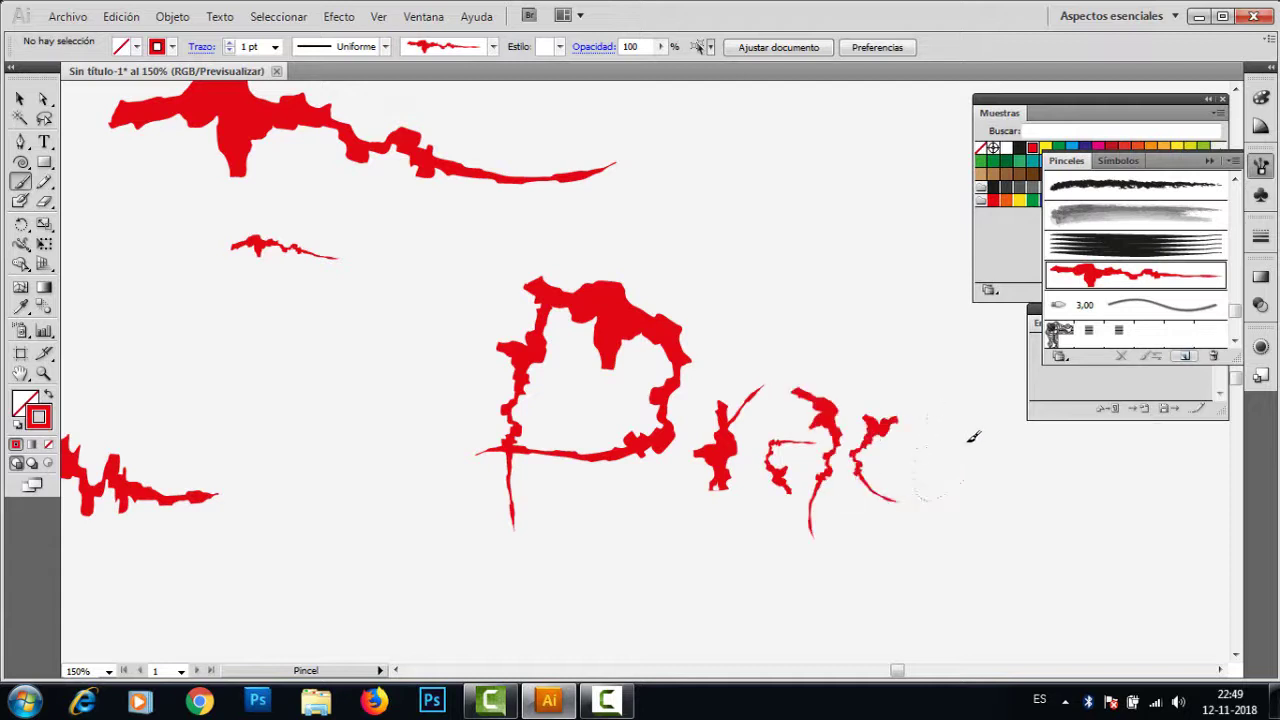
left_click_drag(973, 437, 972, 438)
left_click_drag(1006, 545, 1002, 548)
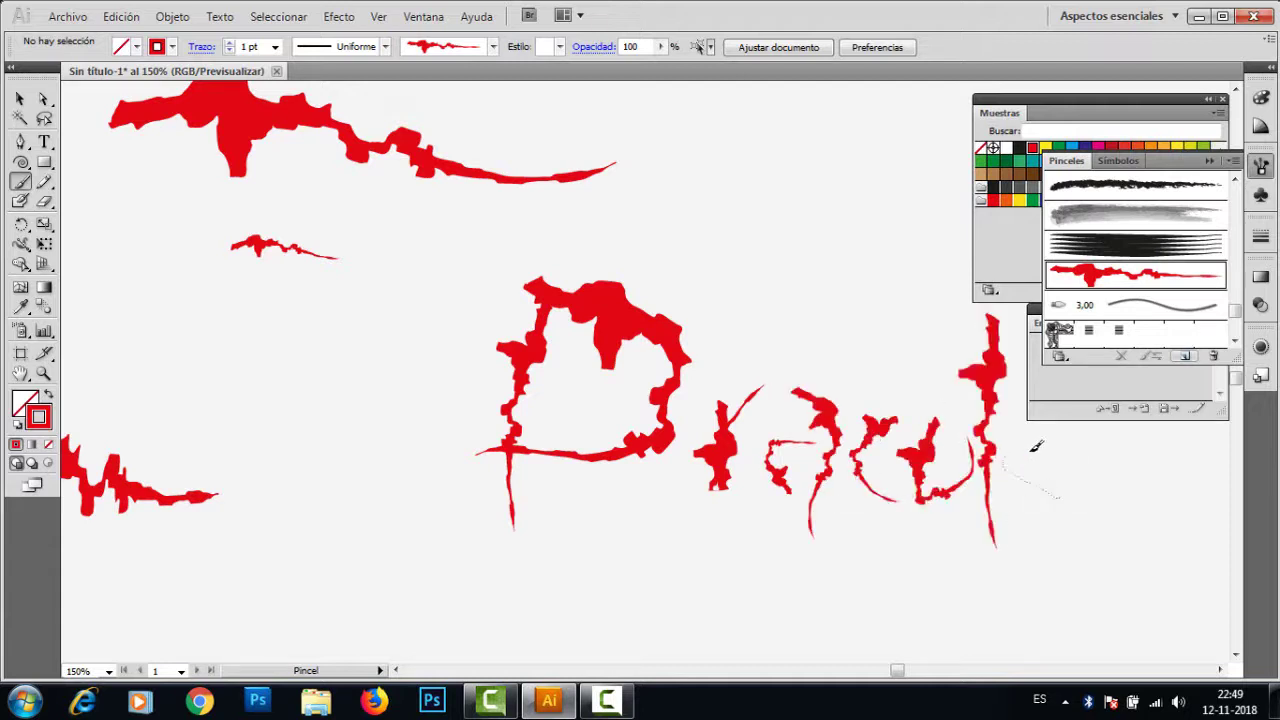
left_click_drag(1036, 446, 1034, 449)
left_click_drag(1078, 487, 1088, 568)
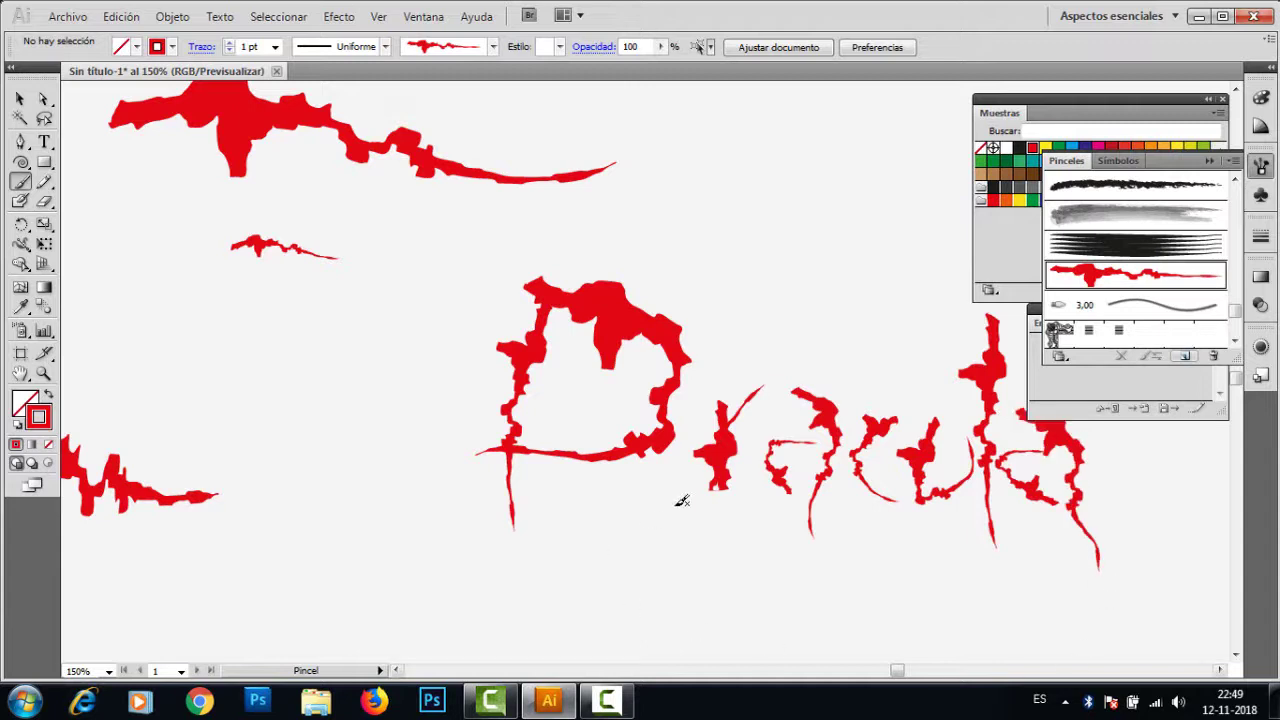
mouse_move(777, 371)
left_mouse_down()
mouse_move(528, 331)
mouse_move(674, 334)
left_mouse_up()
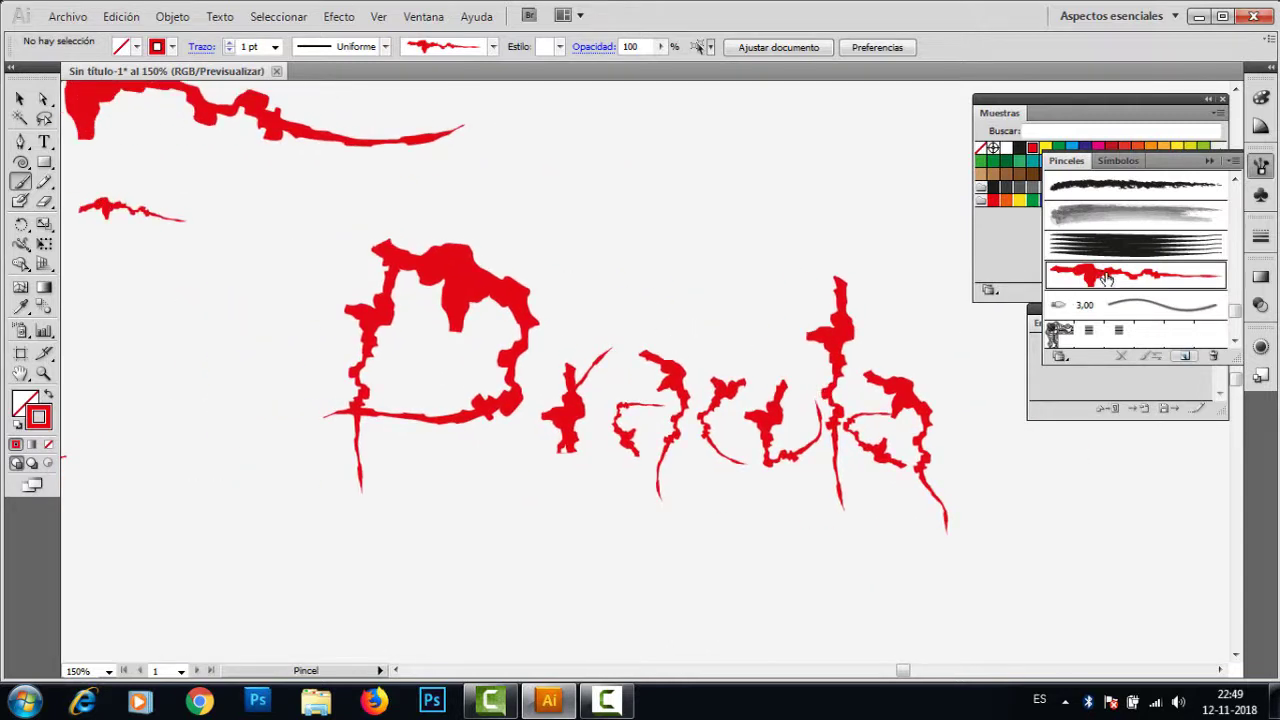
left_click(21, 100)
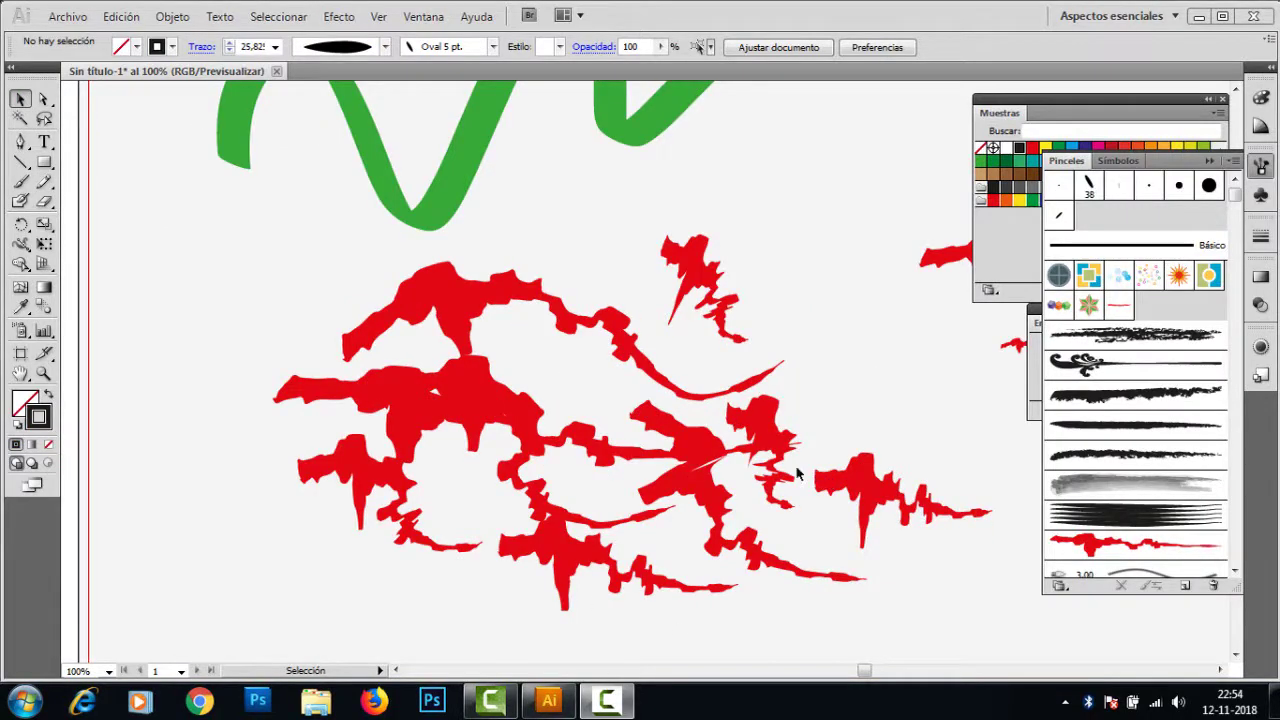
Step: Review the line segments, arcs, spiral, dashed paths, variable-width strokes and green and red brush samples across the artboard and canvas
mouse_move(203, 328)
left_mouse_down()
mouse_move(403, 371)
mouse_move(657, 457)
left_mouse_up()
left_click_drag(357, 380, 757, 454)
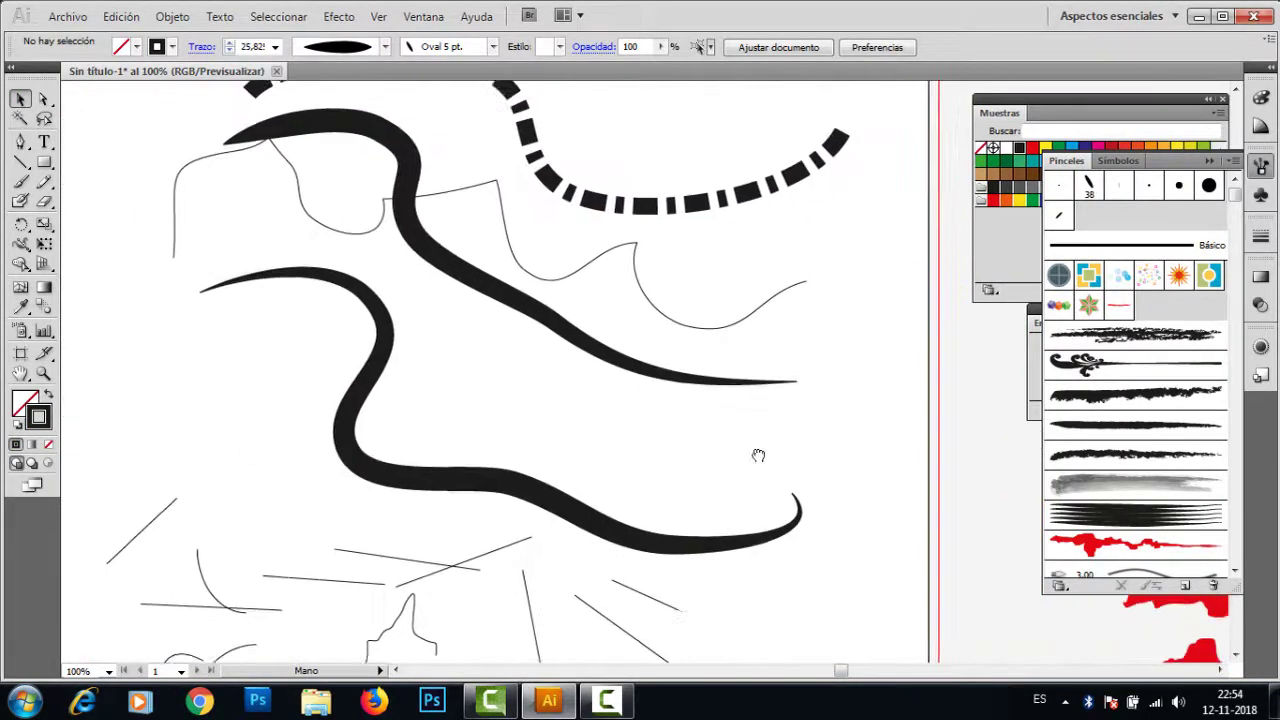
mouse_move(501, 509)
left_mouse_down()
mouse_move(497, 547)
mouse_move(511, 280)
left_mouse_up()
left_click_drag(541, 371, 597, 255)
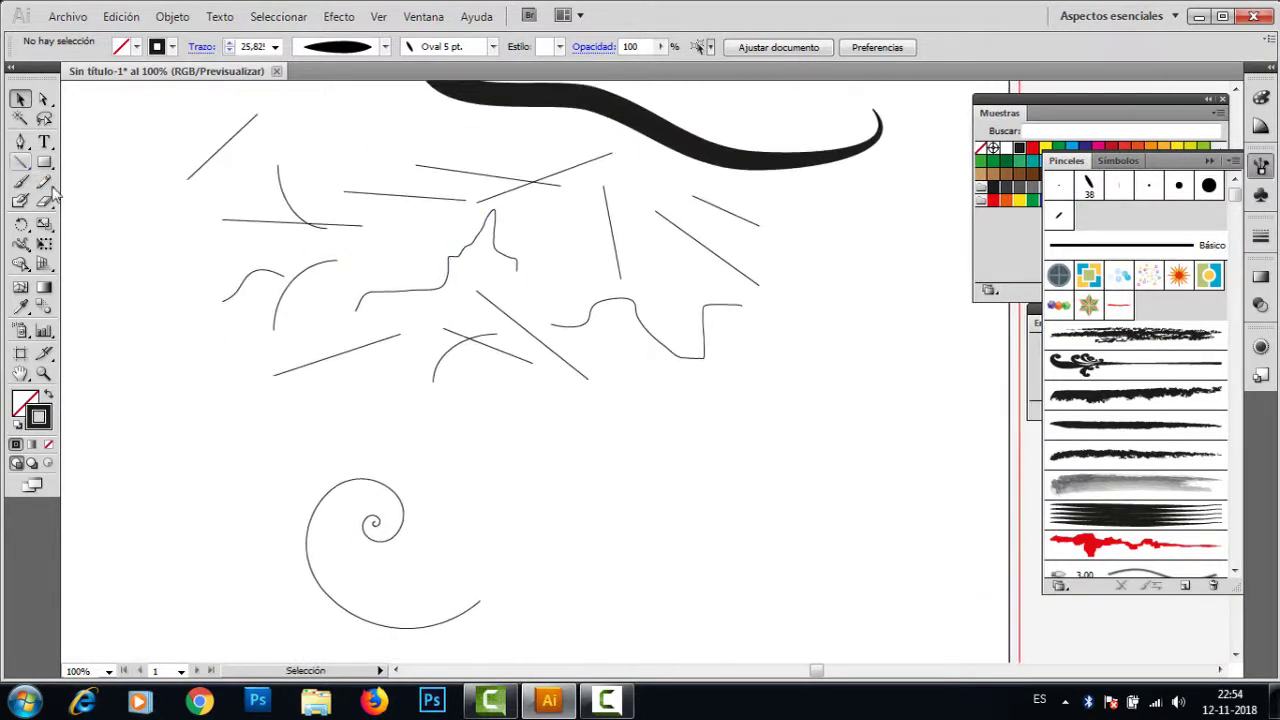
left_click_drag(434, 243, 413, 557)
left_click_drag(541, 341, 484, 551)
left_click_drag(608, 440, 585, 565)
mouse_move(590, 477)
left_mouse_down()
mouse_move(584, 494)
mouse_move(658, 583)
left_mouse_up()
mouse_move(641, 413)
left_mouse_down()
mouse_move(625, 587)
mouse_move(532, 359)
left_mouse_up()
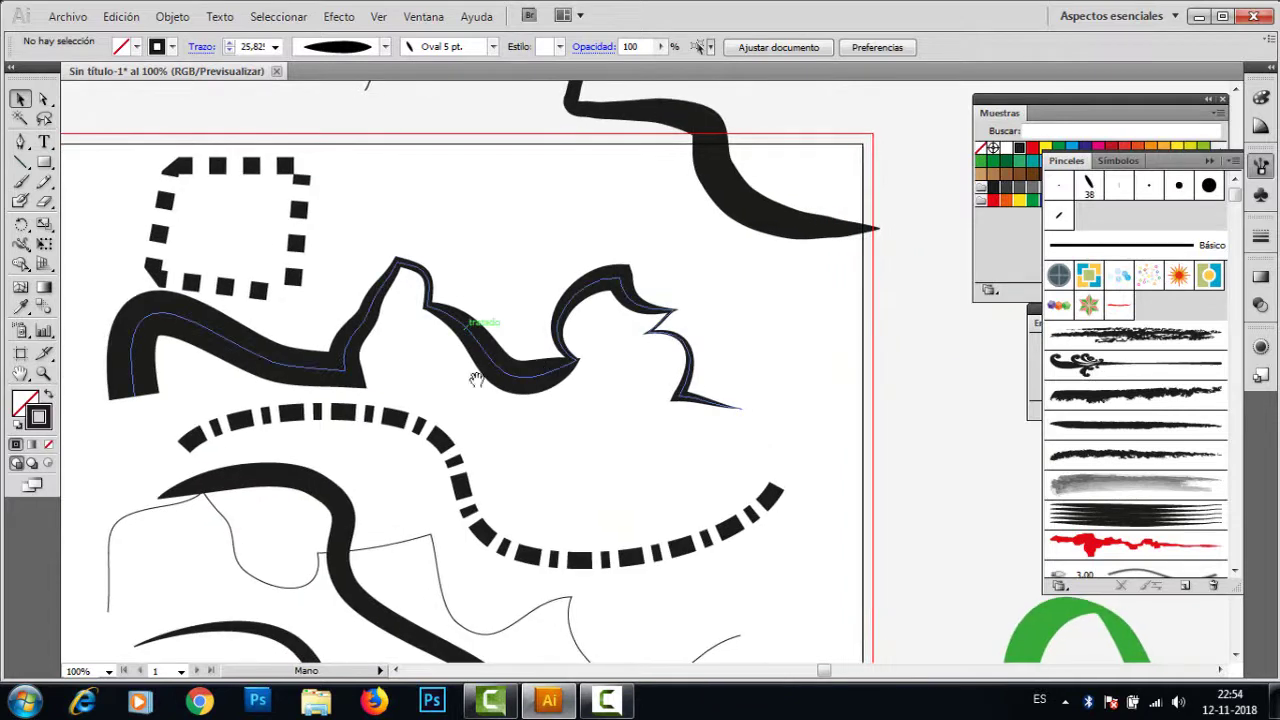
left_click_drag(489, 400, 459, 466)
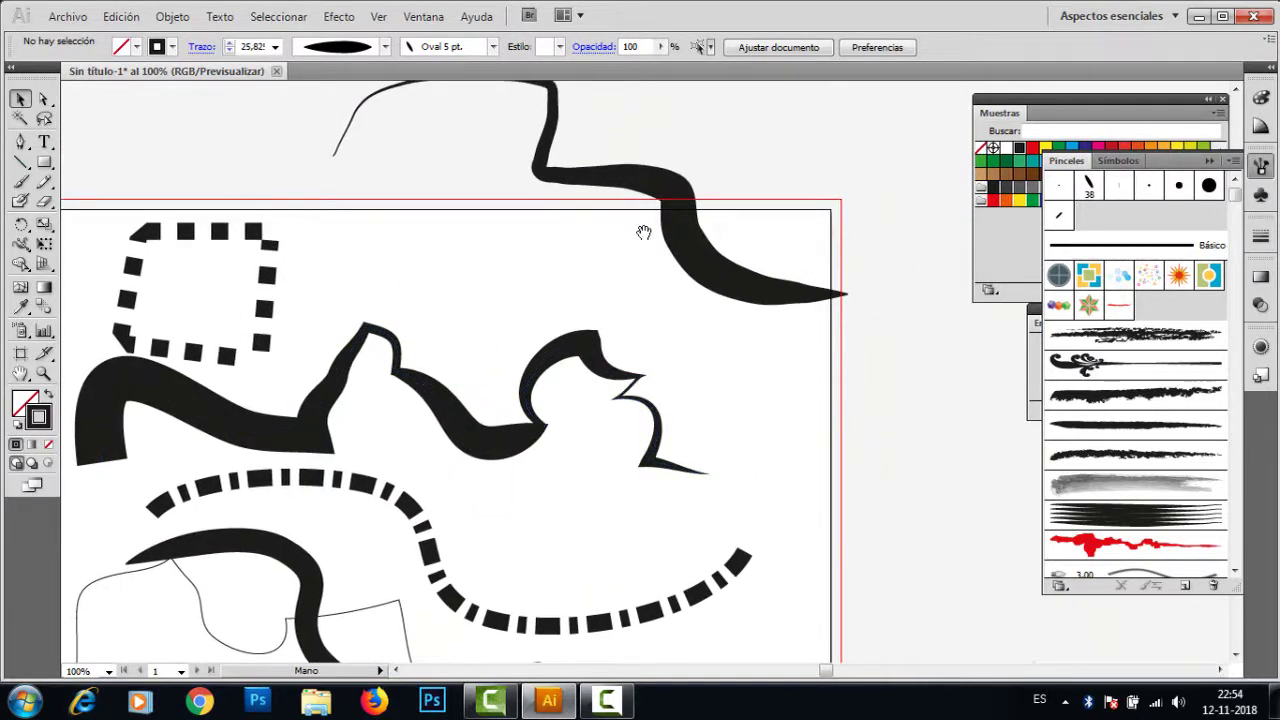
mouse_move(628, 293)
left_mouse_down()
mouse_move(386, 254)
mouse_move(566, 230)
mouse_move(582, 196)
left_mouse_up()
left_click_drag(808, 331, 519, 186)
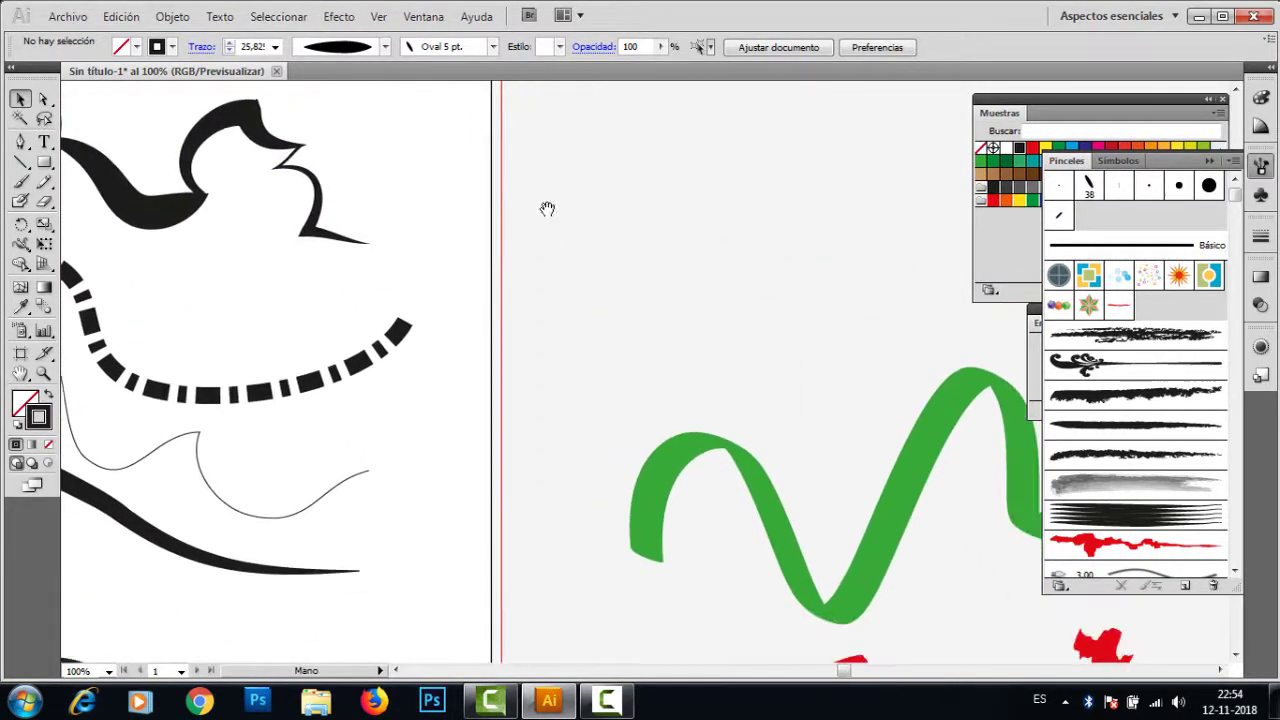
mouse_move(718, 310)
left_mouse_down()
mouse_move(371, 194)
mouse_move(352, 168)
left_mouse_up()
left_click_drag(711, 415, 563, 240)
left_click_drag(715, 281, 524, 207)
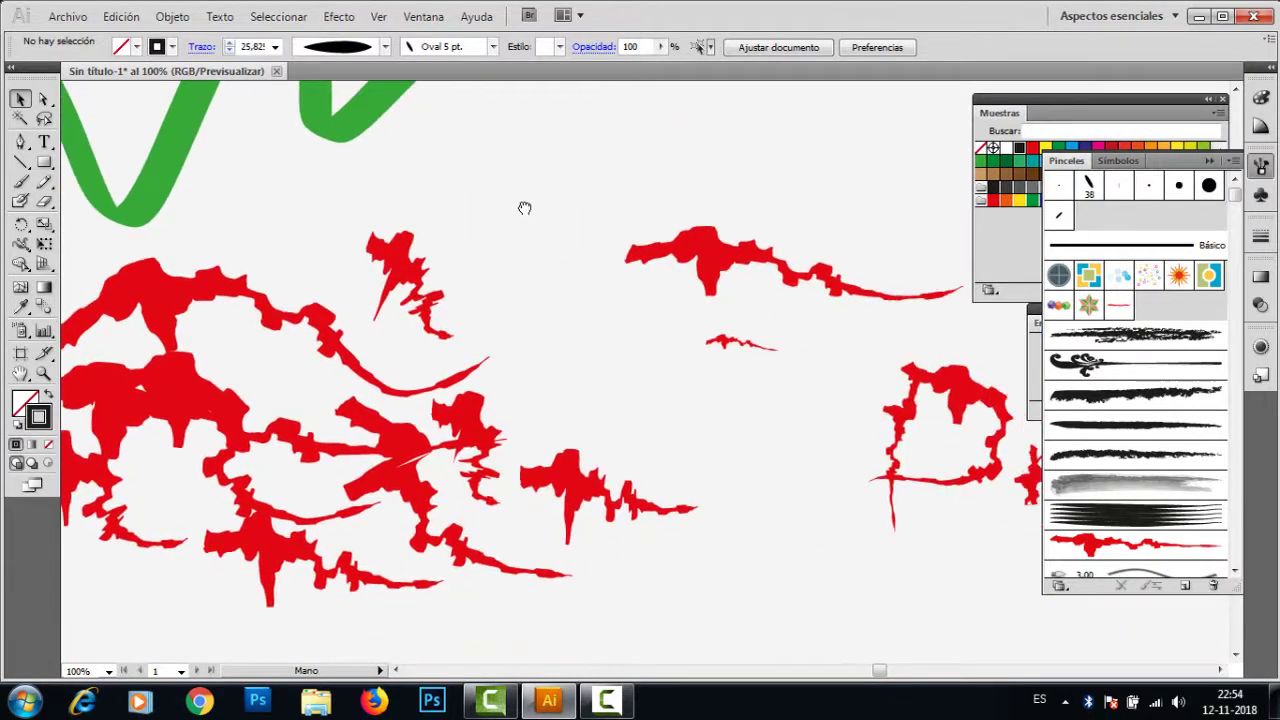
left_click_drag(668, 334, 846, 412)
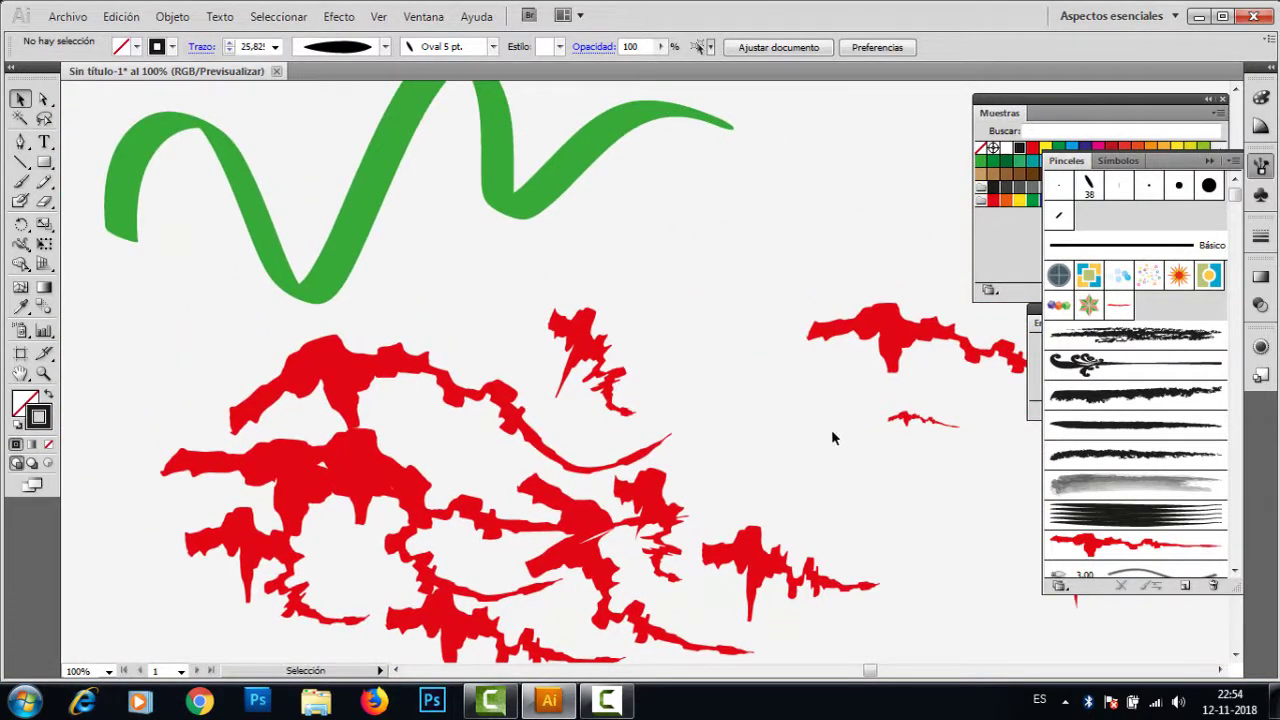